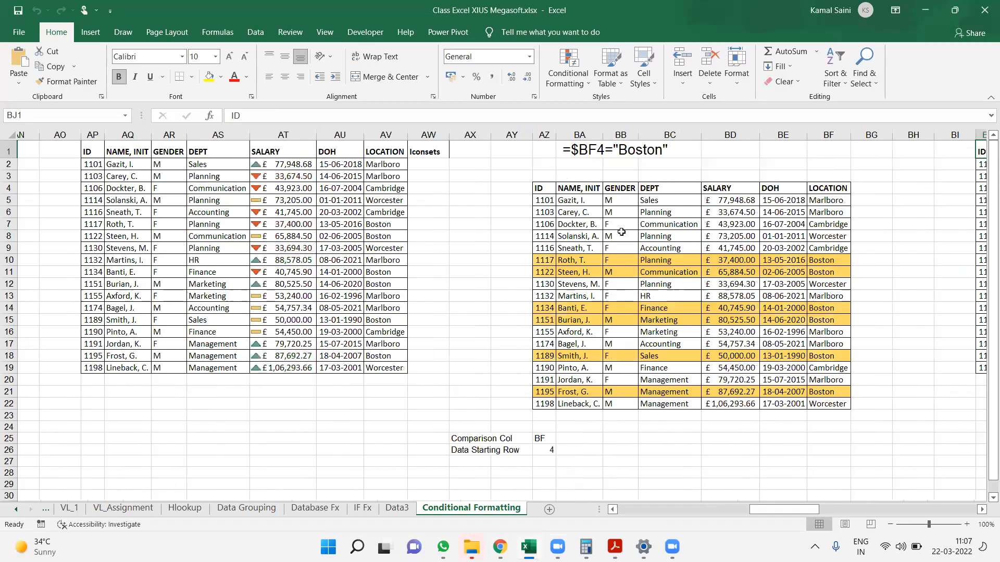
Select the employee table in AZ4:BF22 to review its highlighted Boston rows, and clear the selection
key("Down")
key("Down")
key("Down")
key("Left")
key("Left")
key("Left")
key("Left")
key("Left")
key("Left")
key("Left")
key("Left")
key("Left")
key("Left")
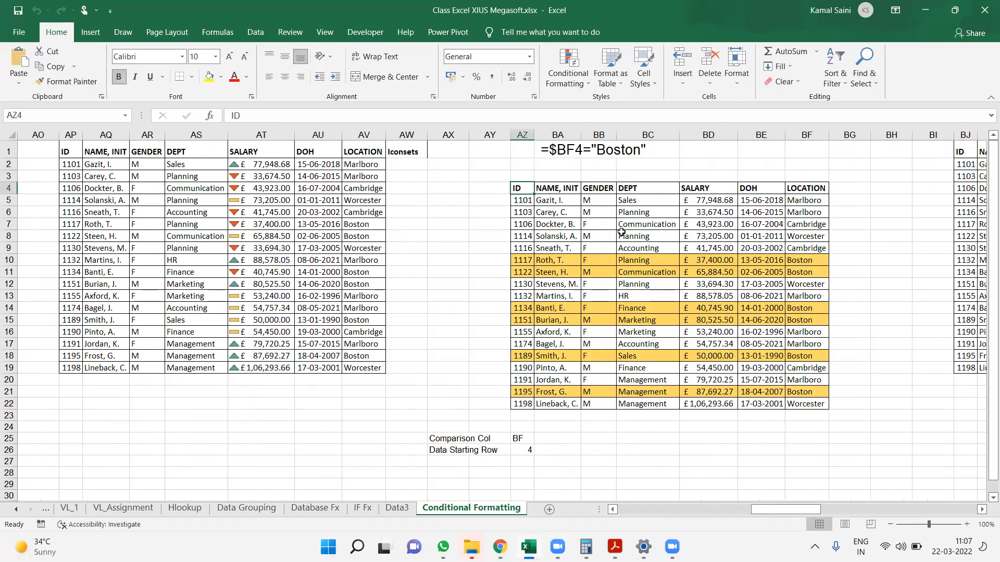
key("ctrl+shift+Down")
key("ctrl+shift+Right")
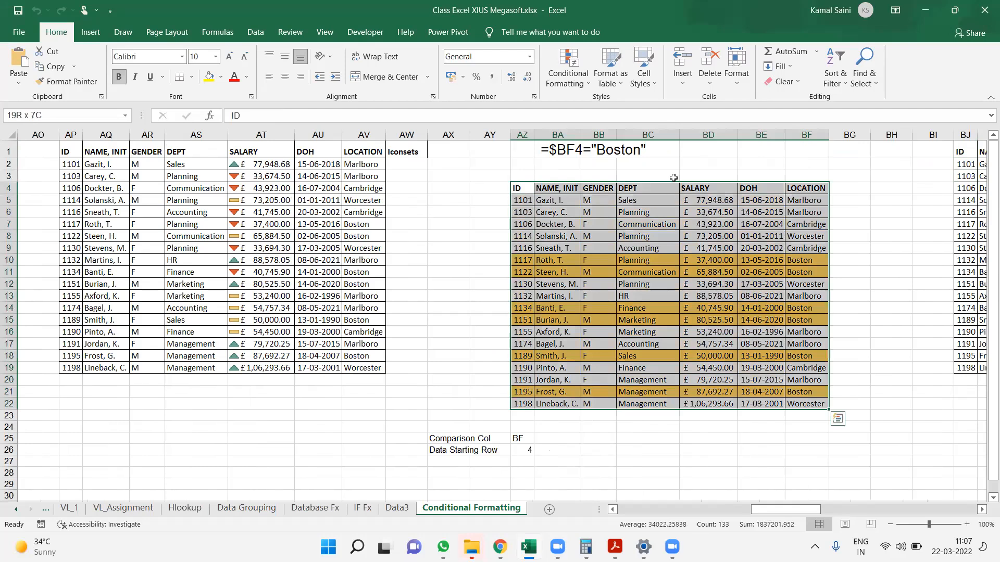
left_click(700, 166)
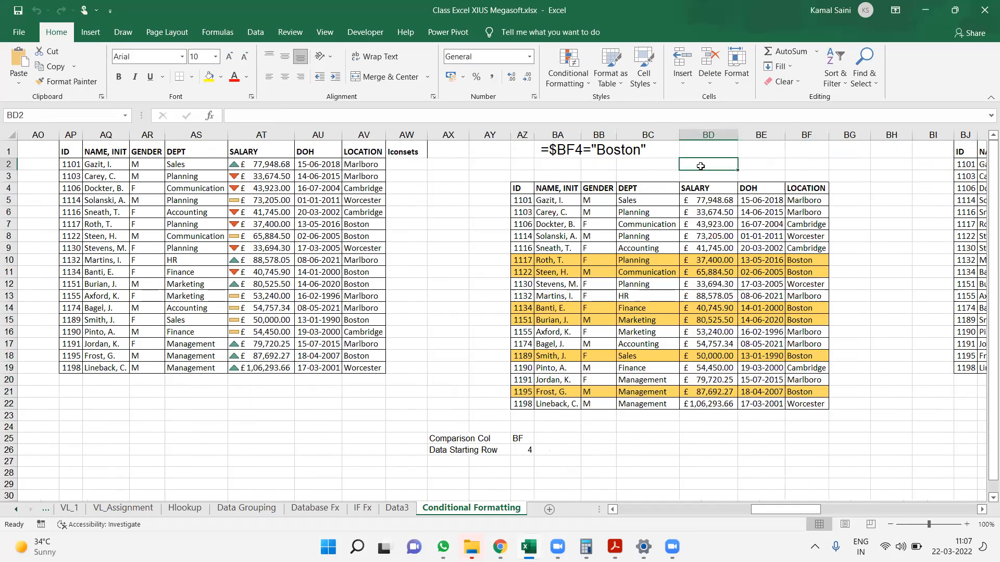
left_click(769, 280)
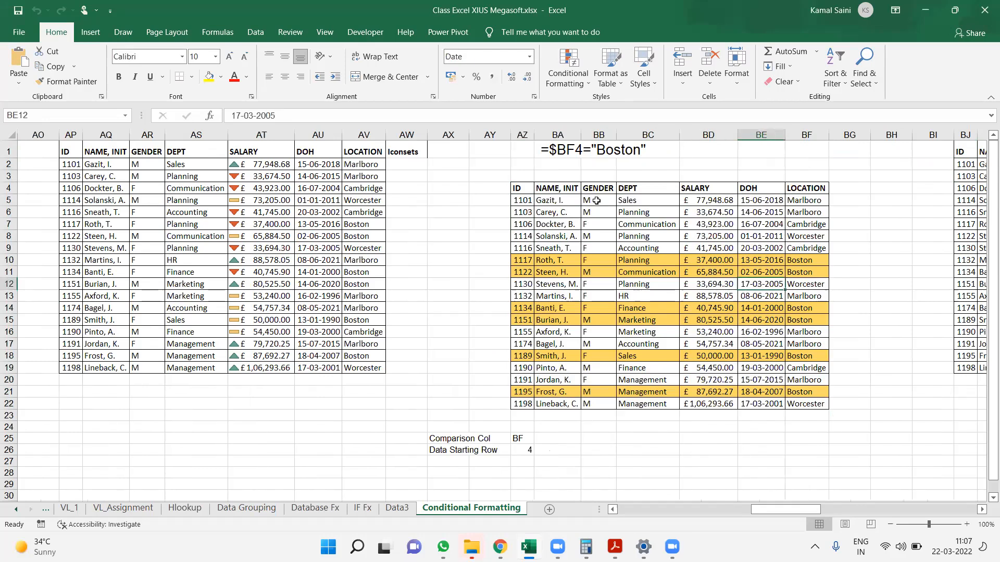
Enter Cambridge in cell BD2 above the table and replace it with Marlboro as the location to match
left_click(707, 163)
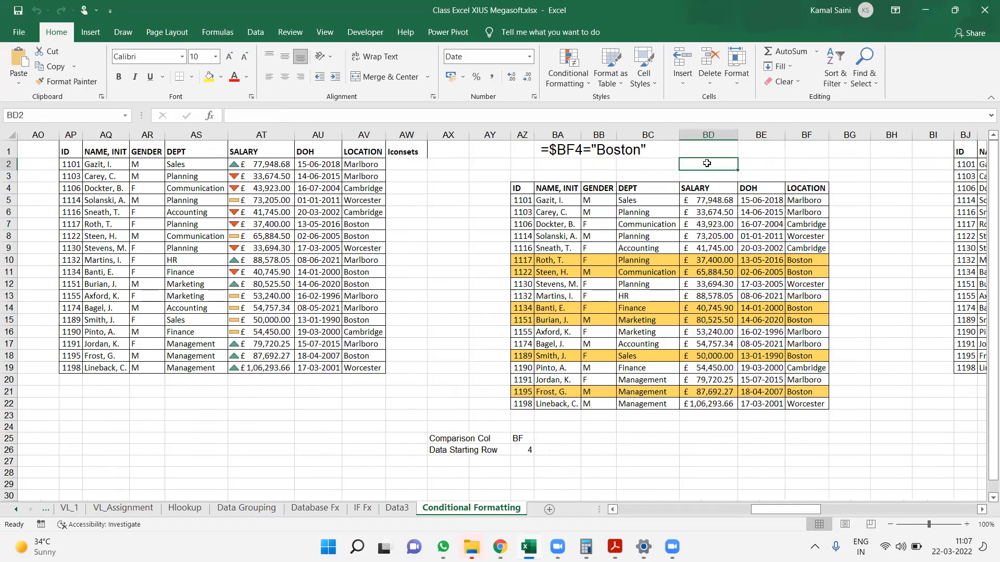
type("Cambridge")
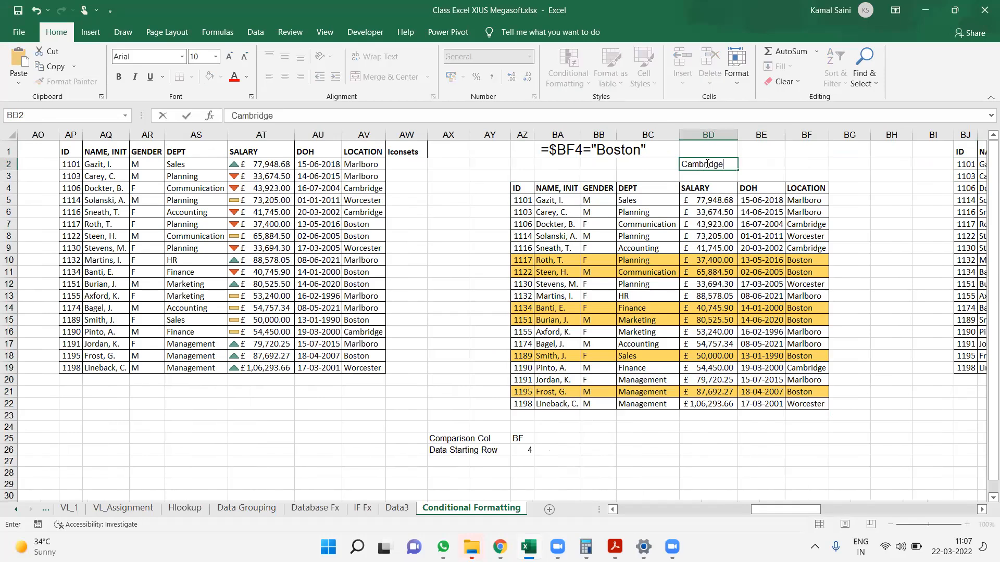
key("Return")
left_click(707, 163)
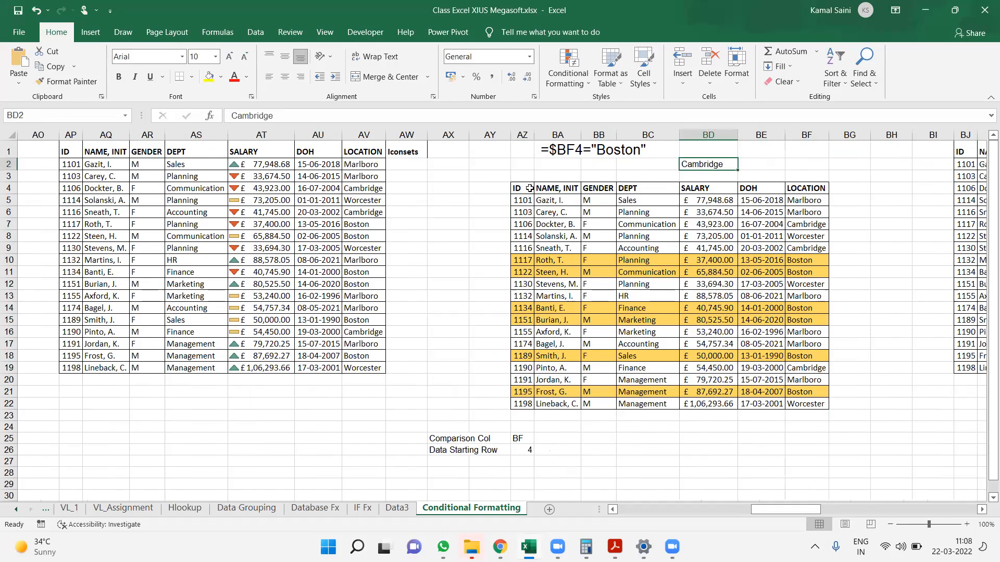
type("Marlboro")
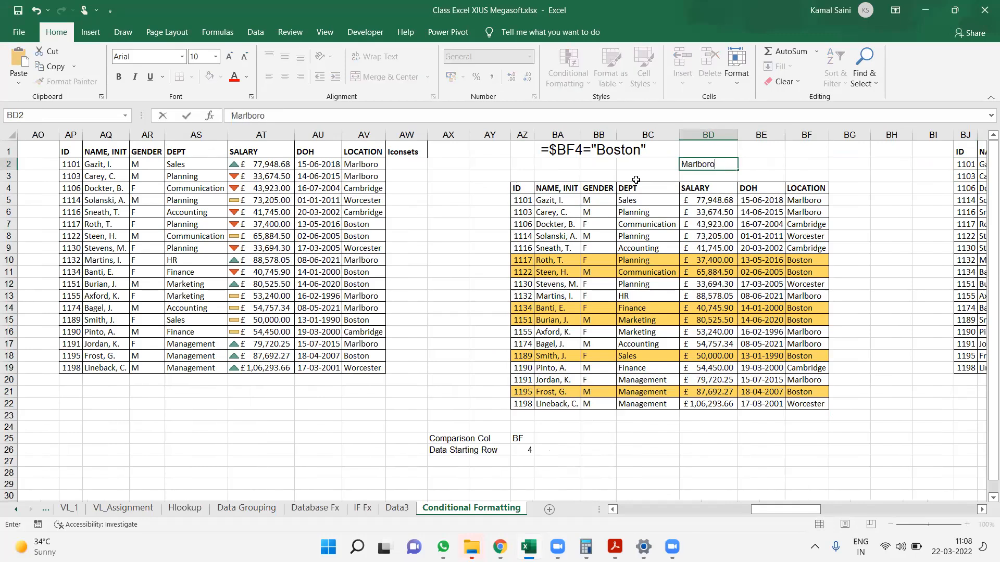
key("ctrl+Return")
Change the conditional formatting rule on AZ4:BF22 to the formula =$BF4=$BD$2 and apply it
left_click(635, 183)
key("ctrl+Left")
key("ctrl+shift+Right")
key("ctrl+shift+Down")
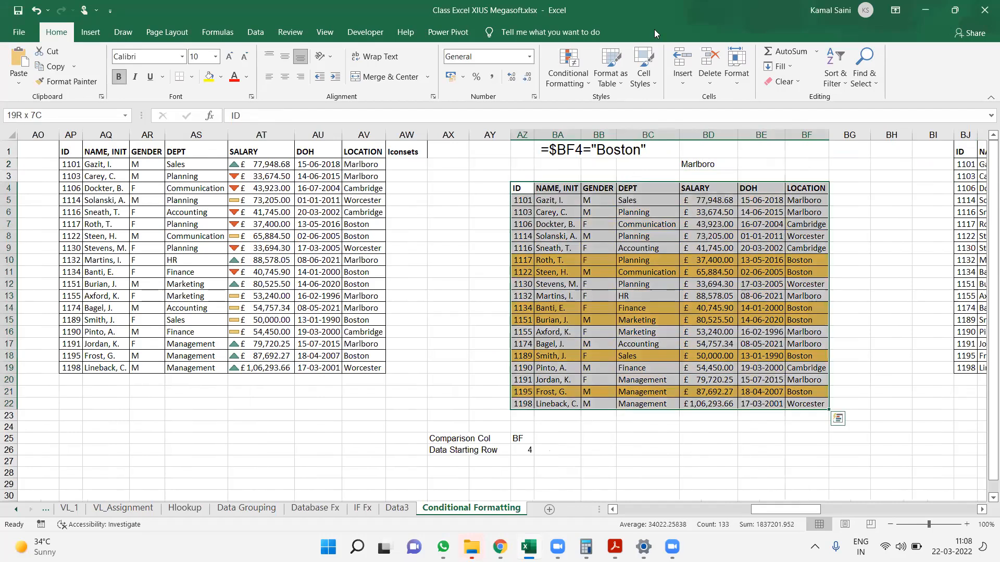
left_click(571, 86)
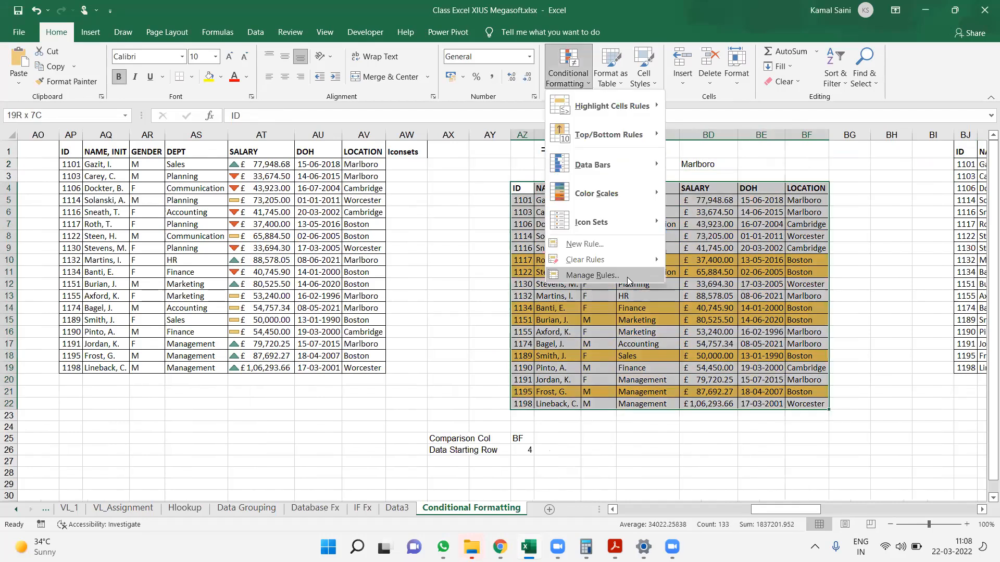
left_click(591, 275)
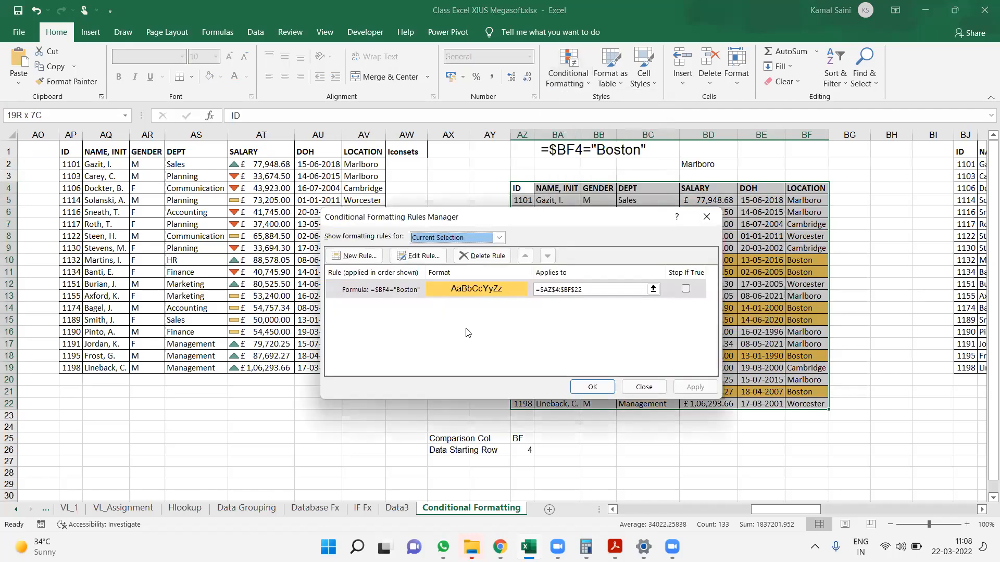
double_click(409, 288)
left_click(480, 342)
left_click_drag(441, 348, 438, 341)
key("BackSpace")
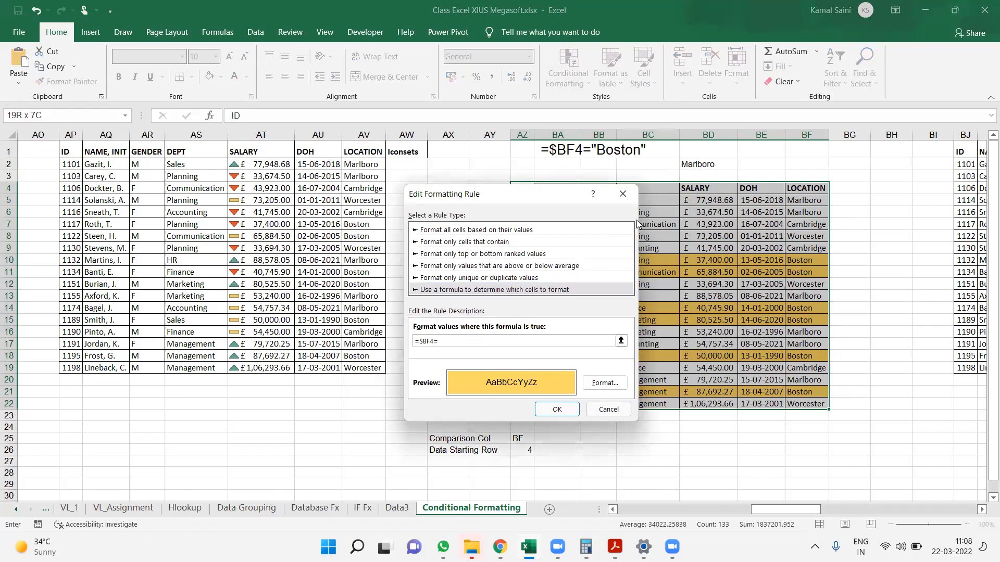
left_click(711, 171)
left_click(557, 410)
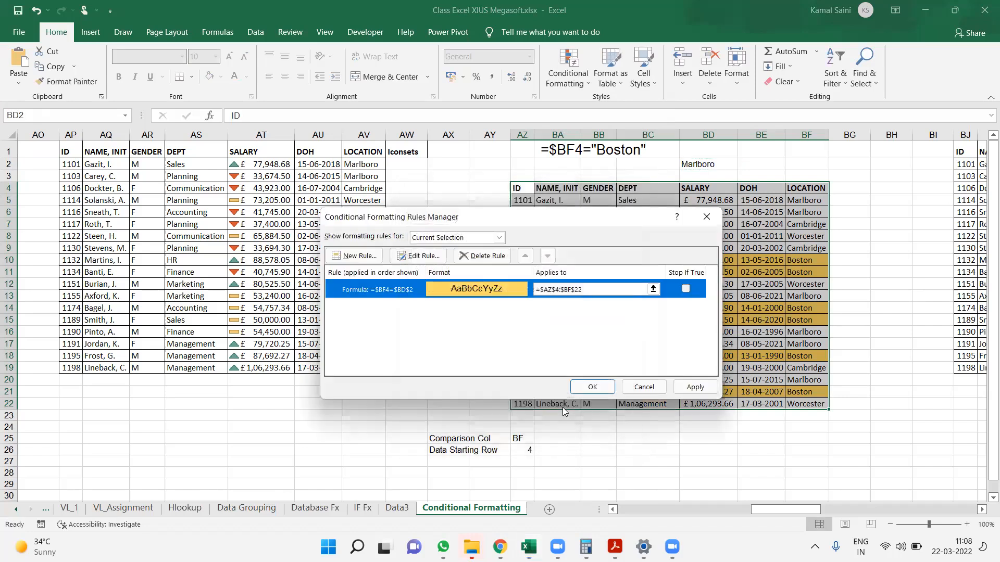
left_click(695, 386)
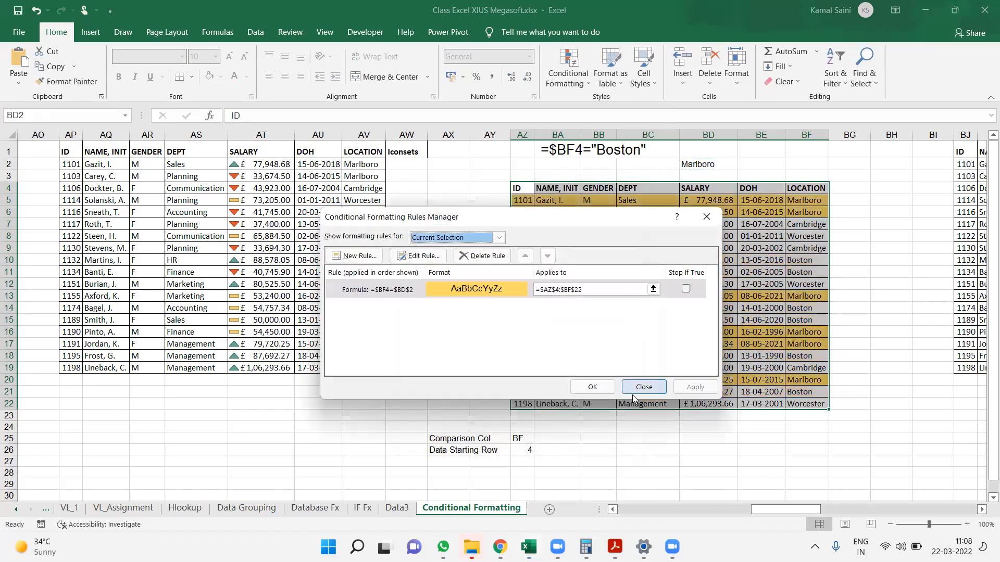
left_click(584, 393)
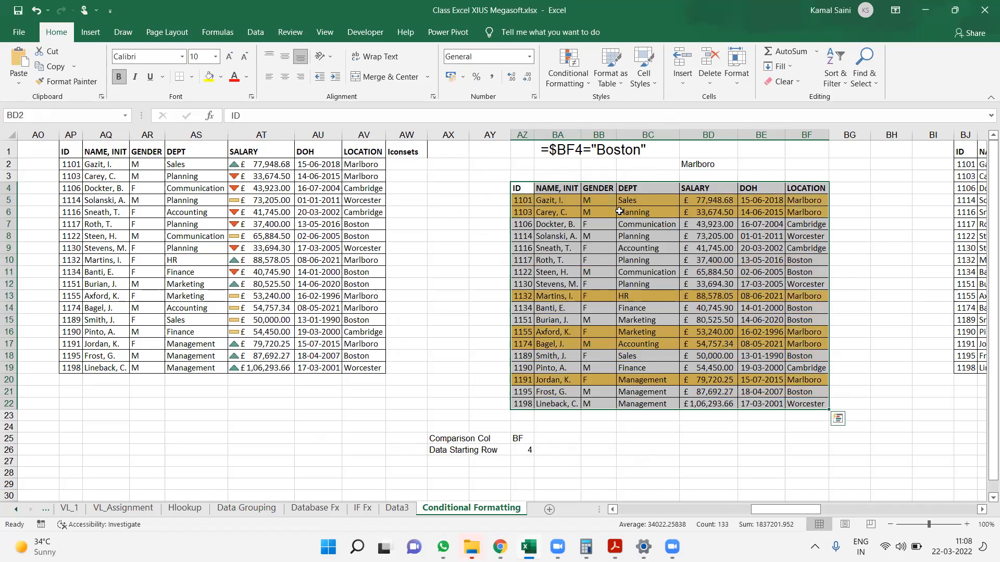
Change the location in cell BD2 to Cambridge
left_click(708, 164)
type("Cambridge")
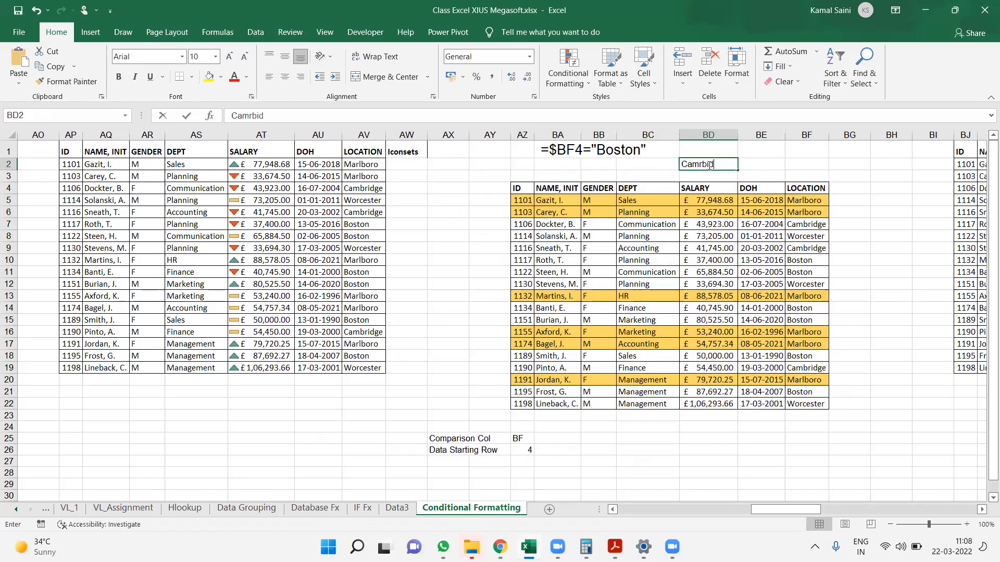
key("BackSpace")
key("BackSpace")
key("BackSpace")
key("BackSpace")
key("BackSpace")
key("BackSpace")
type("bridge")
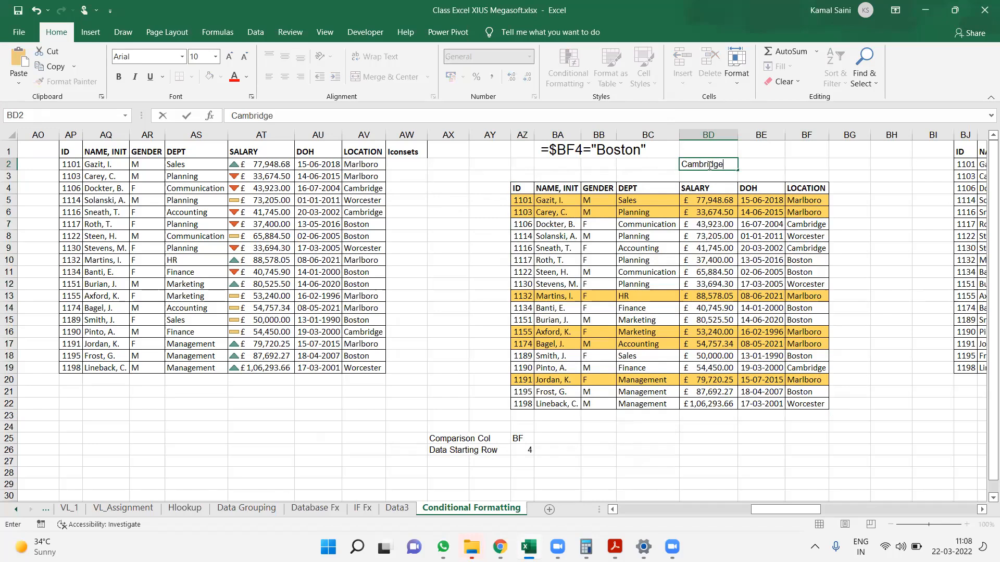
key("Return")
Move the location criterion from cell BD2 to cell BC3
left_click(707, 165)
key("ctrl+x")
key("Down")
key("Left")
key("ctrl+v")
Sum the salaries for the location in BC3 by entering =SUMIF(BF5:BF22,BC3,BD5:BD22) in cell BD3
key("Right")
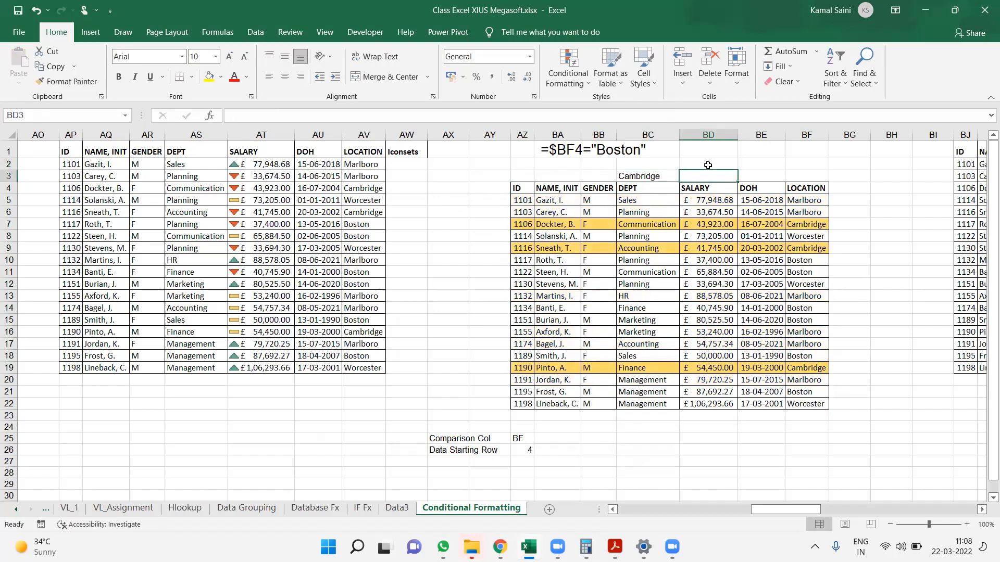
type("=sumif")
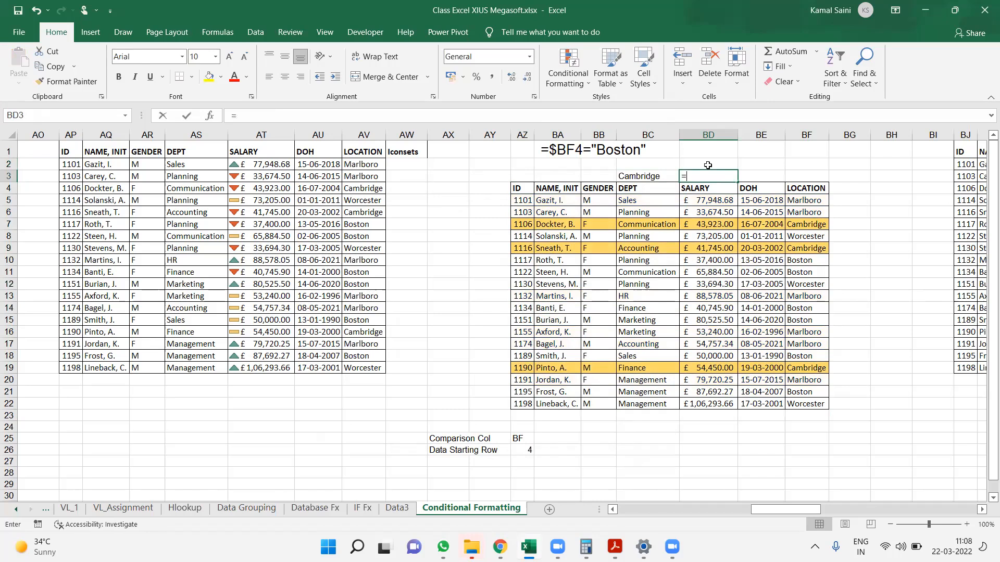
key("Tab")
key("Down")
key("Down")
key("Left")
key("Right")
key("Right")
key("Right")
key("ctrl+shift+Down")
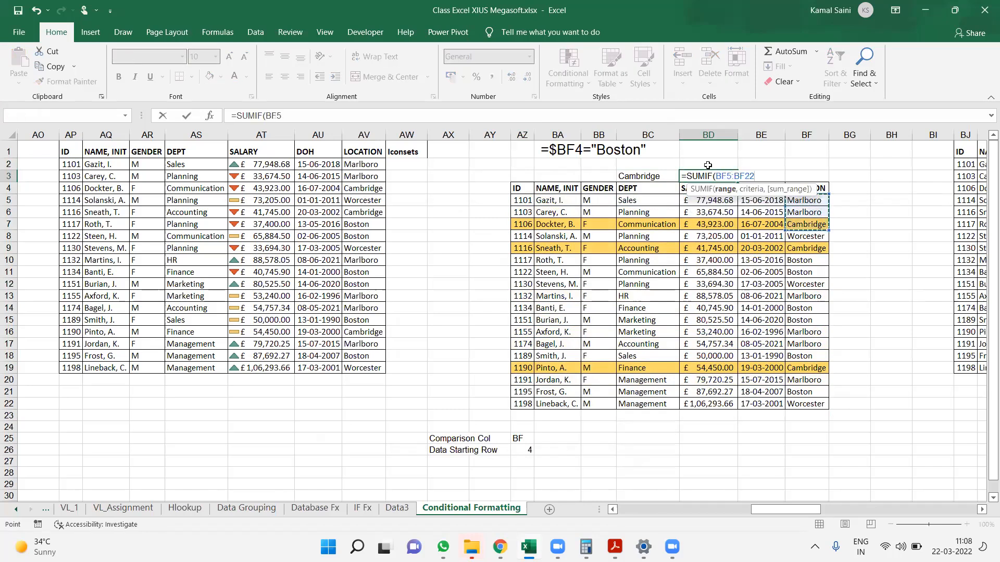
type(",")
key("Left")
key("Left")
key("Right")
type(",")
key("Left")
key("Right")
key("Down")
key("Down")
key("ctrl+shift+Down")
key("Return")
key("Up")
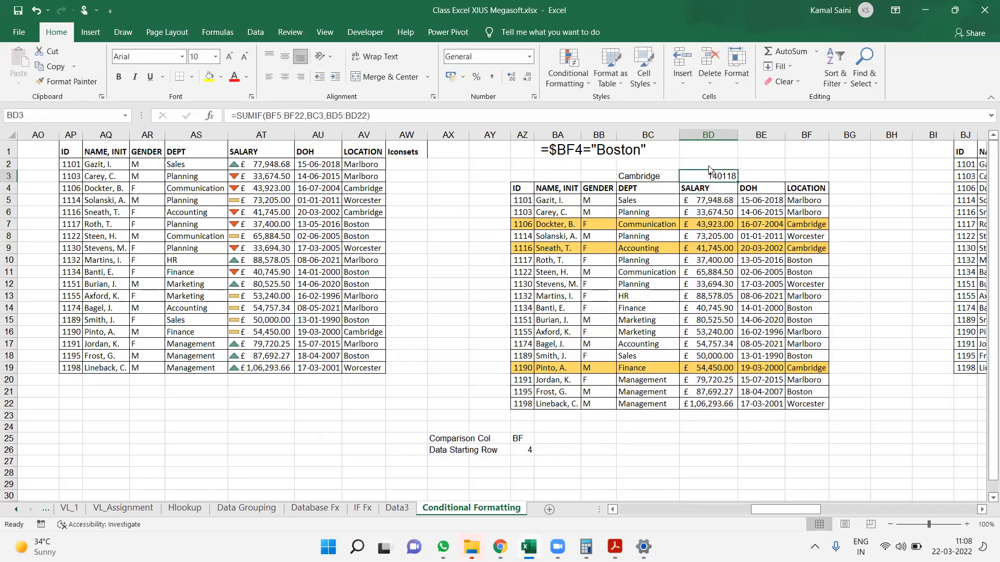
Test the location criterion in BC3 with Boston and with Marlboro
key("Left")
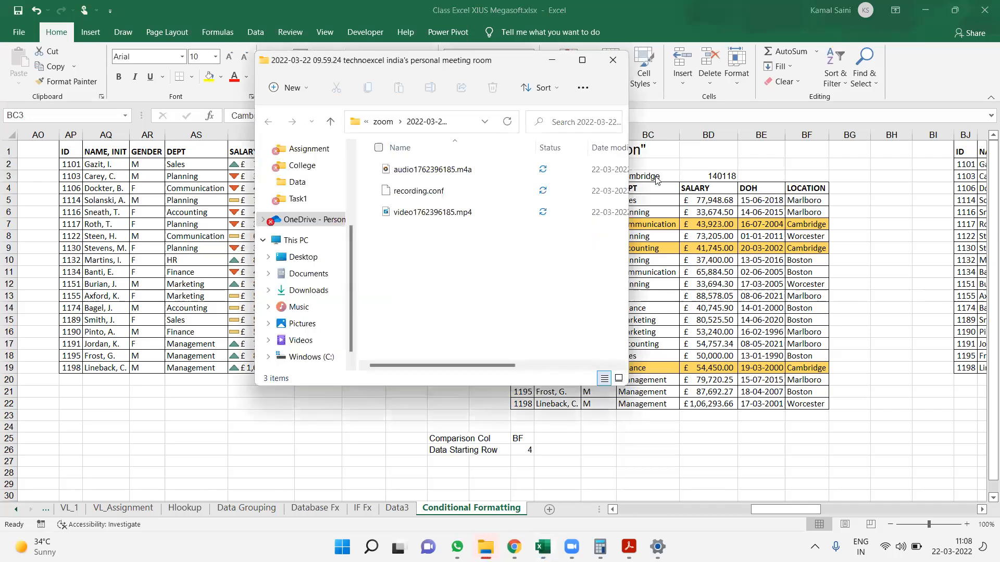
left_click(655, 175)
type("Boston")
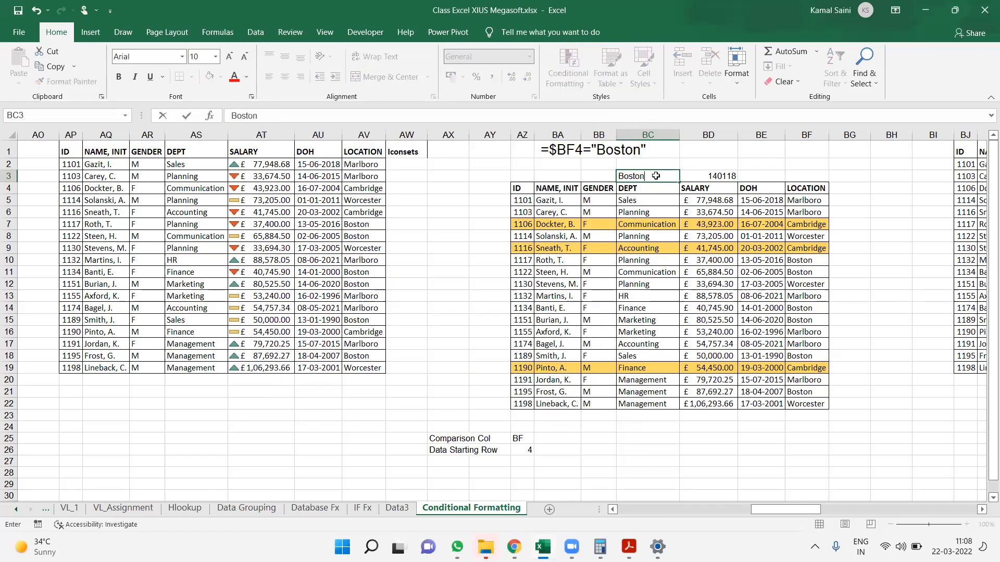
key("Return")
key("Up")
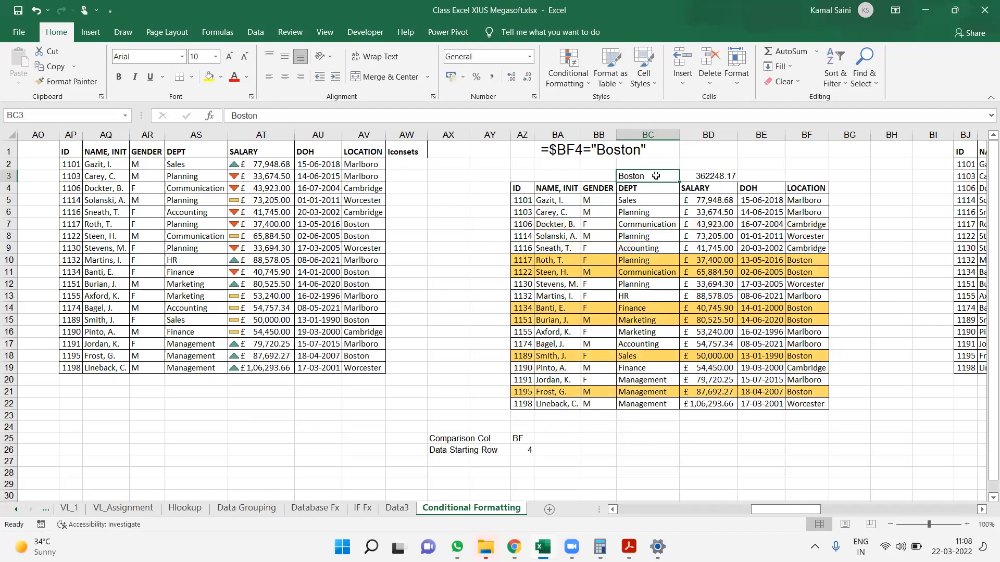
type("Marlboro")
scroll(656, 175, "down", 10)
left_click(656, 176)
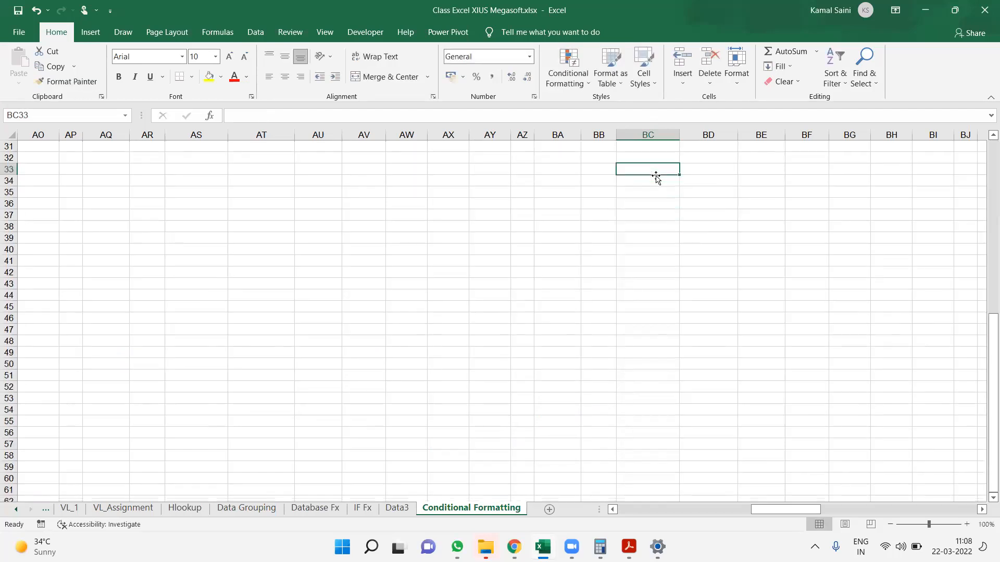
Set the location criterion in BC3 to Worcester
scroll(655, 176, "up", 10)
left_click(656, 176)
type("Worcester")
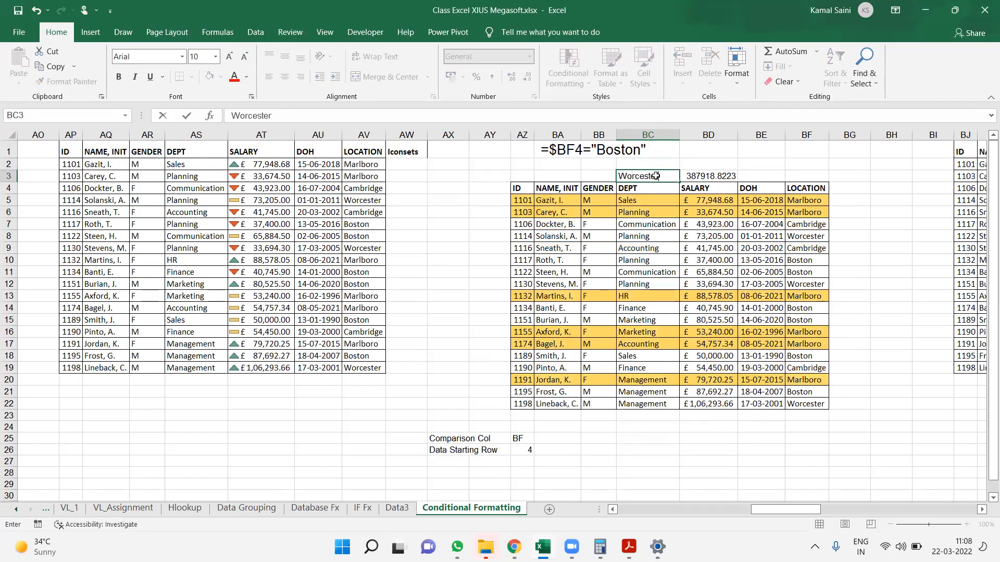
key("Return")
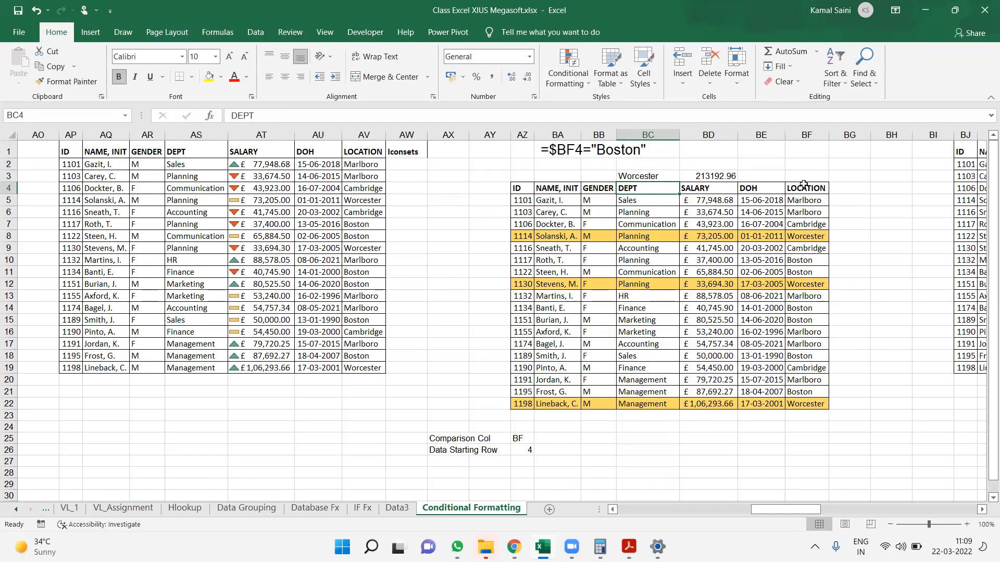
Select the highlighted Worcester salaries in BD8 and BD12 to compare them with the SUMIF total
left_click(732, 235)
left_click_drag(733, 232, 723, 256)
left_click(718, 283, "ctrl")
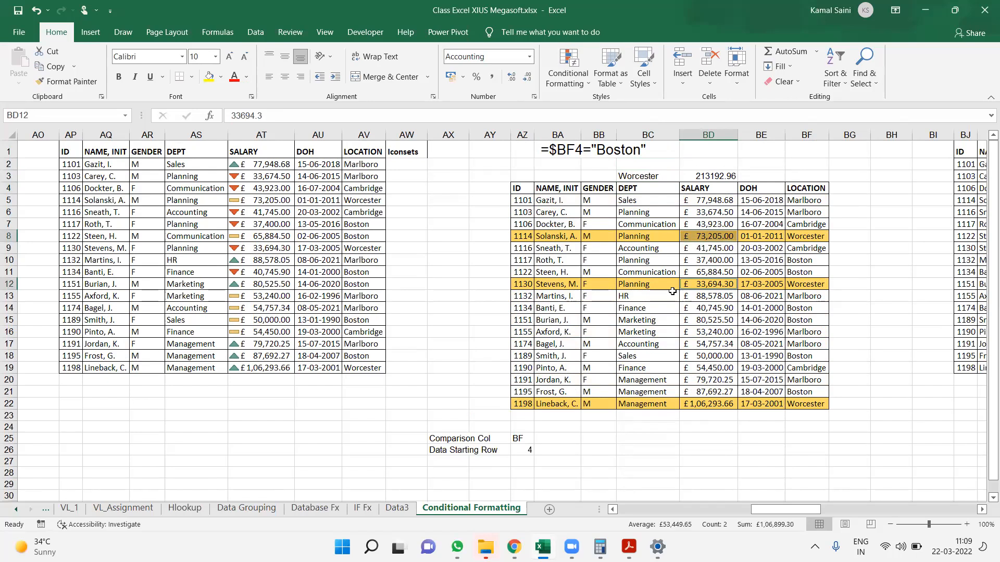
left_click(672, 292)
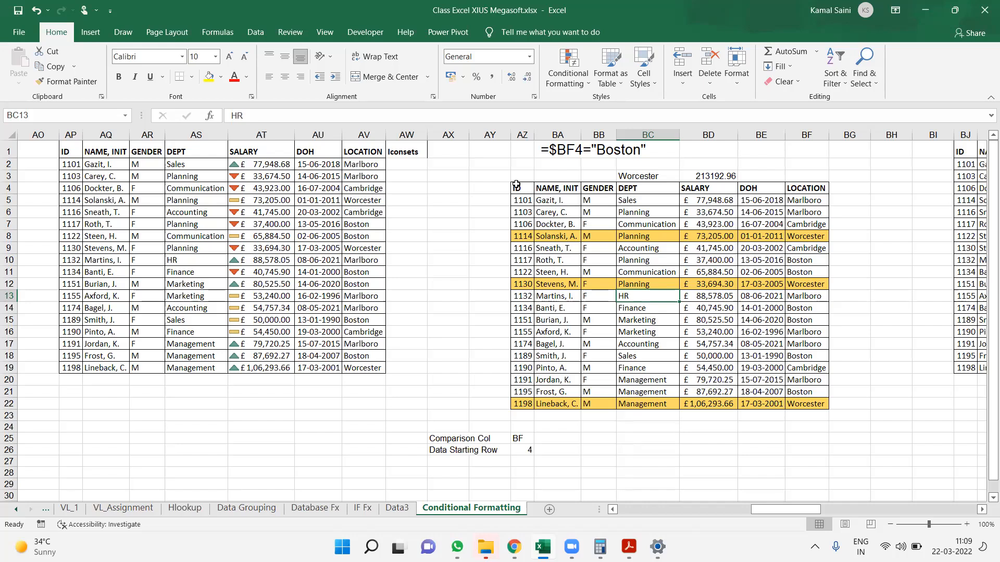
Copy the formula =$BF4=$BC$3 from the employee table's conditional formatting rule
left_click_drag(516, 185, 817, 406)
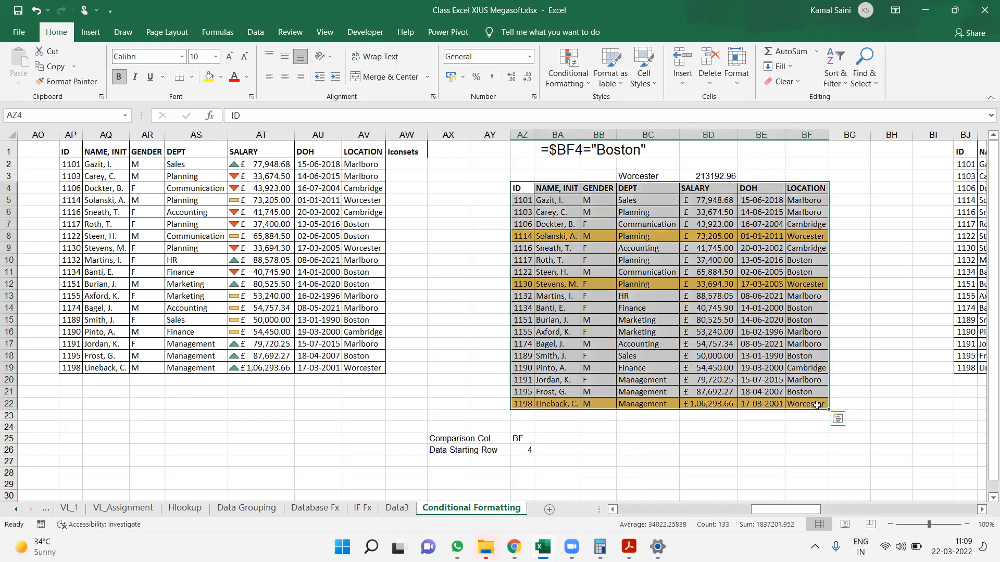
left_click(568, 73)
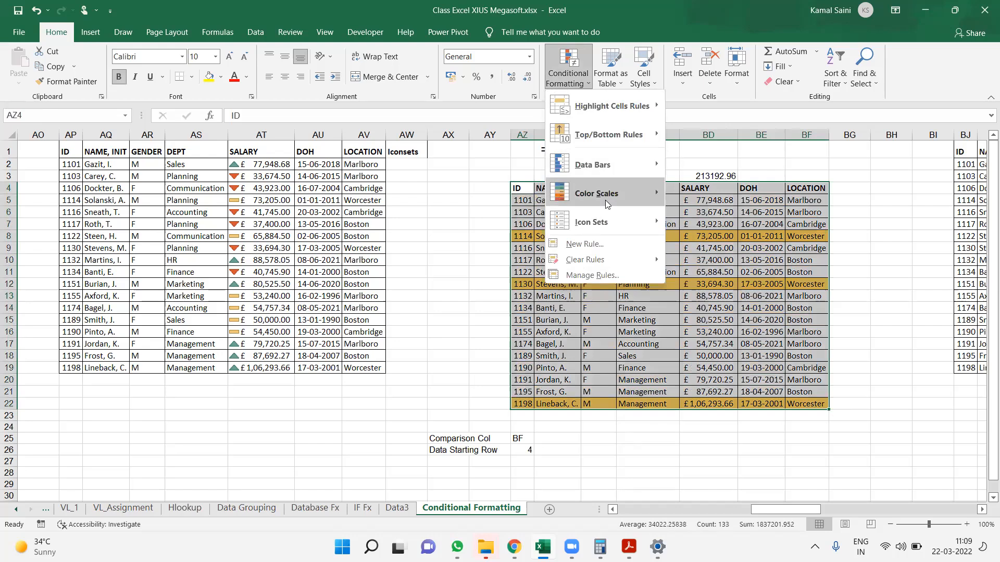
left_click(592, 275)
double_click(397, 294)
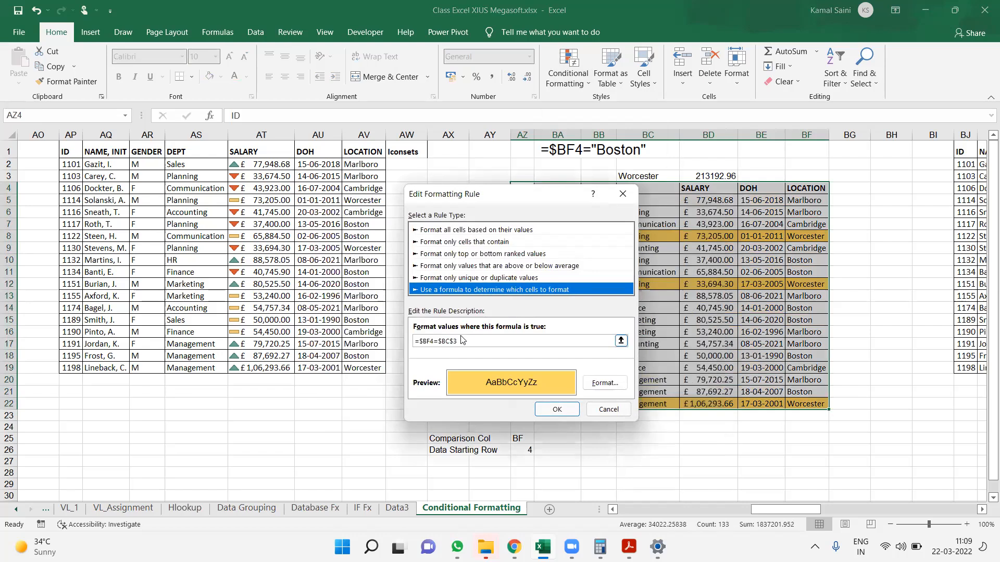
left_click_drag(466, 341, 406, 343)
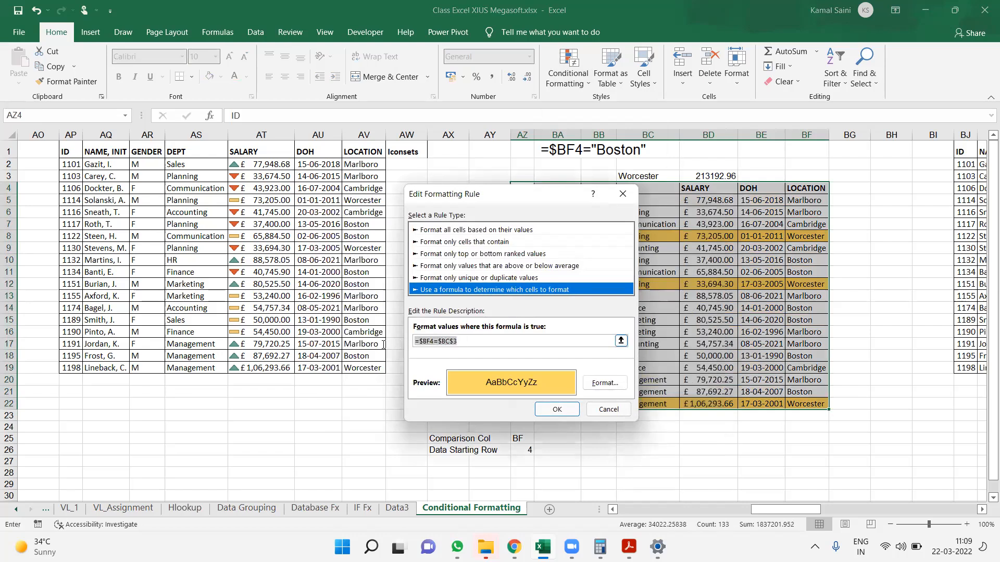
key("ctrl+c")
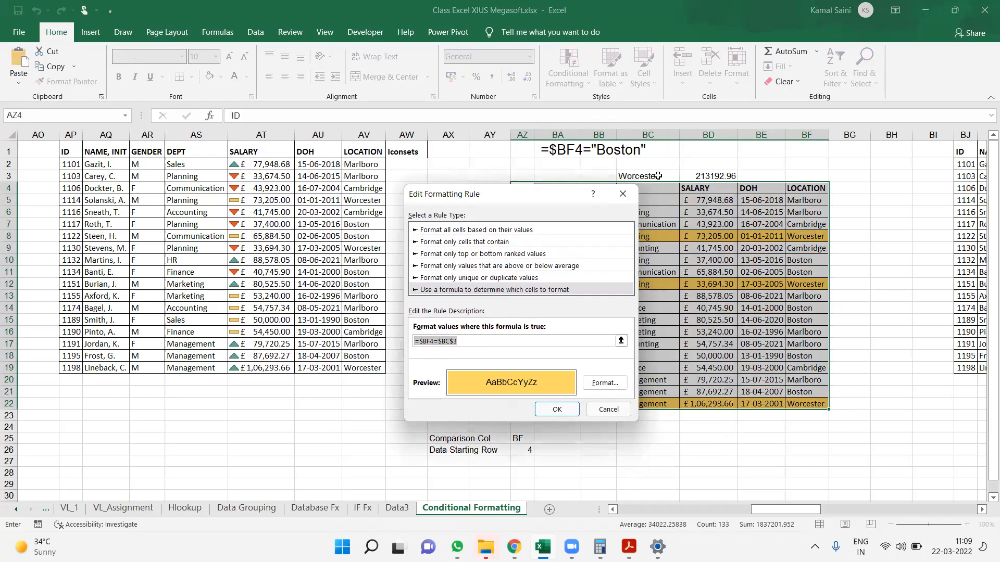
key("Return")
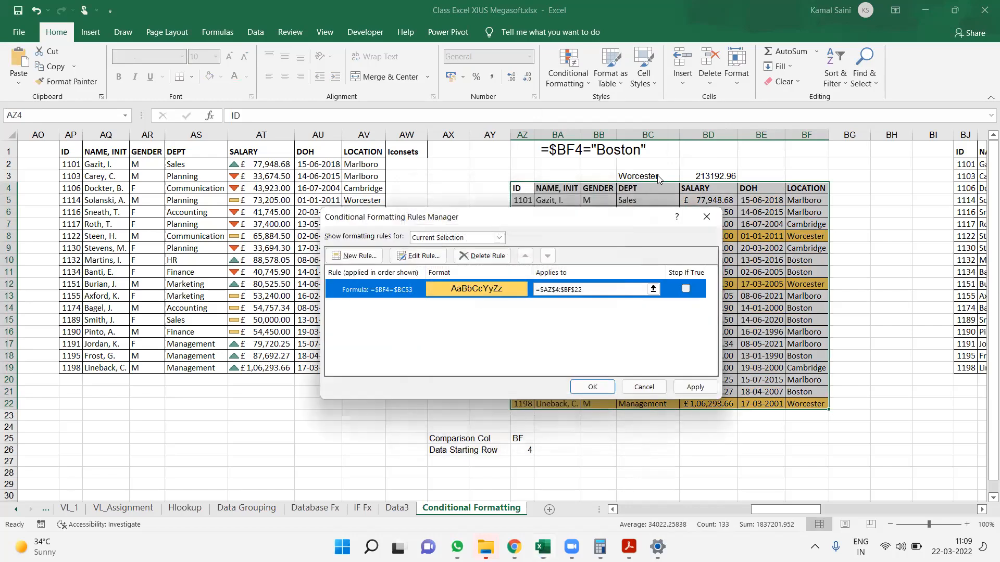
Add the rule formula =$BF4=$BC$3 as a visible text note in cell BA2, below the existing Boston formula note
key("Return")
key("Up")
key("Up")
key("Up")
key("Right")
key("Down")
type("=$BF4=$BC$3")
key("Return")
key("Up")
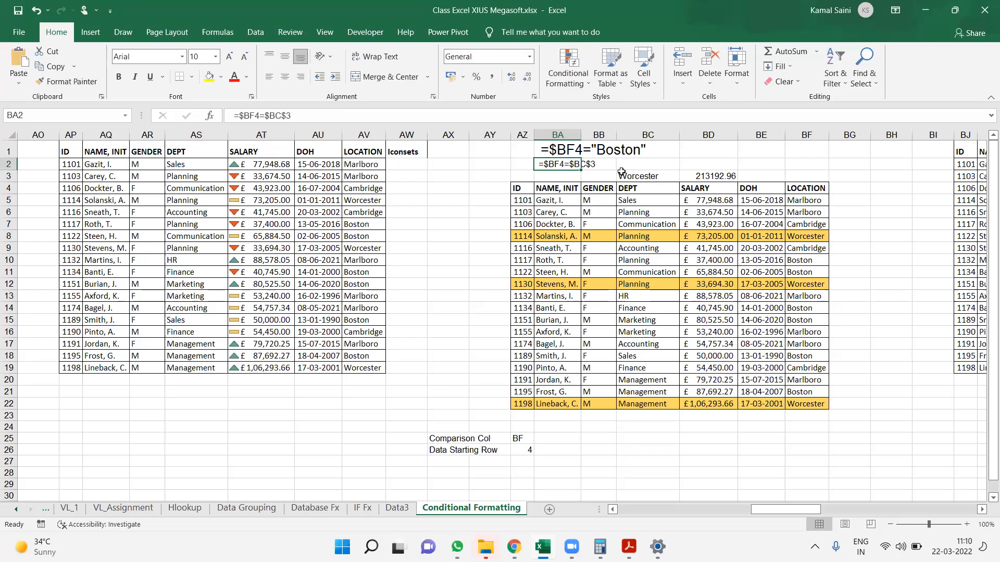
Enlarge the formula note in BA2 to 14-point regular text
key("ctrl+b")
left_click(229, 58)
left_click(230, 58)
left_click(230, 57)
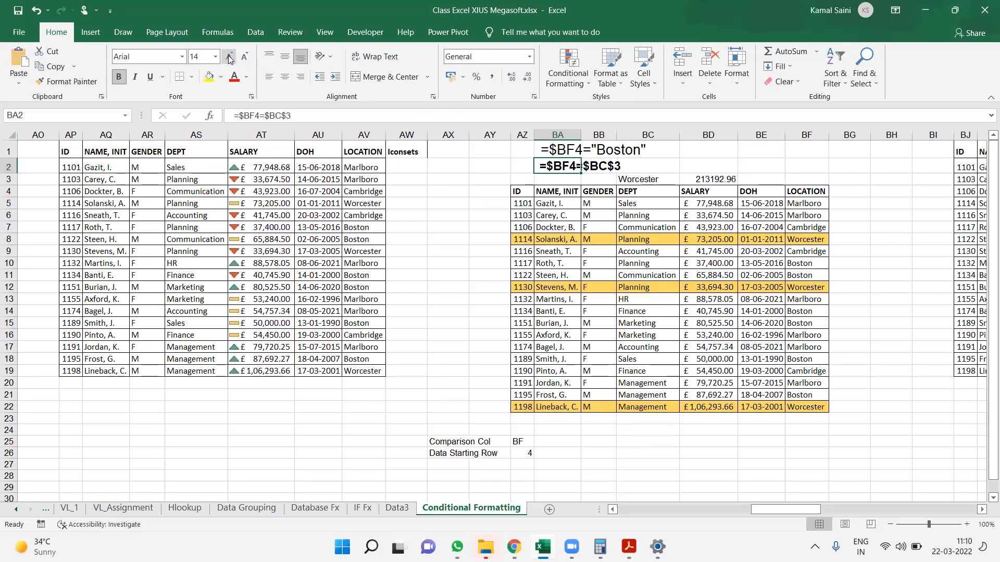
key("ctrl+b")
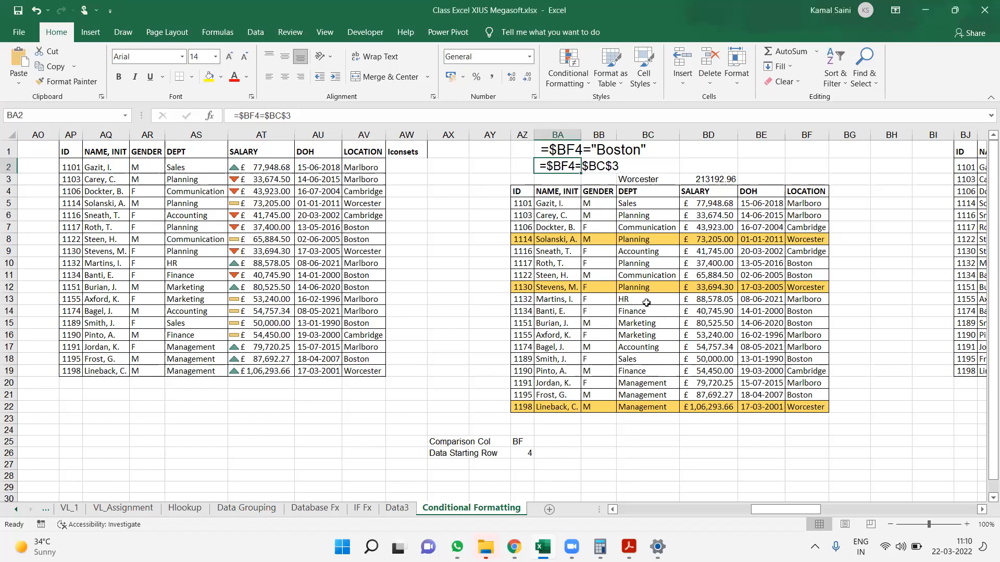
left_click(523, 195)
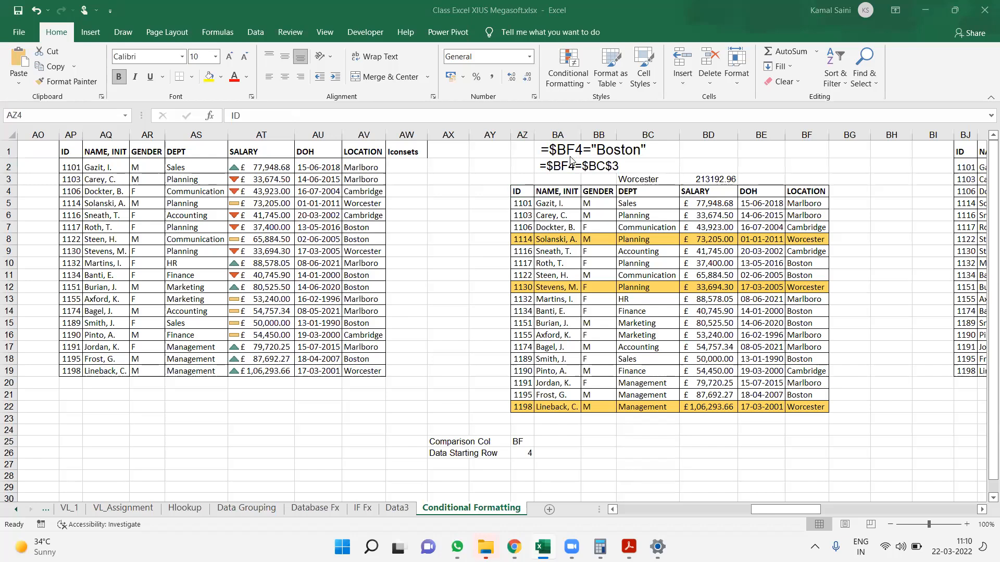
left_click(517, 190)
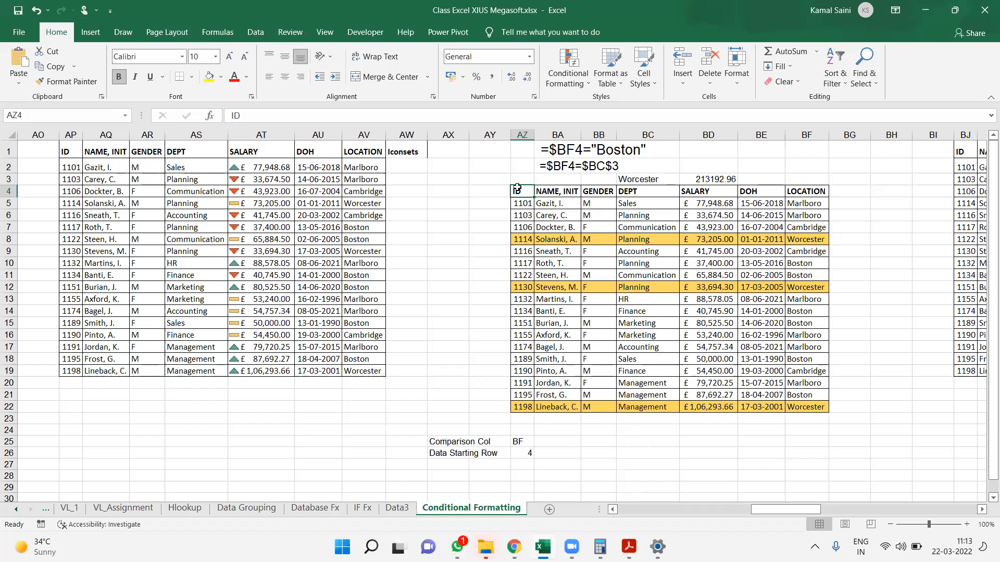
left_click(446, 55)
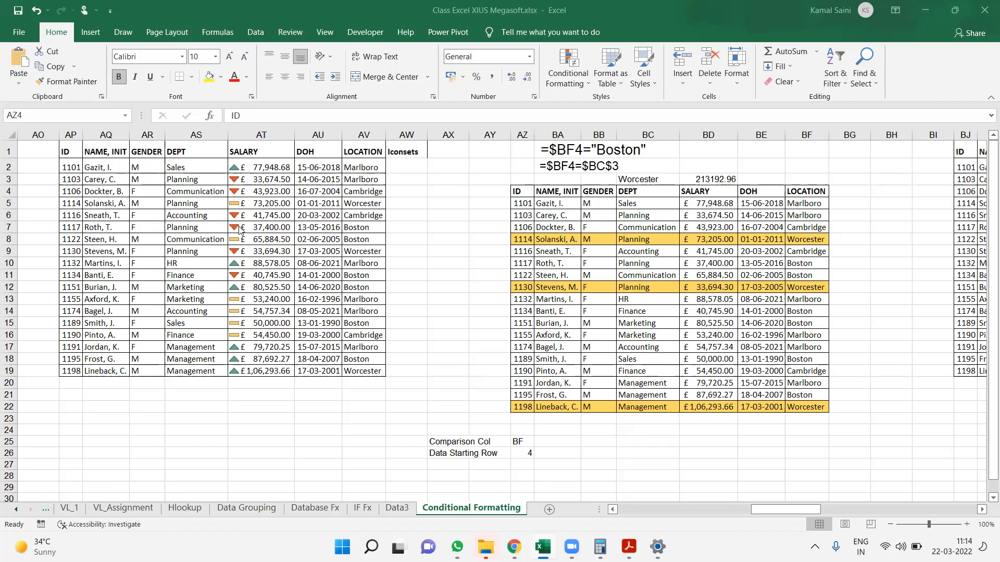
left_click(610, 254)
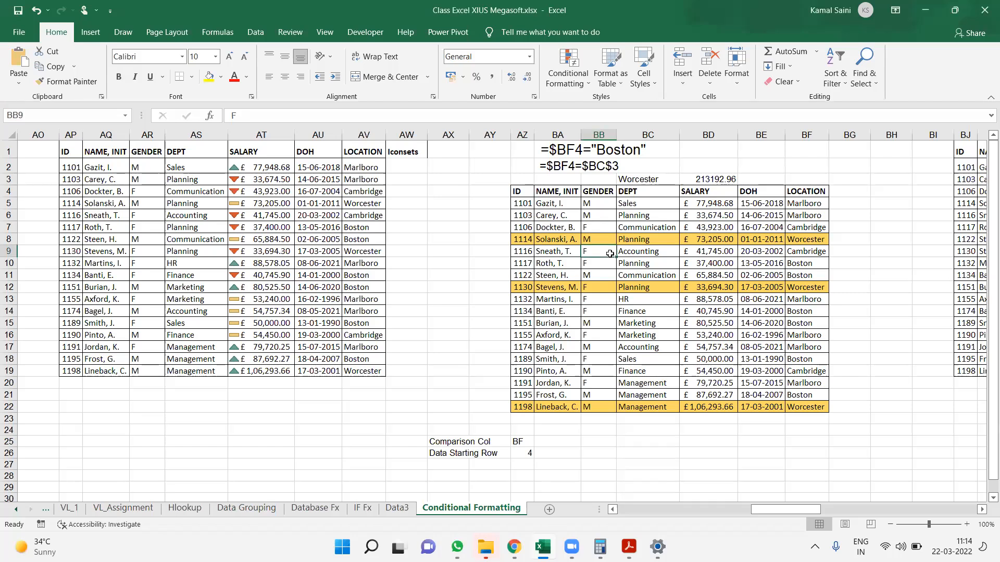
Undo the edits back to the Boston rule, removing the BA2 note, the SUMIF total and the location criteria above the table
key("ctrl+z")
key("ctrl+z")
key("ctrl+z")
key("ctrl+z")
key("ctrl+z")
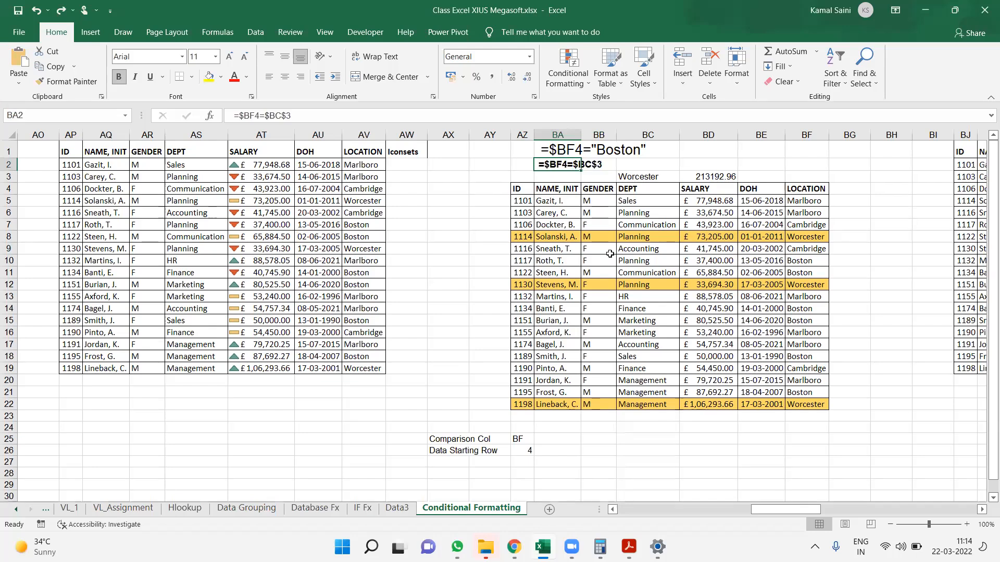
key("ctrl+z")
key("ctrl+z")
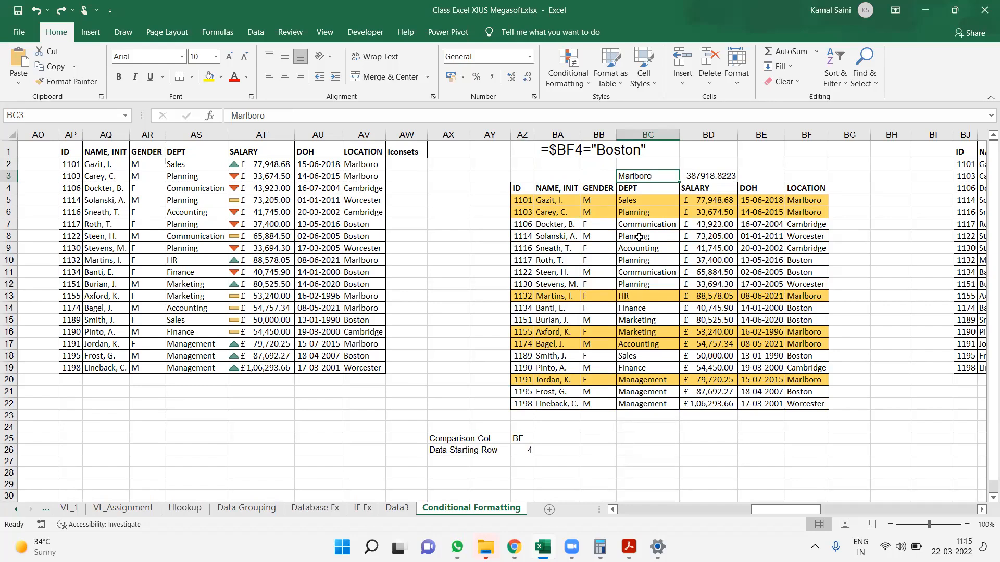
key("ctrl+z")
key("ctrl+z")
key("ctrl+z")
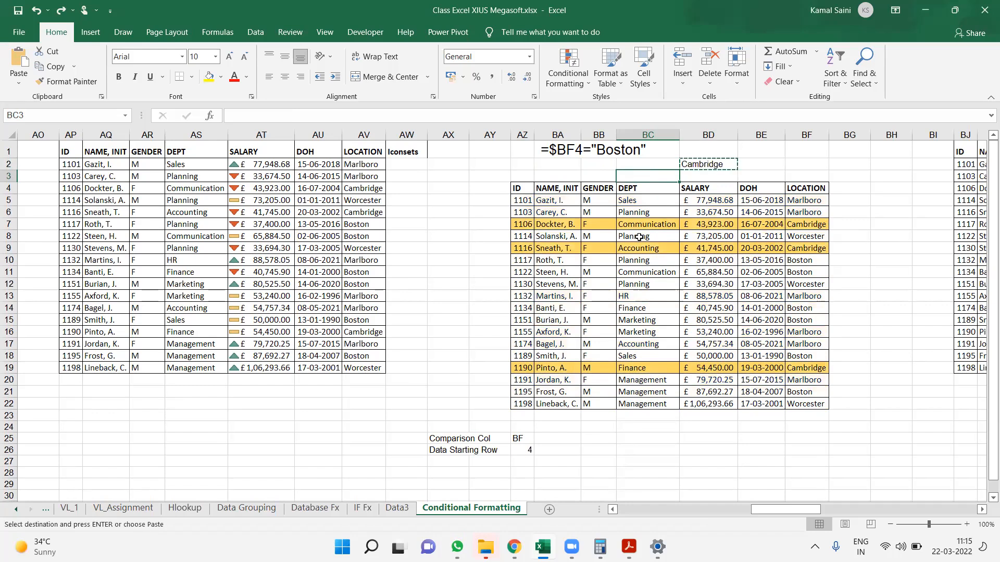
key("ctrl+z")
key("ctrl+z")
key("ctrl+z")
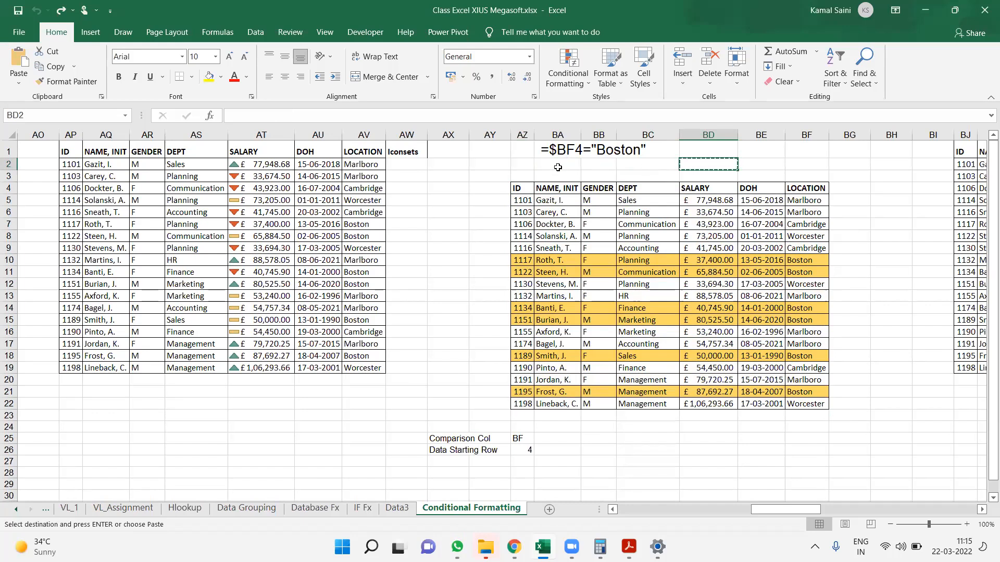
left_click_drag(516, 187, 812, 391)
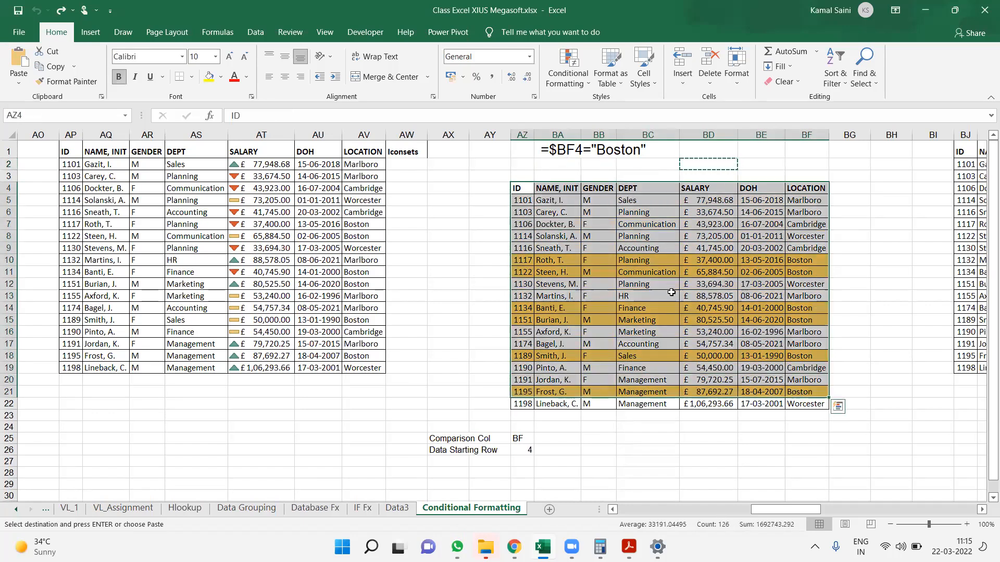
scroll(671, 292, "up", 3)
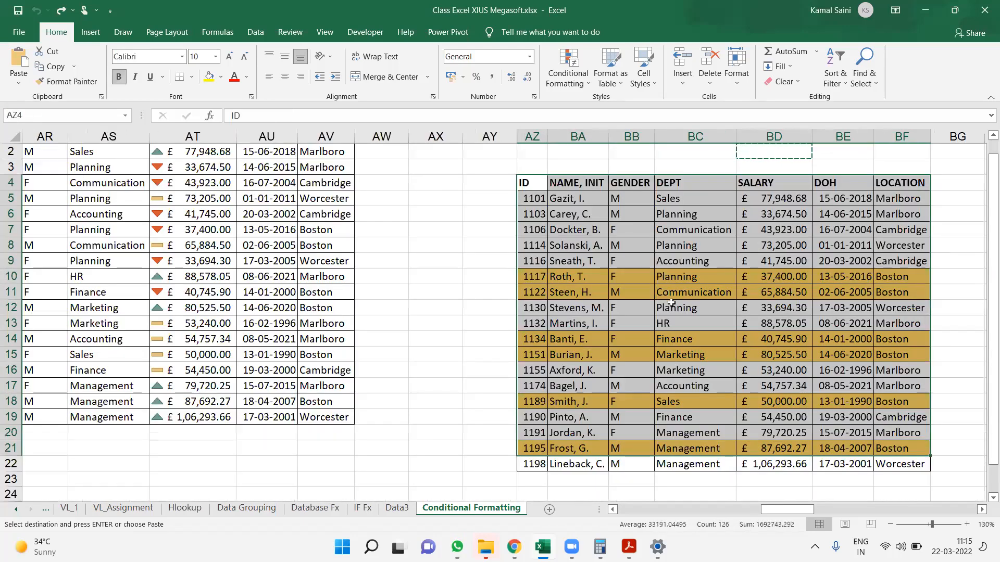
key("ctrl+Up")
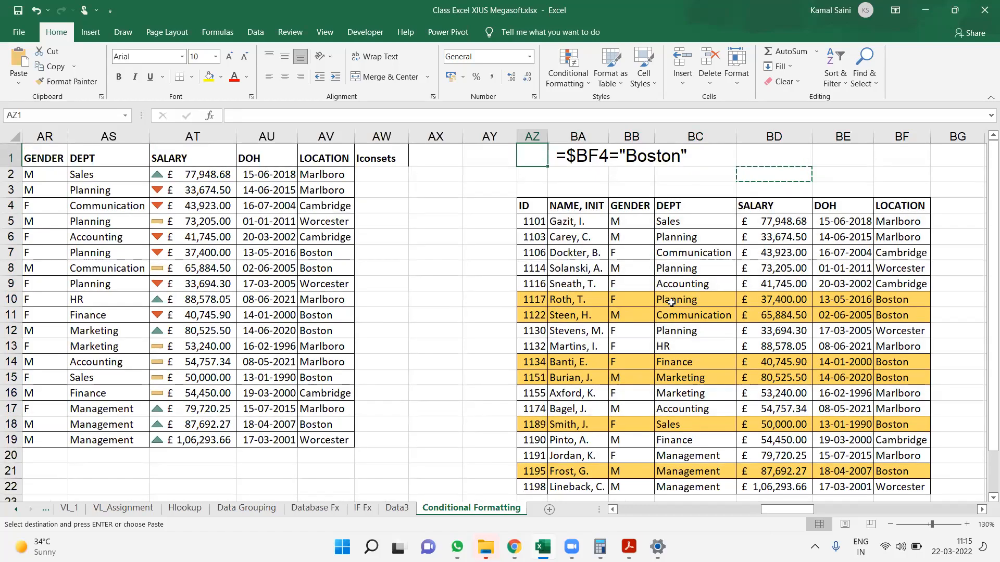
scroll(672, 302, "down", 9)
scroll(671, 302, "up", 8)
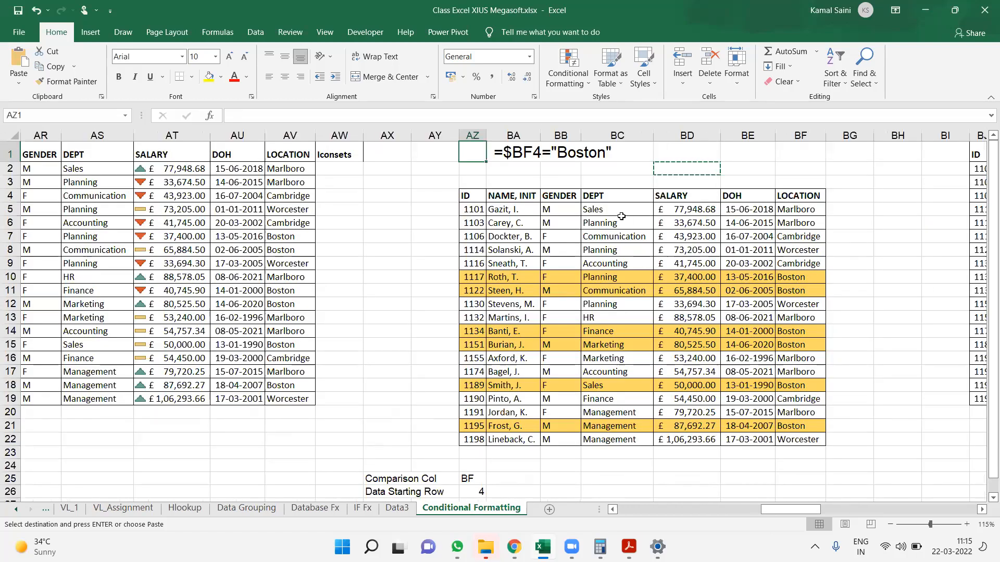
left_click(478, 198)
key("ctrl+shift+Down")
key("ctrl+shift+Right")
key("Escape")
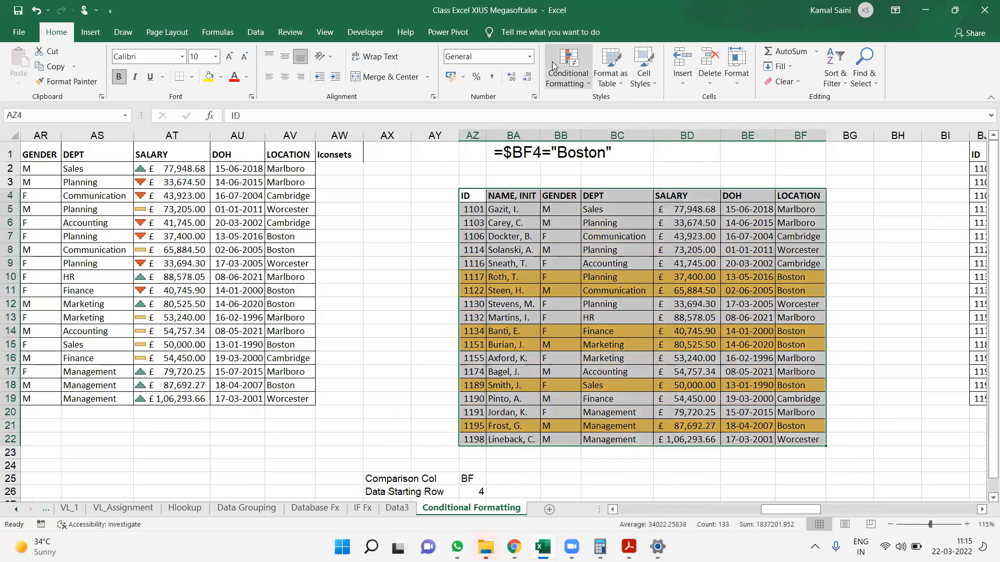
Enter Marlboro in cell BD1 as the location criterion
left_click(784, 172)
left_click(709, 156)
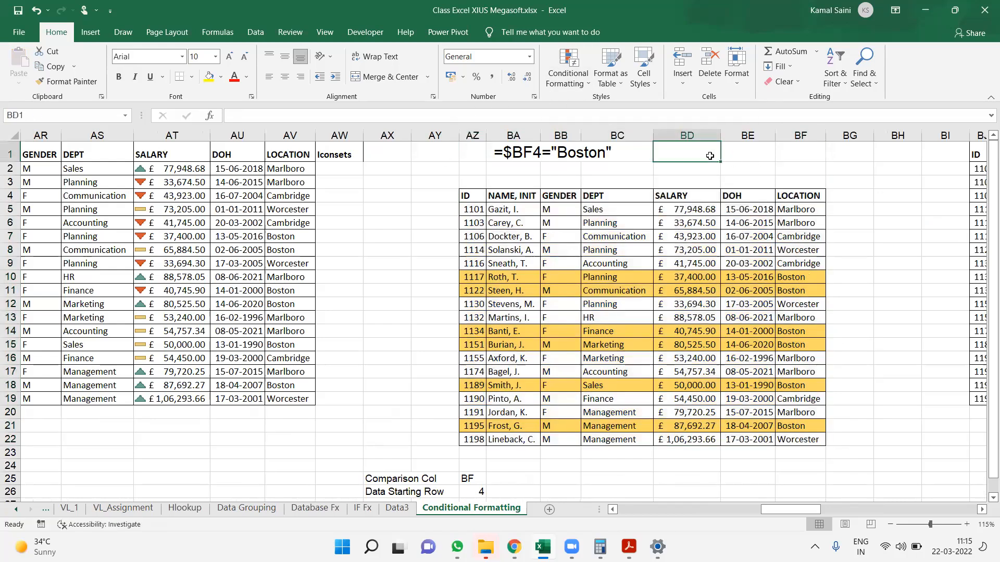
type("Marlb")
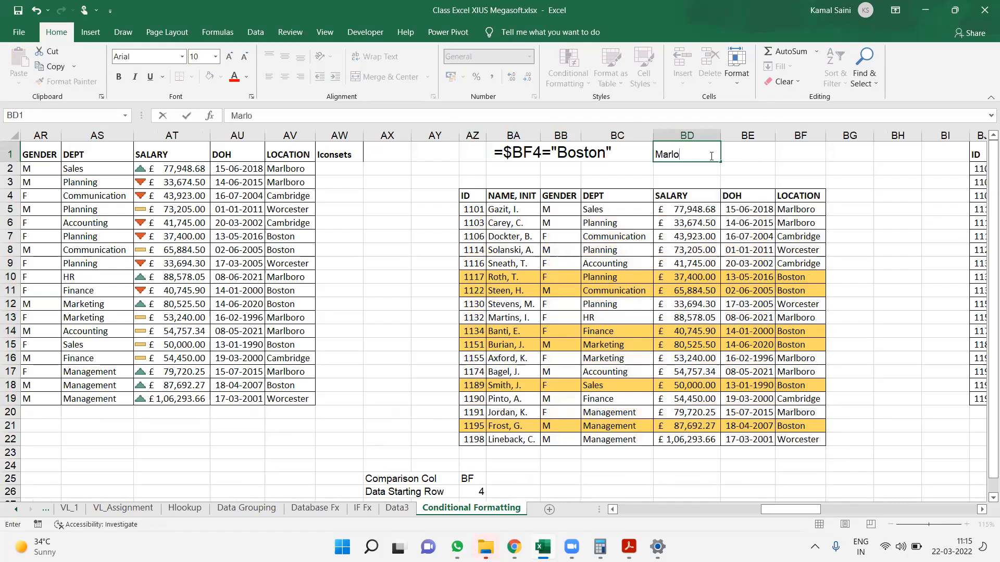
type("oro")
key("Return")
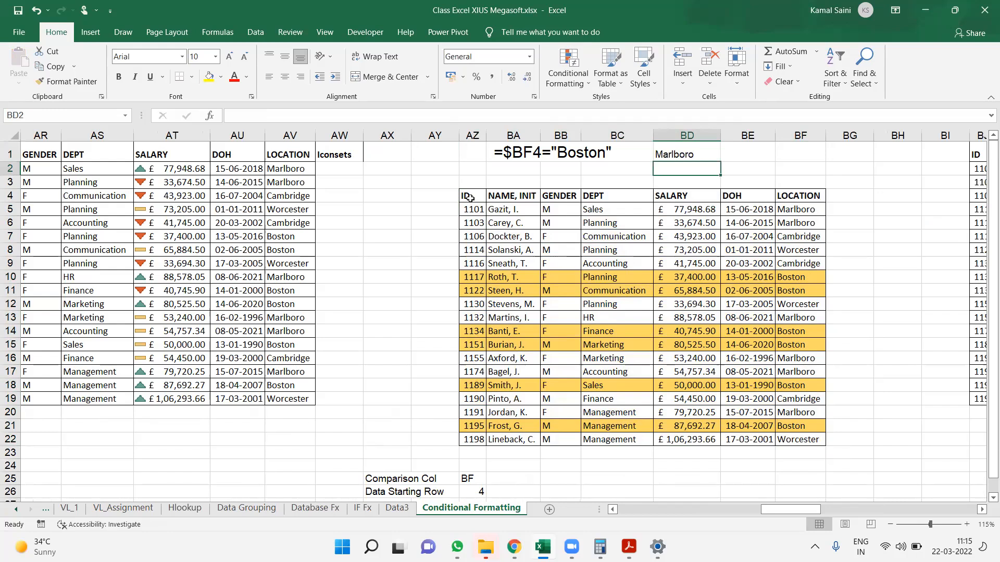
Change the conditional formatting rule for AZ4:BF22 to the formula =$BF4=$BD$1 and apply it
left_click(751, 155)
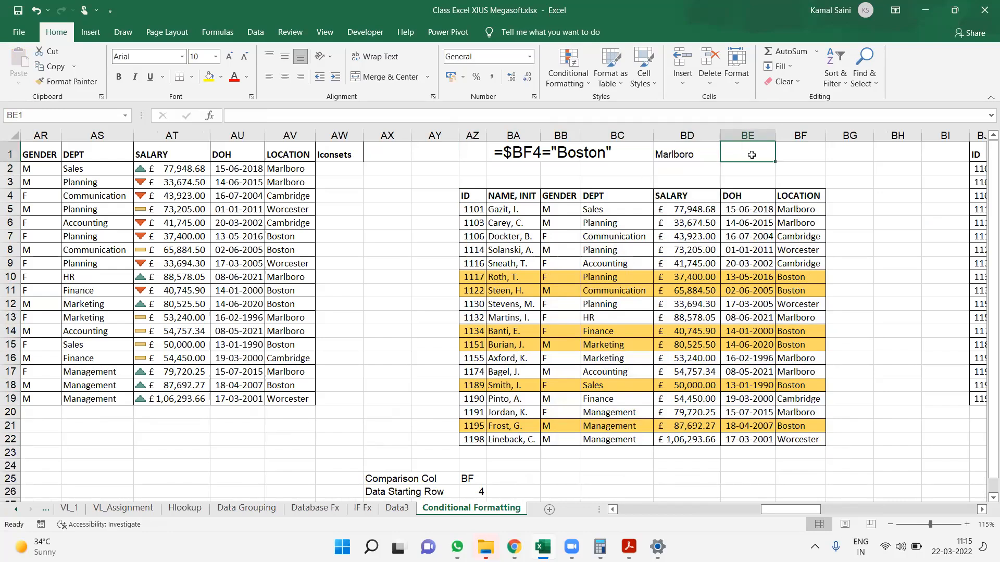
left_click_drag(472, 197, 812, 441)
left_click(570, 87)
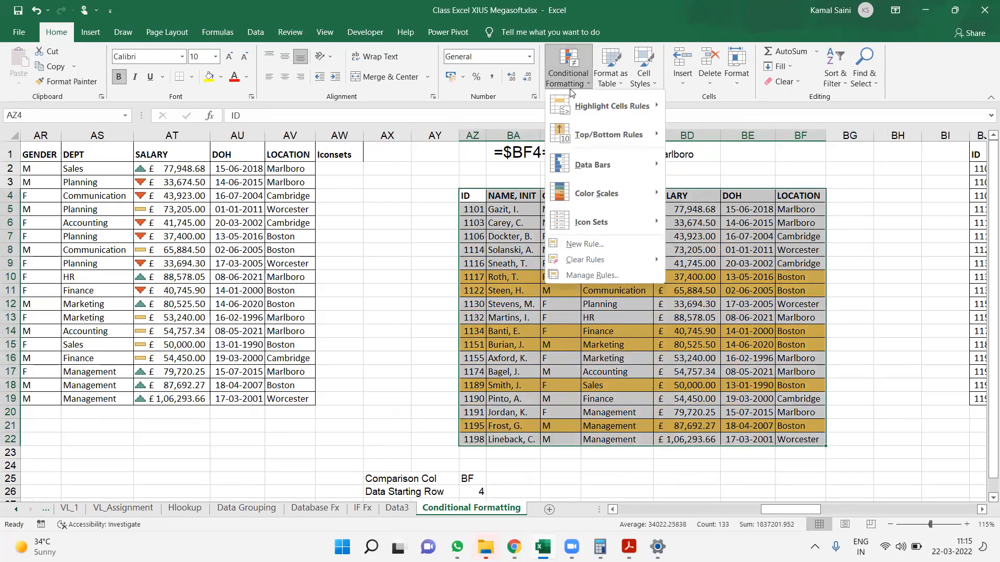
left_click(590, 276)
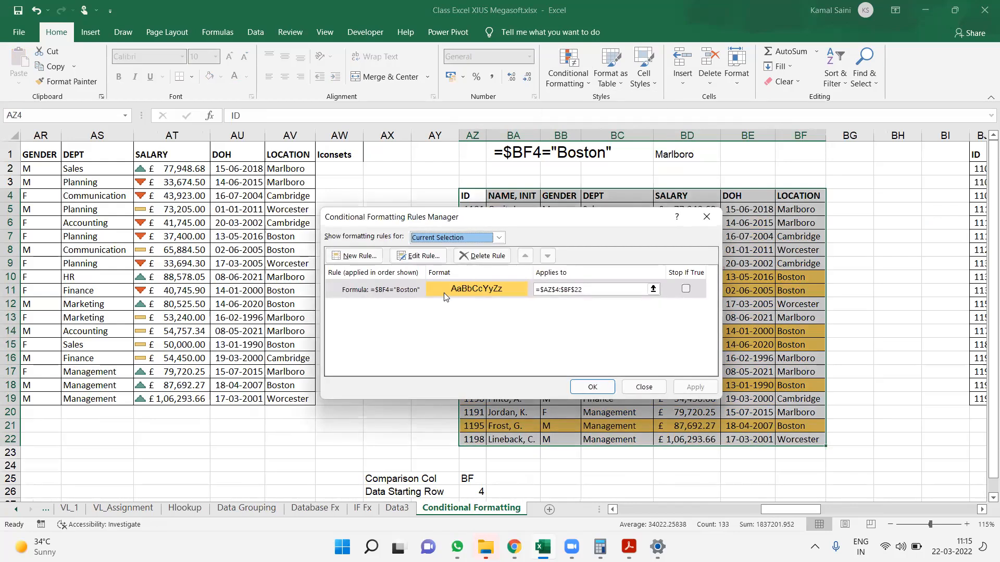
double_click(417, 289)
left_click(483, 343)
key("BackSpace")
key("BackSpace")
key("BackSpace")
key("BackSpace")
key("BackSpace")
key("BackSpace")
key("BackSpace")
key("BackSpace")
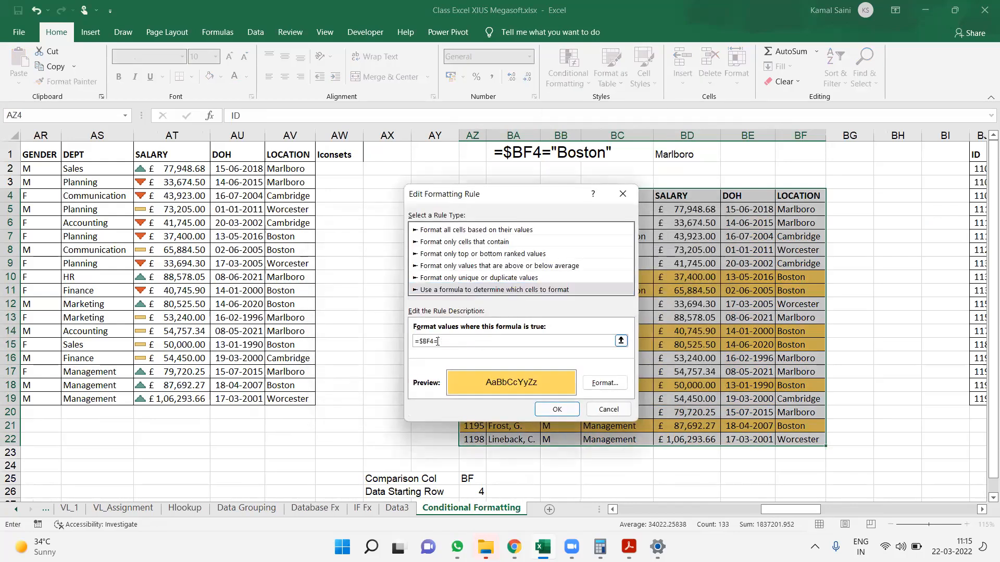
left_click(685, 154)
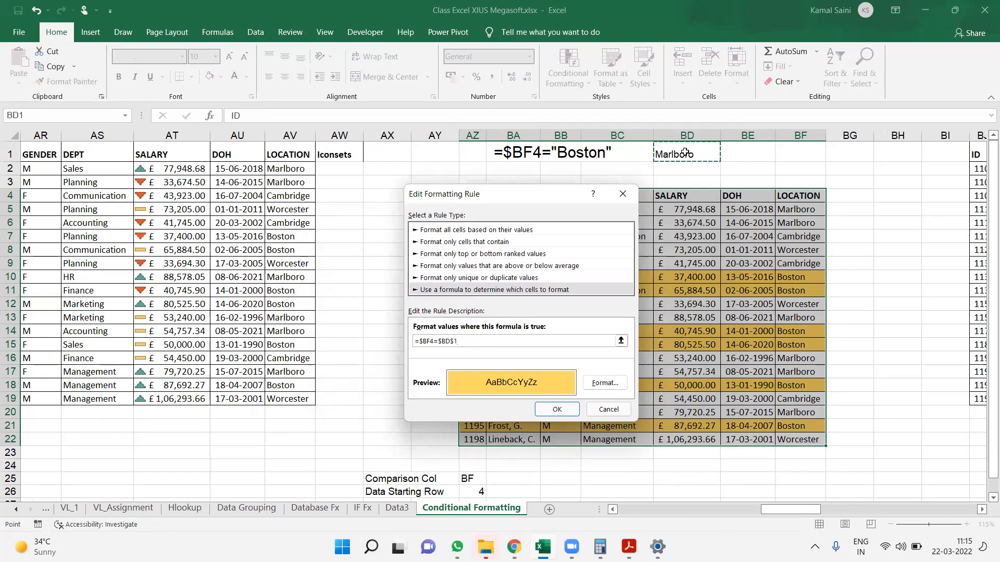
key("Return")
key("Return")
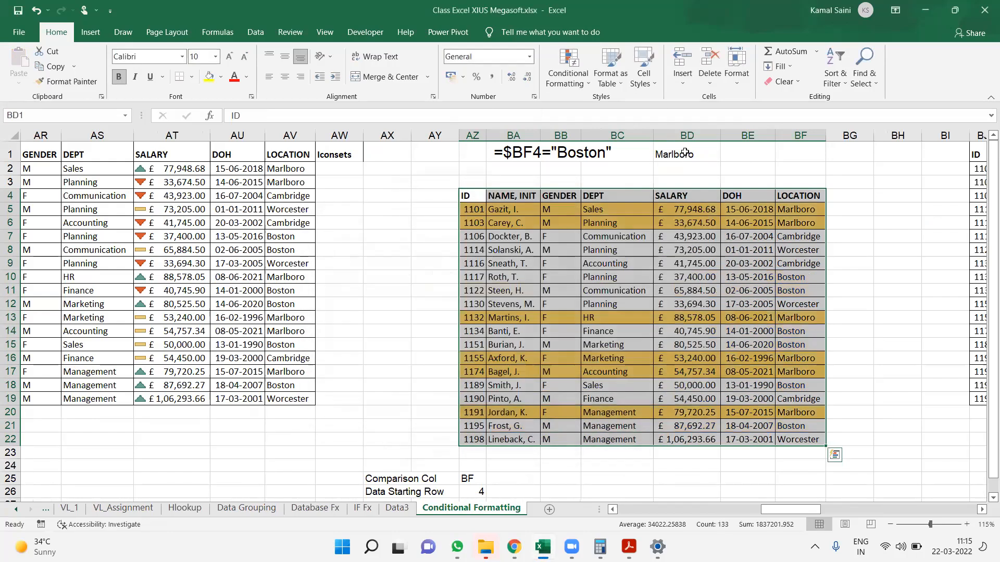
Test the row highlighting by changing the location in BD1 to Cambridge and back to Marlboro
key("Up")
key("Up")
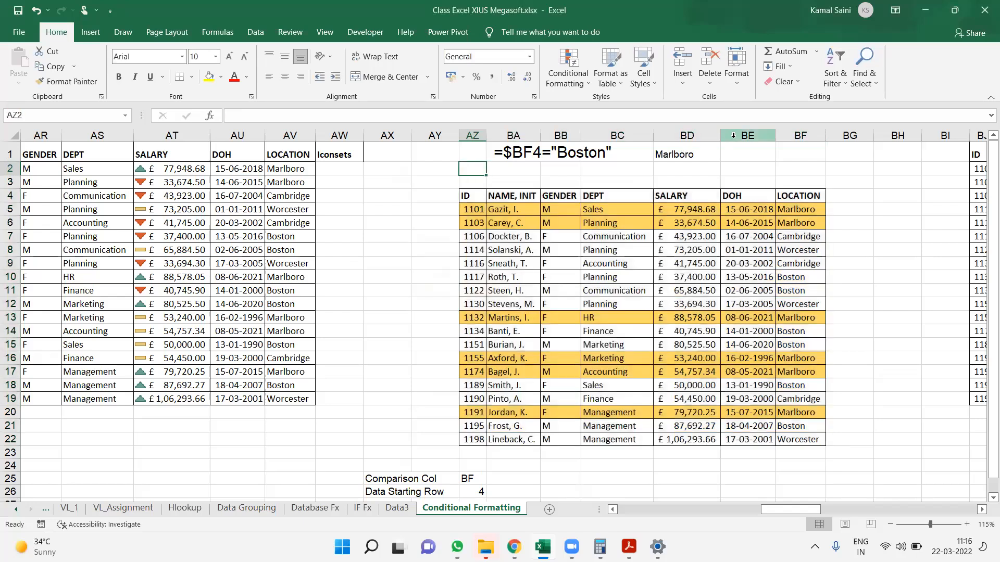
left_click(675, 151)
type("Cambr")
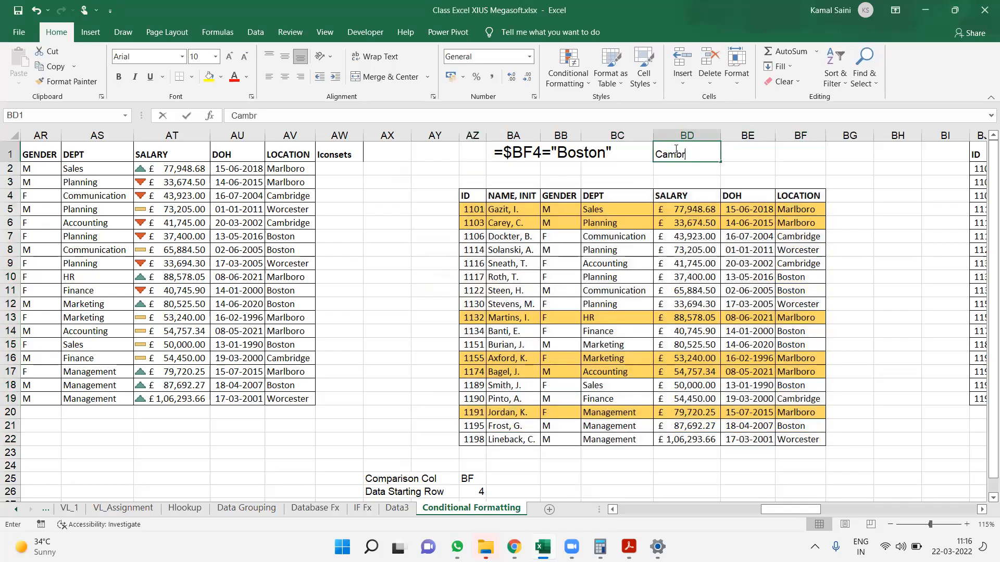
type("idge")
key("Return")
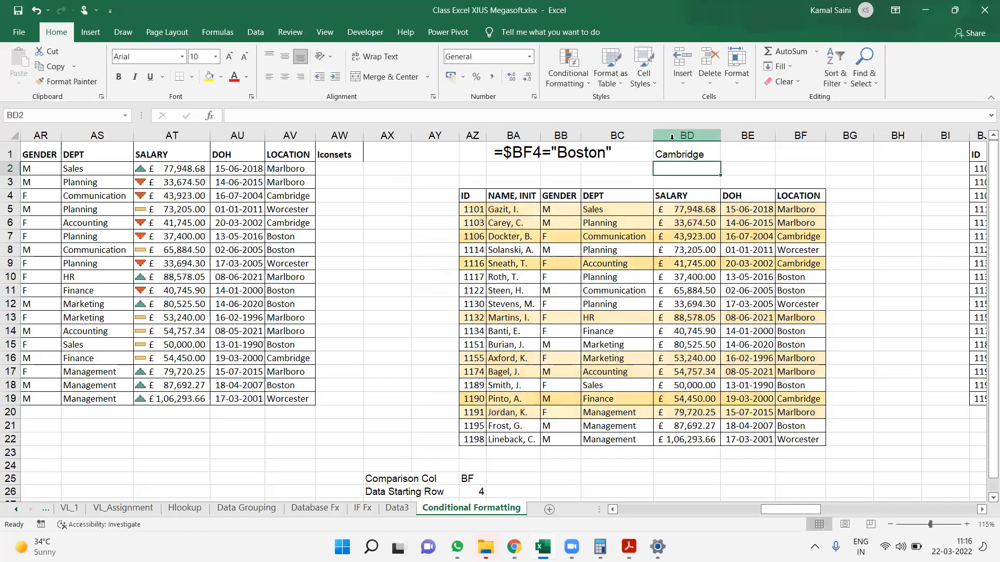
key("Up")
type("Marlboro")
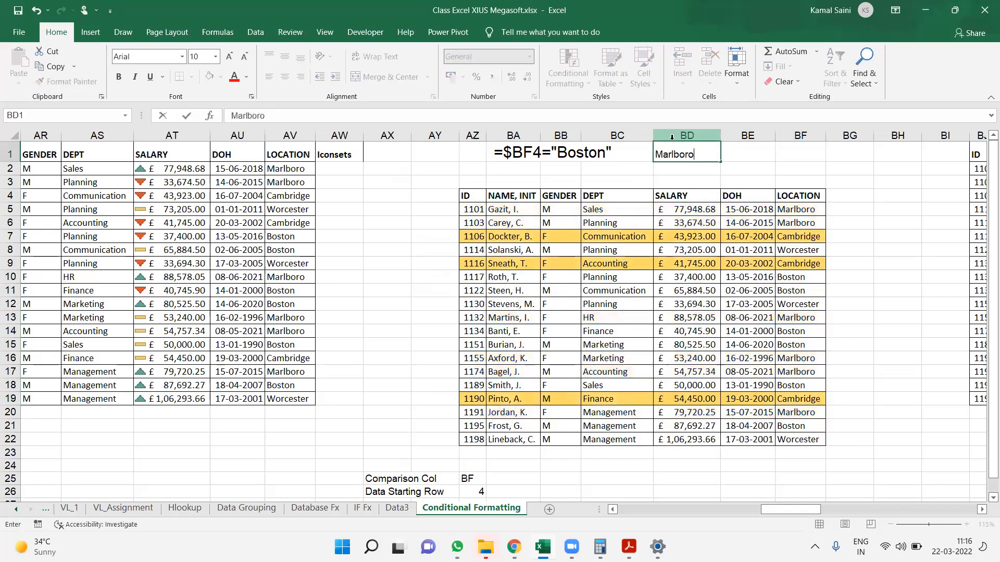
key("Return")
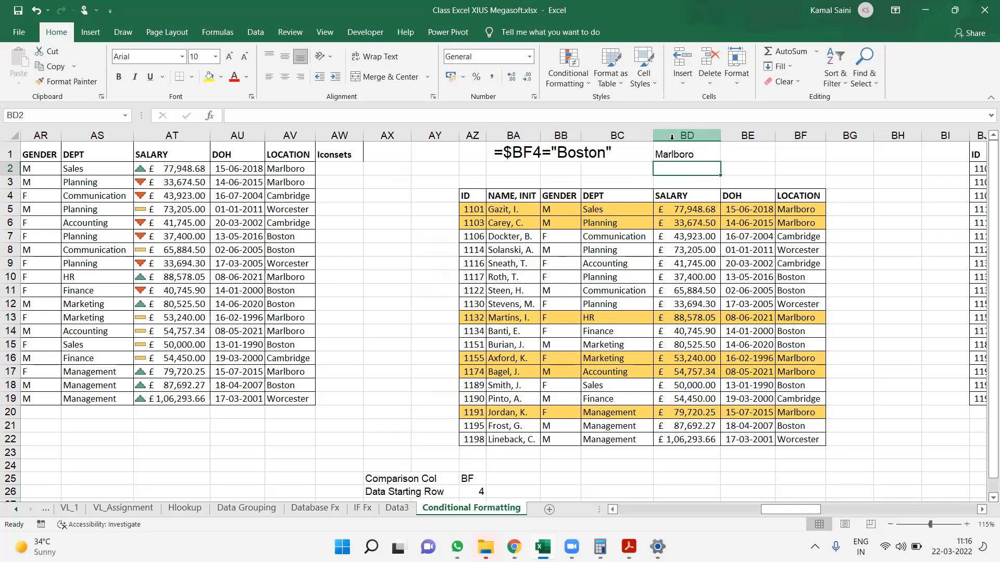
Make the location criterion in BD1 bold and select the employee table AZ4:BF22
key("Up")
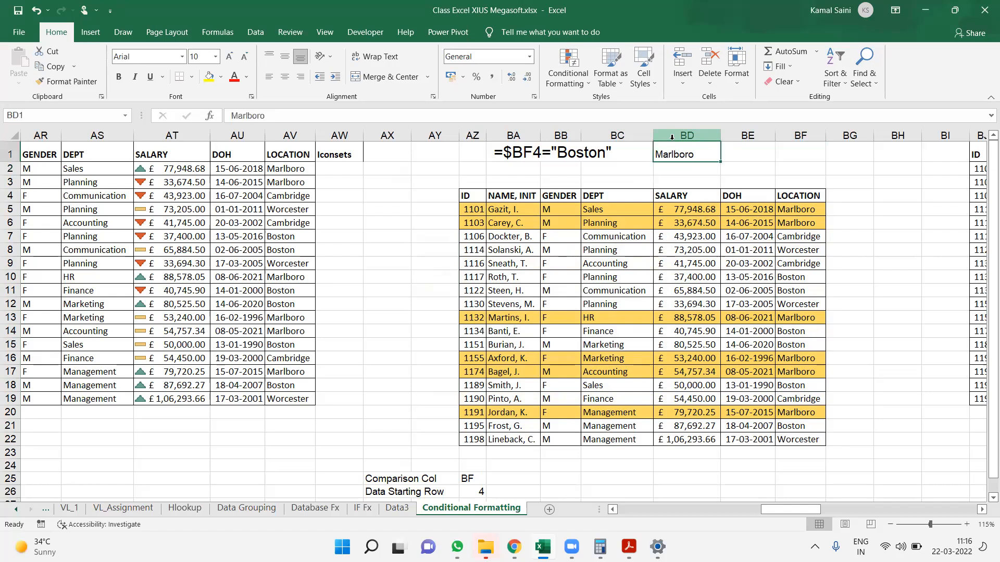
key("ctrl+b")
key("Down")
key("Down")
key("Down")
key("Left")
key("Left")
key("Left")
key("Left")
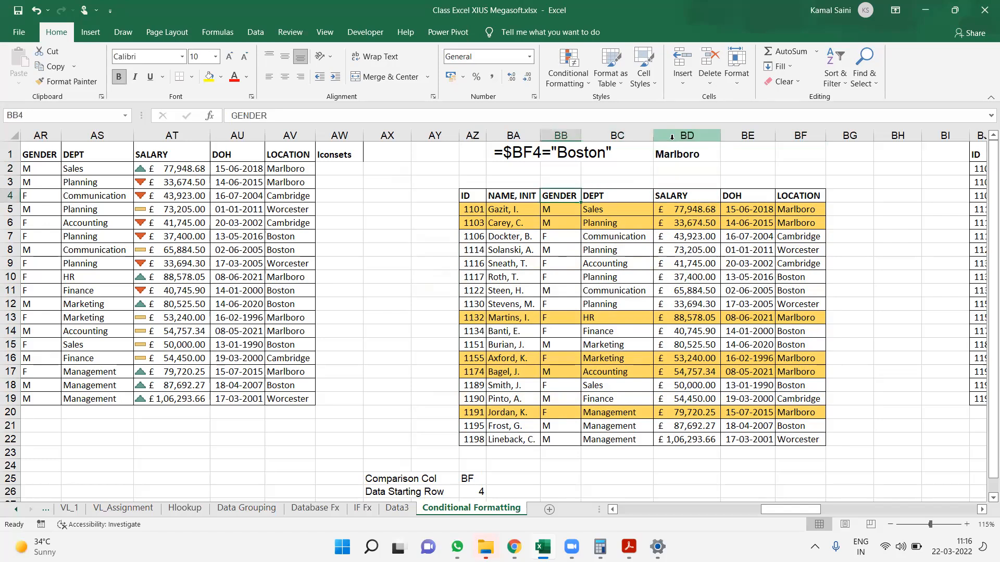
key("ctrl+shift+Down")
key("ctrl+shift+Right")
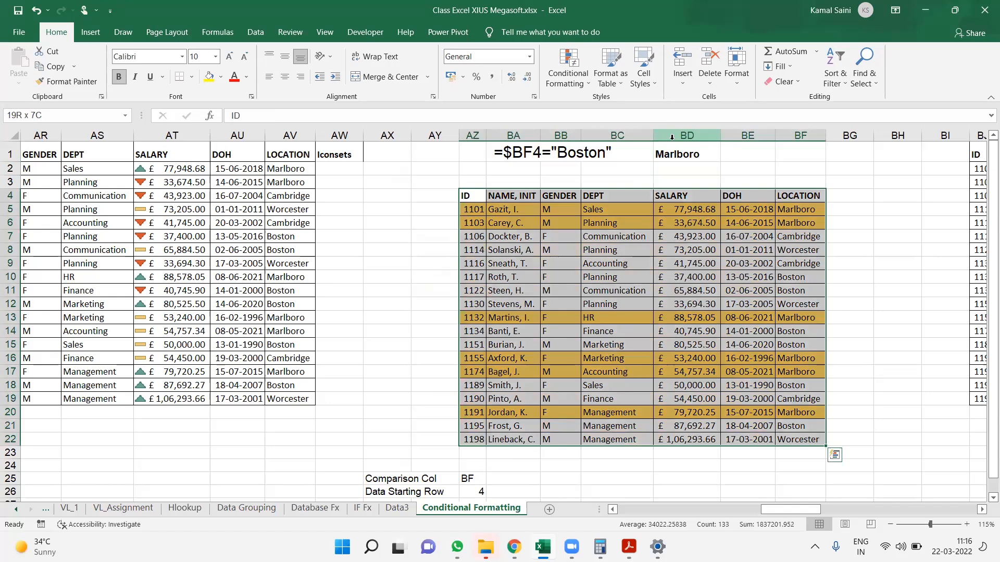
Begin a SUMIF formula in BD2 with the location cells BF5:BF22 as its range
key("Right")
key("Up")
key("Up")
key("Right")
key("Right")
key("Right")
key("Right")
key("Left")
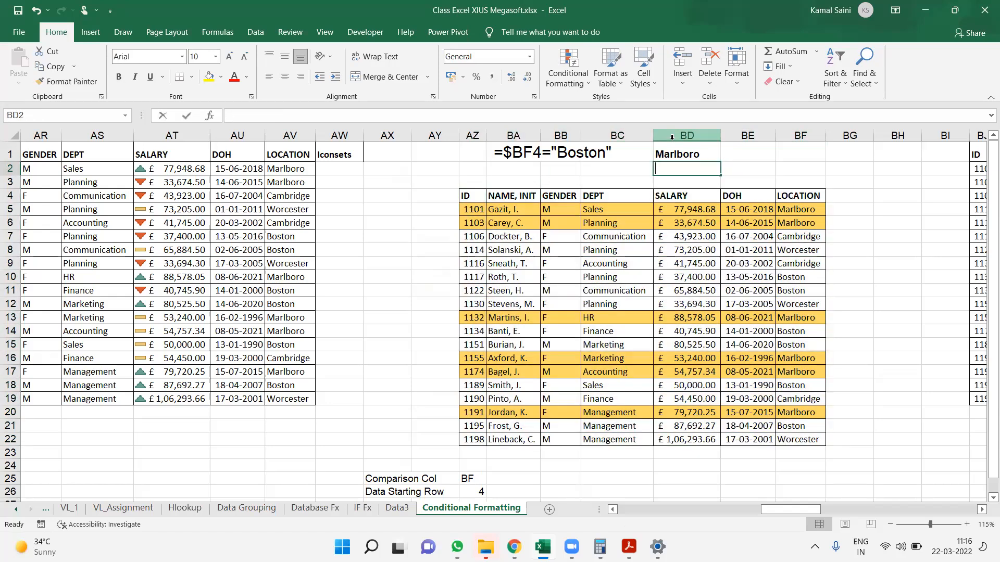
type("=sumif")
key("Tab")
key("Down")
key("Down")
key("Down")
key("Right")
key("Right")
key("ctrl+shift+Down")
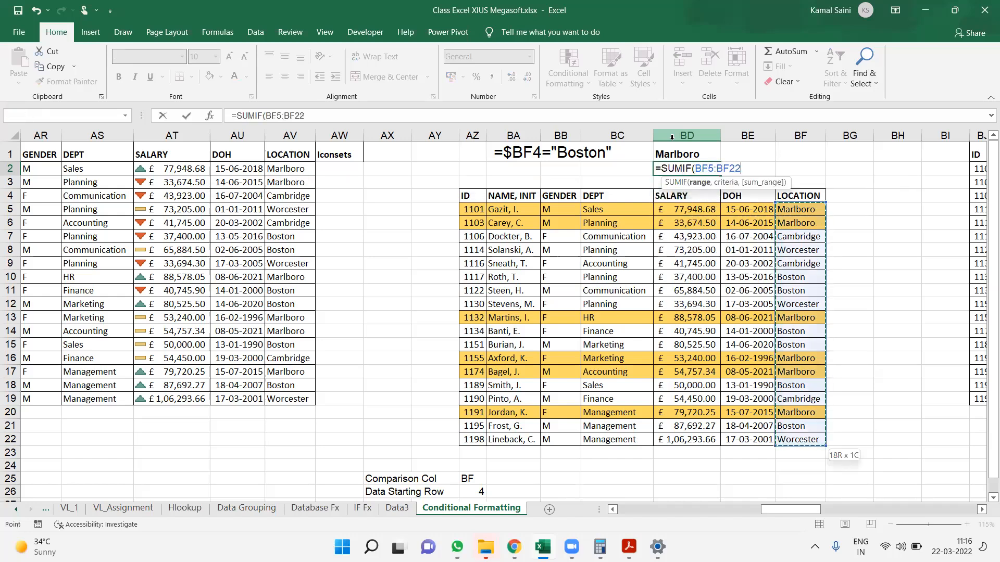
Complete the SUMIF formula in BD2 with BD1 as the criterion and the salaries BD5:BD22 as the sum range
type(",")
key("Left")
key("Up")
key("Right")
type(",")
key("Left")
key("Down")
key("Down")
key("Down")
key("Right")
key("Down")
key("Up")
key("ctrl+shift+Down")
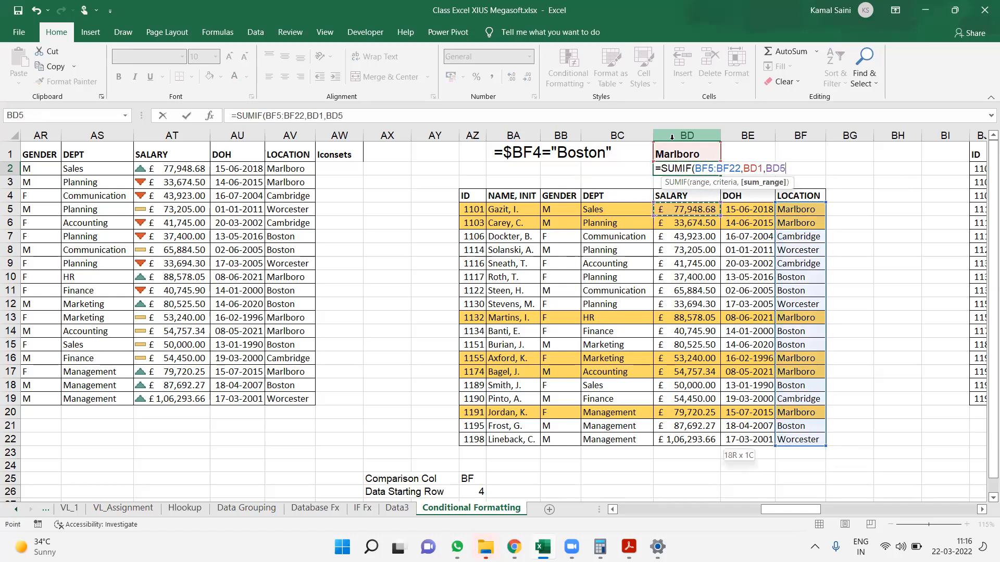
type(")")
key("ctrl+Return")
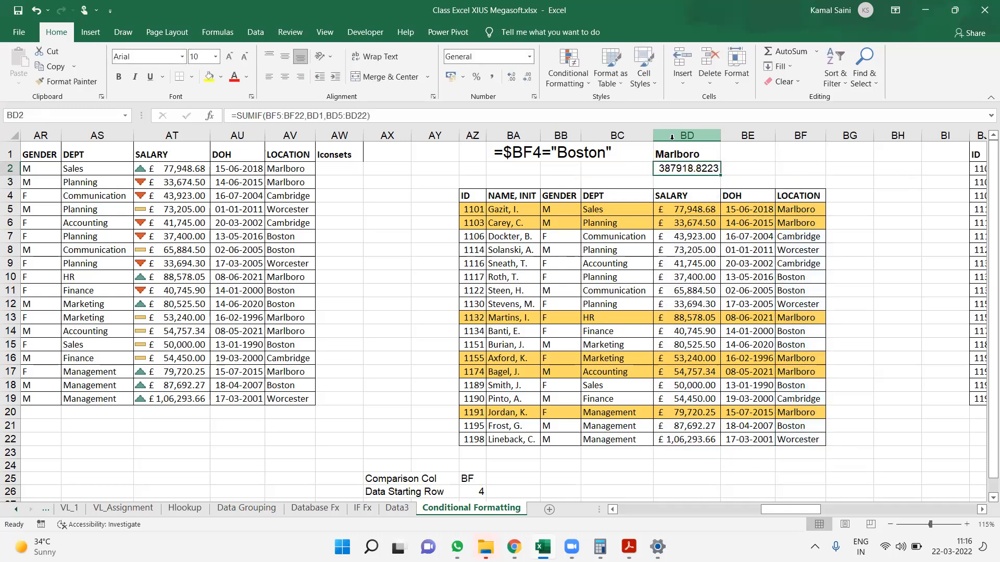
Test the highlighting and salary total by entering Boston, Cambridge and Marlboro in turn in BD1
key("Up")
type("Boston")
key("Return")
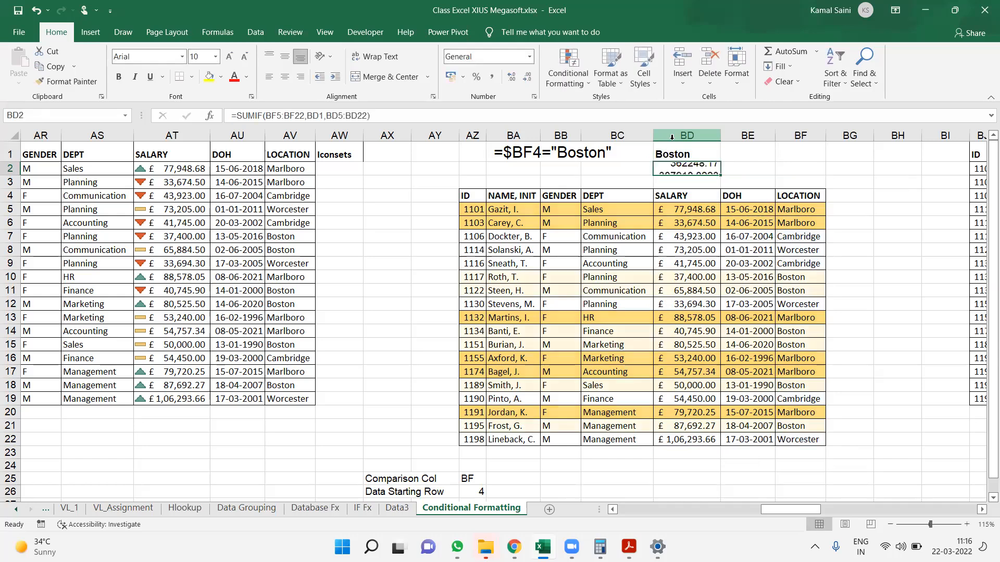
key("Down")
key("Down")
key("Down")
key("Up")
key("Up")
key("Up")
key("Up")
type("Cambridge")
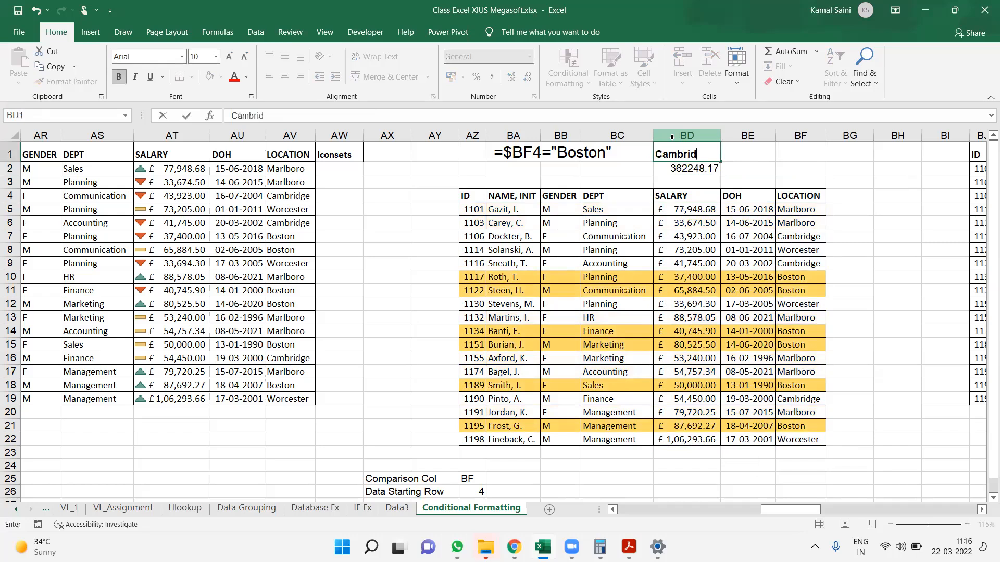
key("Return")
key("Up")
type("Marlboro")
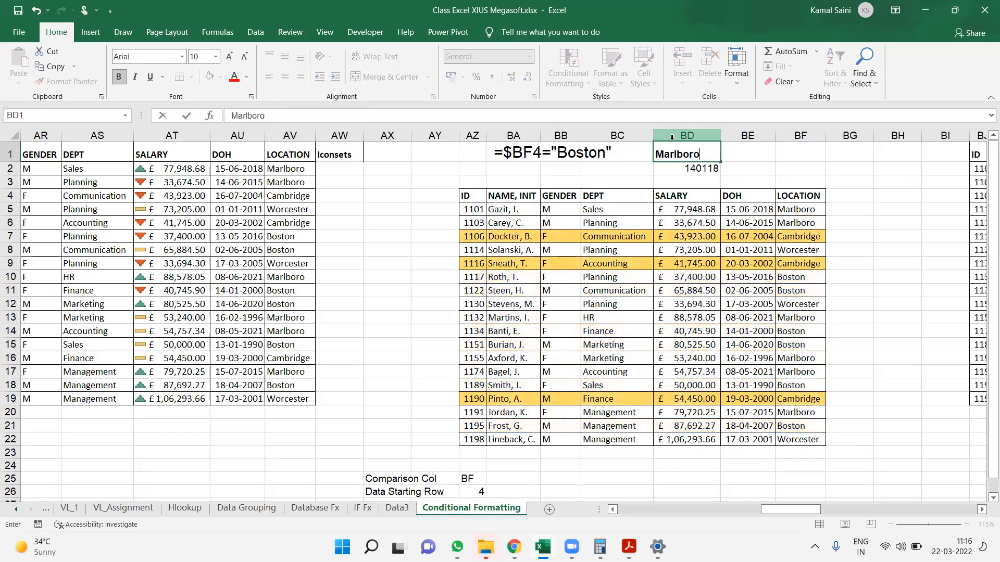
key("Return")
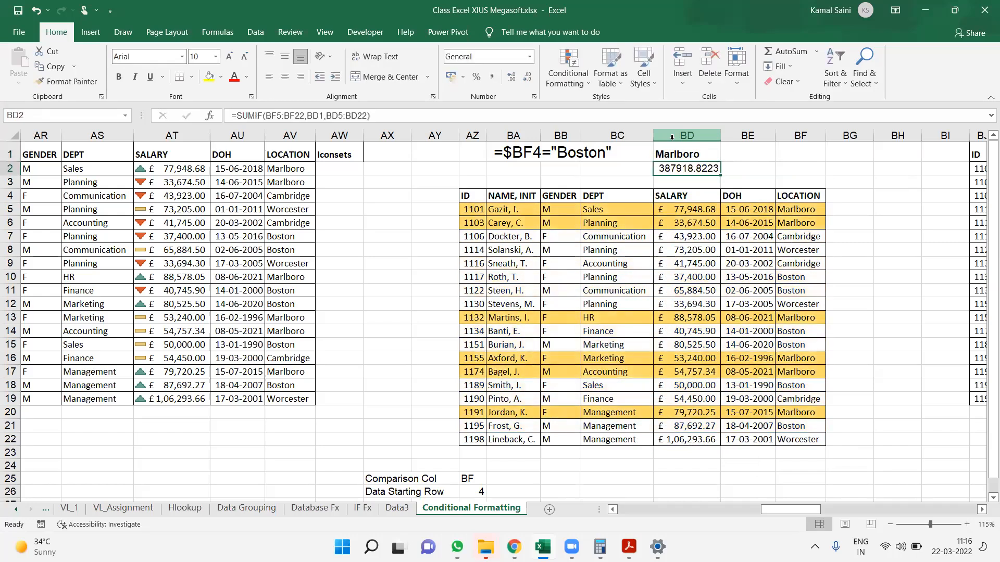
Show the SUMIF formula of BD2 as text in BE2 with the FORMULATEXT function
key("Up")
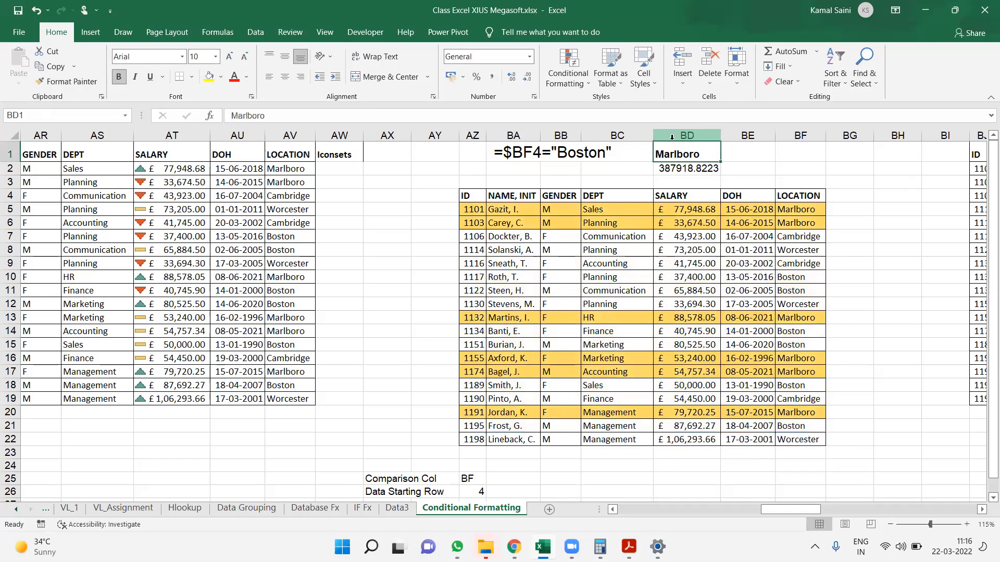
key("Down")
key("Right")
type("=-f")
key("BackSpace")
key("BackSpace")
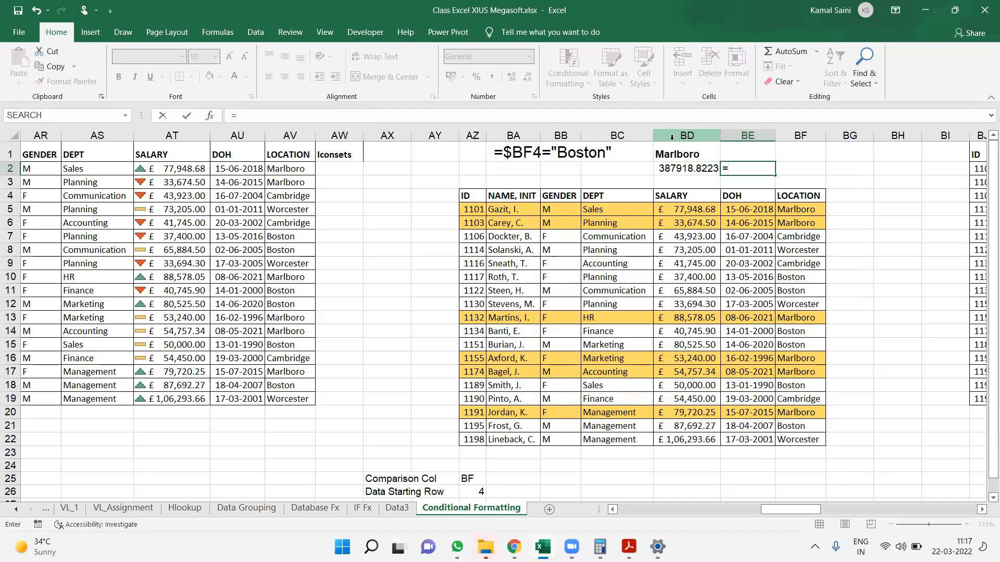
type("fo")
key("Return")
key("Up")
type("=foRMULATEXT(")
key("Left")
key("Return")
Move the unformatted employee table in BJ1:BP19 down three rows so that it starts at BJ4
key("Right")
key("Right")
key("Right")
key("Right")
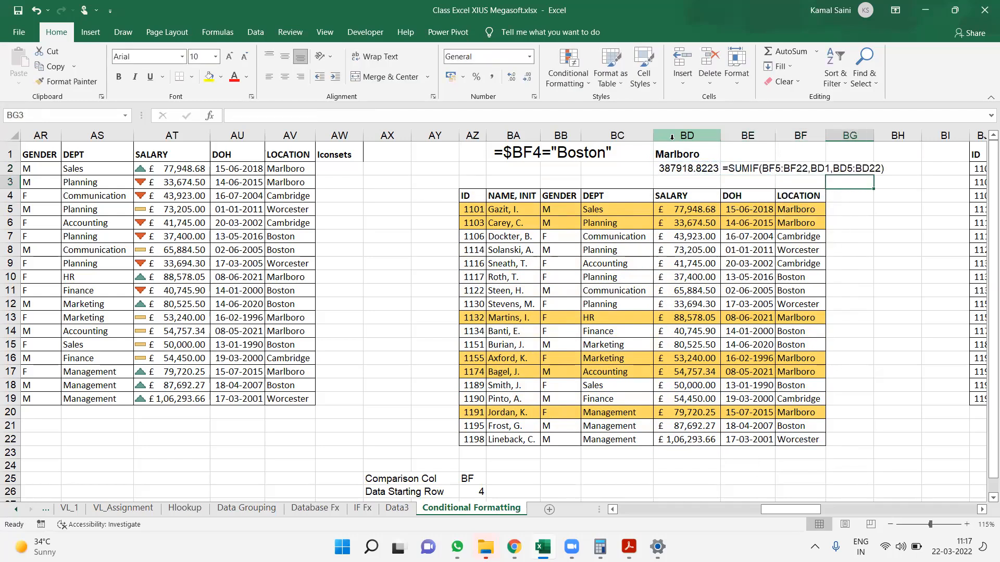
key("Right")
key("Right")
key("Right")
key("Right")
key("Right")
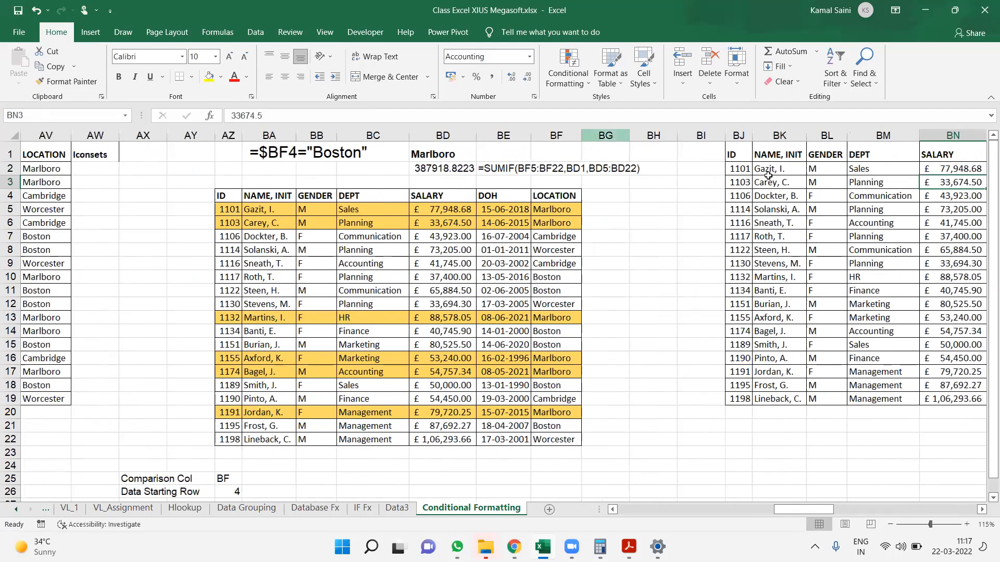
left_click(741, 151)
key("ctrl+shift+Down")
key("ctrl+shift+Right")
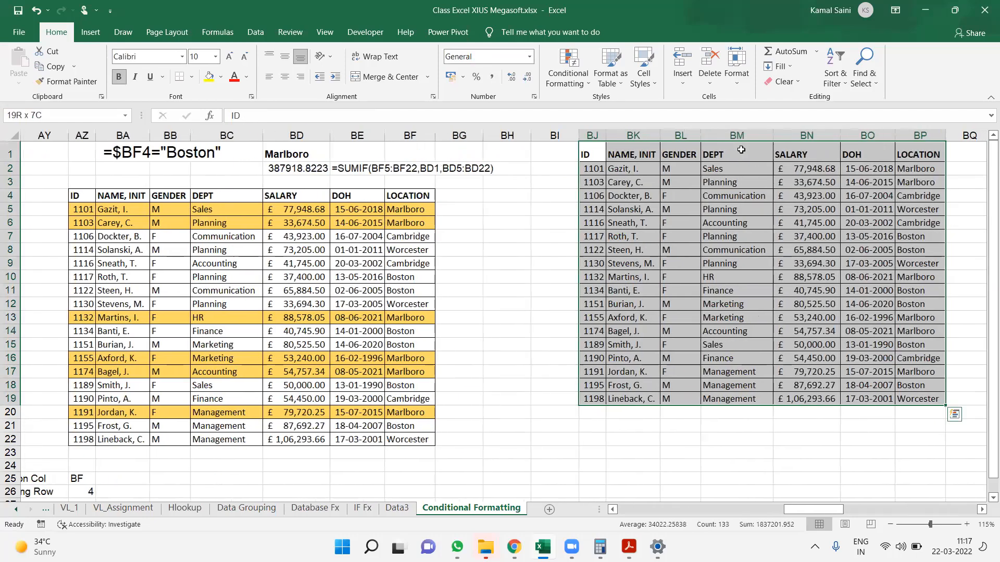
key("ctrl+c")
key("Down")
key("Down")
key("Down")
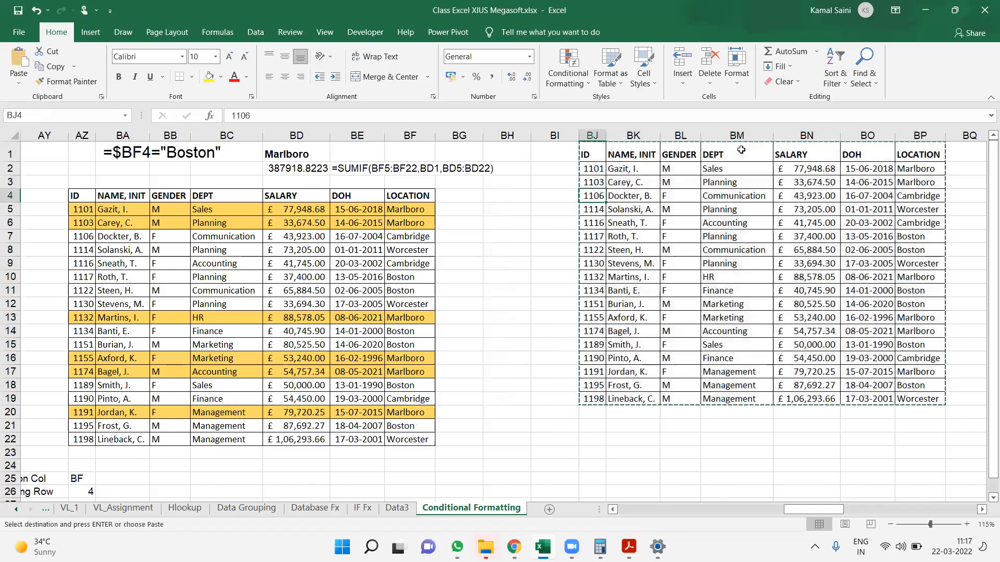
key("ctrl+v")
key("Right")
key("Right")
key("Right")
key("Right")
key("Right")
key("Right")
key("Right")
key("Right")
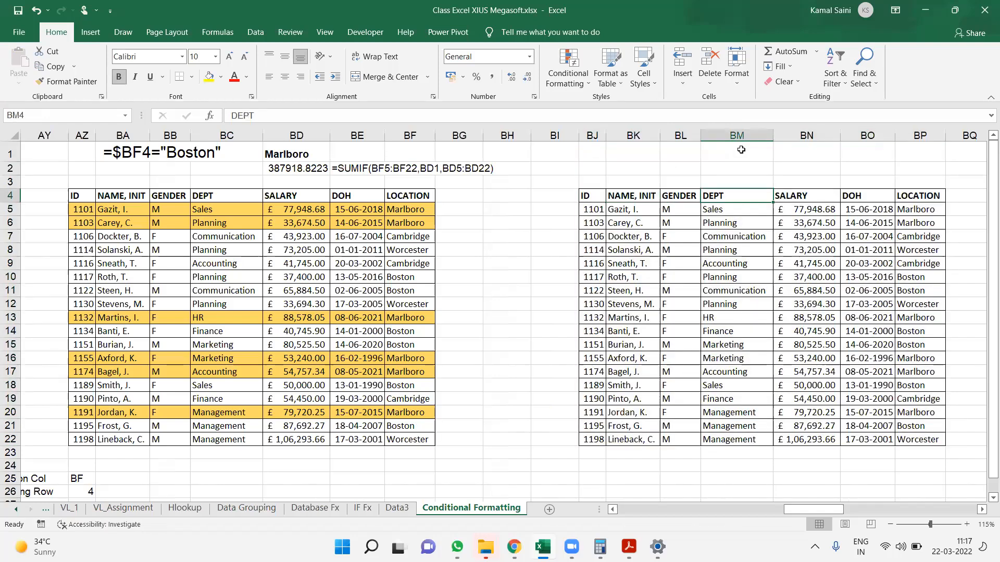
key("Right")
key("Right")
key("Right")
key("Right")
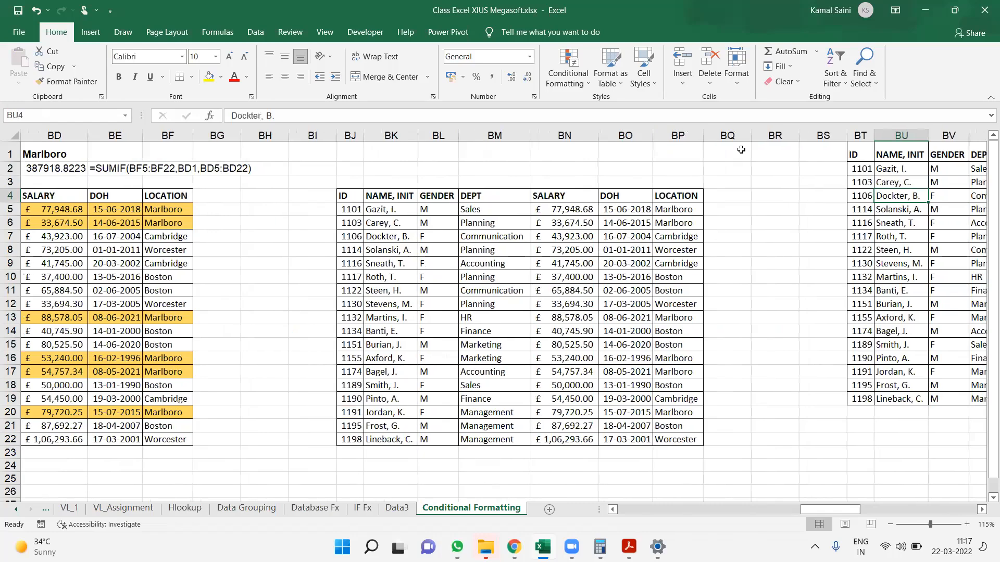
key("Right")
key("Right")
key("Right")
key("Right")
key("Right")
key("Right")
key("Right")
key("Right")
key("Right")
key("Right")
key("Right")
key("Right")
key("Right")
key("Right")
key("Right")
key("Right")
key("Left")
key("Left")
key("Left")
key("Left")
key("Left")
key("Left")
key("Left")
key("Left")
key("Left")
key("Left")
key("Left")
key("Left")
key("Left")
key("Left")
key("Left")
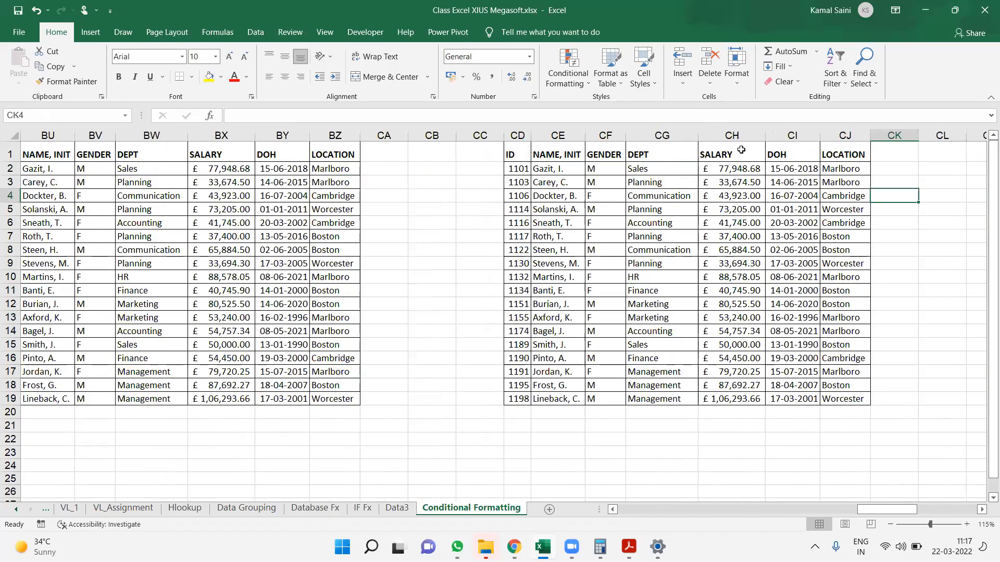
key("Left")
key("Left")
key("Left")
key("Left")
key("Left")
key("Left")
key("Left")
key("Left")
key("Left")
key("Left")
key("Left")
key("Left")
key("Left")
key("Left")
key("Left")
key("Left")
key("Left")
key("Left")
key("Left")
key("Left")
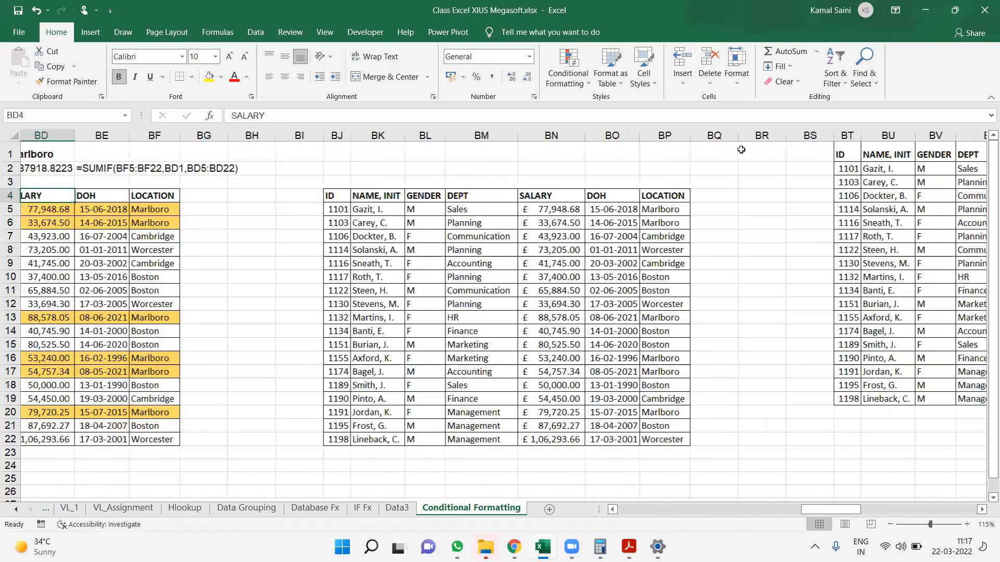
Enter F in BL2 and Boston in BM2 as gender and location criteria above the moved table
double_click(556, 164)
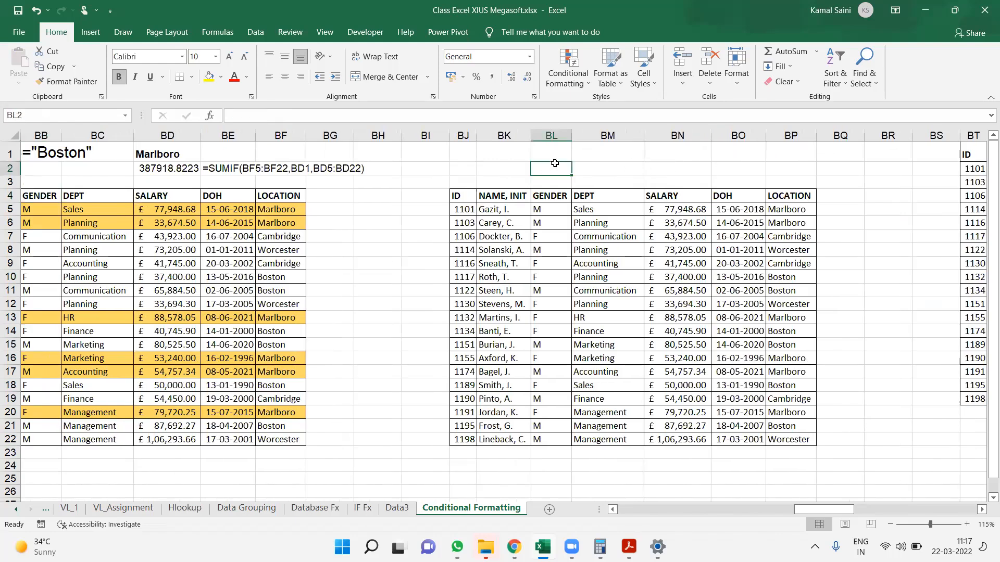
type("F")
key("Tab")
type("B")
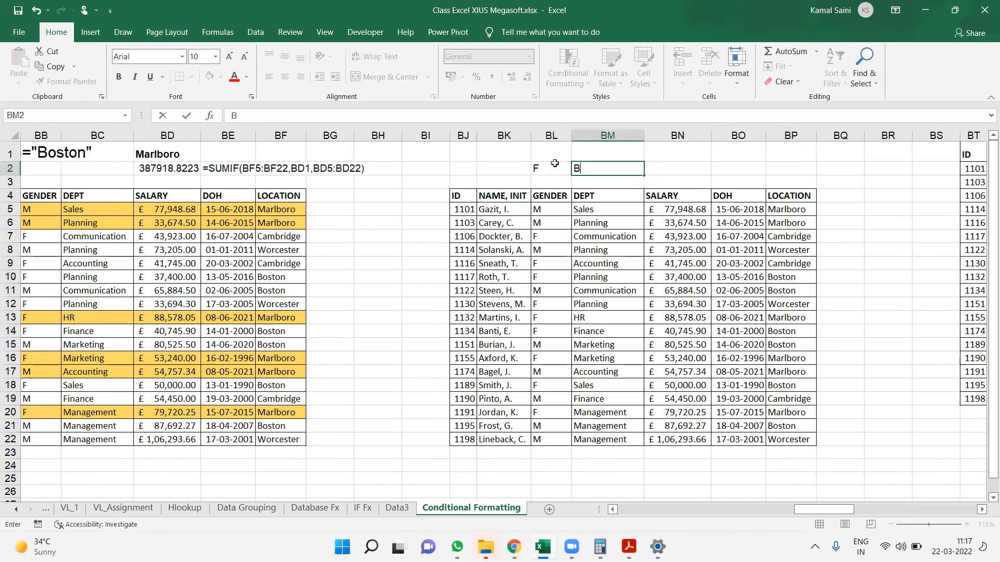
type("oston")
key("Return")
key("Down")
key("Left")
key("Left")
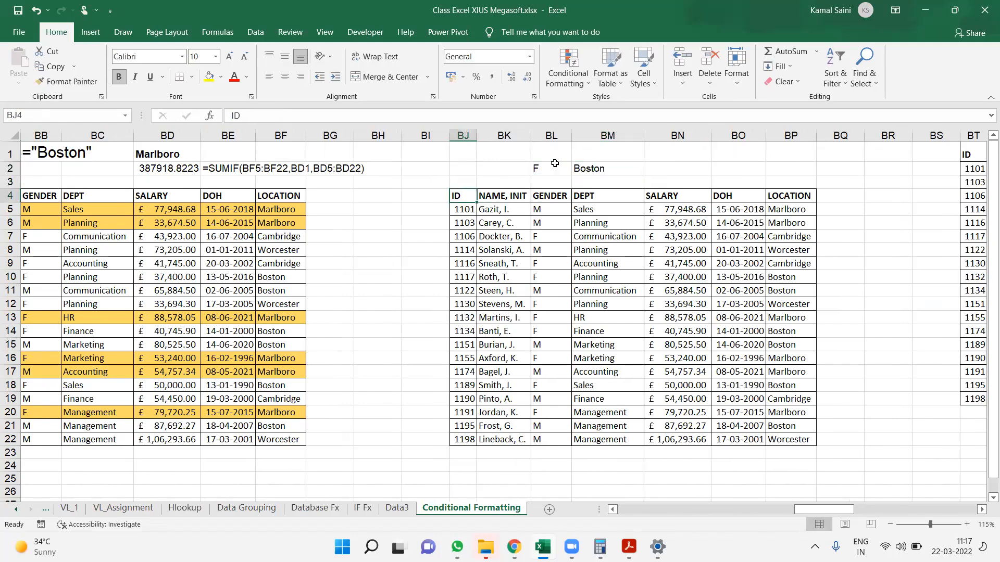
key("ctrl+shift+Down")
key("ctrl+shift+Right")
left_click(664, 314)
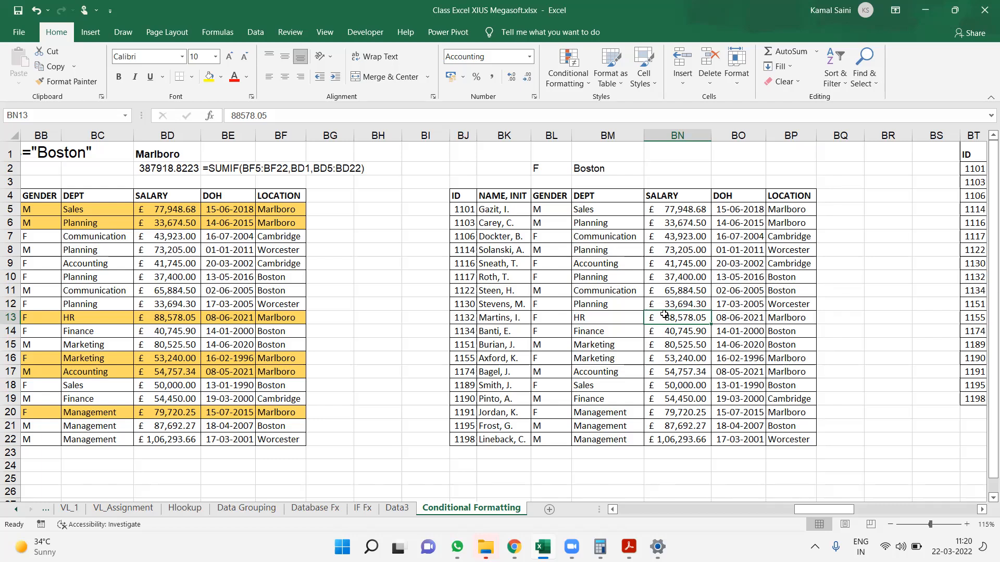
left_click(467, 194)
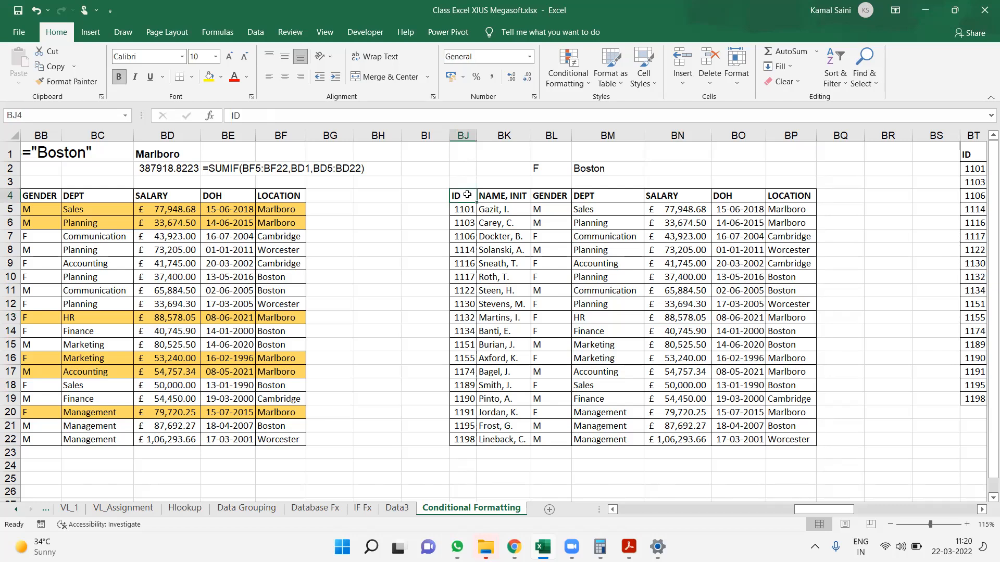
key("ctrl+shift+Down")
key("ctrl+shift+Right")
left_click(568, 76)
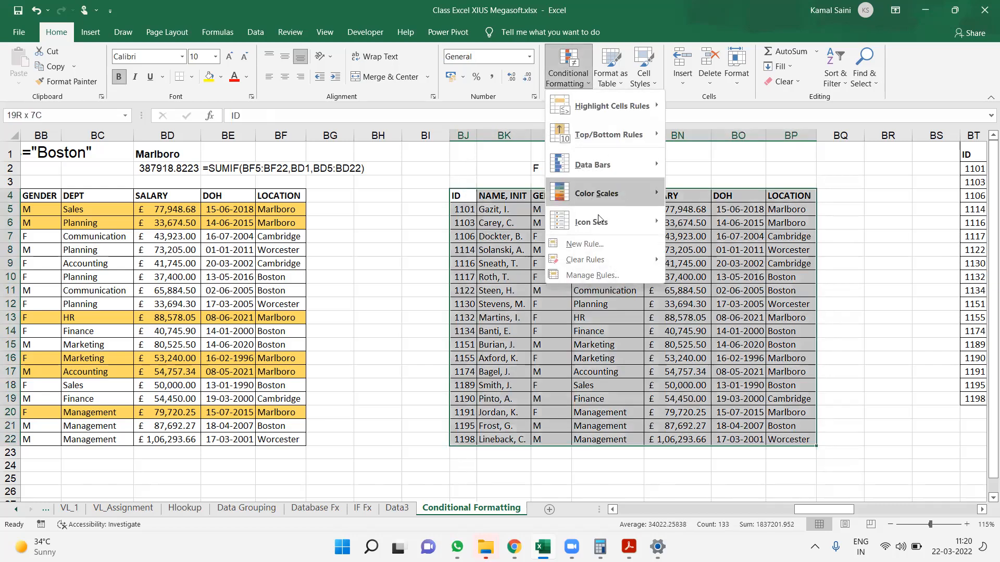
left_click(584, 243)
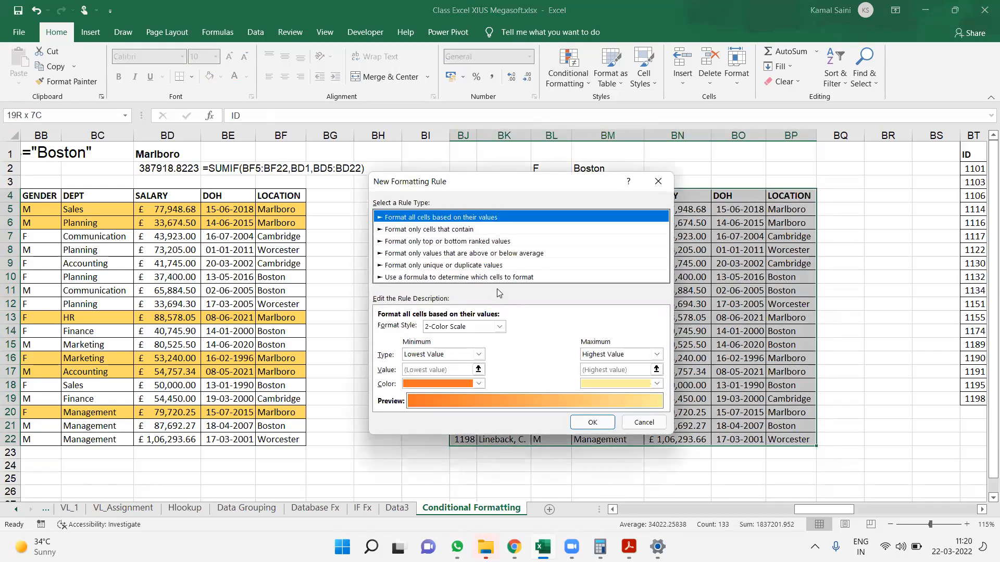
left_click(496, 277)
left_click(477, 328)
left_click_drag(451, 186, 284, 240)
left_click(483, 238)
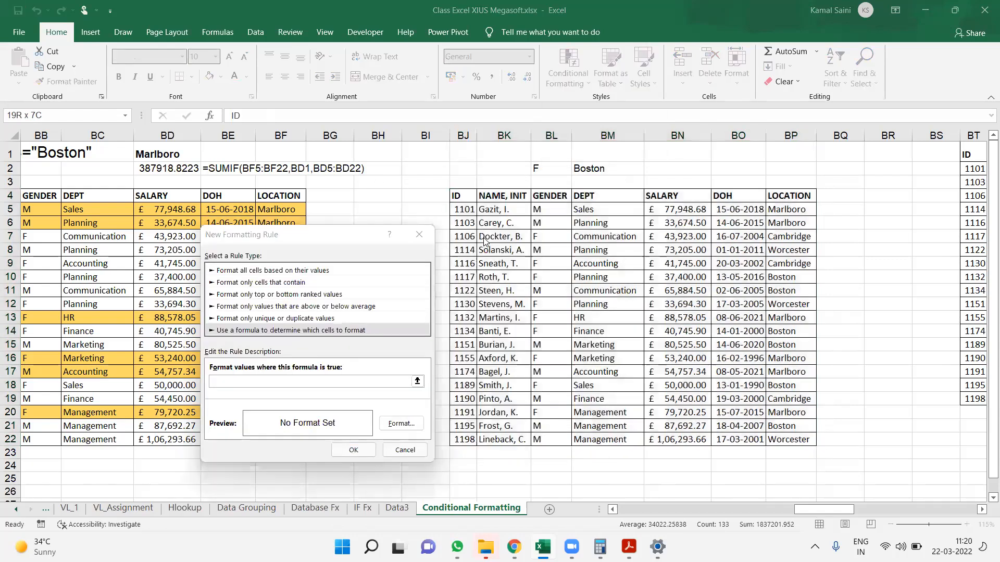
left_click(300, 382)
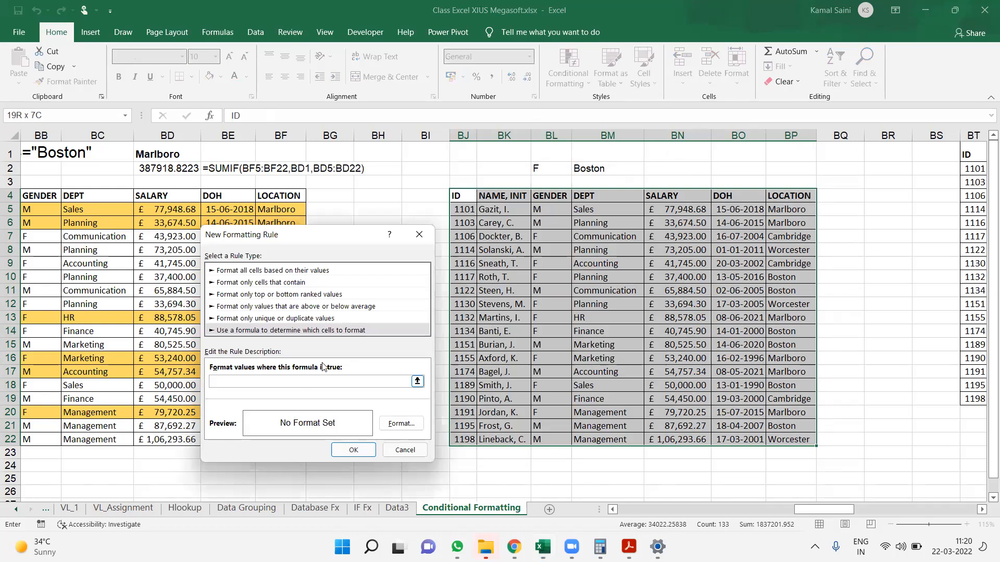
left_click(419, 234)
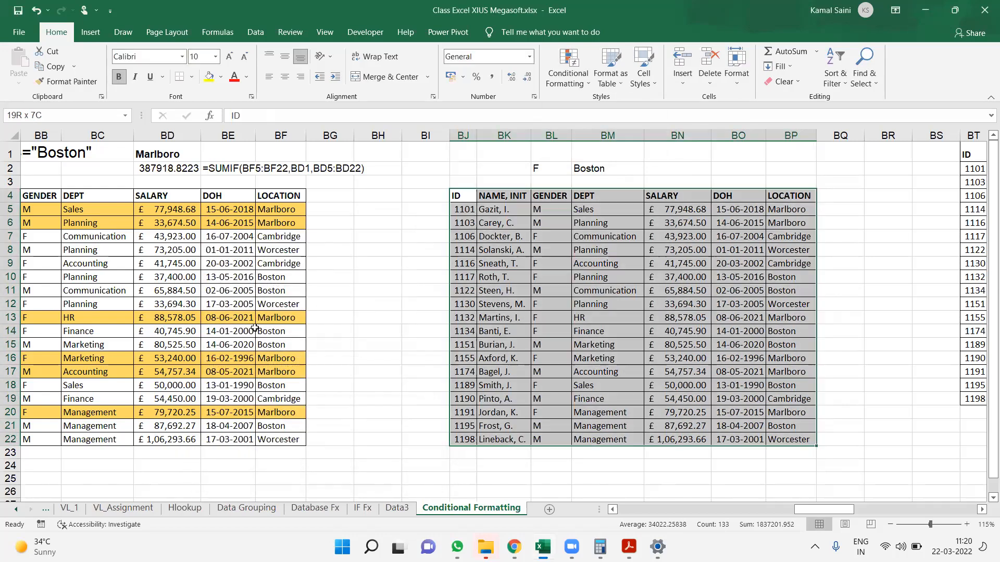
Copy the Comparison Col and Data Starting Row labels from AX25:AX26 to BH25:BH26
key("ctrl+Left")
key("ctrl+Left")
key("ctrl+Left")
key("ctrl+Down")
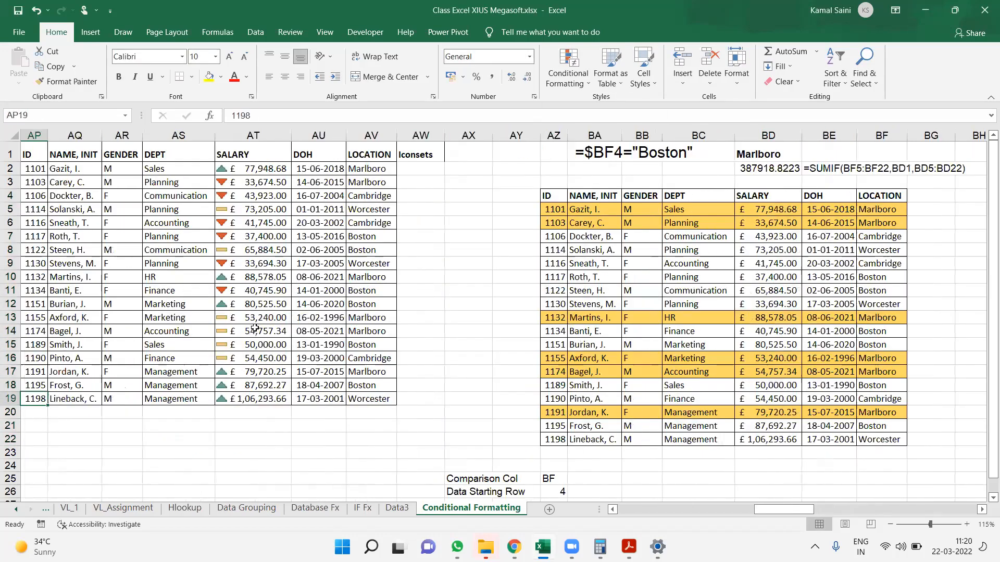
key("ctrl+Down")
key("ctrl+Up")
key("Right")
key("ctrl+Right")
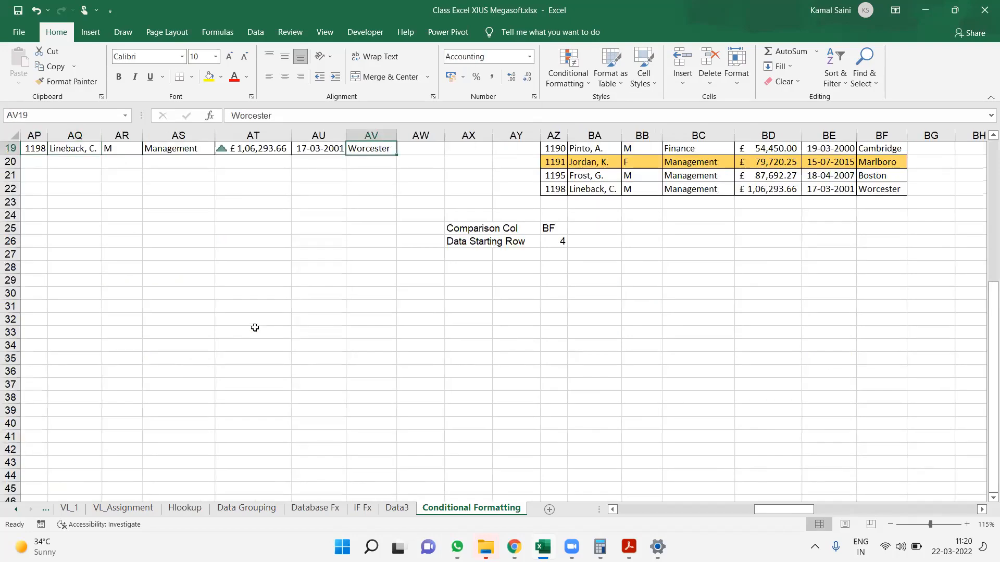
key("Right")
key("Down")
key("Down")
key("Down")
key("Down")
key("Down")
key("Down")
key("Right")
key("shift+Down")
key("ctrl+c")
key("Right")
key("Right")
key("Right")
key("Right")
key("Right")
key("Right")
key("Right")
key("Right")
key("Right")
key("Right")
key("Right")
key("Right")
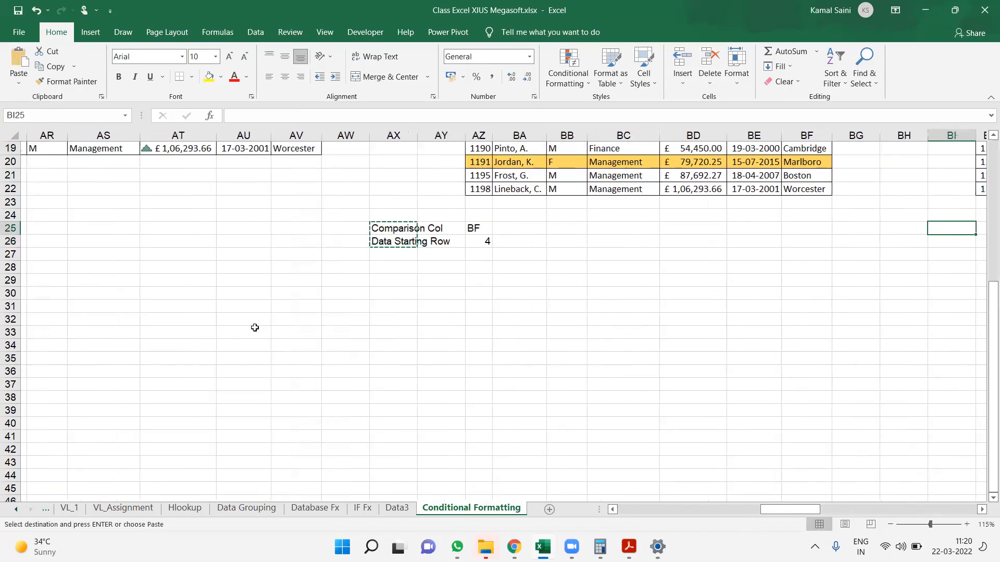
key("Left")
key("Left")
key("ctrl+v")
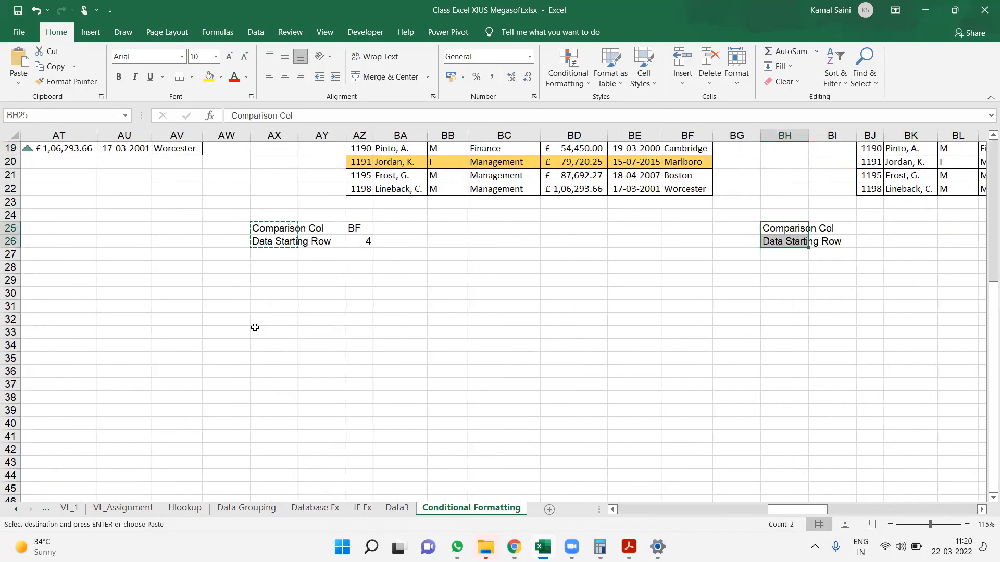
Enter BL,BP in BJ25 as the comparison columns and 4 in BJ26 as the data starting row
key("ctrl+Up")
key("Right")
key("Right")
key("Right")
key("Right")
key("Right")
key("Right")
key("Right")
key("Right")
key("Down")
key("Down")
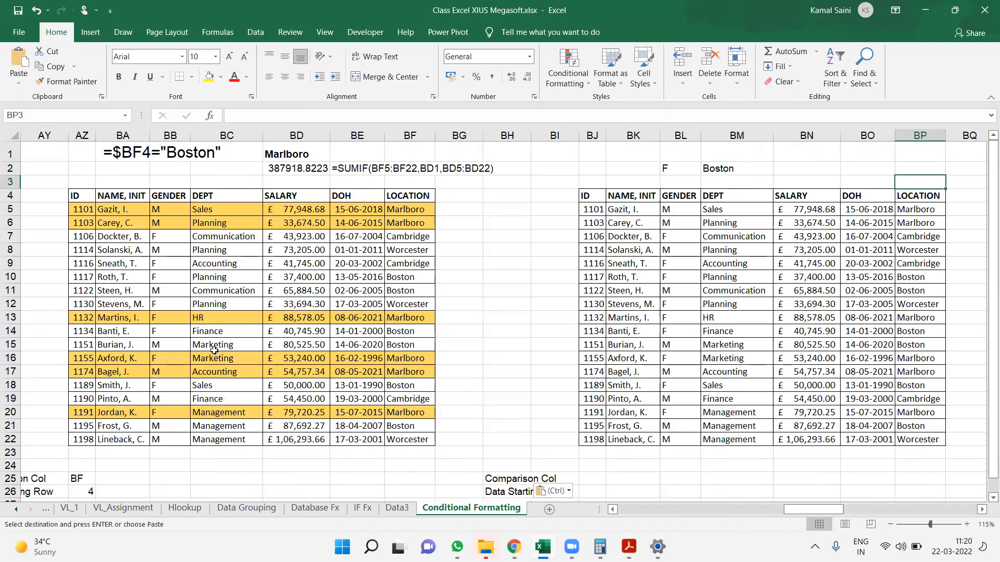
left_click(276, 311)
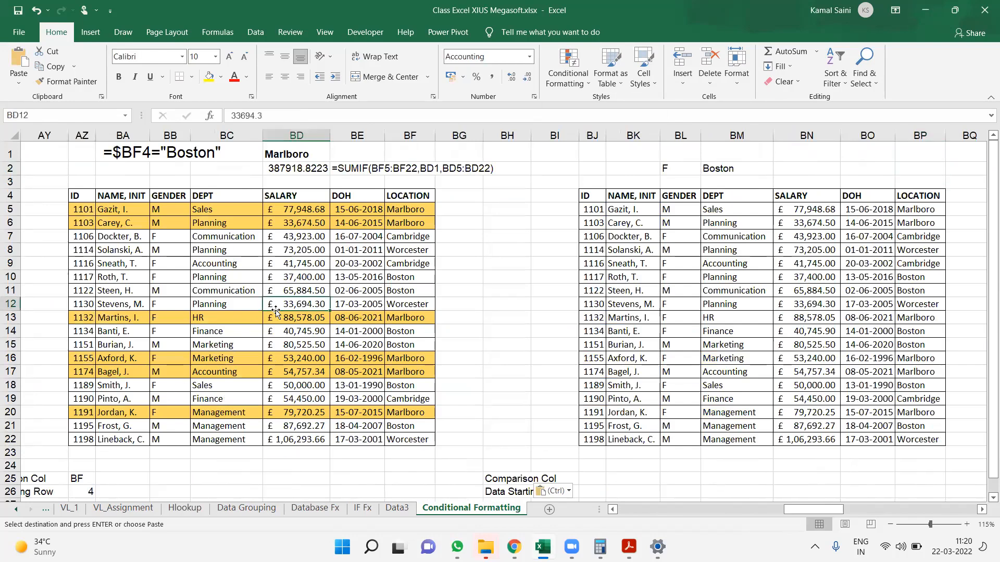
scroll(488, 401, "down", 2, "ctrl")
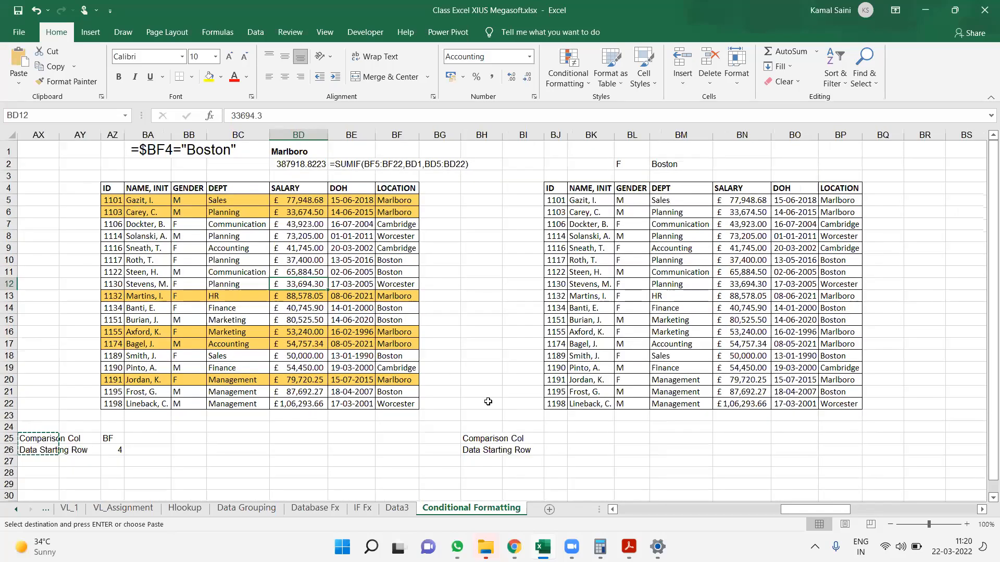
left_click(623, 128)
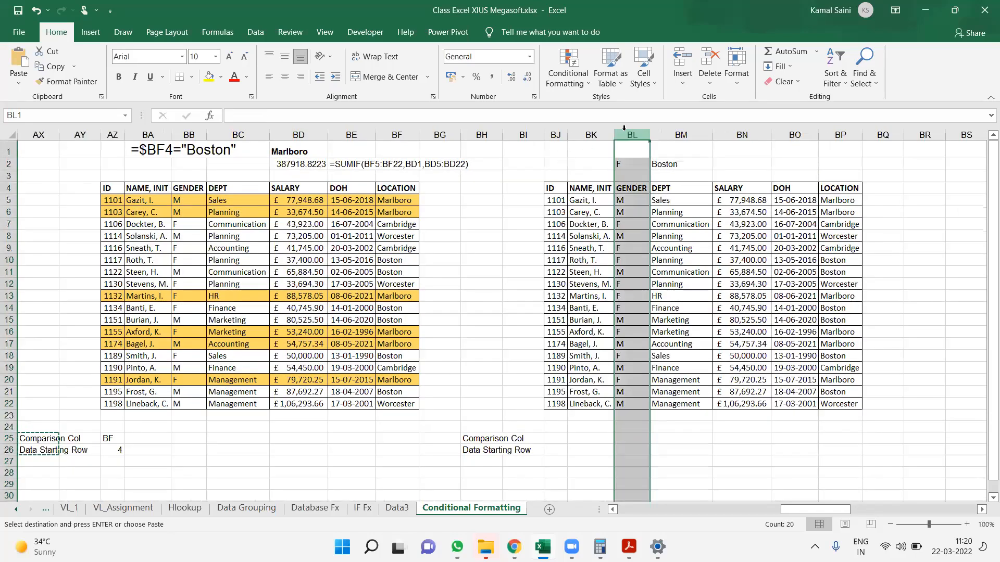
left_click(847, 133, "ctrl")
left_click(561, 437)
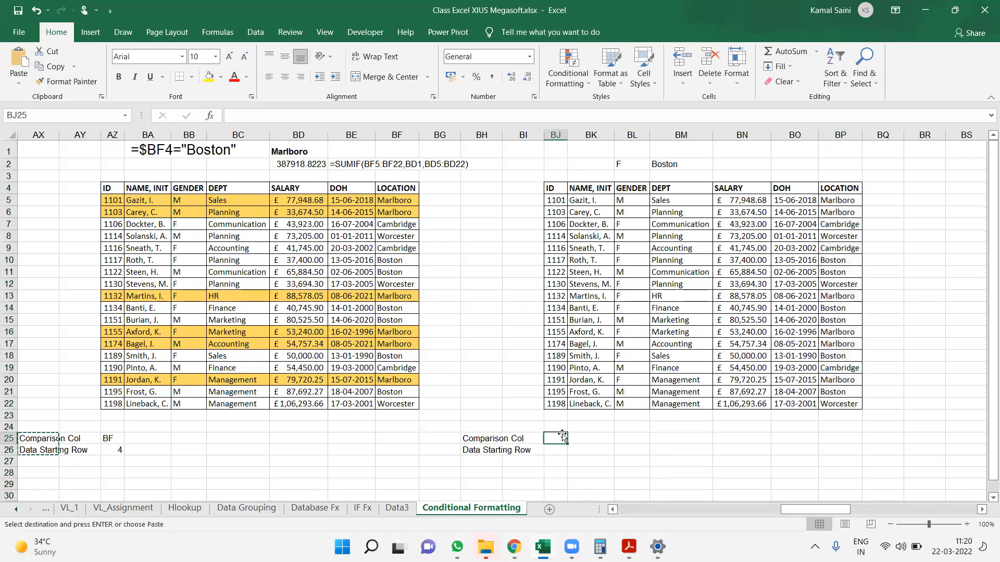
type("BL,BP")
key("Return")
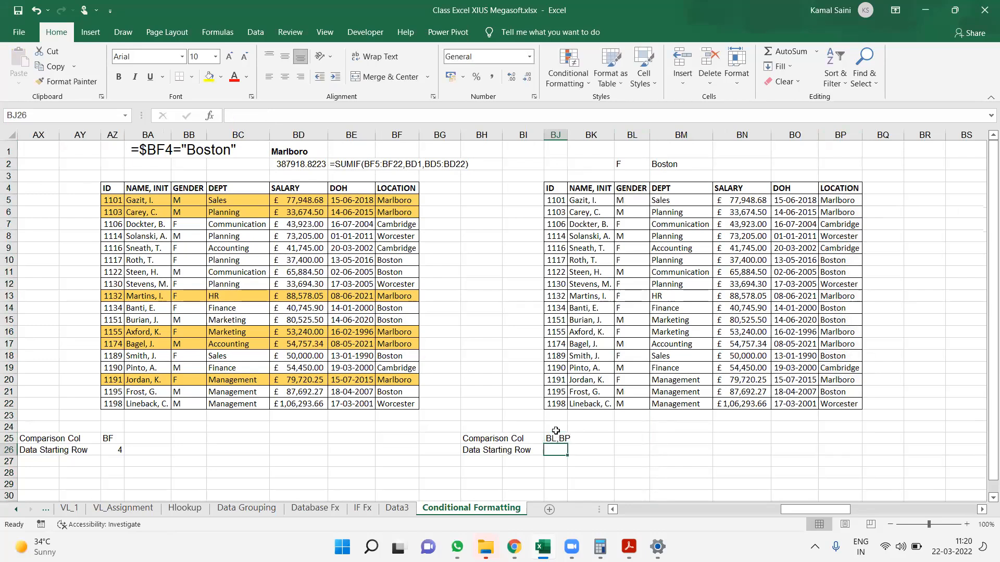
type("4")
key("Tab")
Create a formula-based conditional formatting rule for the table BJ4:BP22 with the formula =and($BL4="F",$BP4="Boston")
left_click(557, 186)
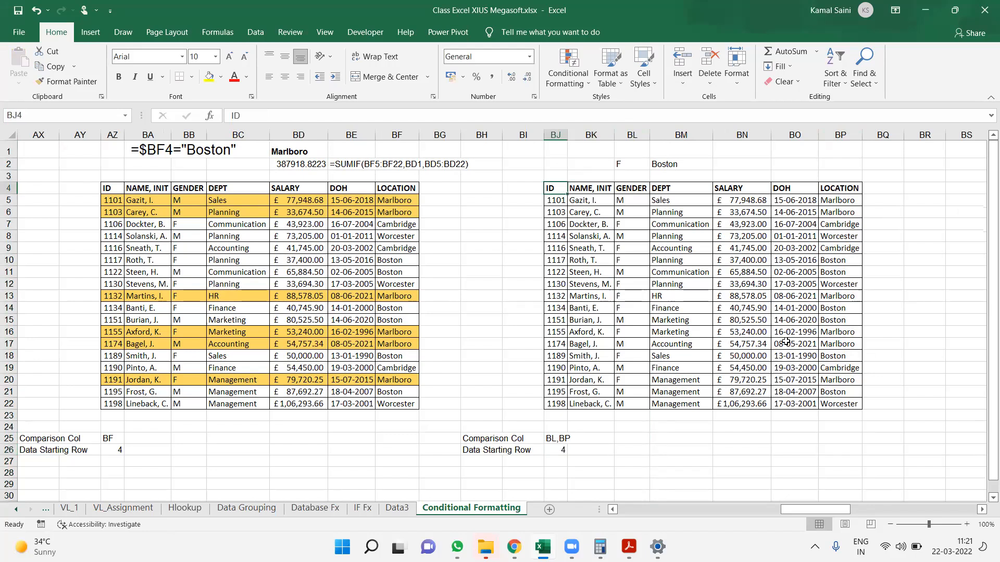
key("ctrl+a")
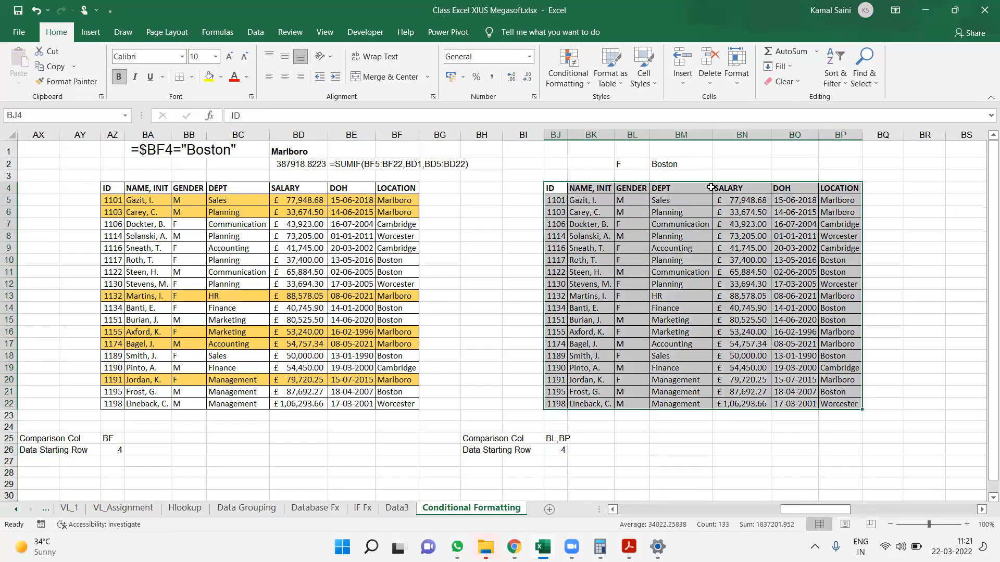
left_click(587, 84)
left_click(596, 276)
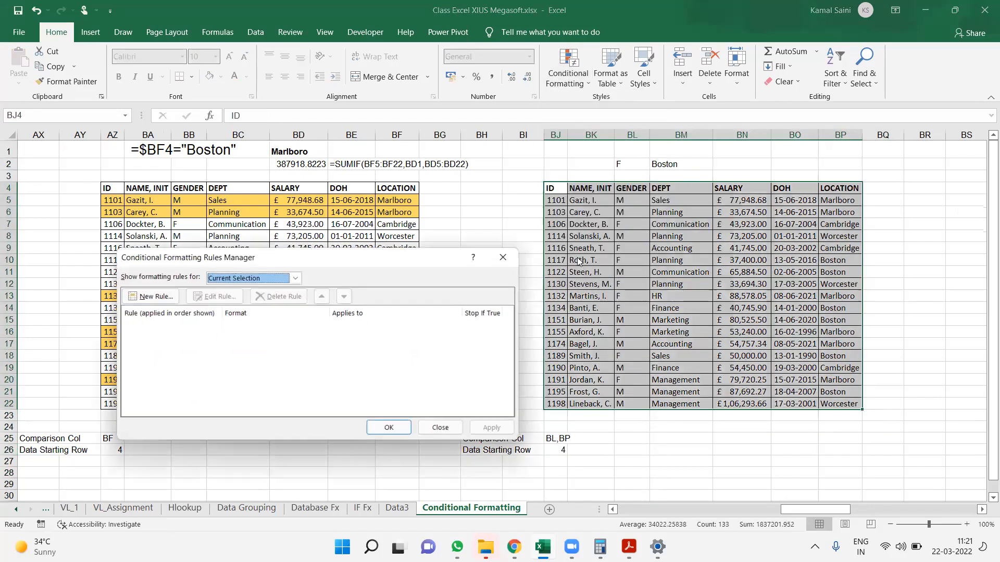
left_click(151, 295)
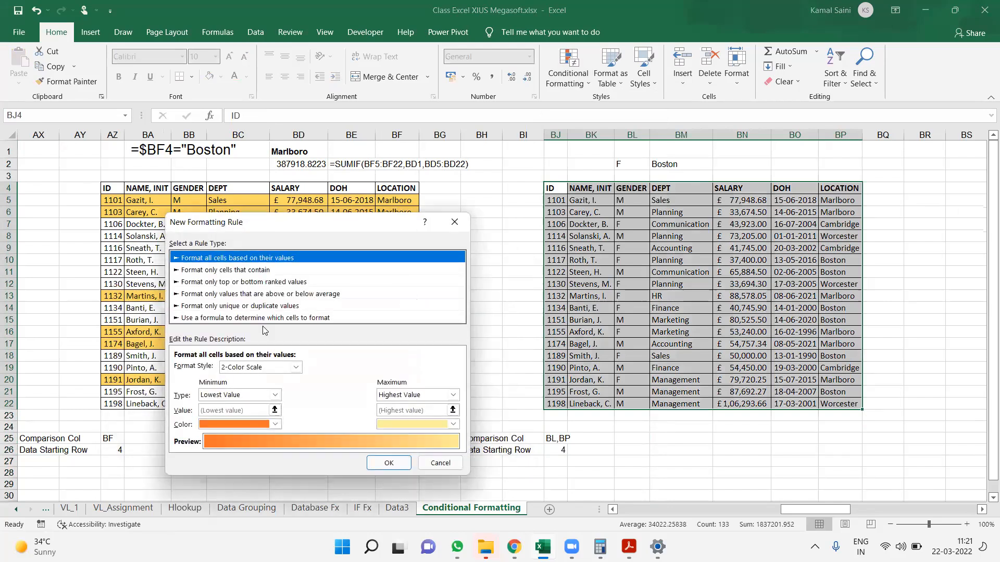
left_click(235, 318)
left_click(210, 370)
type("=and(")
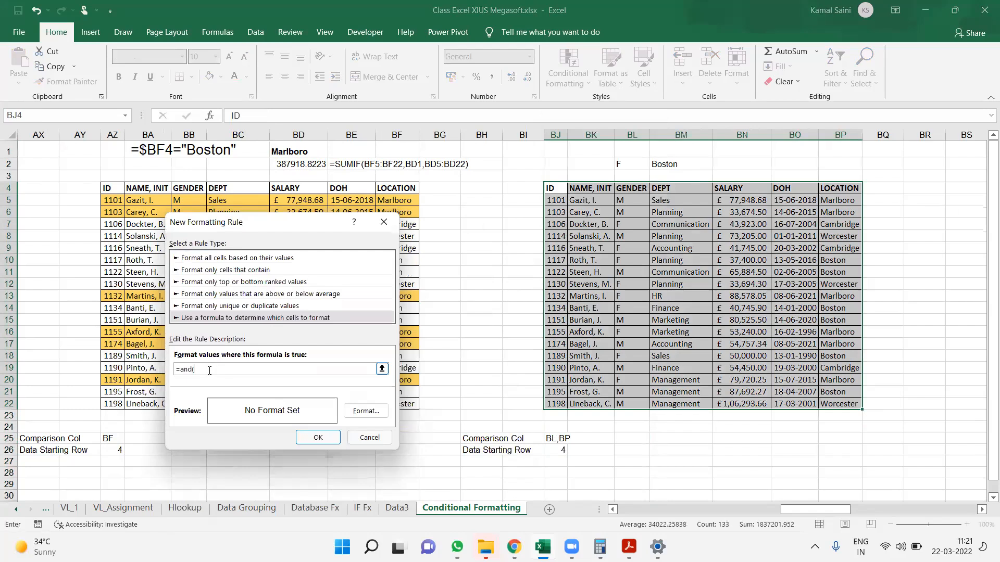
type("$BL4=\"F\",$BP4=\"Boston\"")
Replace "F" with $BL$2 and "Boston" with $BM$2 in the rule formula, giving =and($BL4=$BL$2,$BP4=$BM$2)
left_click_drag(212, 369, 223, 370)
key("BackSpace")
left_click(629, 167)
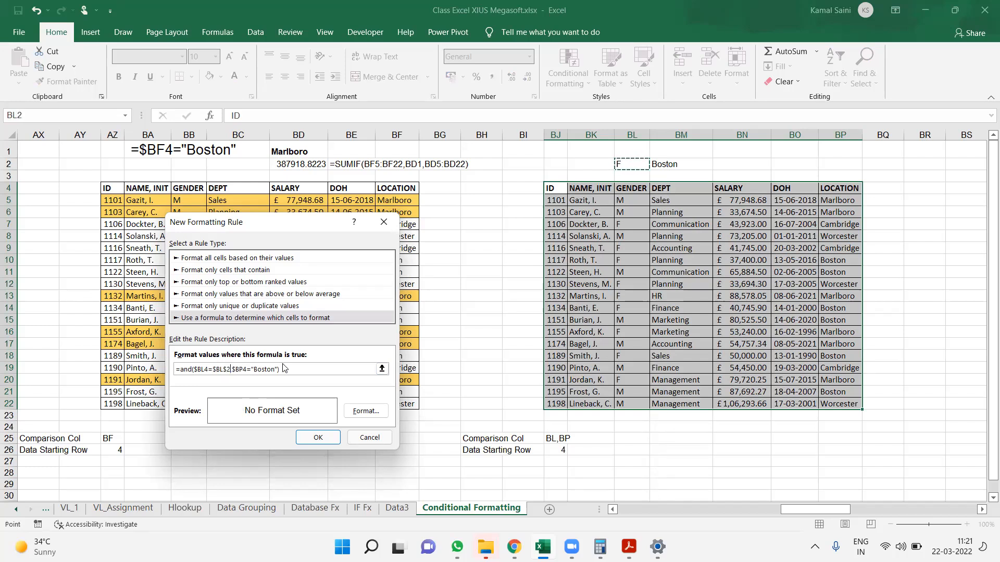
left_click_drag(280, 368, 252, 373)
key("BackSpace")
left_click(679, 157)
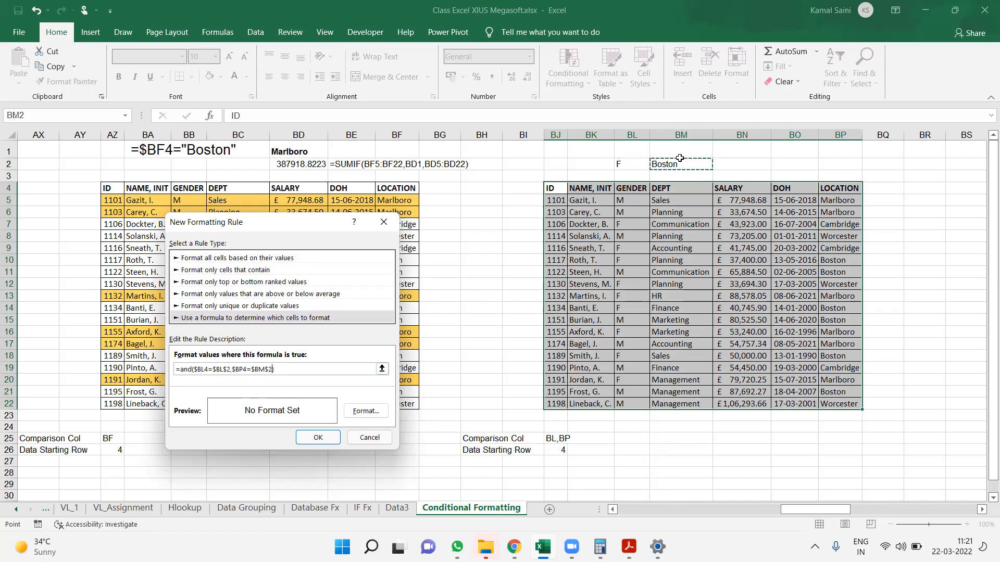
Give the new rule a light gold fill as its format
left_click(373, 415)
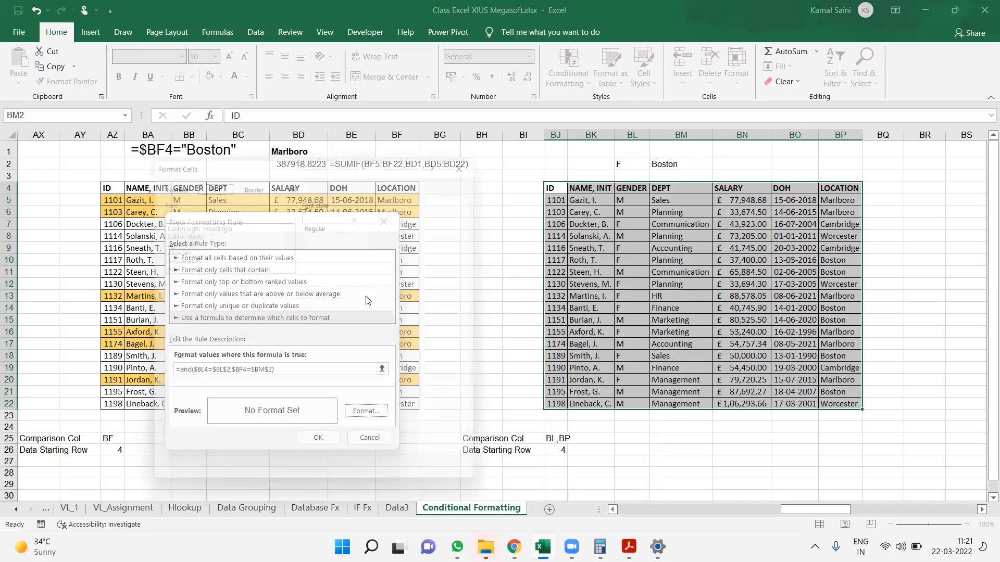
left_click(293, 180)
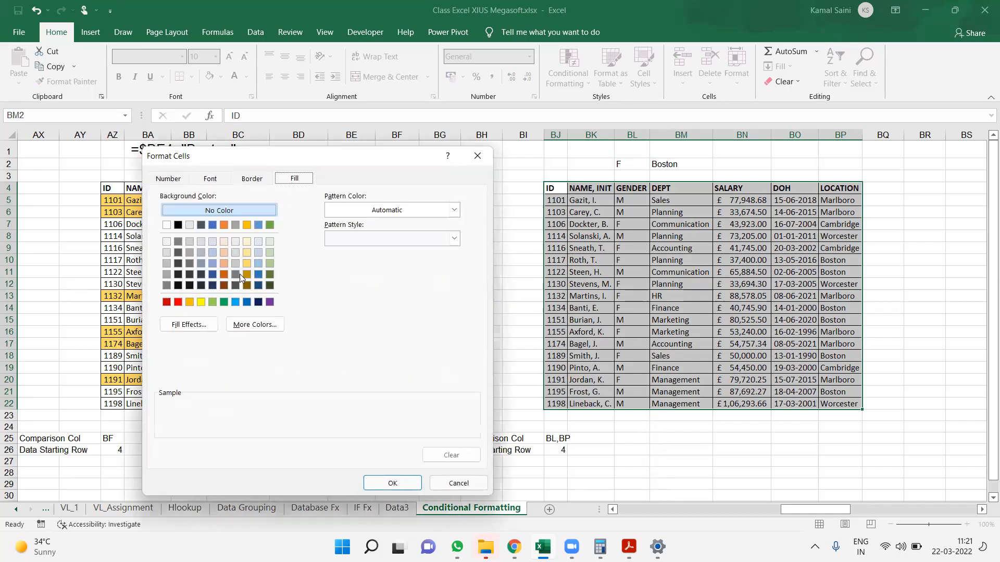
left_click(246, 255)
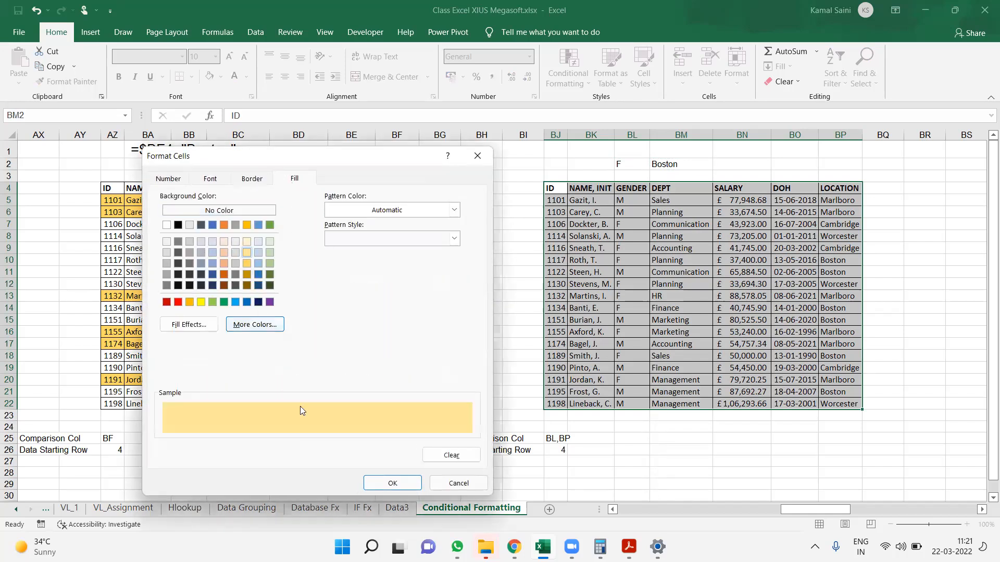
left_click(393, 484)
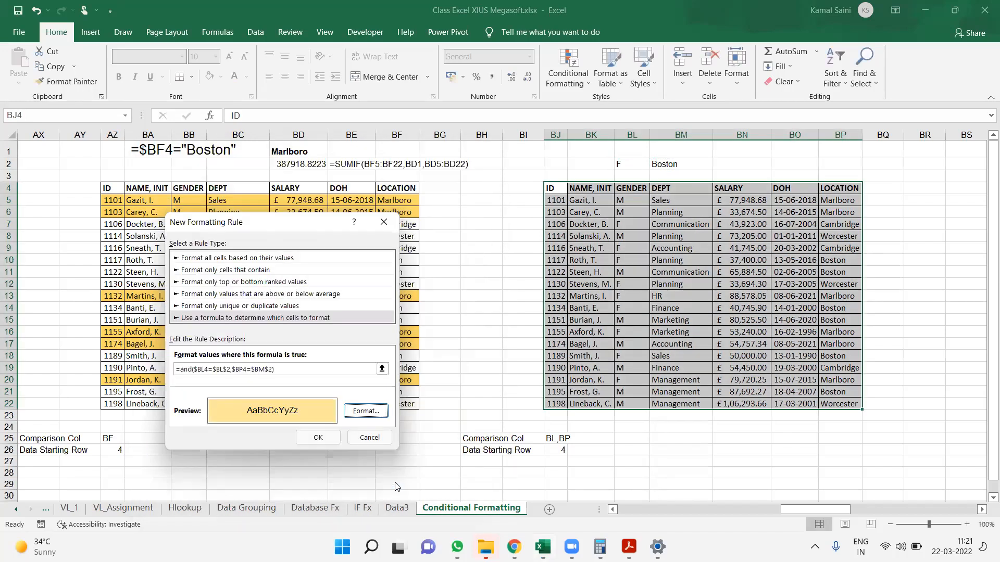
Copy the rule's formula, apply the rule to the table, and paste the formula as text in BK1
left_click_drag(370, 369, 144, 371)
key("Return")
key("Return")
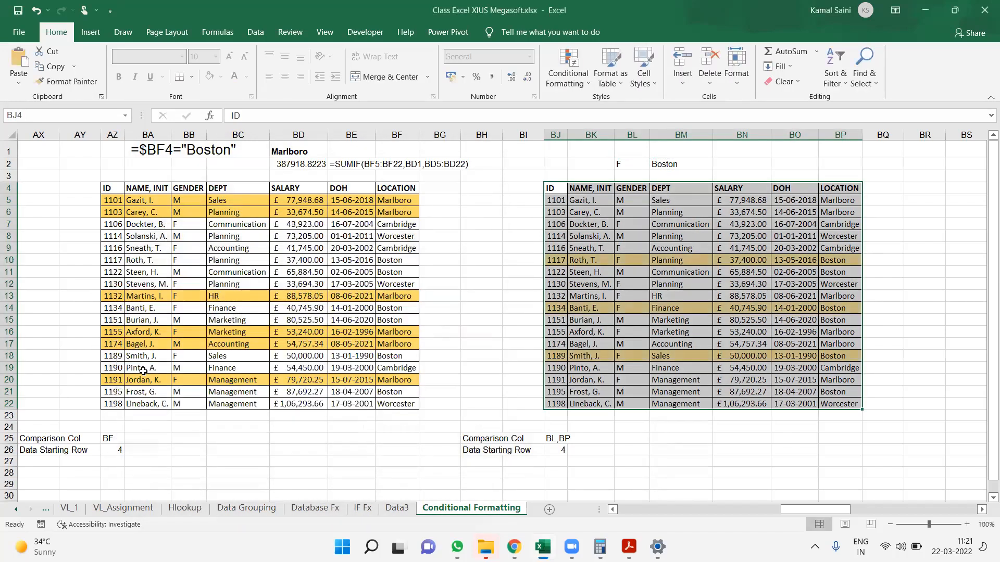
double_click(596, 151)
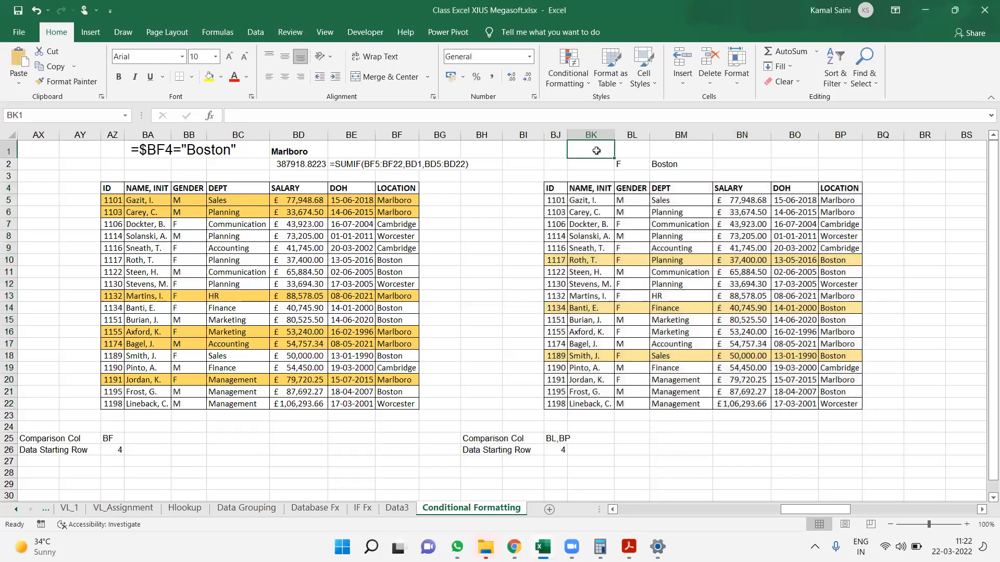
key("ctrl+v")
key("Escape")
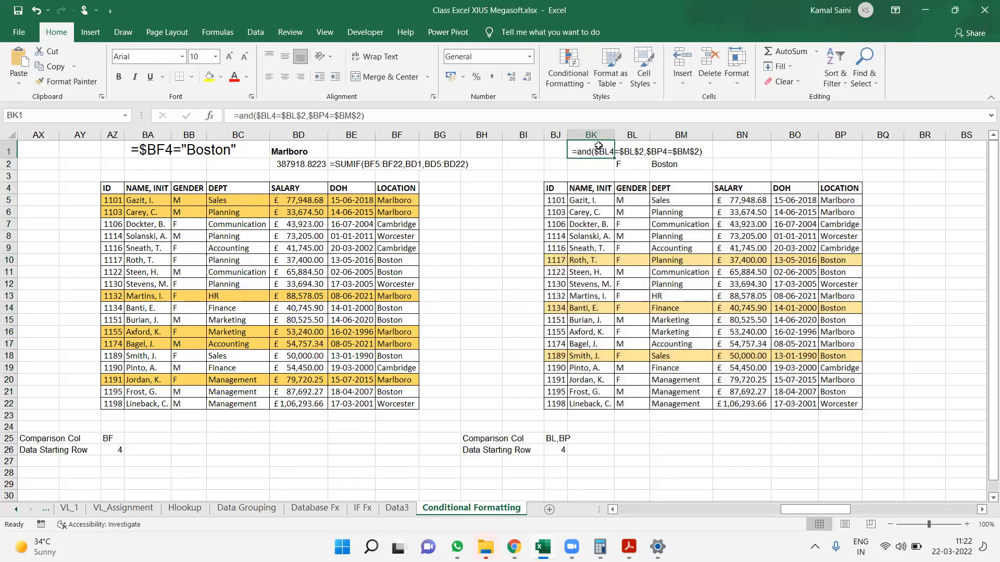
Format the formula text in BK1 as 14-point bold
left_click(228, 57)
left_click(228, 57)
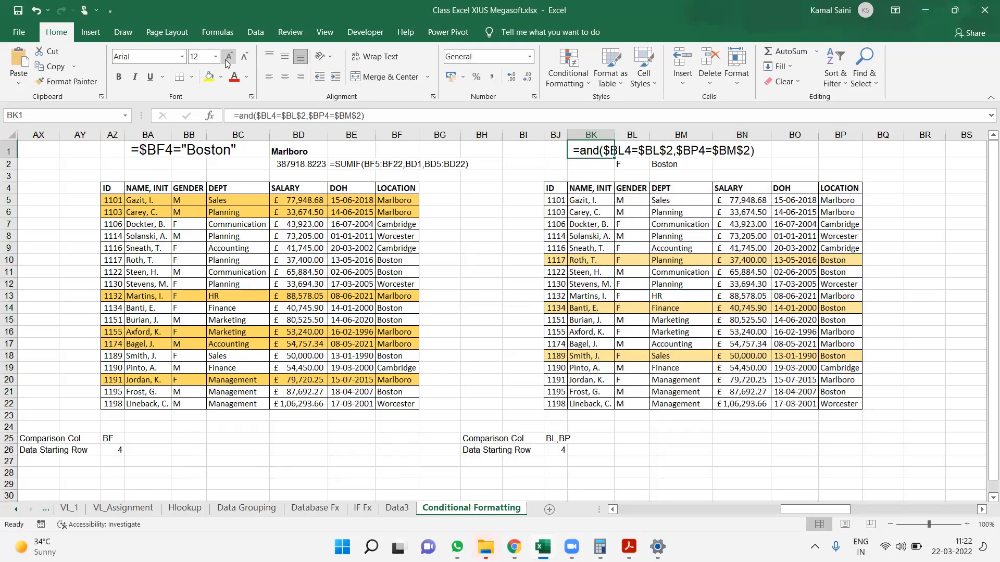
key("ctrl+b")
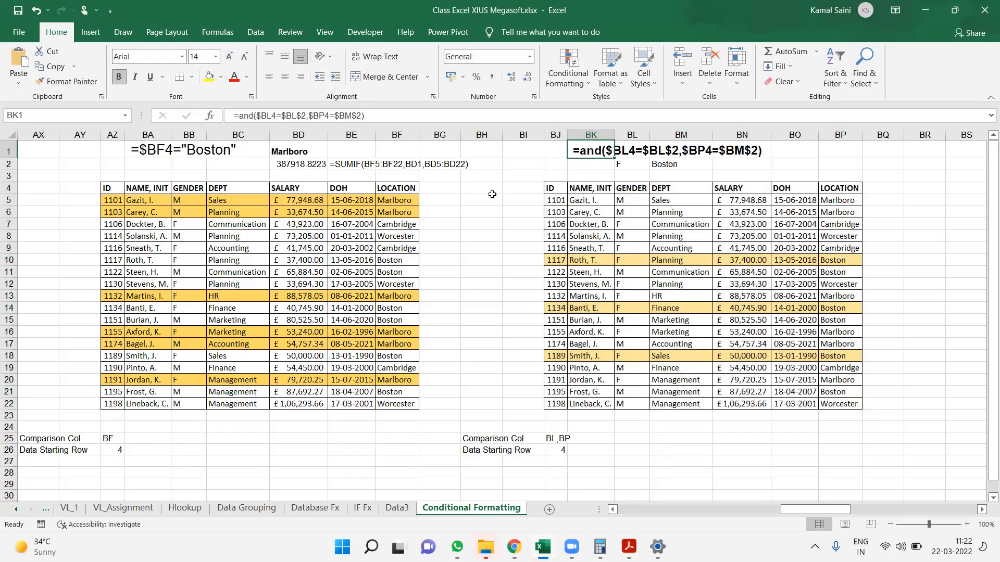
left_click(880, 162)
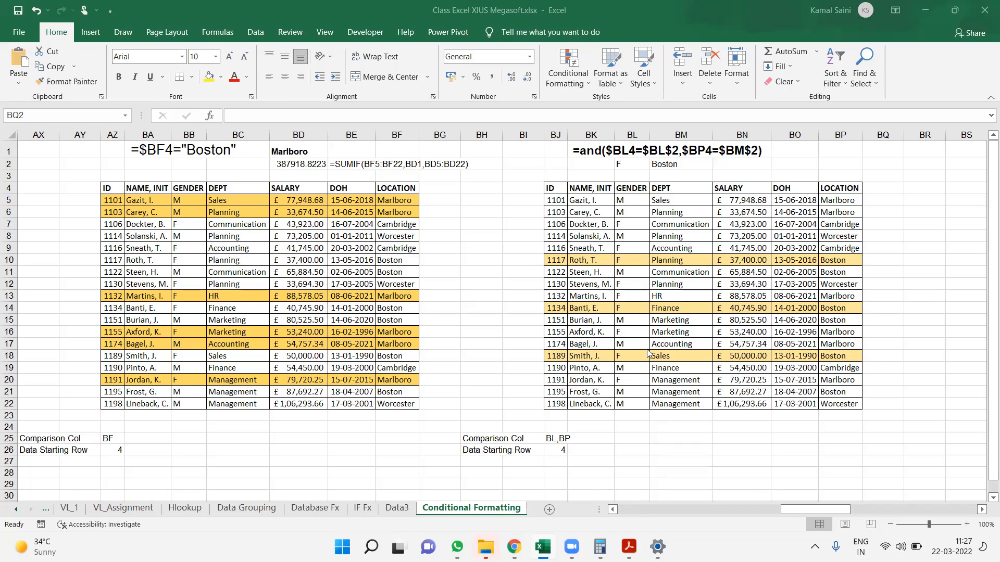
Copy the second employee table's header row BJ4:BP4 and paste it at A1 of a new sheet
key("Right")
key("Right")
key("Right")
key("Right")
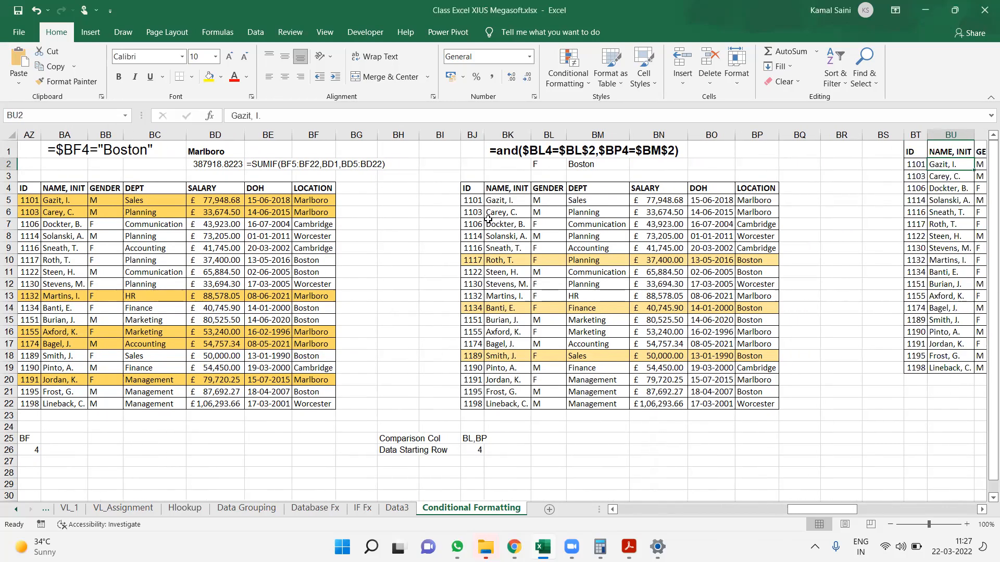
left_click_drag(470, 191, 741, 189)
key("ctrl+c")
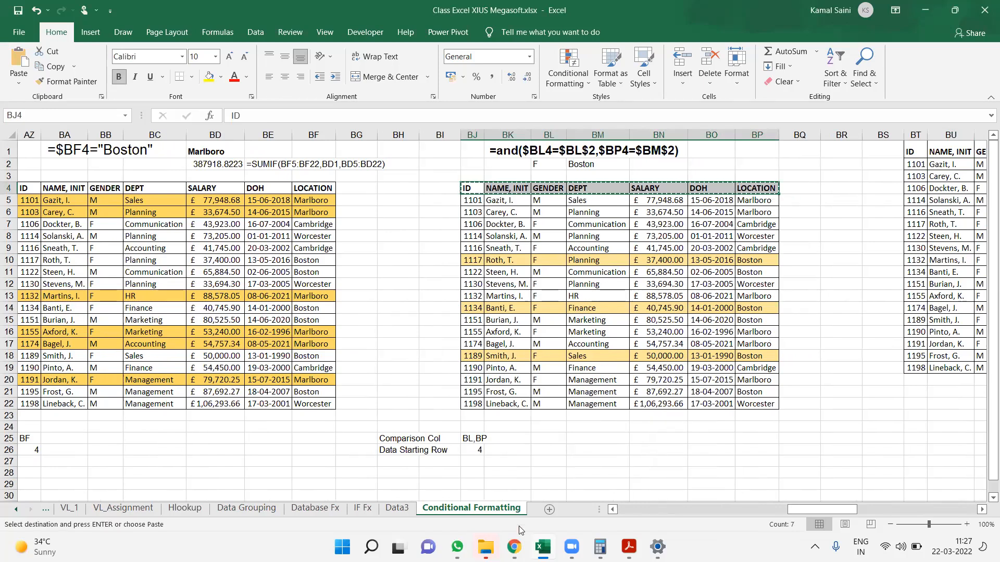
left_click(599, 344)
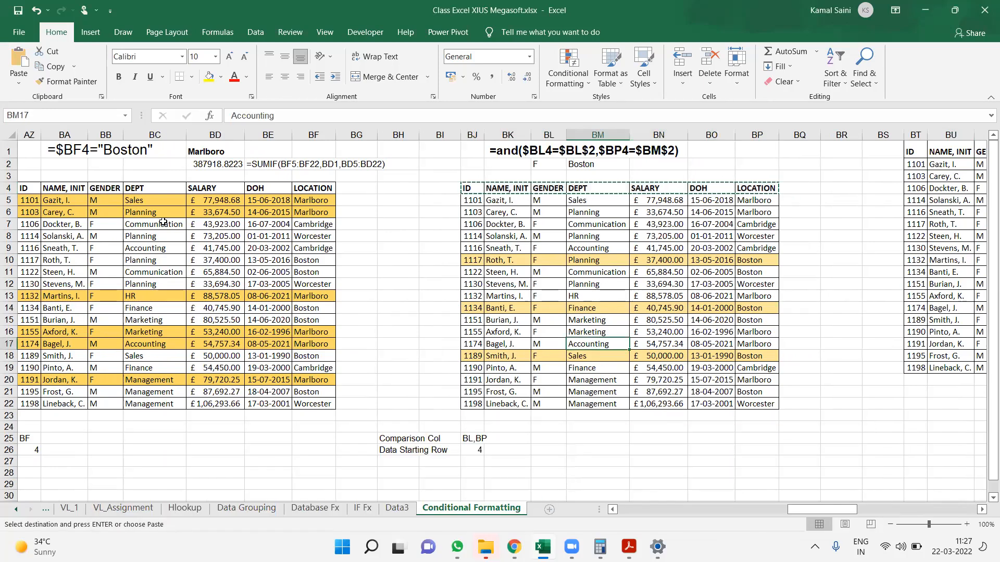
left_click(546, 506)
key("ctrl+v")
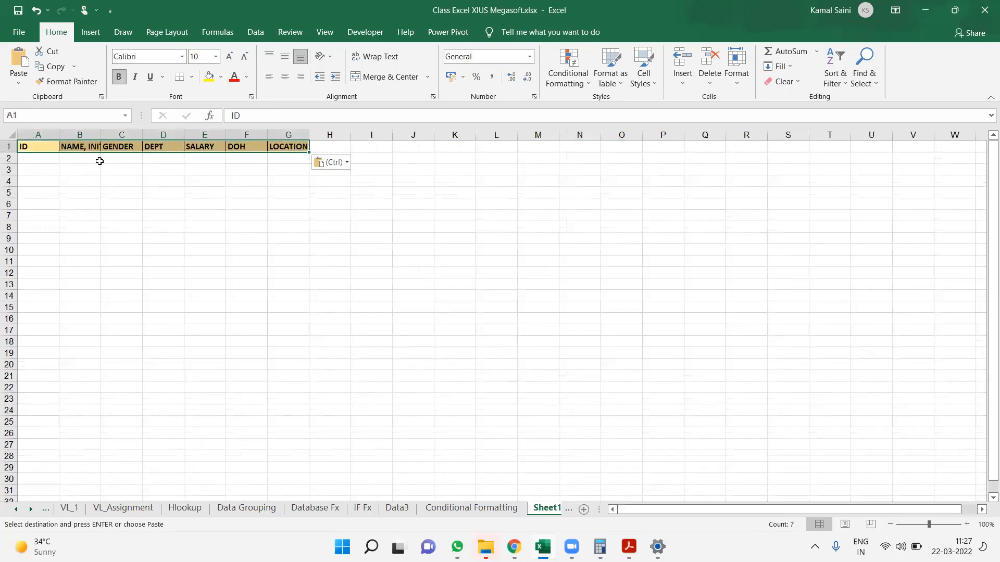
Strip the pasted headers' cell formatting by painting a blank cell's format over them
left_click(375, 173)
left_click(78, 83)
left_click_drag(372, 216, 15, 104)
Autofit columns B and G to their header text
key("Up")
key("Up")
key("ctrl+Up")
key("ctrl+Left")
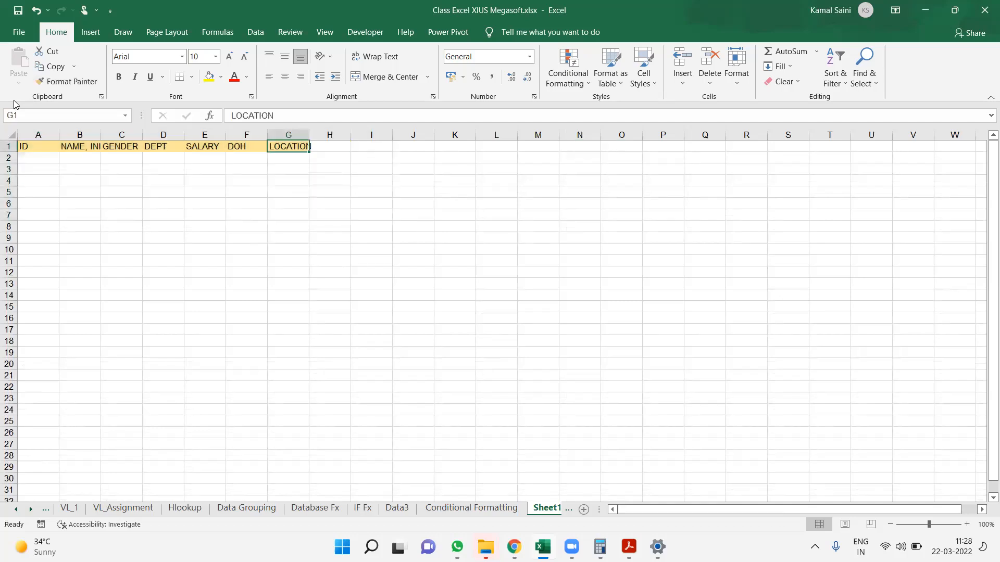
key("ctrl+shift+Left")
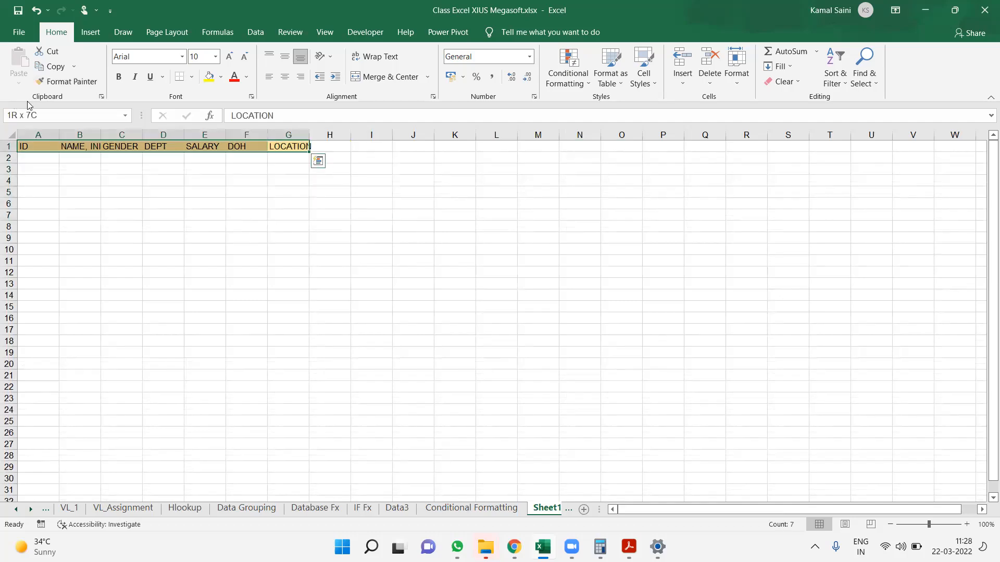
double_click(101, 131)
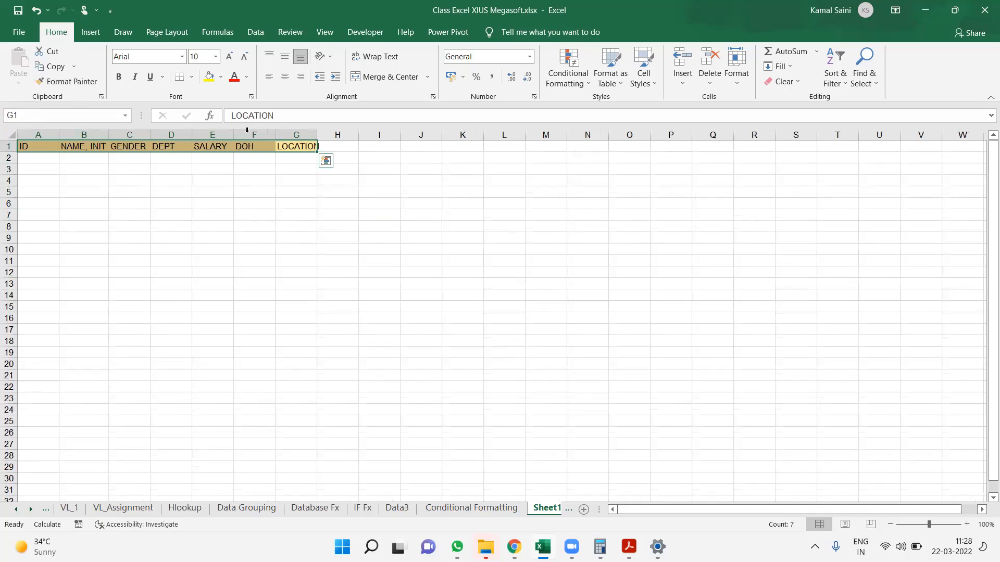
left_click(286, 134)
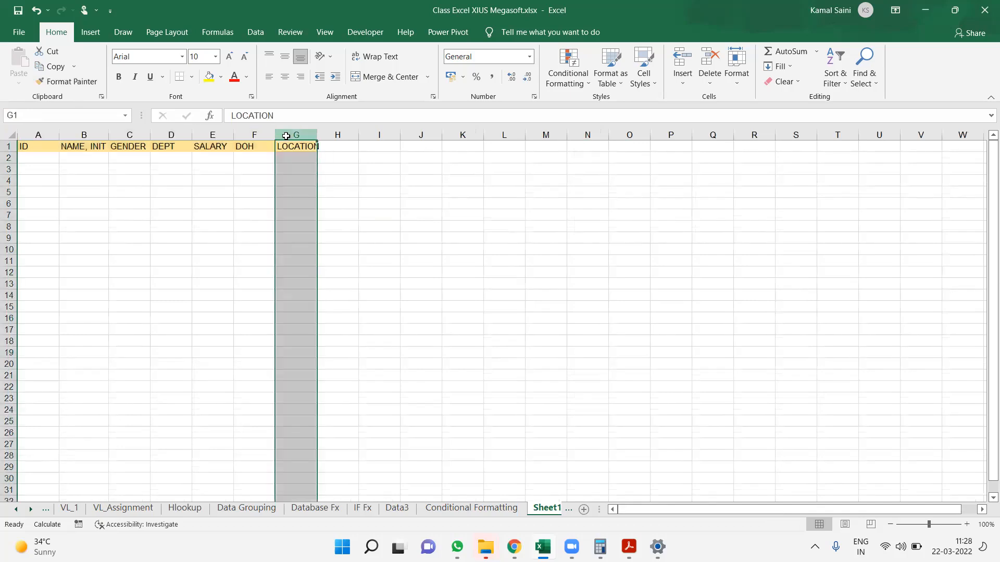
double_click(320, 135)
Make the header cells A1:G1 bold
left_click(111, 162)
left_click(52, 150)
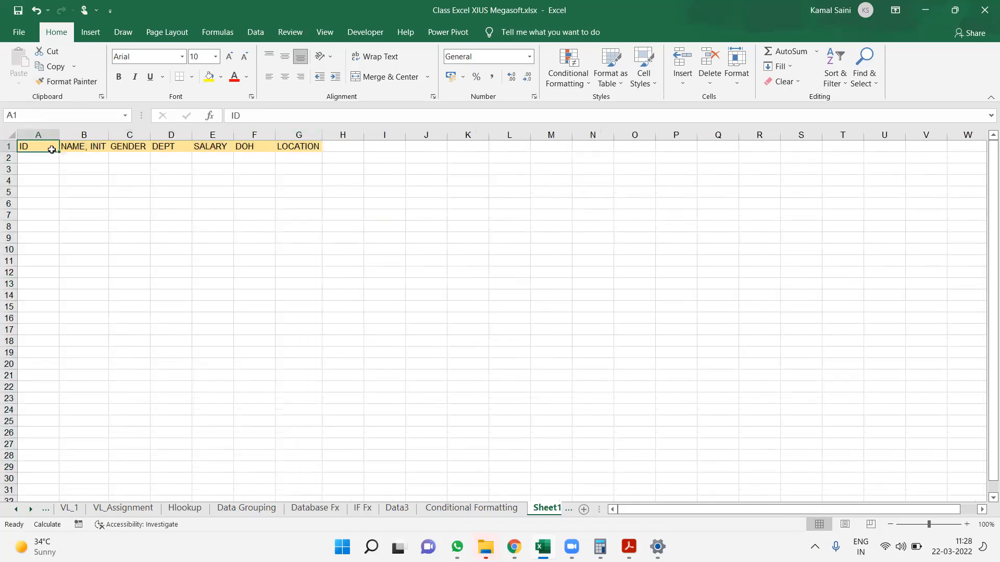
key("ctrl+shift+Right")
key("ctrl+b")
Enter trial values 1, 23, er, as and dfasd in A2:E2
left_click(52, 151)
key("Down")
type("1")
key("Tab")
type("23")
key("Tab")
type("er")
key("Tab")
type("sdfs")
key("Right")
key("Left")
type("as")
key("Right")
type("dfasd")
key("Left")
key("Left")
key("Left")
key("Left")
key("Up")
key("Down")
key("Up")
key("Down")
type("1")
key("Up")
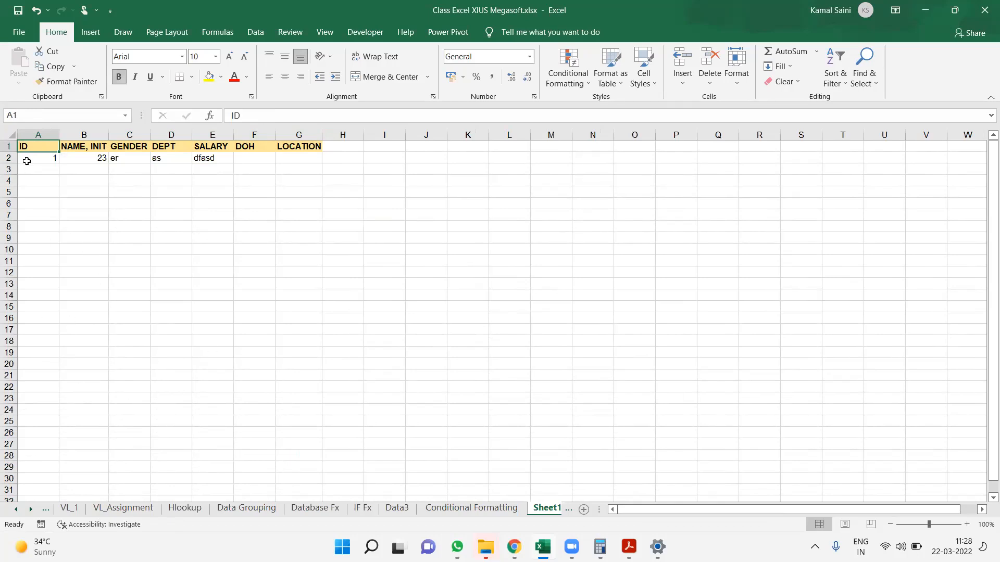
Clear the trial entries from row 2 below the headers
left_click_drag(27, 161, 304, 157)
key("Delete")
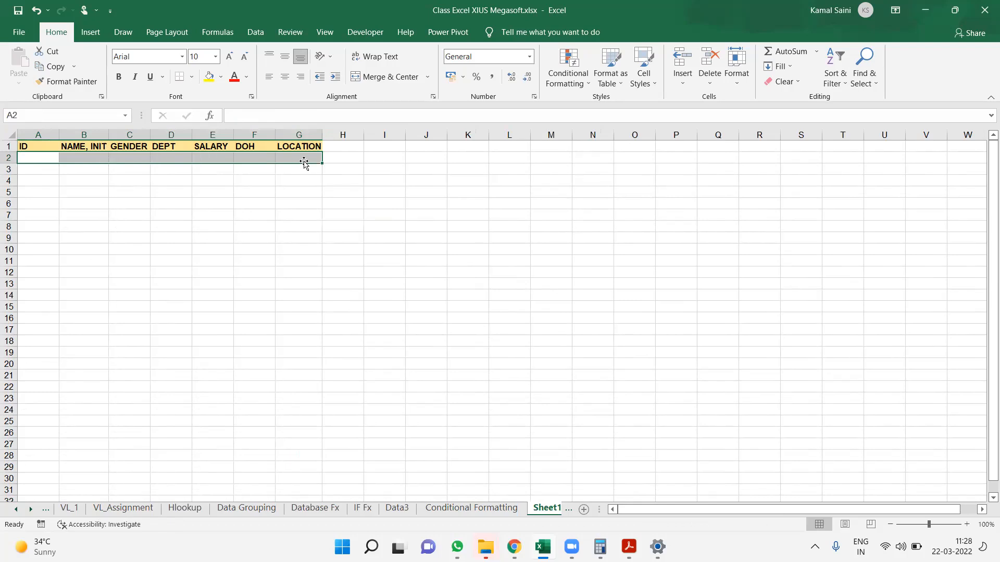
left_click(296, 168)
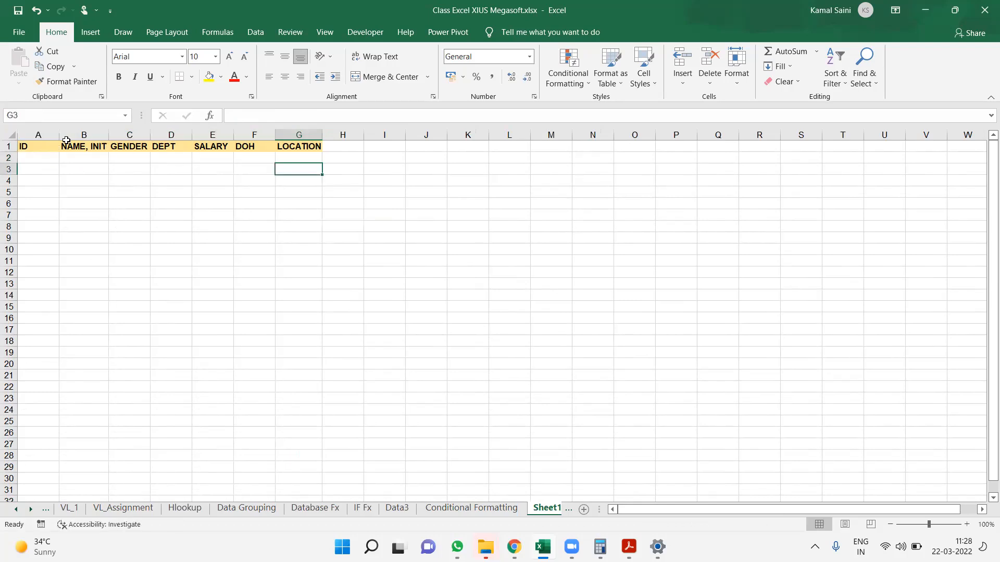
Start a formula-based conditional formatting rule for columns A:G with the formula =A1<>""
left_click_drag(55, 144, 302, 145)
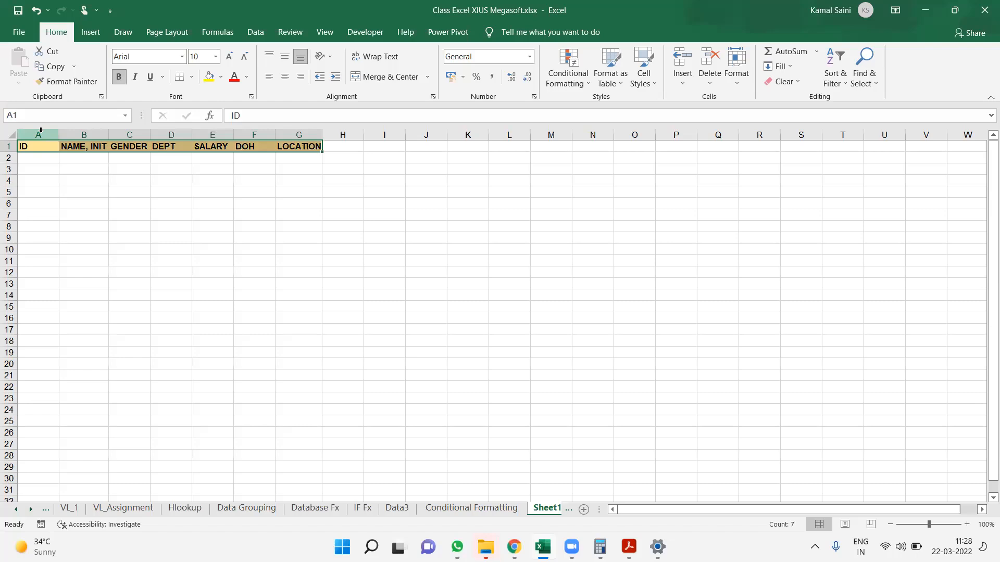
left_click_drag(40, 130, 307, 130)
left_click_drag(37, 134, 312, 130)
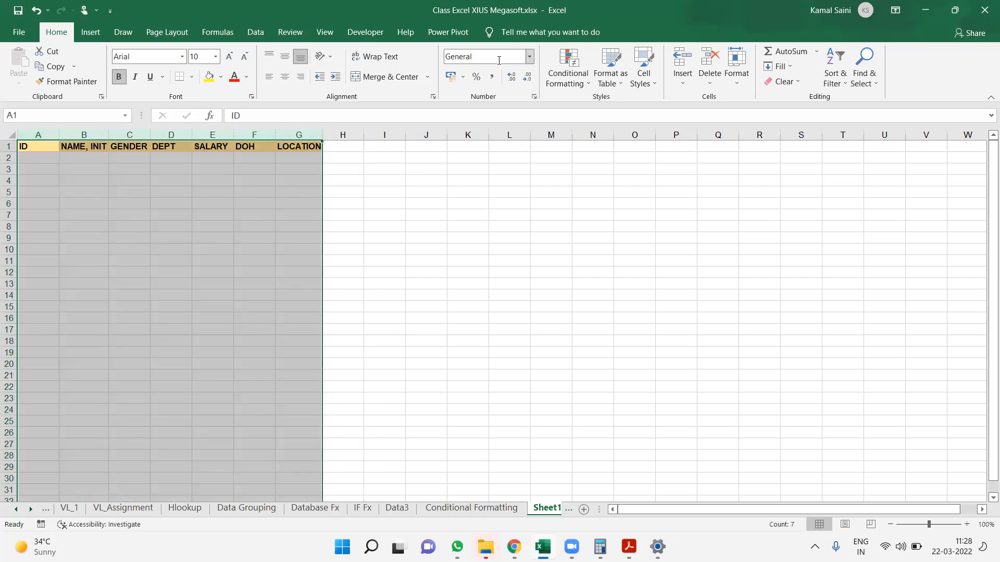
left_click(558, 86)
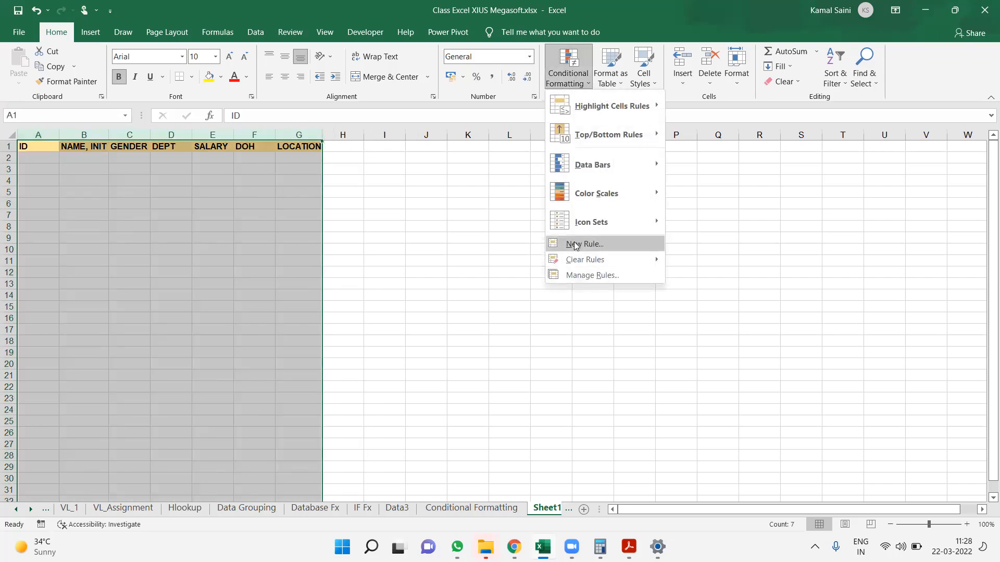
left_click(565, 244)
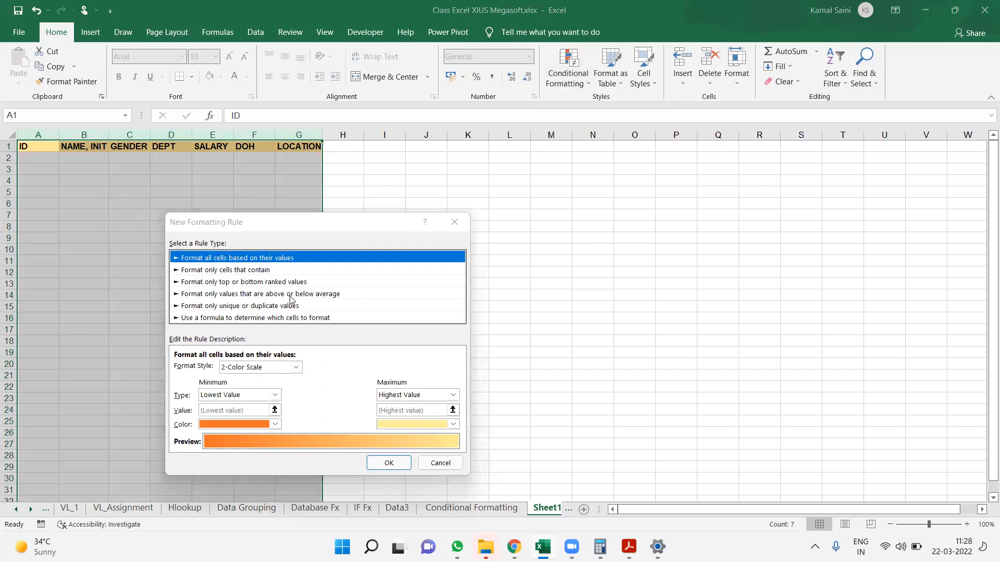
left_click(279, 318)
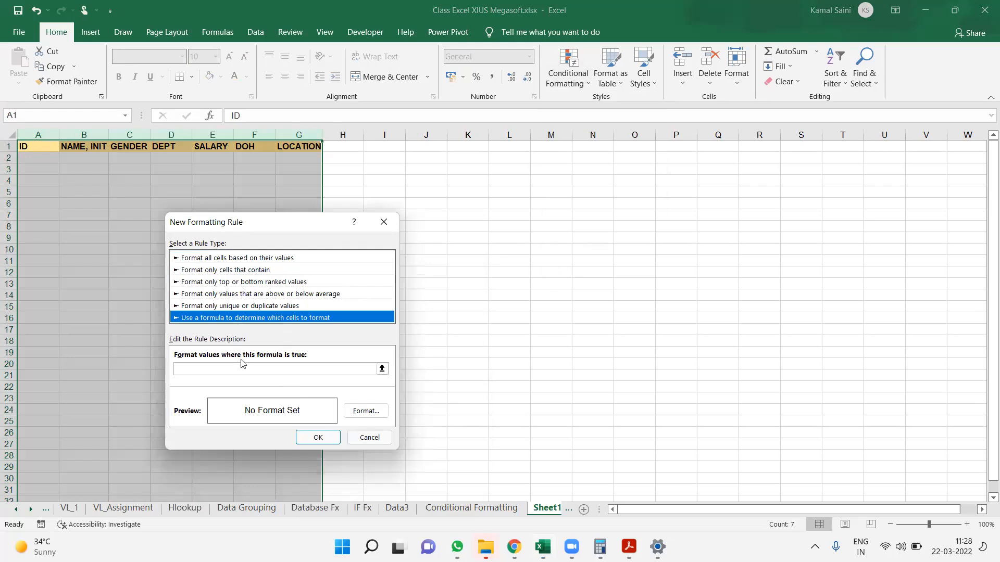
left_click(192, 369)
type("=A1<>\"")
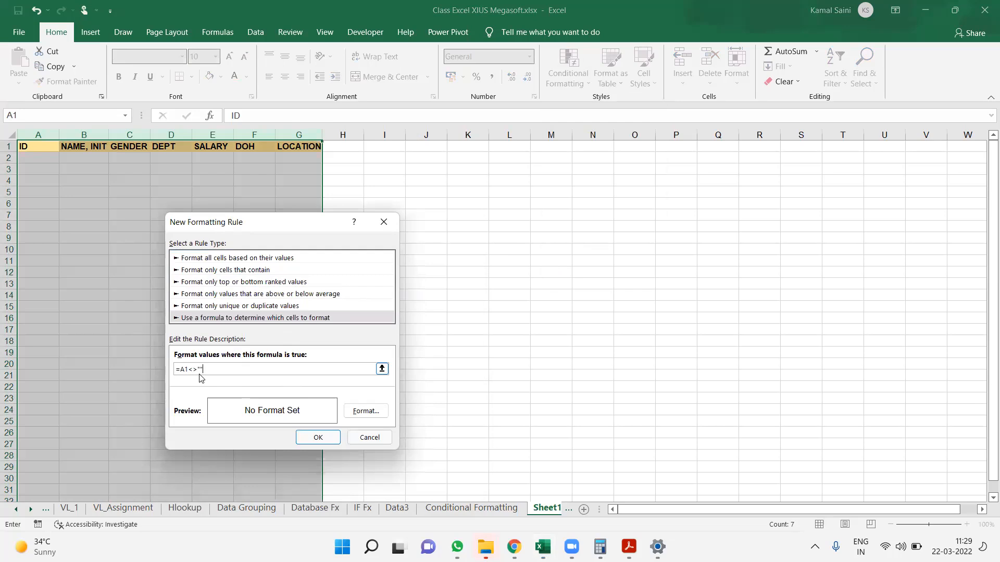
Give the new rule an outline border as its format and apply it to the columns
left_click(362, 411)
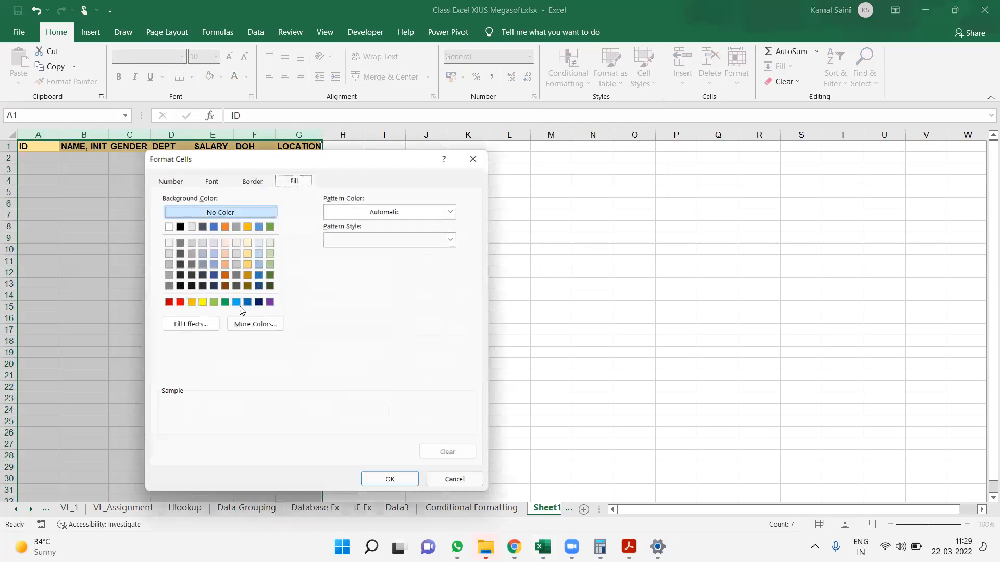
left_click(251, 182)
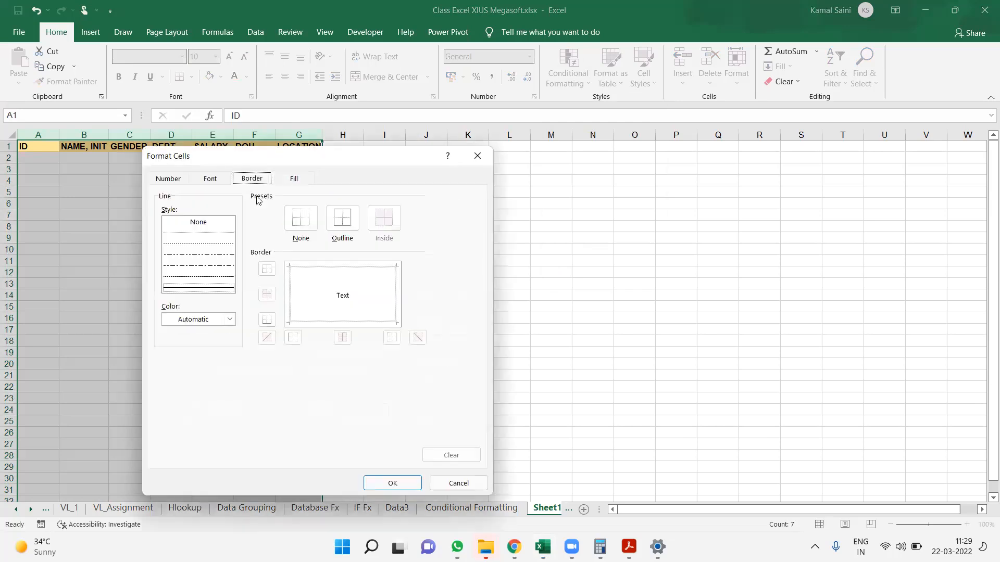
left_click(347, 219)
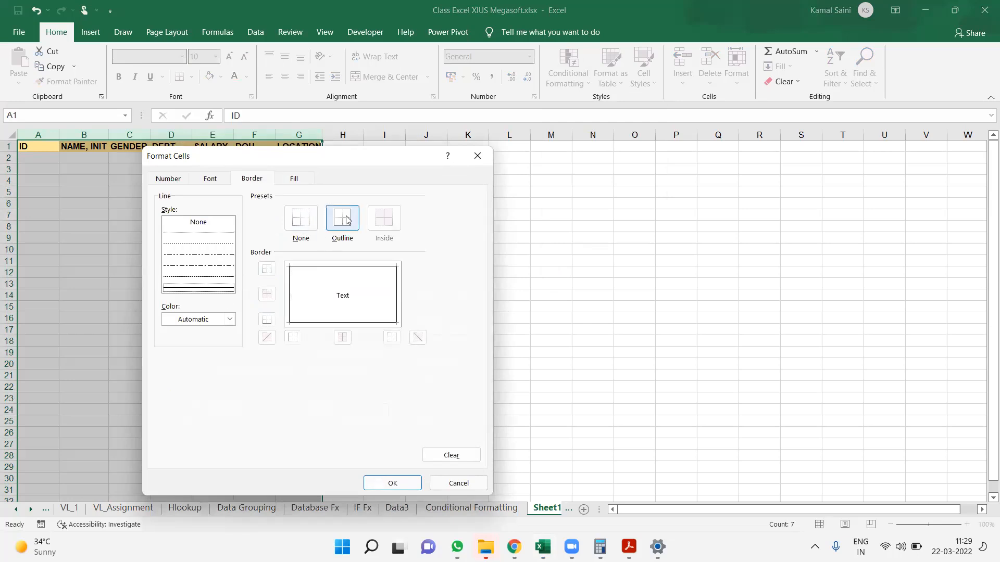
left_click(401, 488)
left_click(318, 437)
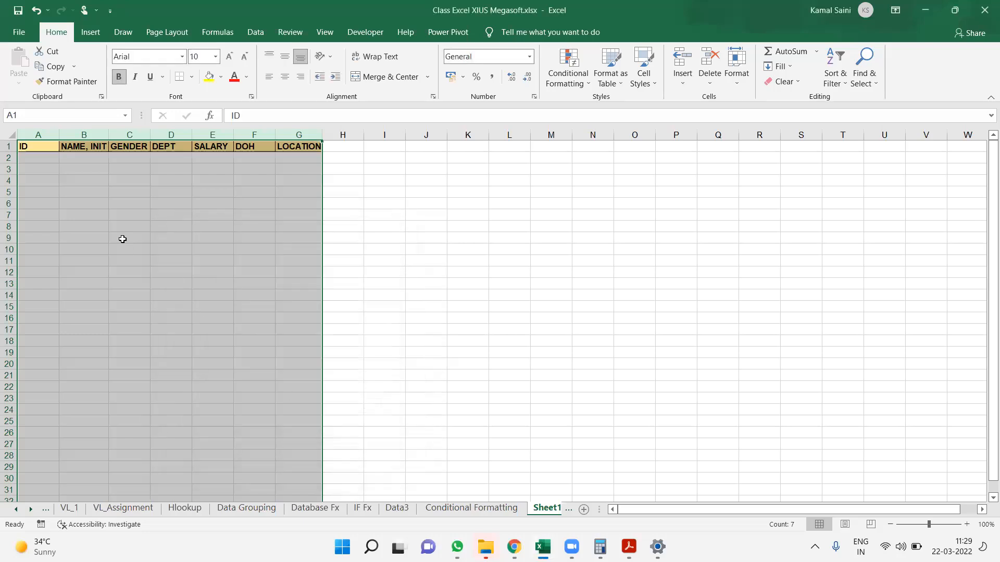
Enter the sample IDs 1, 23, 3 and 4 in A2:A5 to test the border rule
left_click(122, 239)
left_click(43, 155)
type("1")
key("Return")
type("23")
key("Return")
type("3")
key("Return")
type("4")
Fill C3:F3 and B2:F2 with sample text, using sadf in C3, fsadf in C2, sad in D2 and asdf elsewhere
key("Return")
Enter sample text in B3, D4:F4, B5 and D5, using dfsasdf in D4 and asdf in the others
key("Right")
key("Up")
key("Up")
key("Up")
type("asdf")
key("Right")
key("Down")
key("Right")
type("dfsasdf")
key("Right")
type("asdf")
key("Right")
type("asdf")
key("Down")
key("Left")
key("Left")
type("asdf")
key("Left")
key("Left")
type("asdf")
key("Up")
key("Up")
key("Right")
type("sadf")
key("Right")
type("asdf")
key("Right")
key("Right")
type("asdf")
key("Right")
type("asdf")
key("Up")
type("asdf")
key("Left")
type("asdf")
key("Left")
type("sad")
key("Left")
type("fsadf")
key("Left")
type("asdf")
key("Return")
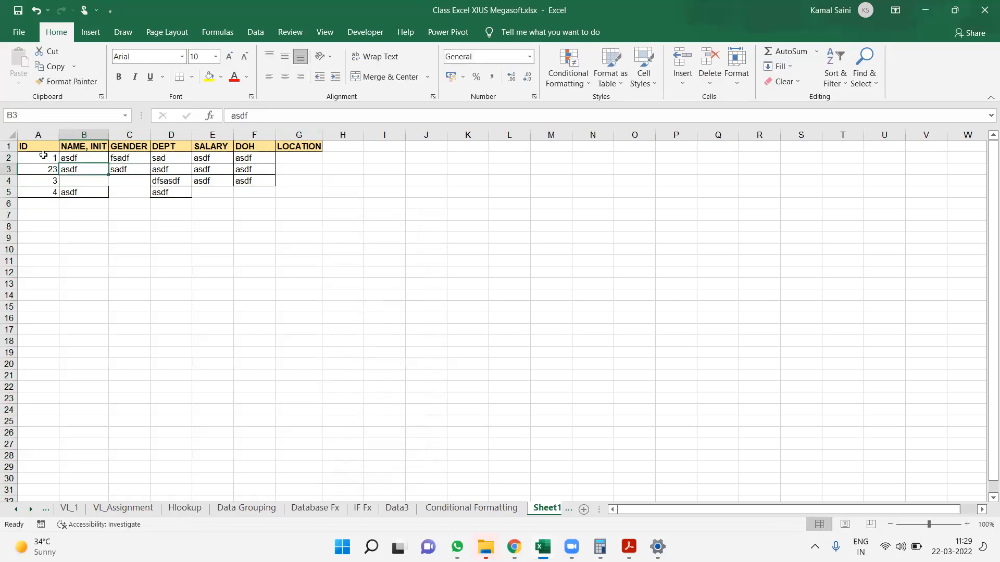
Delete the copied AND-formula rule on A1:G1 from the conditional formatting rules of columns A:G
left_click_drag(42, 137, 313, 133)
left_click(567, 73)
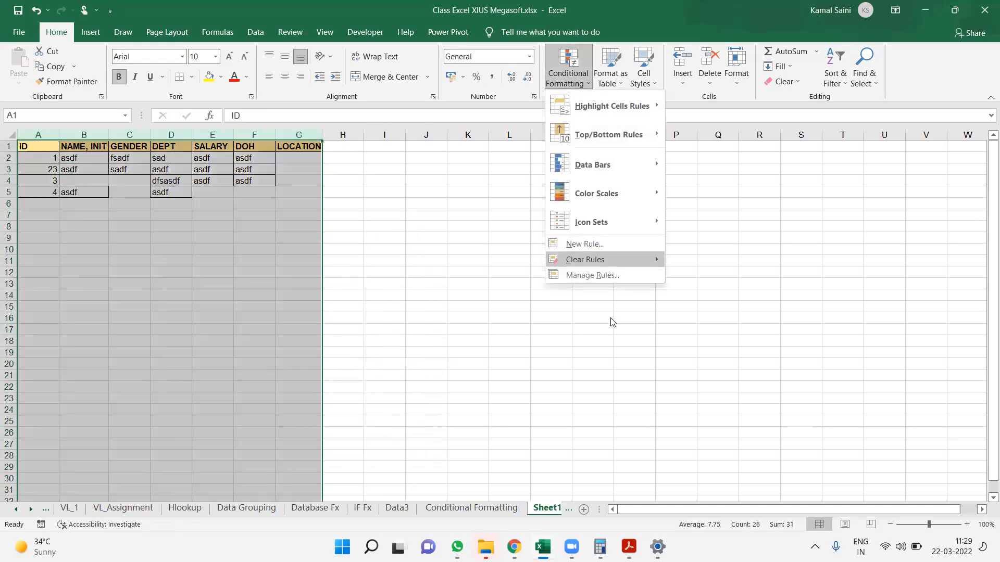
left_click(590, 280)
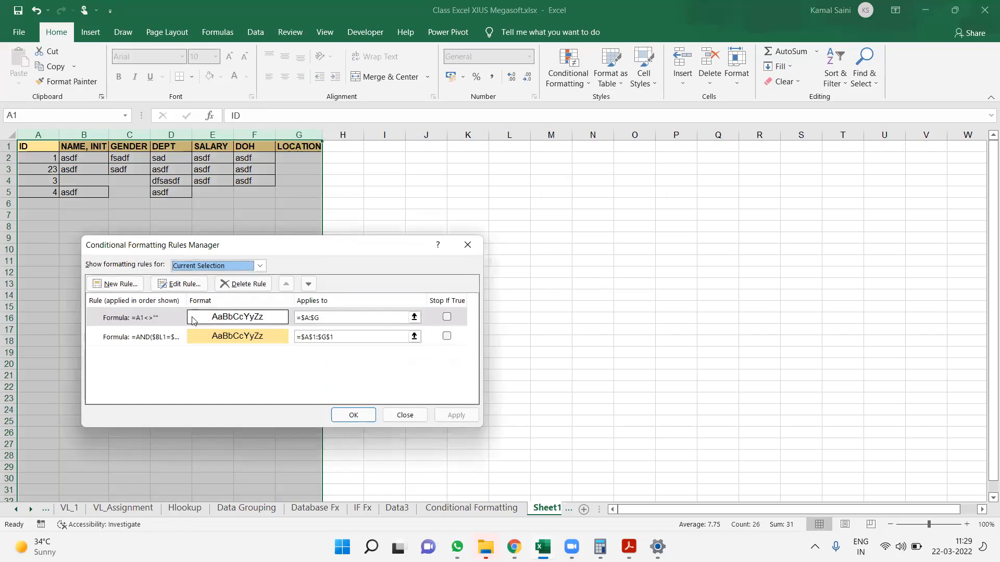
left_click(182, 340)
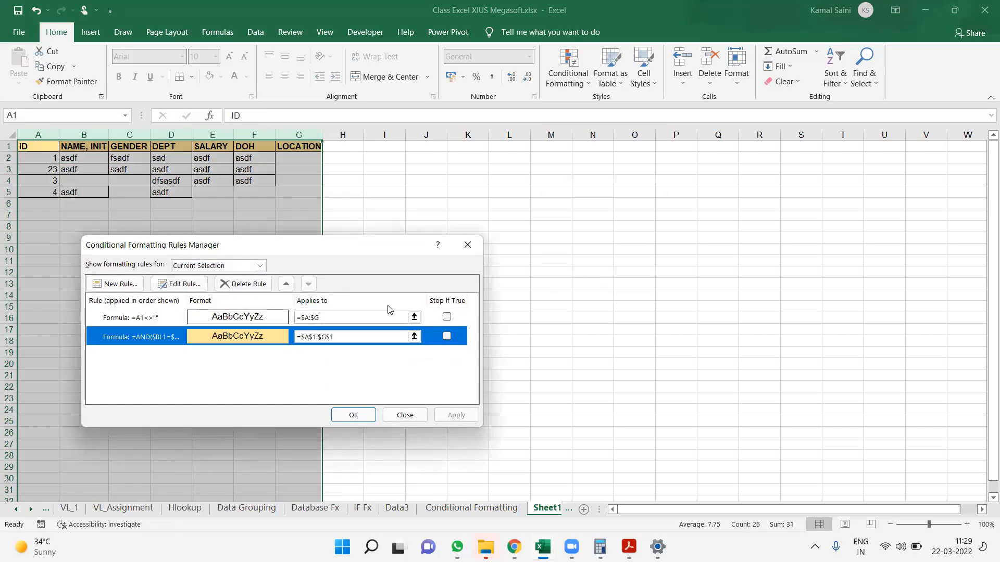
left_click(264, 288)
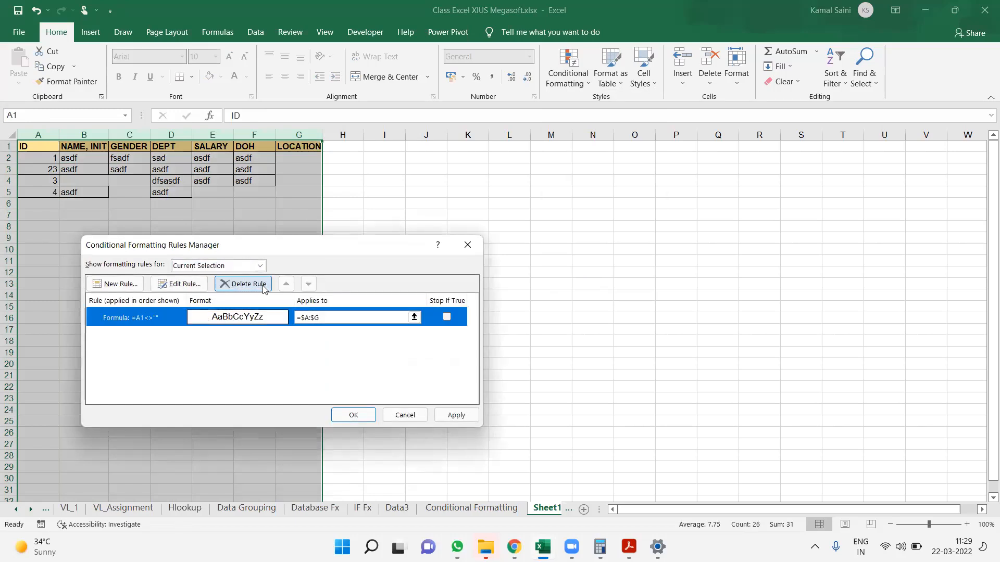
Copy the border rule's formula, confirm the rule changes, and enter =A1<>"" as text in K11
double_click(176, 320)
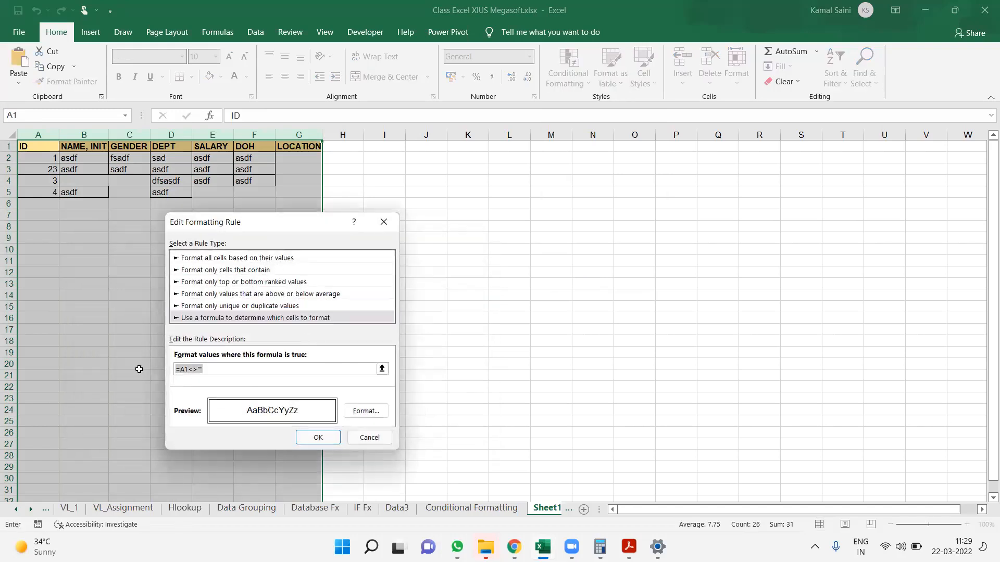
key("Return")
key("Return")
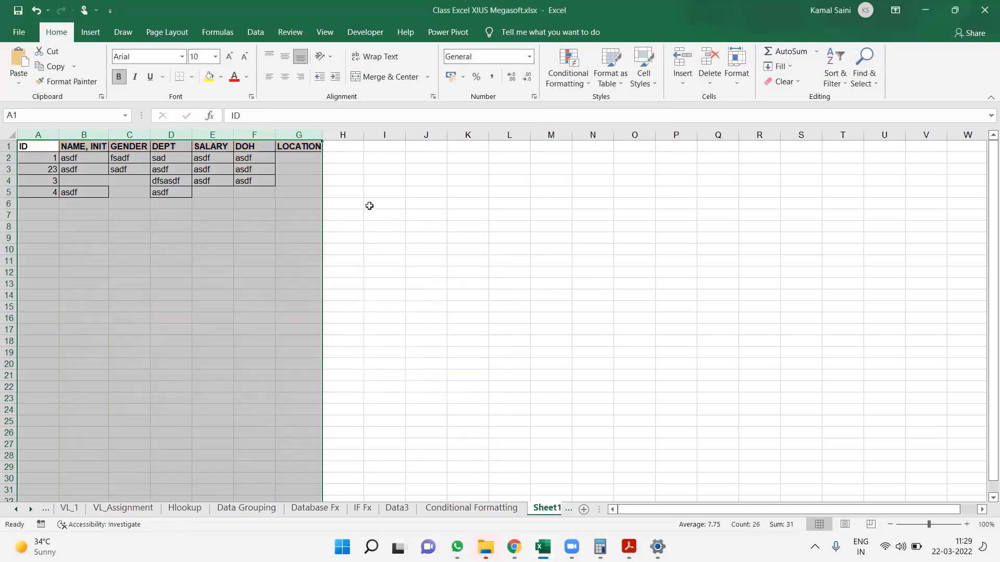
left_click(370, 205)
left_click(475, 261)
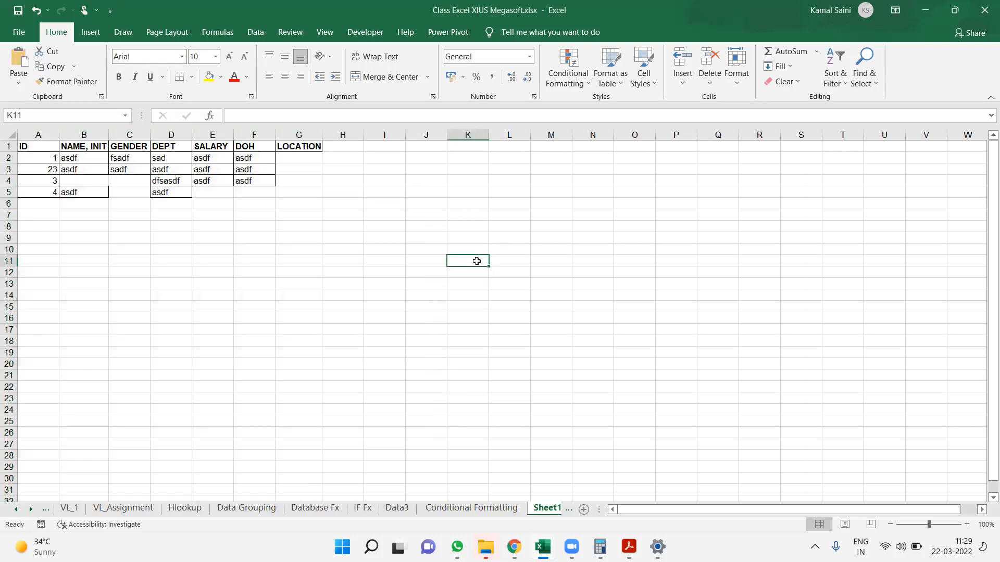
type("=A1<>\"\"")
key("ctrl+Return")
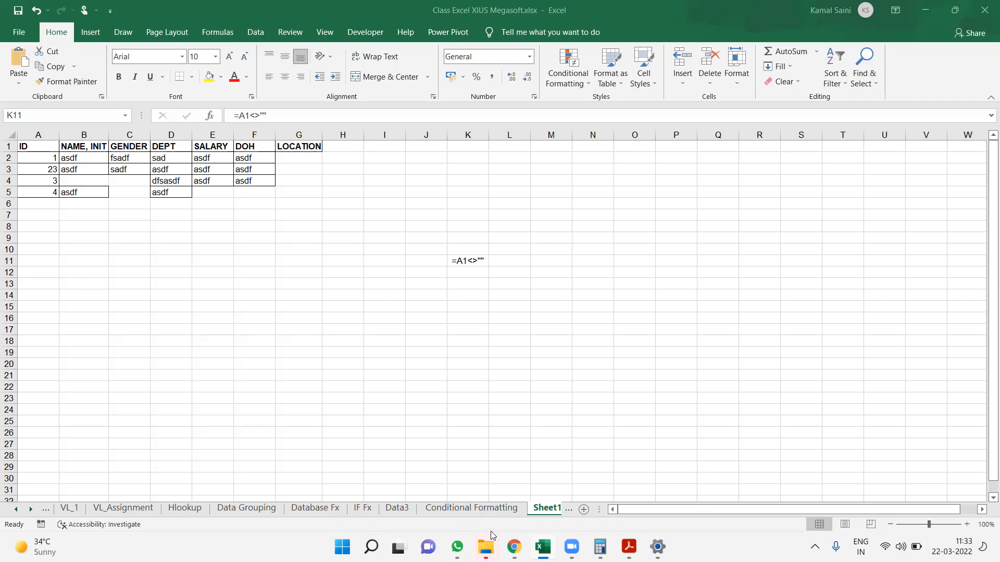
Copy the NAME, INIT cells BU1:BU9 from the Conditional Formatting sheet into A1 of the blank sheet after Sheet1
left_click(486, 508)
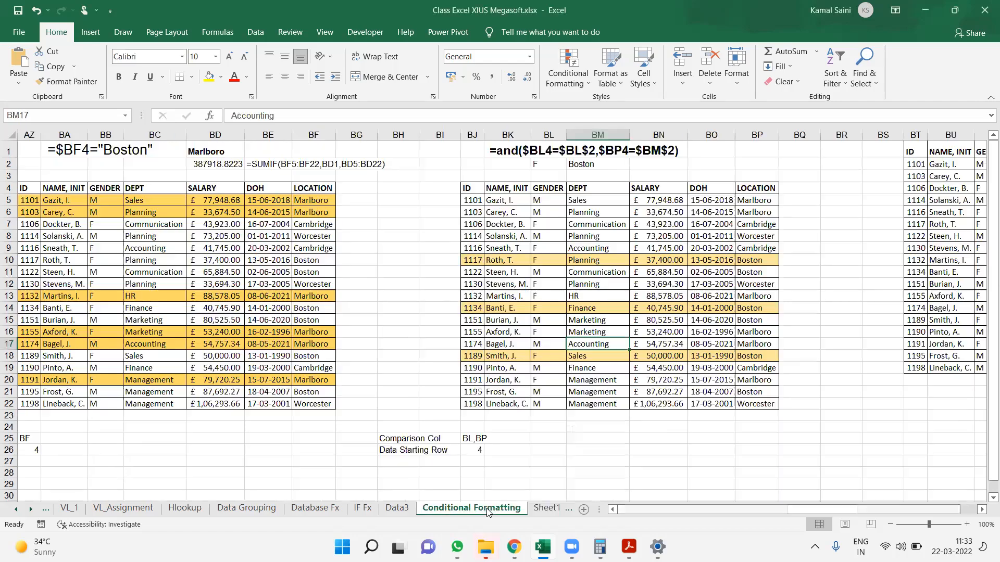
left_click_drag(950, 151, 946, 254)
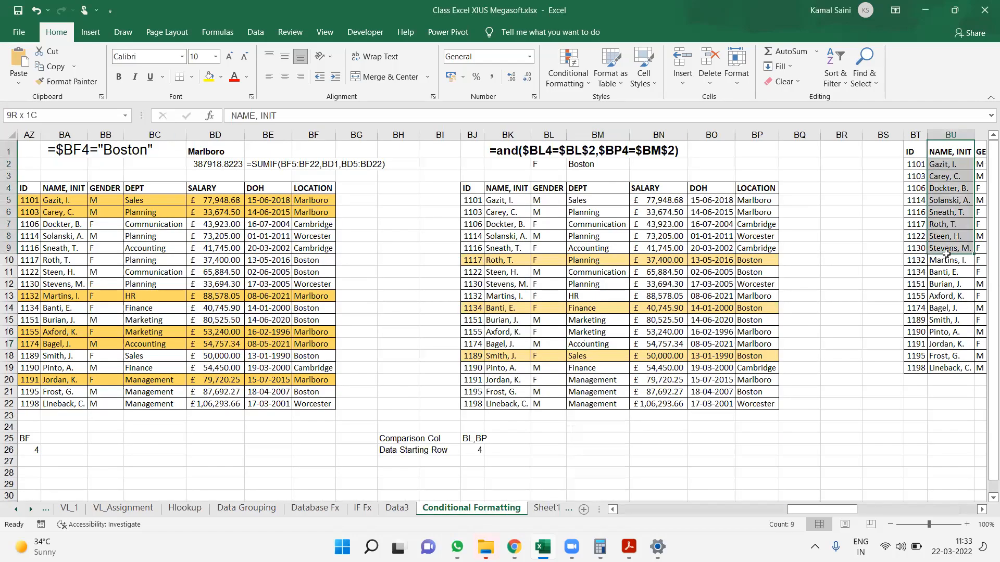
key("ctrl+c")
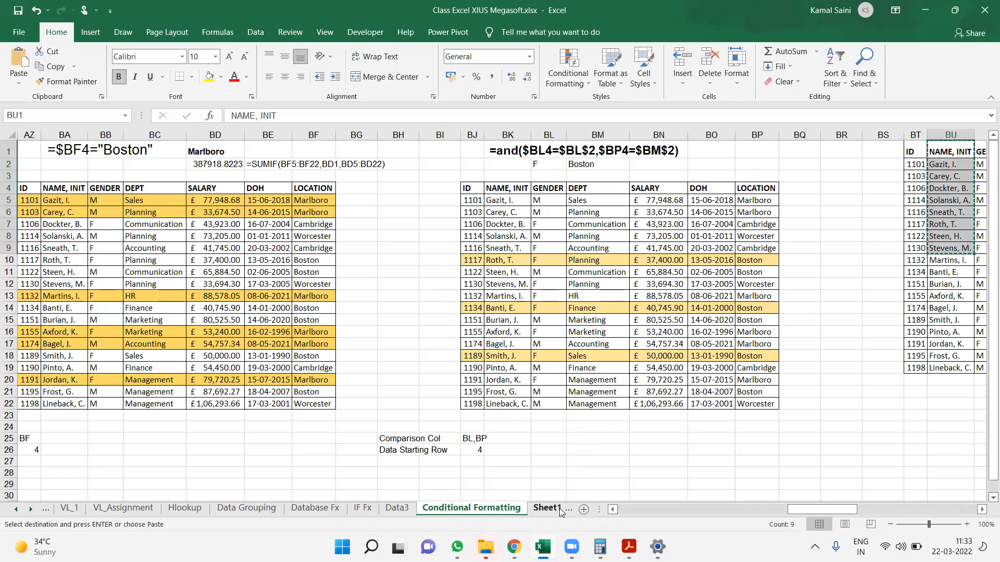
left_click(547, 508)
left_click(565, 510)
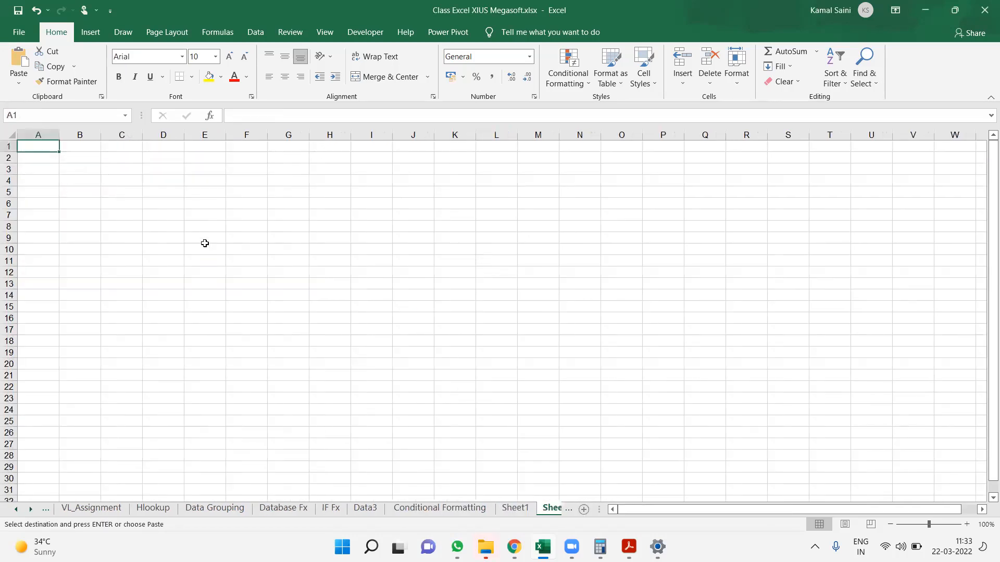
key("ctrl+v")
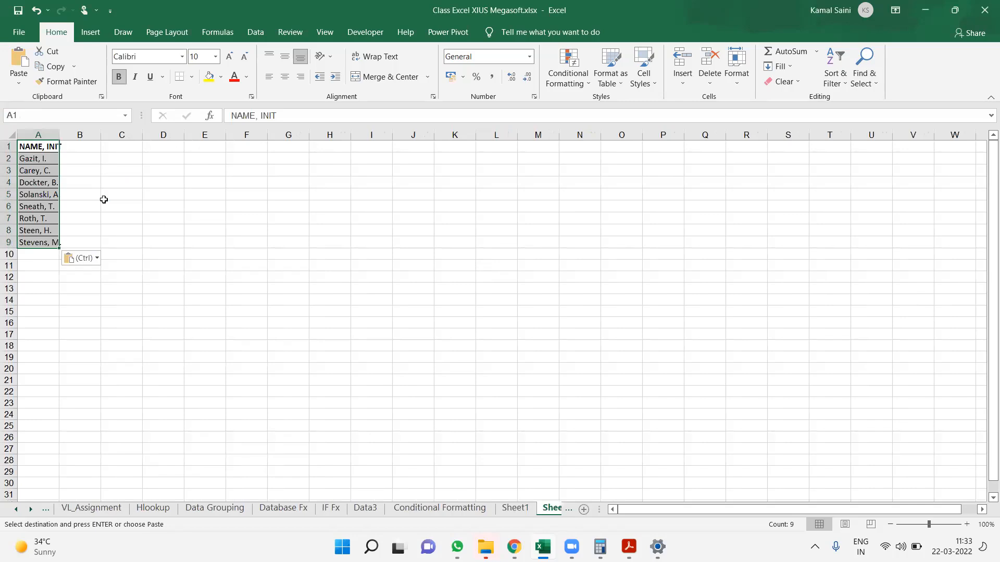
Move the pasted name list down to start at A4 and autofit its column width
key("ctrl+x")
key("Down")
key("Down")
key("Down")
key("ctrl+v")
key("Right")
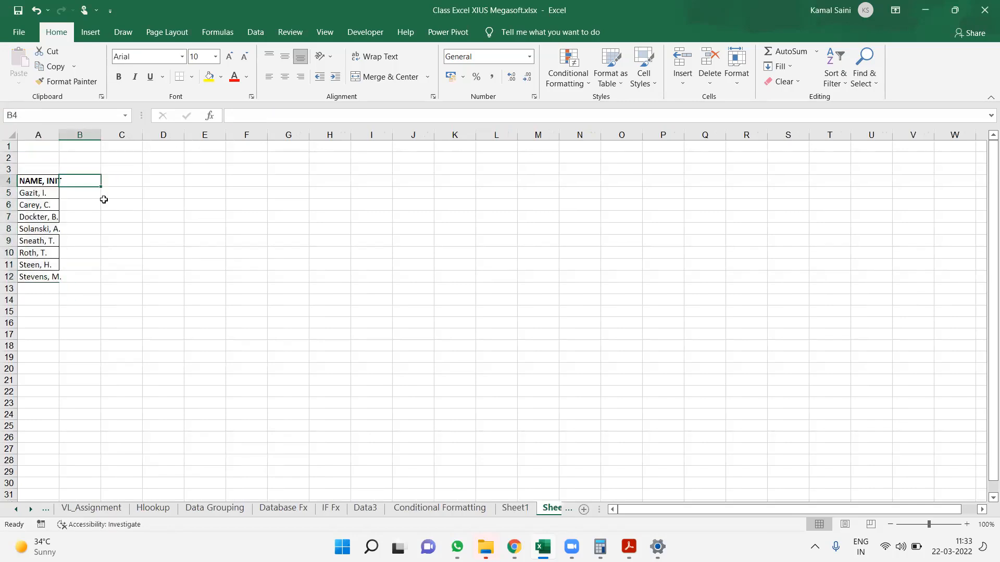
key("Left")
key("ctrl+shift+Down")
key("alt+h")
key("o")
key("i")
key("Right")
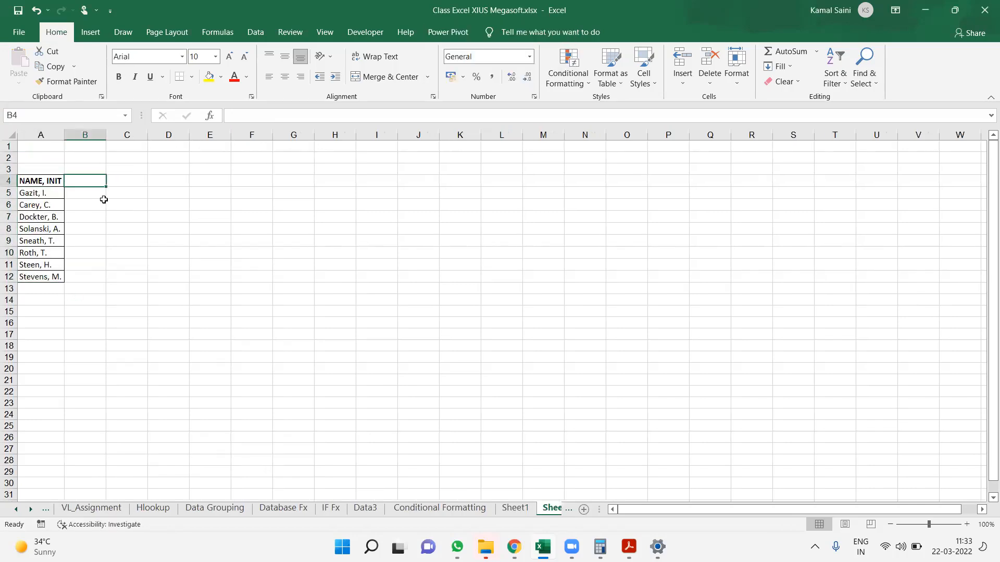
Enter 1 Mar in B4 and fill the date series across row 4 to 31-Mar in AF4
type("1 Mar")
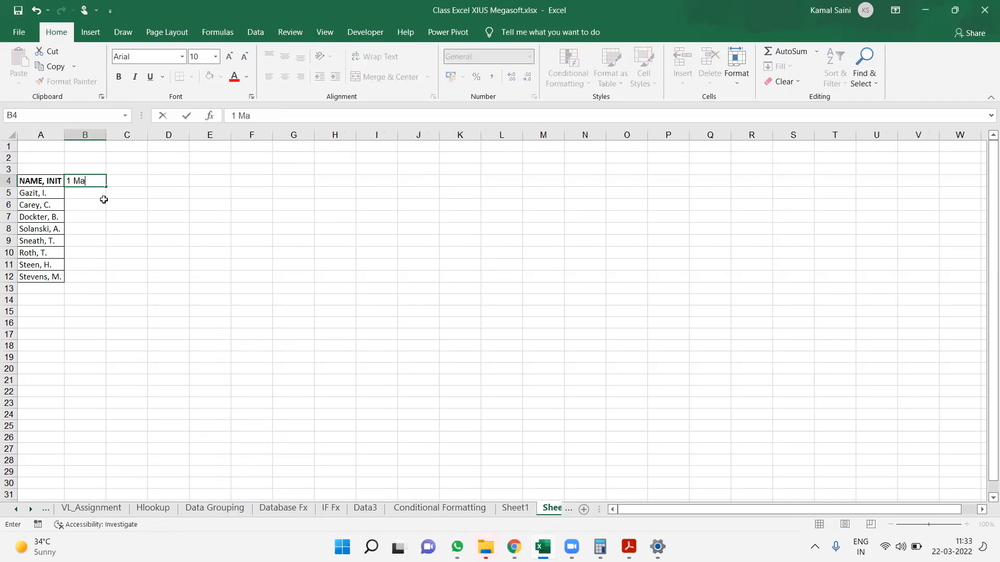
key("Return")
key("Up")
key("Left")
key("Right")
left_click_drag(106, 186, 106, 185)
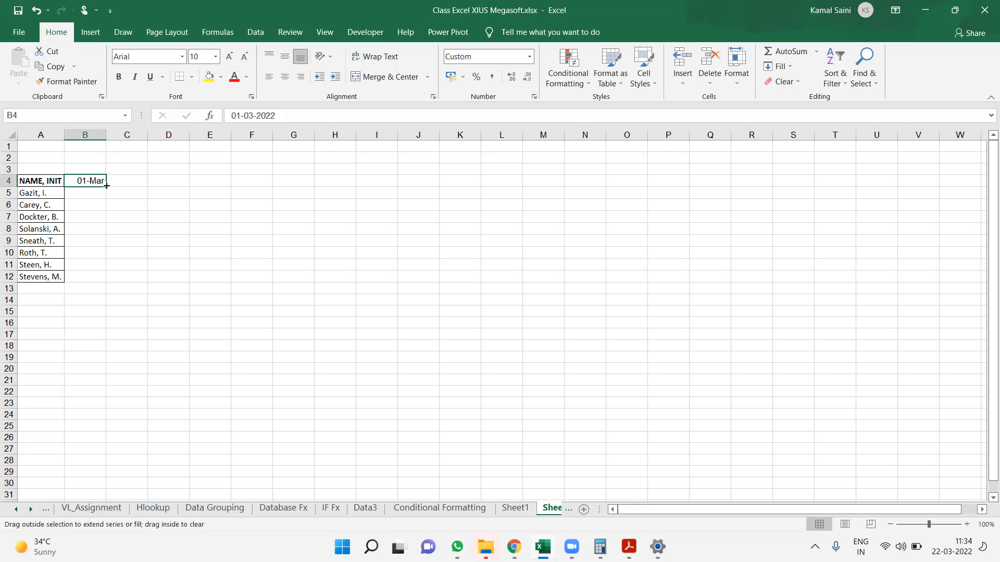
left_click_drag(107, 186, 678, 216)
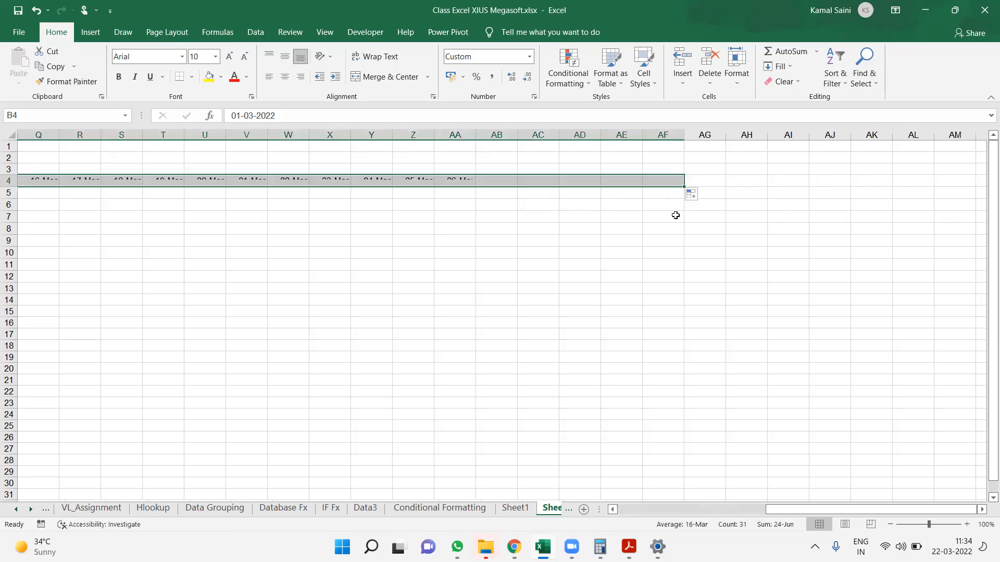
Apply all borders to the name and date grid A4:AF12
key("Left")
key("ctrl+shift+Down")
key("ctrl+shift+Right")
key("alt+h")
key("b")
key("a")
key("ctrl+BackSpace")
Make the date headers B4:AF4 bold
key("Right")
key("ctrl+shift+Right")
key("ctrl+b")
key("ctrl+BackSpace")
key("Left")
key("Right")
key("Right")
key("Right")
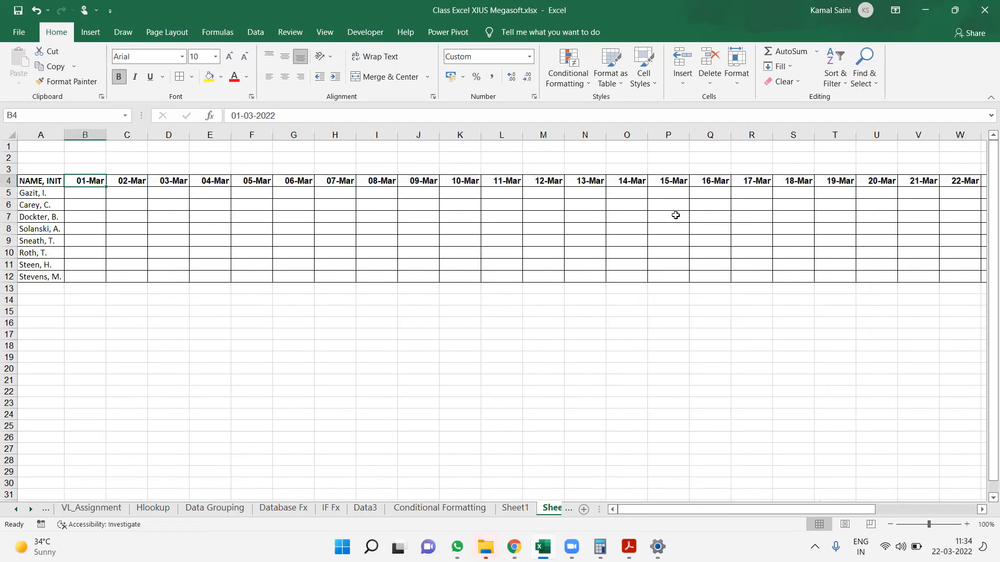
key("Left")
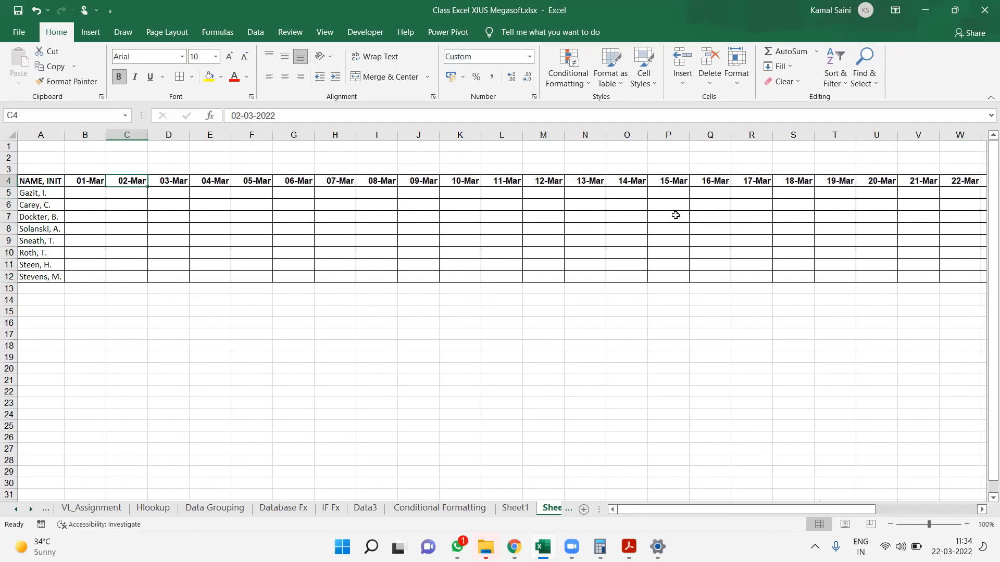
key("Left")
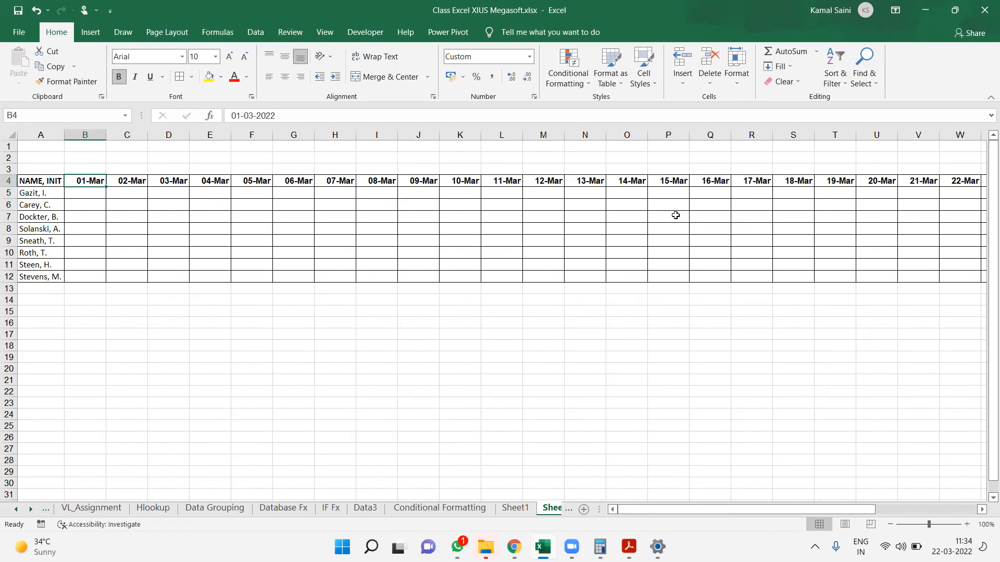
key("Down")
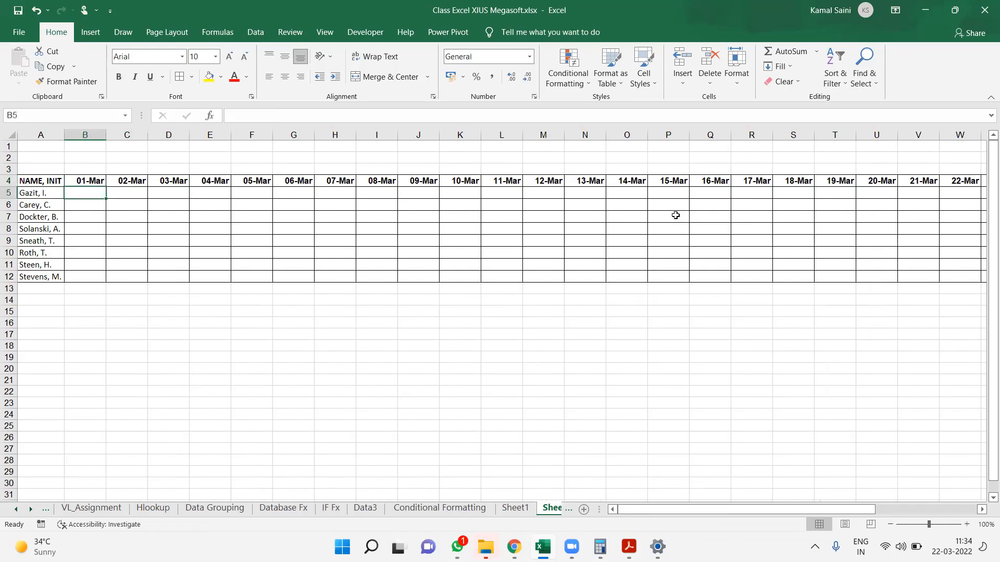
key("shift+Down")
key("shift+Down")
key("shift+Down")
key("shift+Down")
key("shift+Down")
key("shift+Down")
key("shift+Down")
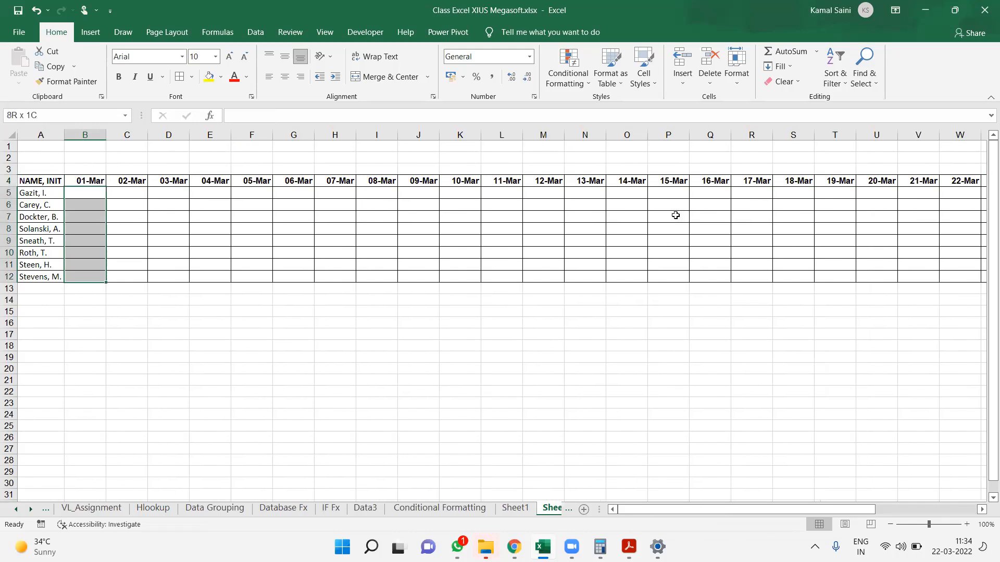
key("shift+Right")
key("shift+Right")
key("shift+Right")
key("shift+Right")
key("shift+Right")
key("shift+Right")
key("shift+Right")
key("shift+Right")
key("shift+Right")
key("shift+Right")
key("shift+Right")
key("shift+Right")
key("shift+Right")
key("shift+Right")
key("shift+Right")
key("shift+Right")
key("shift+Right")
key("shift+Right")
key("shift+Right")
key("shift+Right")
key("shift+Right")
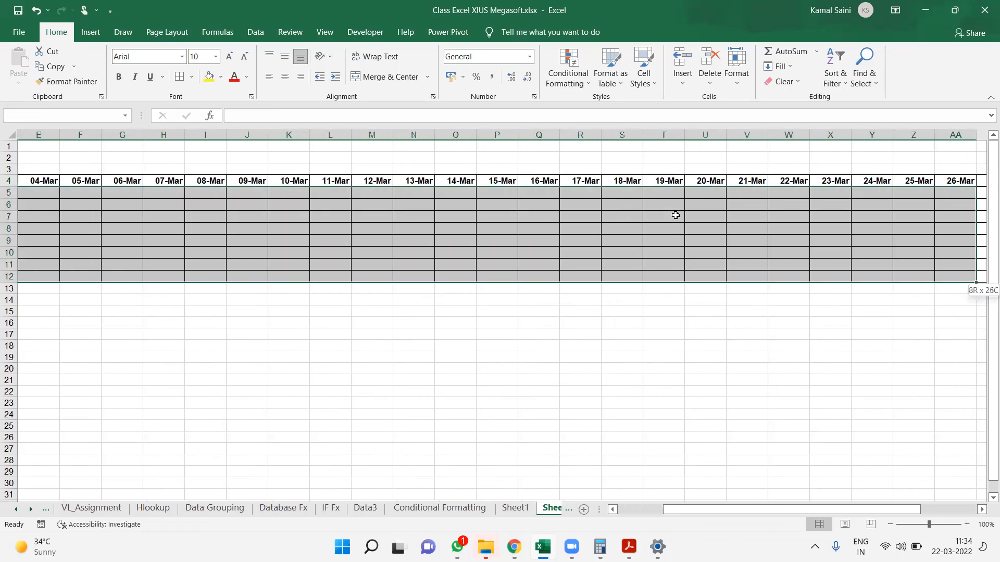
key("shift+Right")
key("shift+Right")
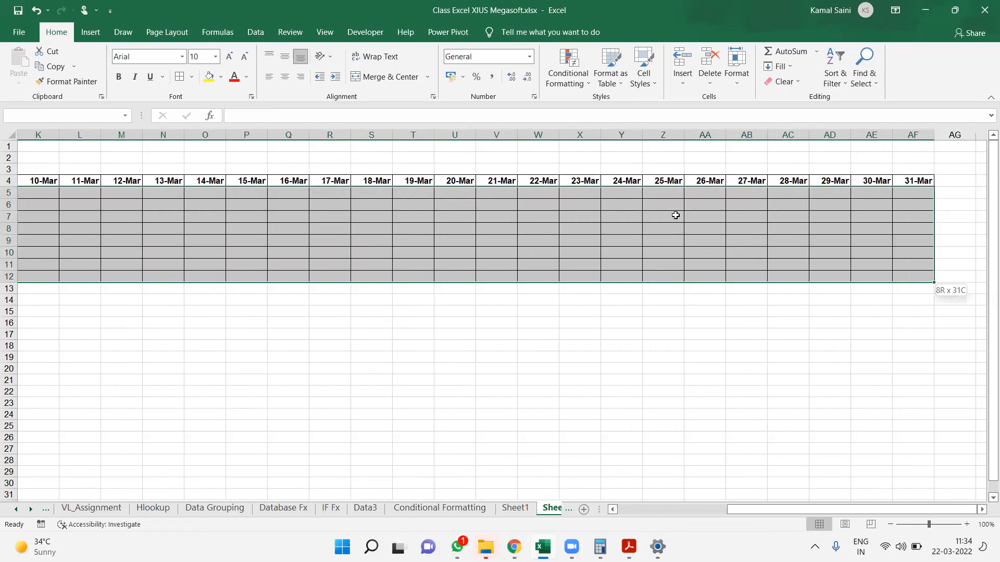
left_click(640, 509)
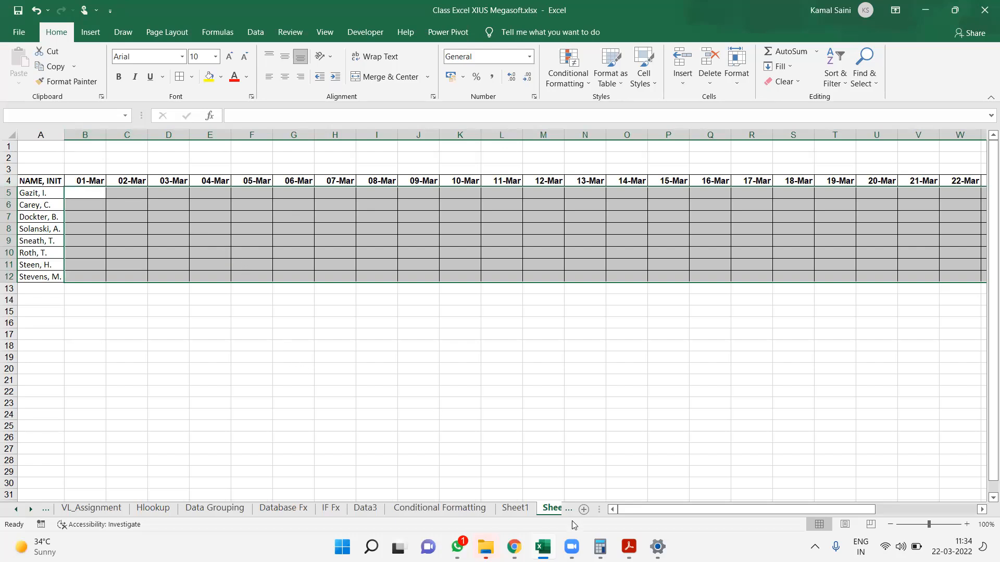
mouse_move(576, 544)
left_click(460, 263)
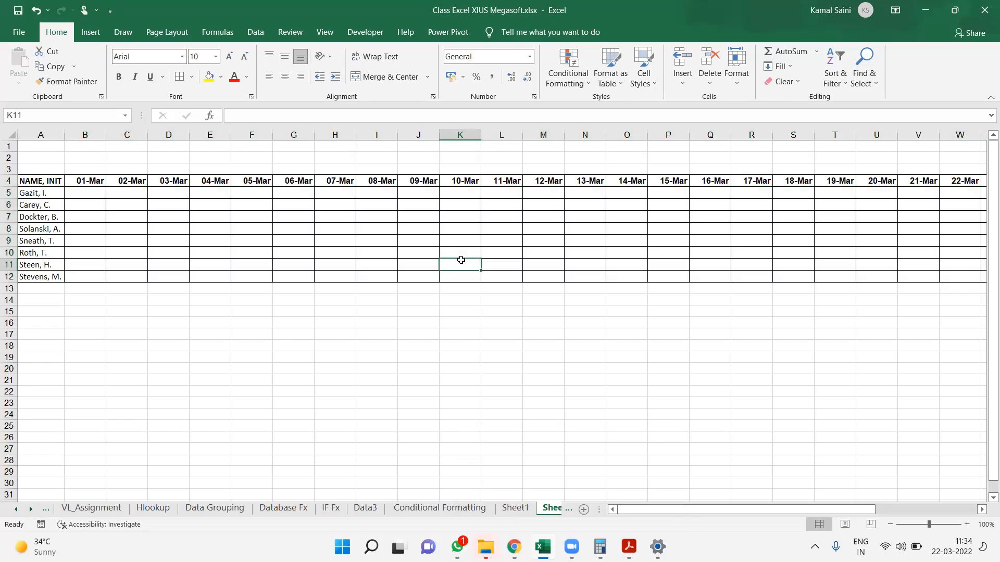
key("ctrl+z")
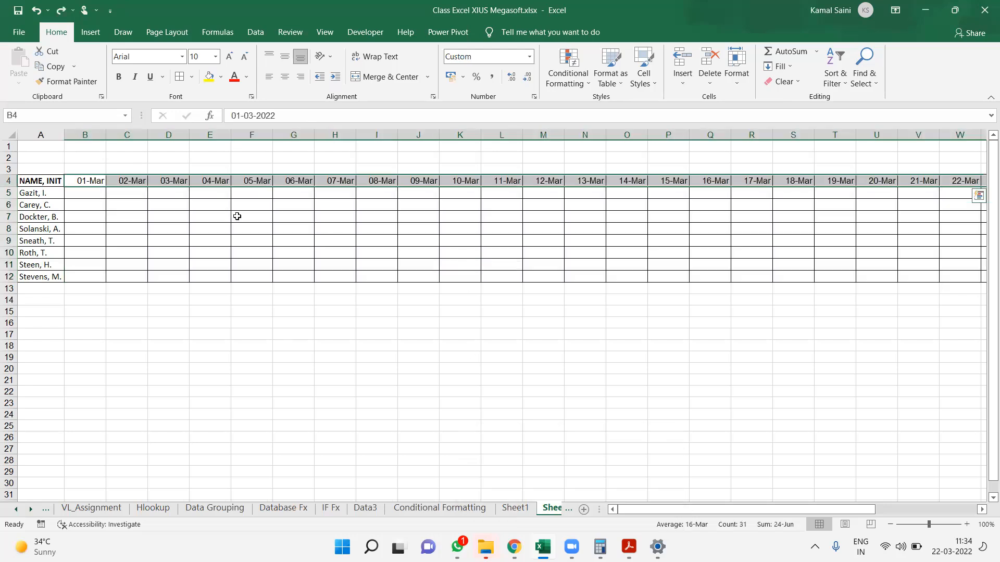
key("ctrl+b")
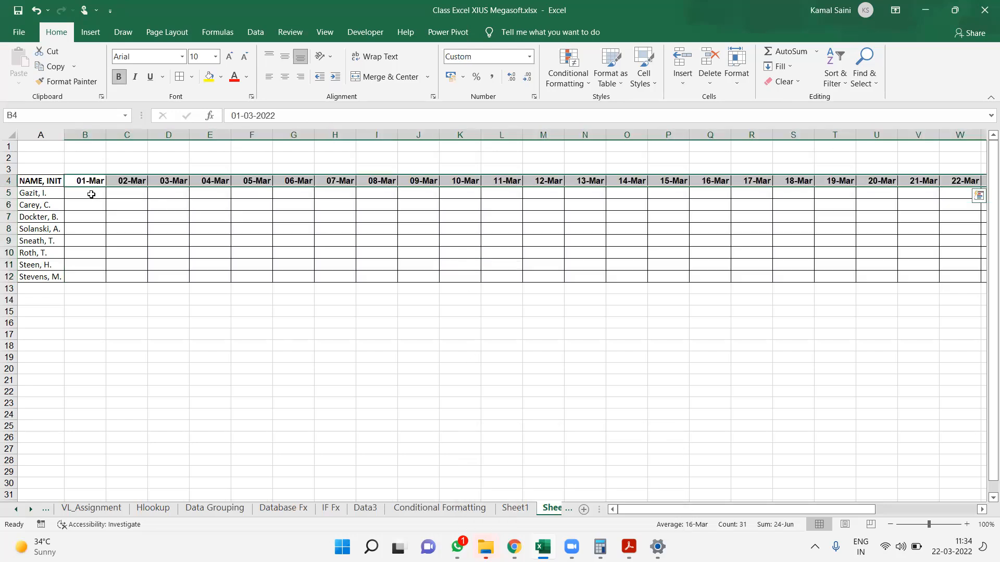
left_click_drag(92, 194, 140, 205)
left_click_drag(628, 335, 985, 283)
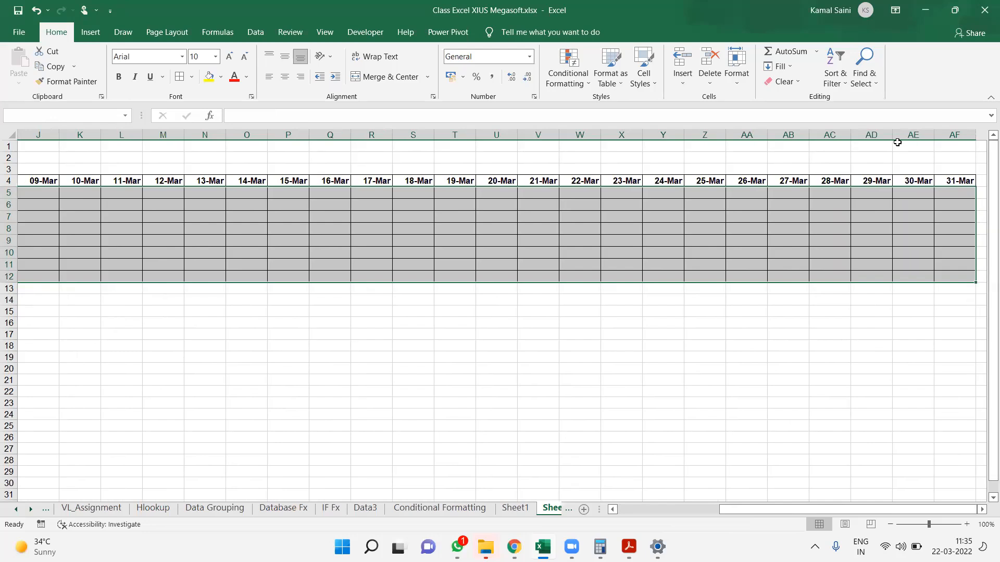
left_click(571, 80)
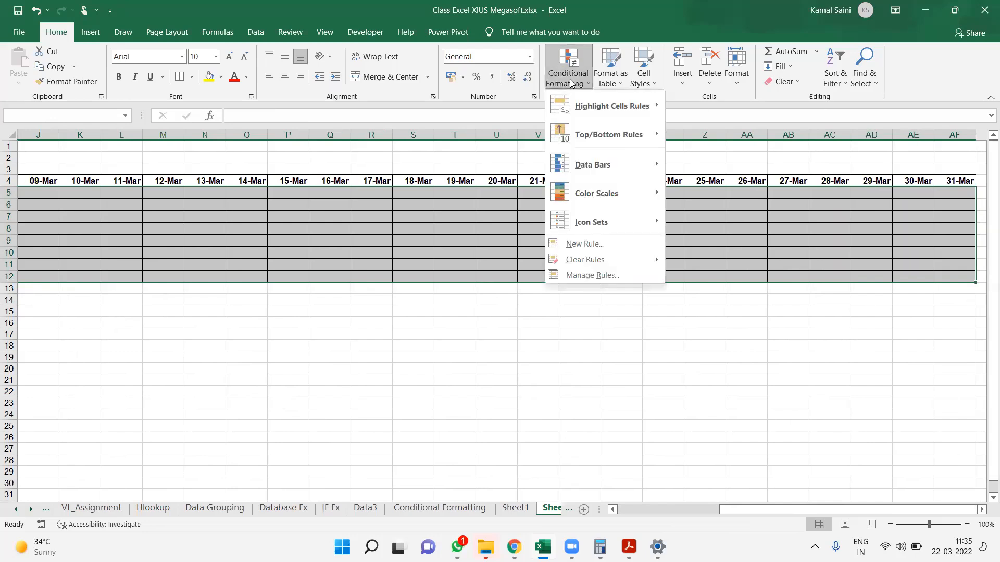
left_click(574, 244)
left_click(215, 306)
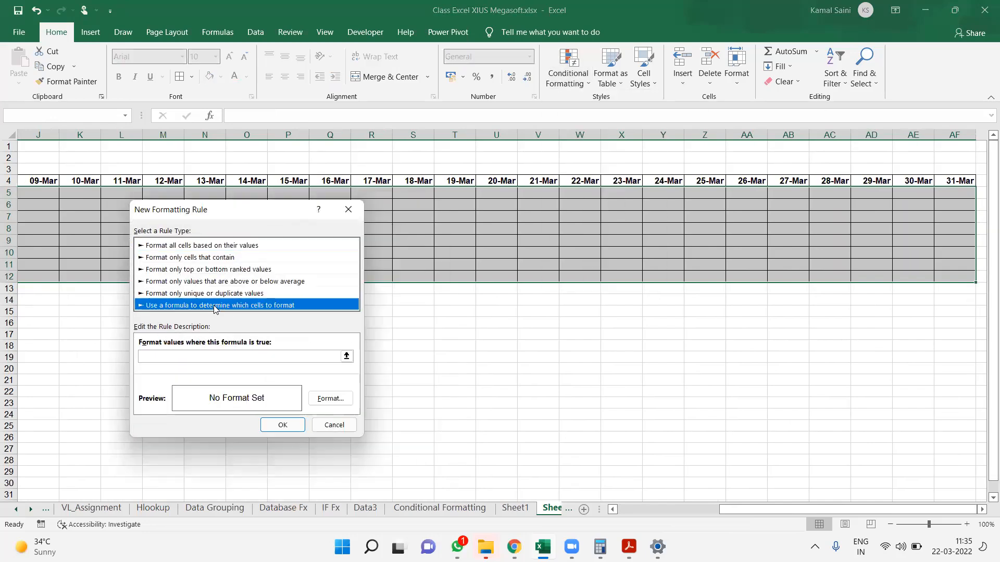
key("Escape")
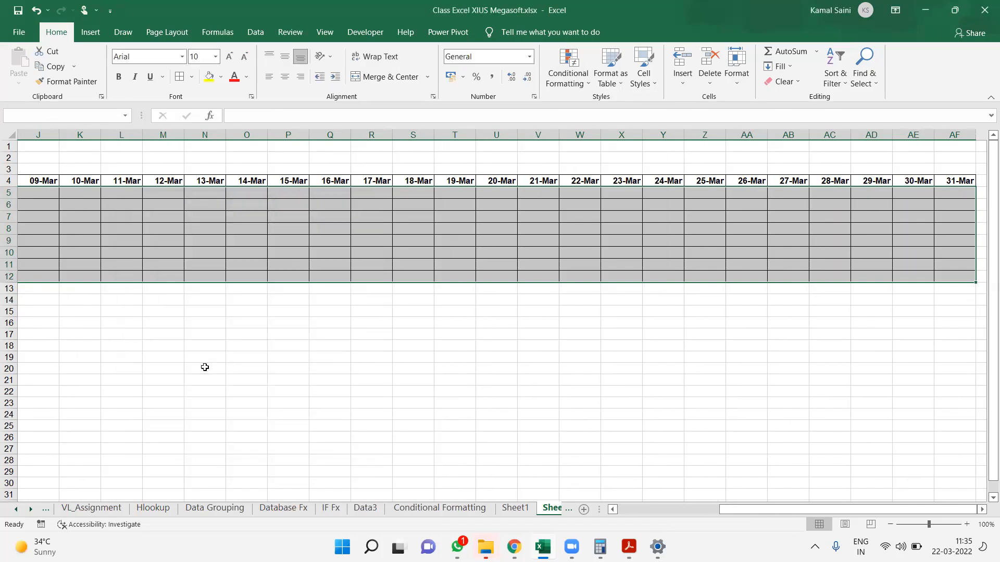
Enter a WEEKDAY formula in B3 that refers to the date in B4
key("Up")
key("Right")
key("Up")
type("=week")
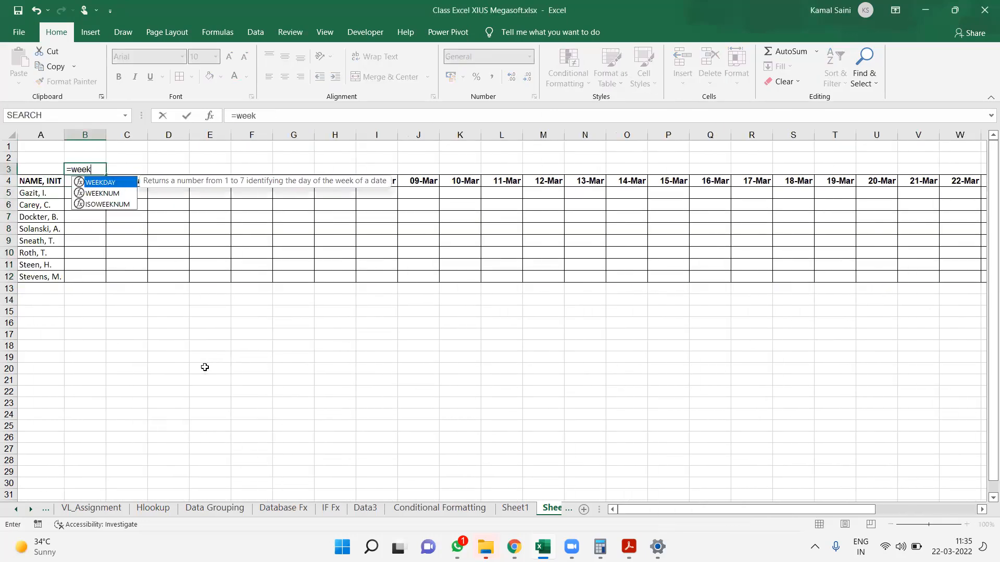
key("Tab")
key("Down")
key("Return")
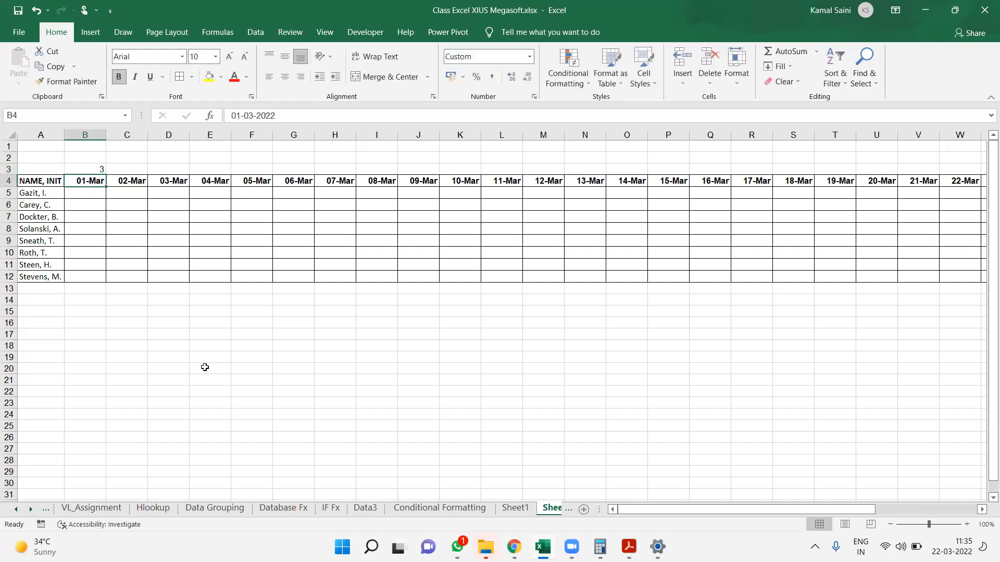
Fill the WEEKDAY formula from B3 across row 3 to AF3, above all the dates
key("ctrl+Right")
key("Up")
key("ctrl+shift+Left")
key("ctrl+r")
key("Left")
key("Down")
key("ctrl+Left")
key("Right")
Start a new conditional formatting rule for B5:AF12 that uses a formula to determine which cells to format
key("Down")
key("shift+Down")
key("shift+Down")
key("shift+Down")
key("shift+Down")
key("shift+Down")
key("shift+Down")
key("shift+Down")
key("shift+Down")
key("shift+Right")
key("shift+Up")
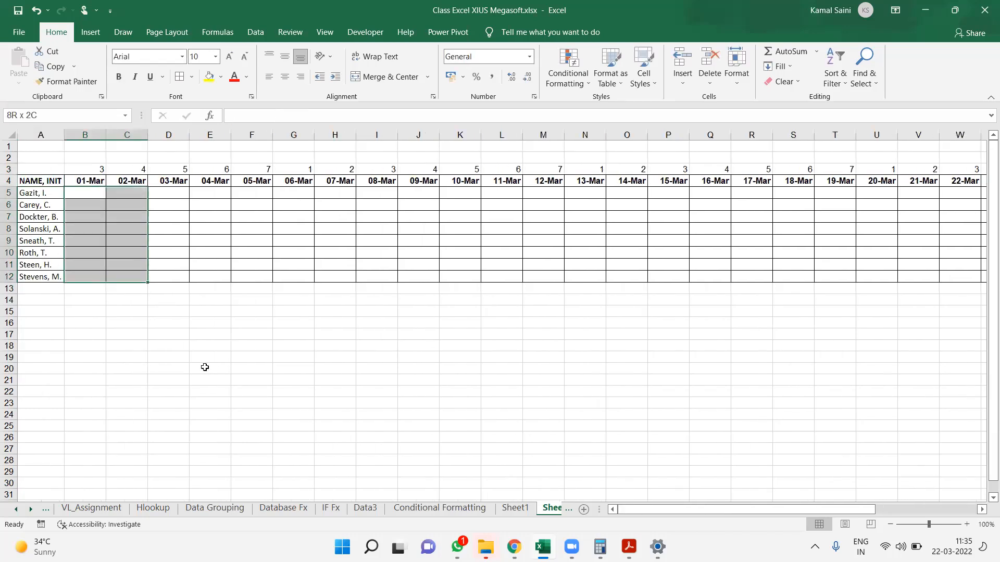
key("shift+Right")
key("shift+Right")
key("shift+Right")
key("shift+Right")
key("shift+Right")
key("shift+Right")
key("shift+Right")
key("shift+Right")
key("shift+Right")
key("shift+Right")
key("shift+Right")
key("shift+Right")
key("shift+Right")
key("shift+Right")
key("shift+Right")
key("shift+Right")
key("shift+Right")
key("shift+Right")
key("shift+Right")
key("shift+Right")
key("shift+Right")
key("shift+Right")
key("shift+Right")
key("shift+Right")
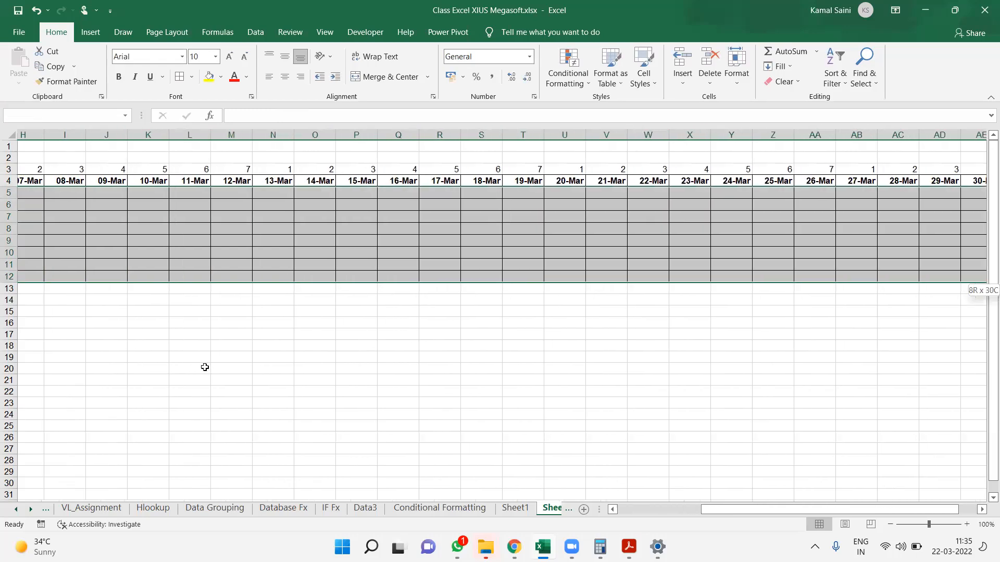
key("shift+Left")
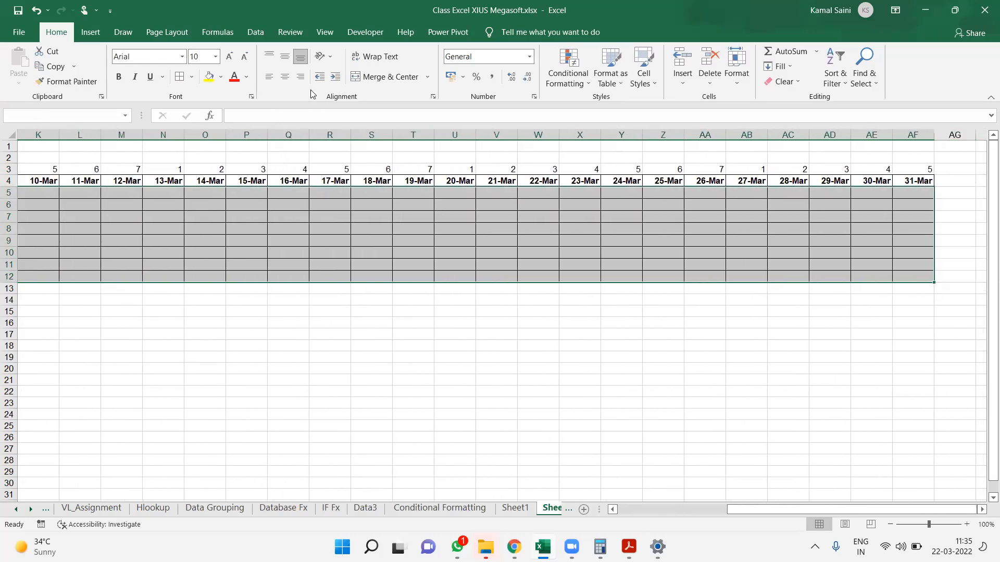
left_click(586, 81)
left_click(583, 245)
left_click(223, 294)
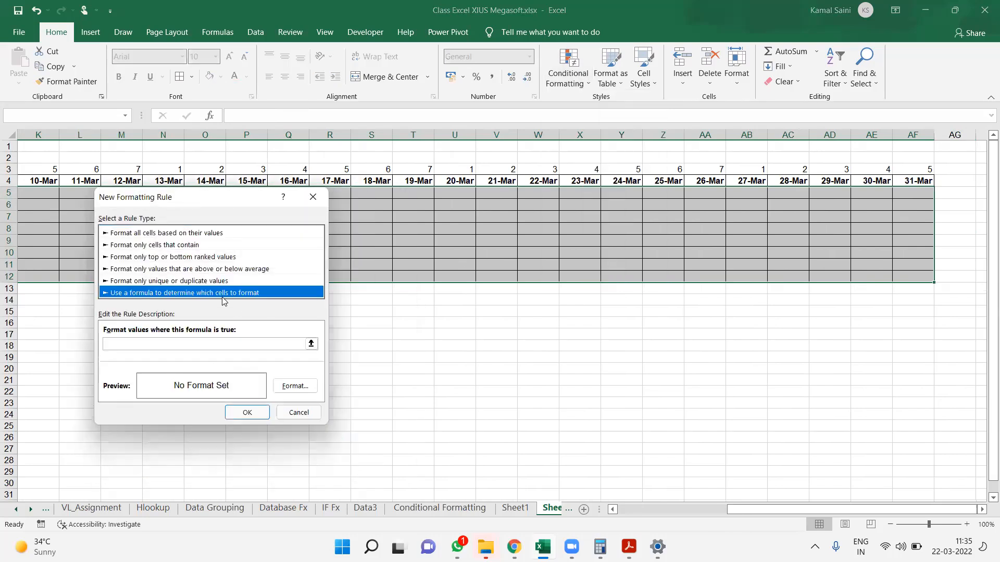
Enter =weekday(B$4)=1 as the formula of the new formatting rule
left_click(198, 342)
type("=week")
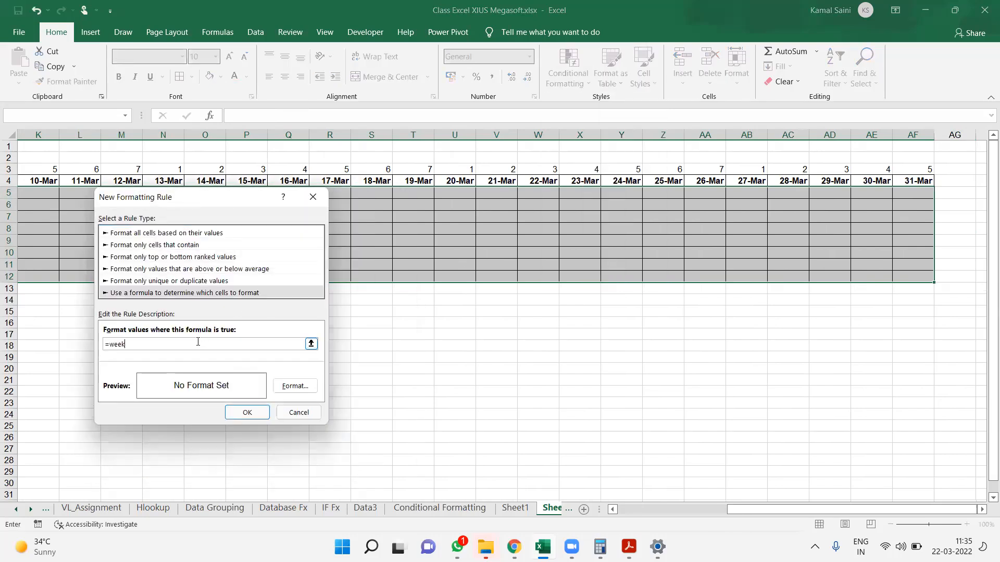
type("day(B")
Give the new rule a light green fill and apply it to B5:AF12
left_click(295, 386)
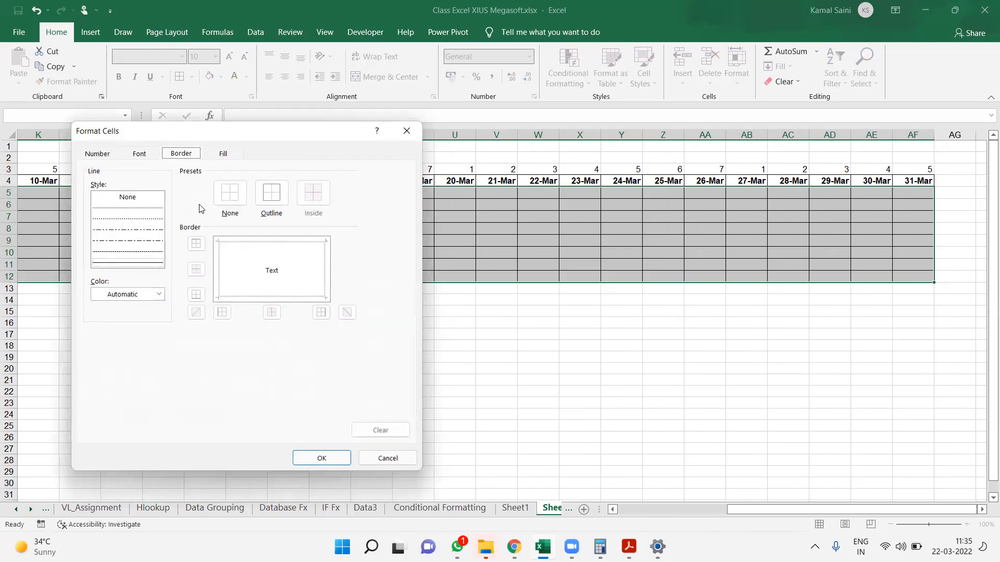
left_click(223, 153)
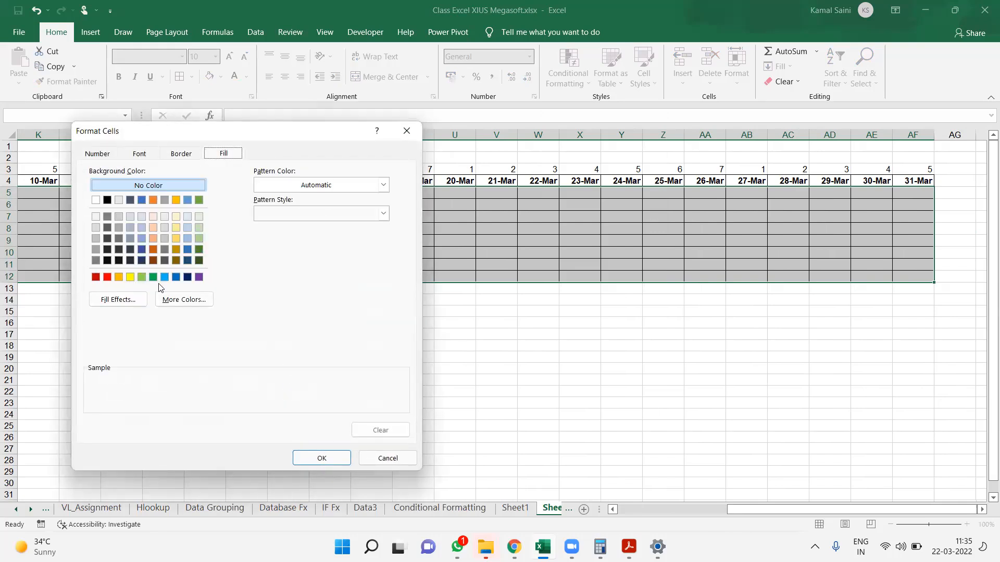
left_click(141, 276)
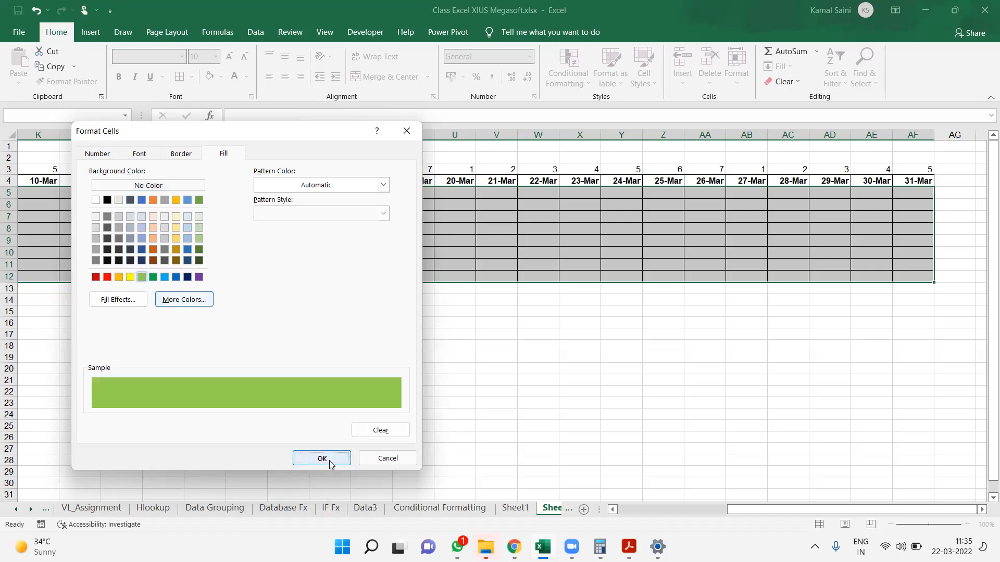
left_click(322, 458)
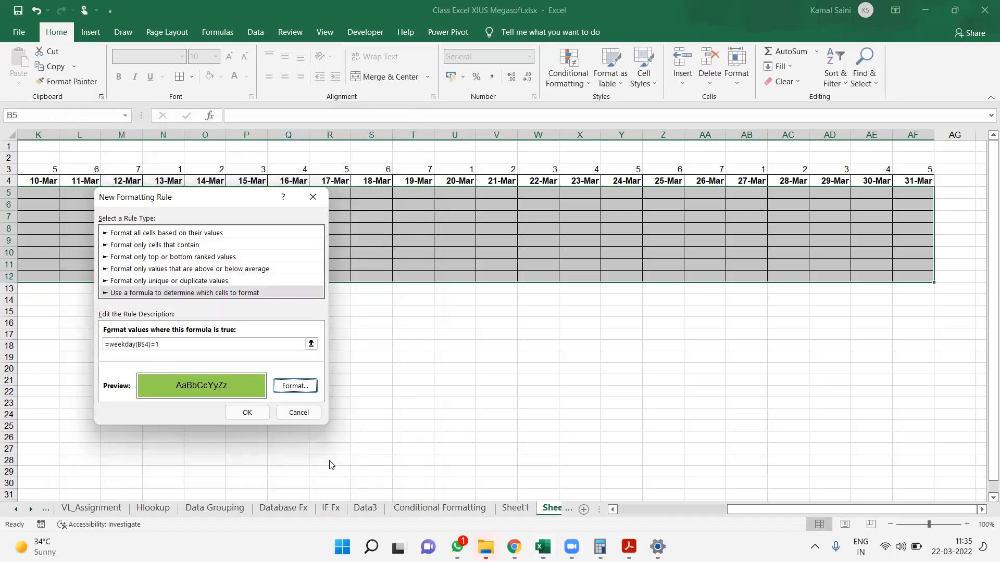
left_click(245, 415)
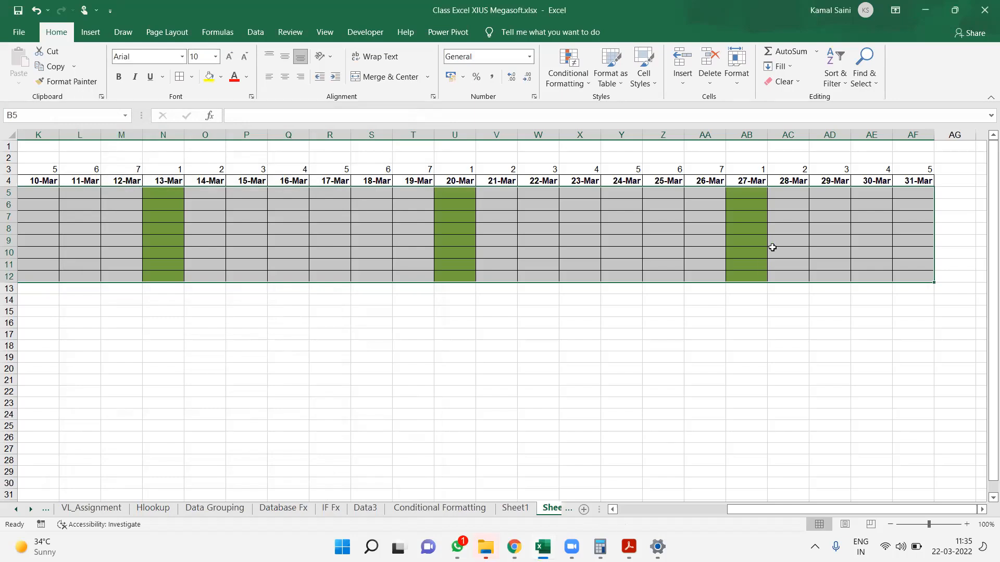
Deselect the grid and check the highlighted dates against the system calendar
left_click(305, 312)
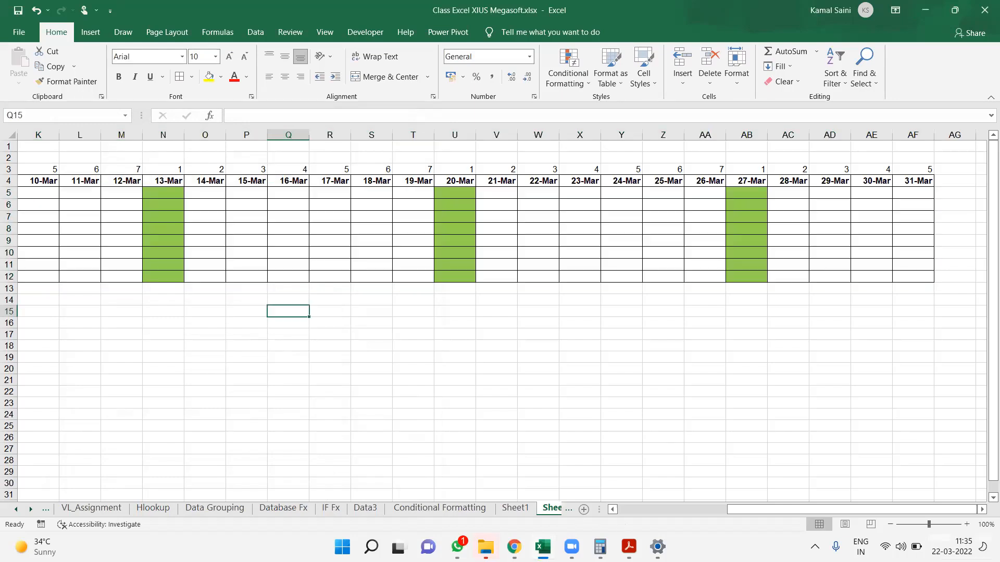
left_click(952, 546)
left_click(603, 315)
left_click_drag(927, 192, 188, 319)
key("shift+Up")
key("shift+Up")
key("shift+Up")
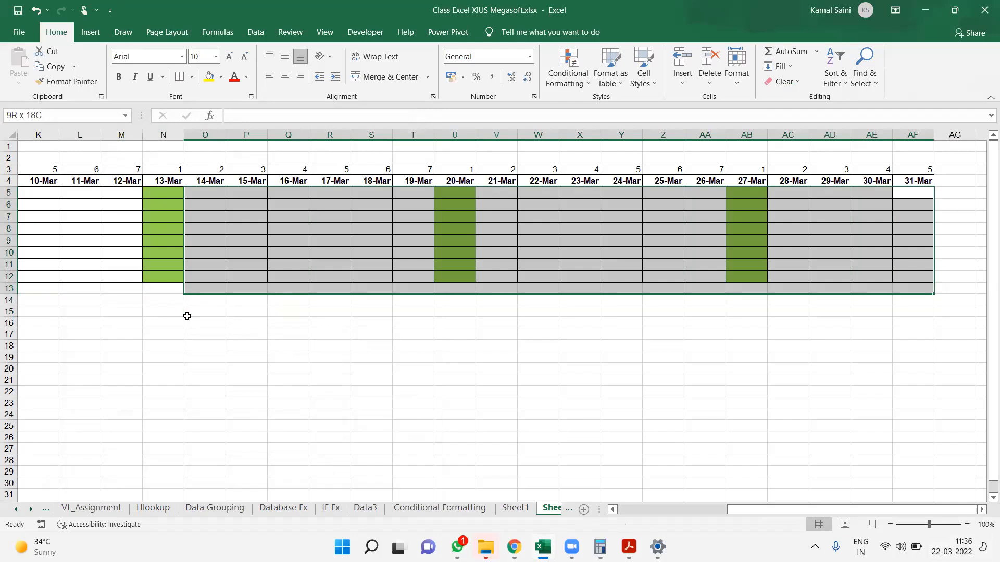
key("shift+Left")
key("shift+Left")
key("shift+Left")
key("shift+Left")
key("shift+Left")
key("shift+Left")
key("shift+Left")
key("shift+Left")
key("shift+Left")
key("shift+Left")
key("shift+Left")
key("shift+Left")
key("shift+Left")
key("shift+Left")
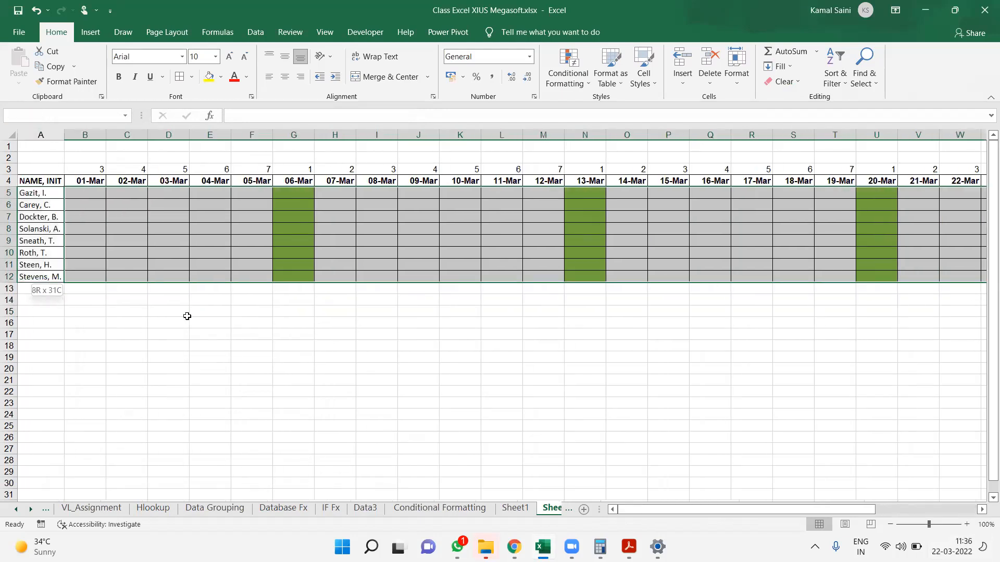
left_click(186, 316)
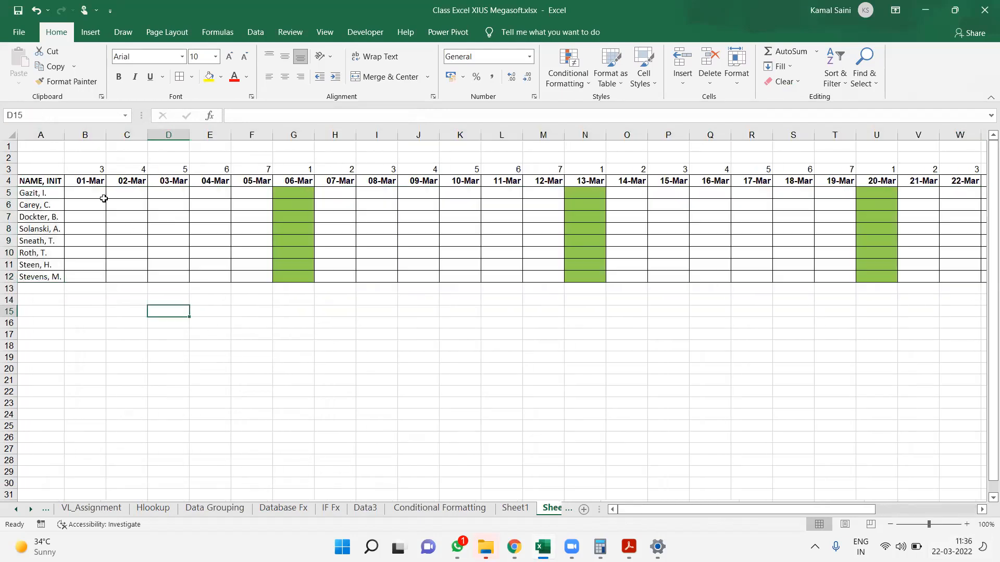
Select the grid B5:AF12 and compare its weekend dates with the system calendar for March 2022
left_click_drag(91, 197, 937, 271)
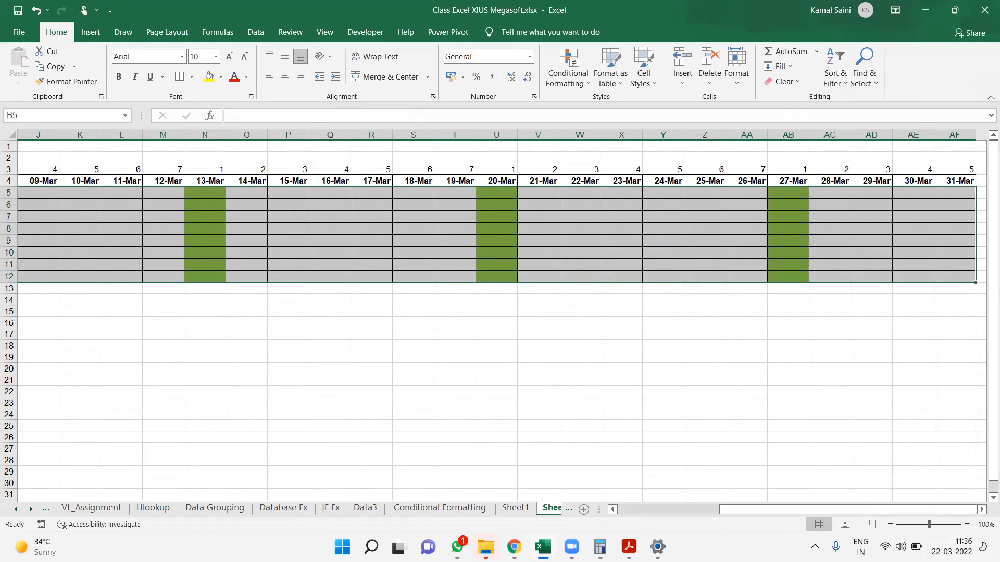
left_click(951, 546)
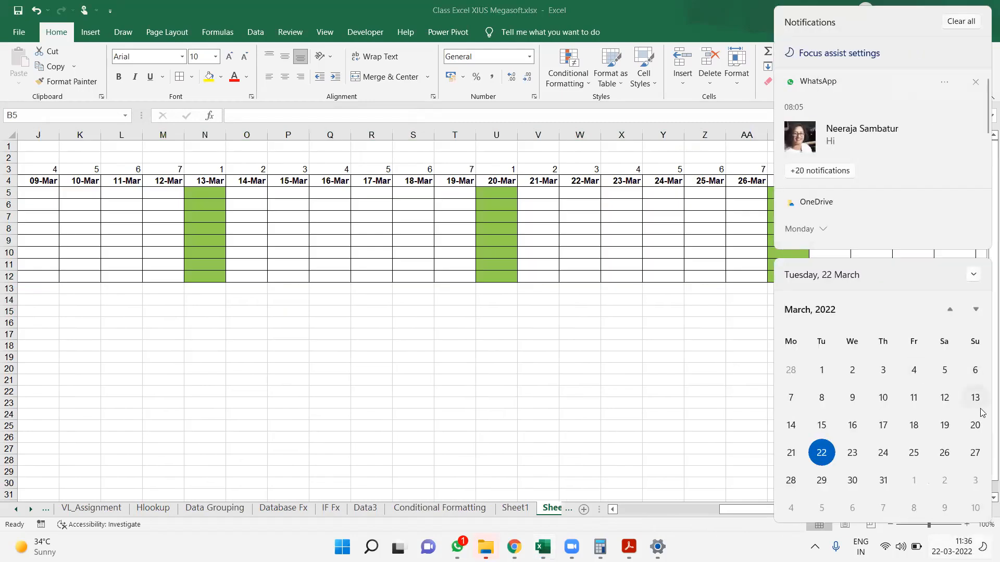
left_click(667, 501)
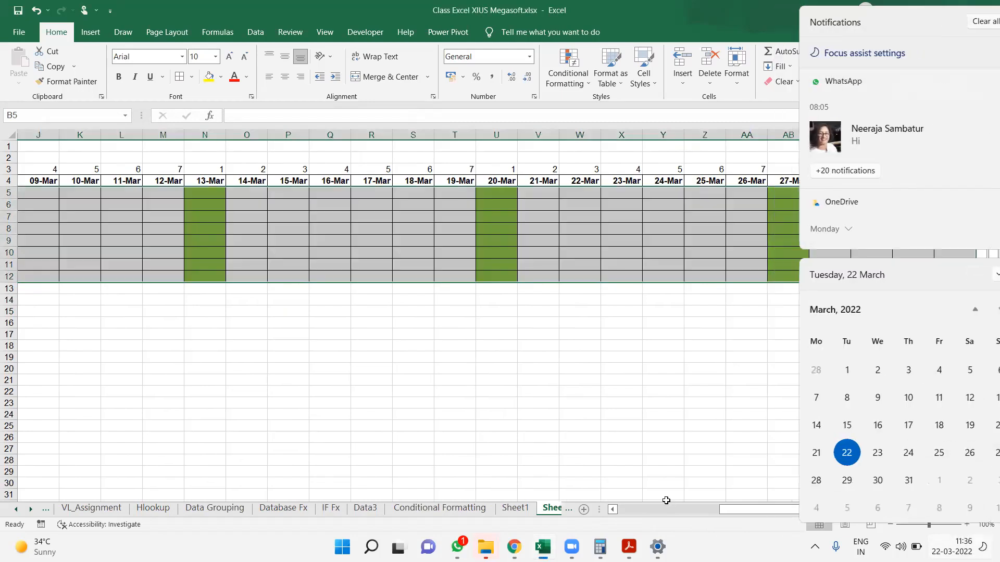
Change the existing conditional formatting rule's formula to =OR(WEEKDAY(B$4)=1,WEEKDAY(B$4)=7) and apply it to the selected grid
left_click(568, 85)
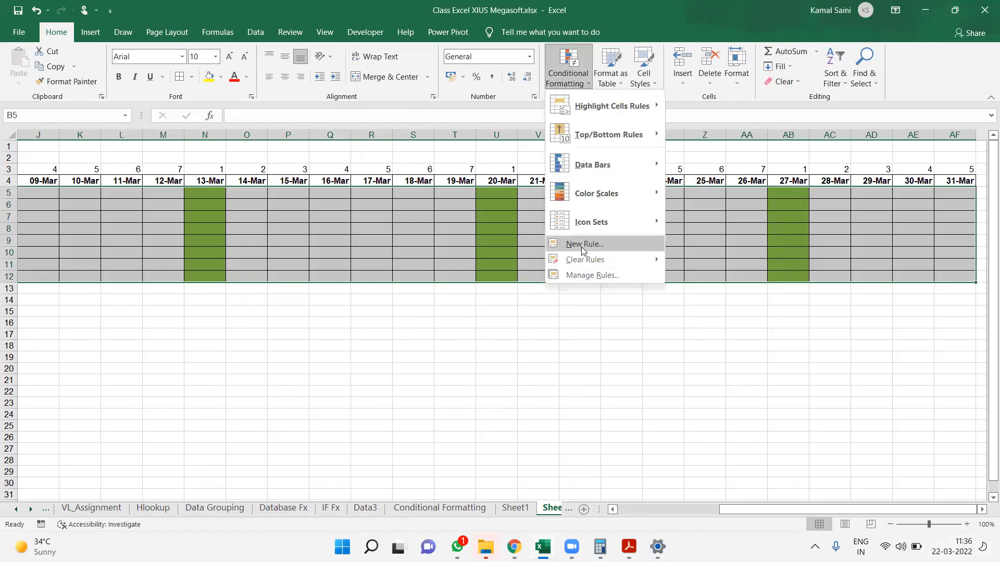
left_click(583, 276)
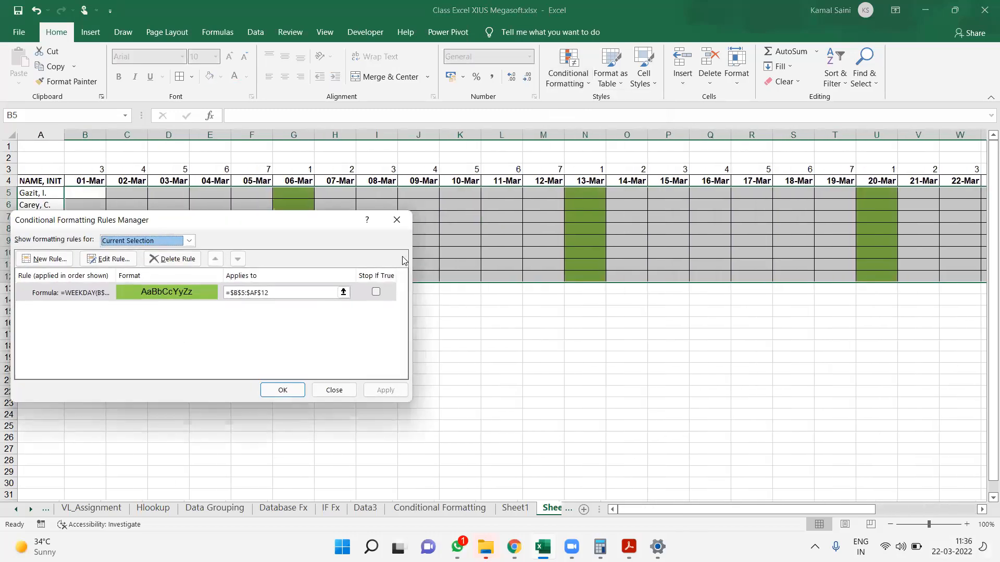
double_click(78, 291)
left_click(109, 344)
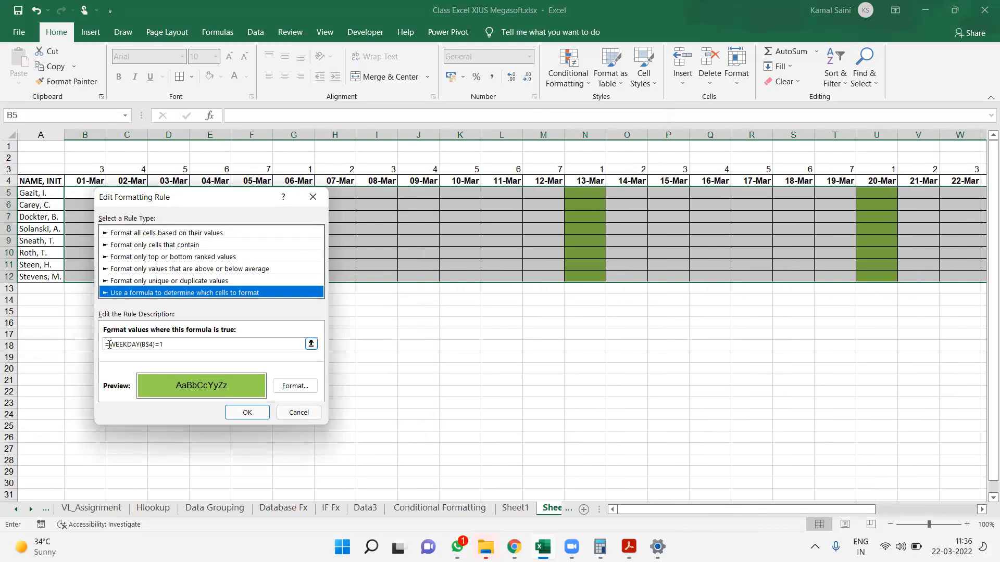
type("or(")
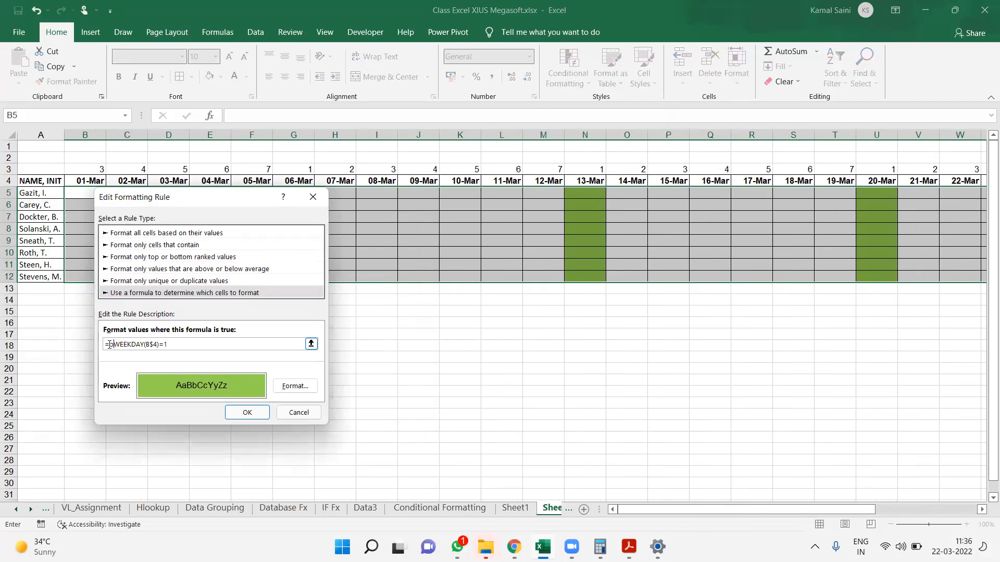
left_click_drag(176, 344, 119, 341)
key("ctrl+c")
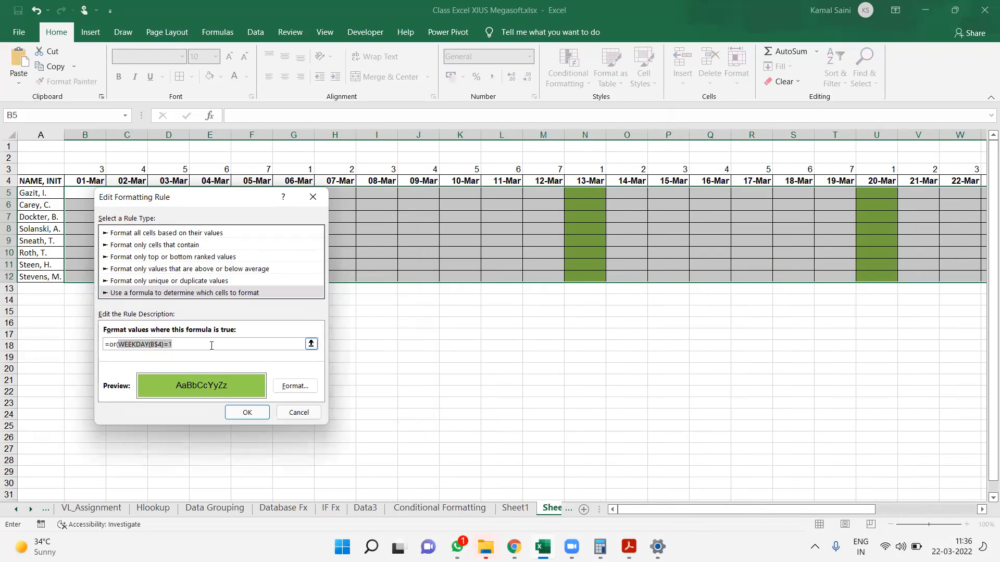
left_click(211, 345)
type(",")
key("ctrl+v")
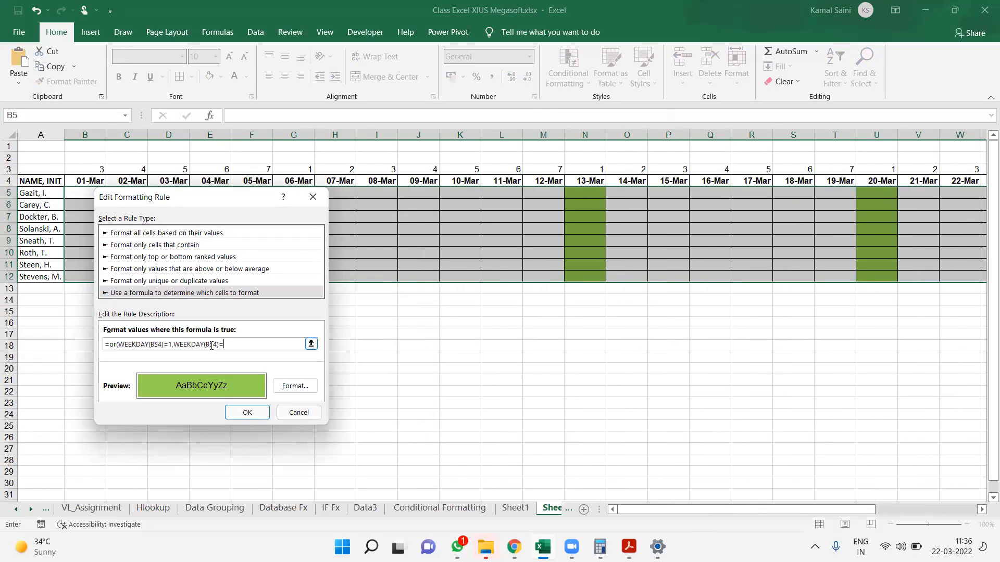
left_click(252, 414)
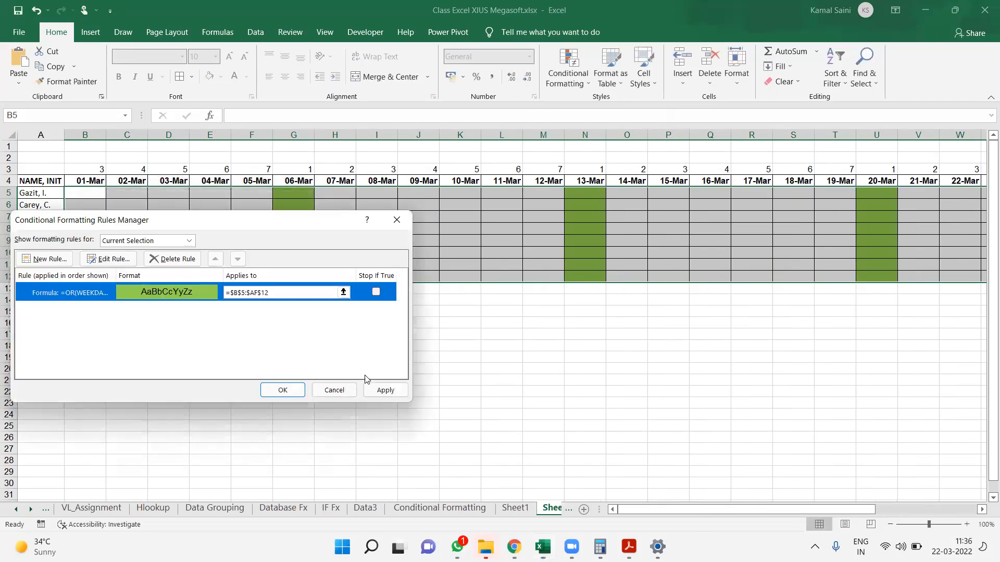
left_click(386, 390)
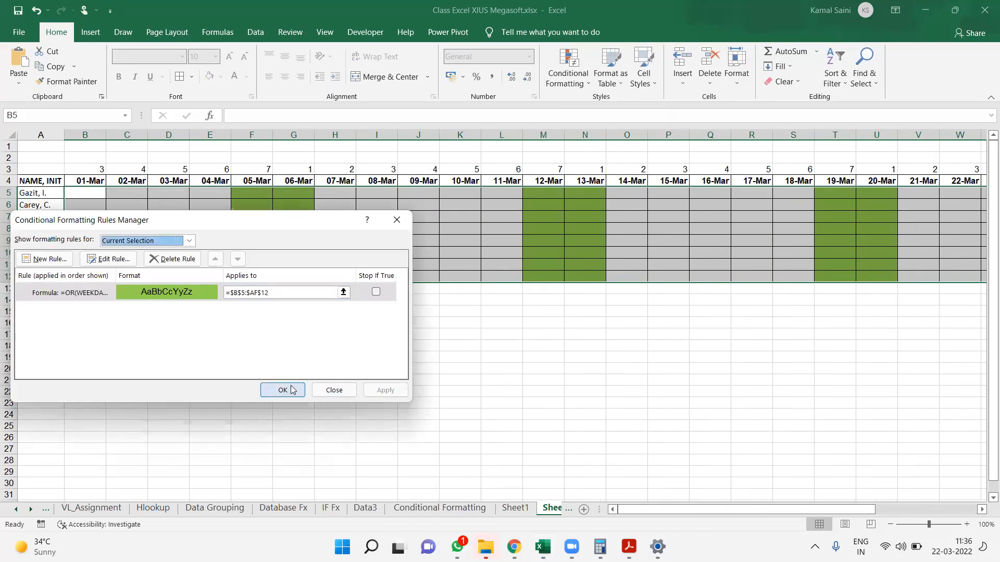
Copy the OR formula from the formatting rule and place it as visible text in A17
double_click(197, 294)
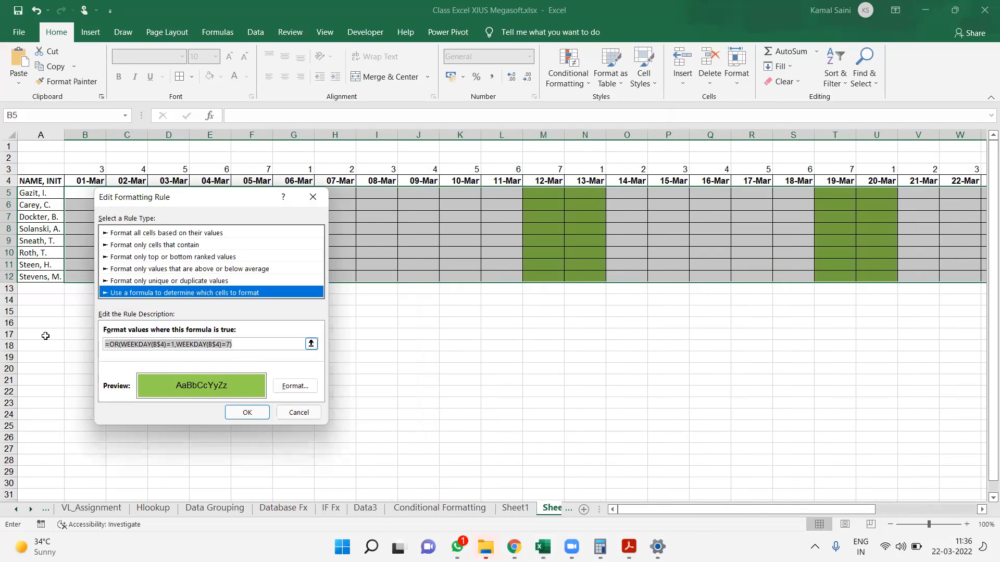
key("Return")
key("Return")
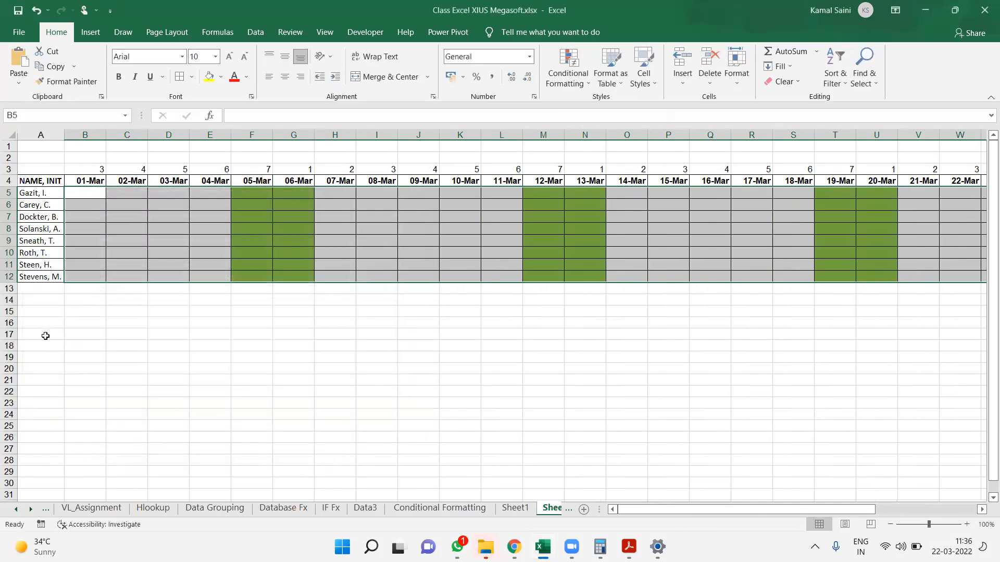
left_click(45, 335)
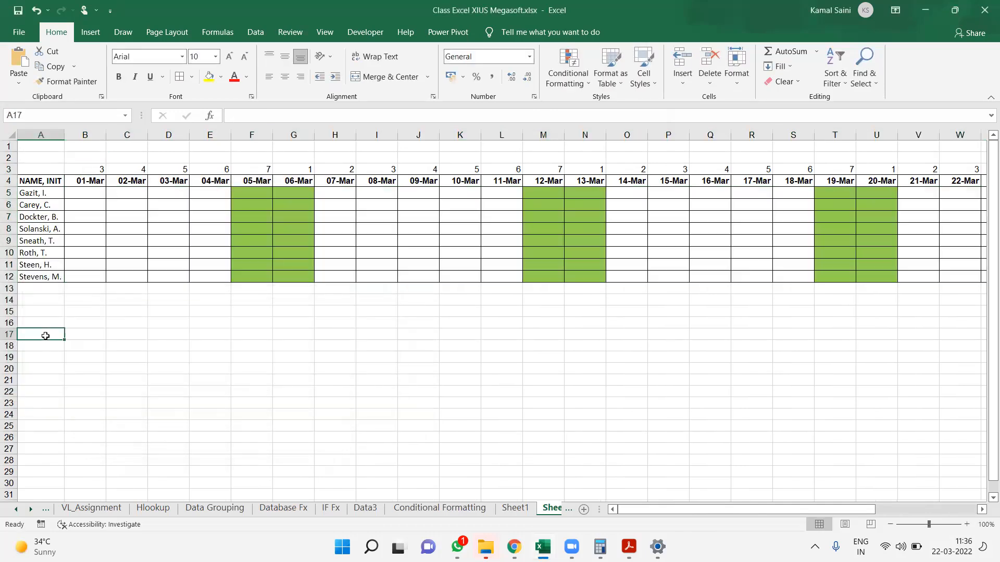
key("ctrl+v")
key("Return")
Increase the font size of the formula text in A17 to 16
left_click(46, 338)
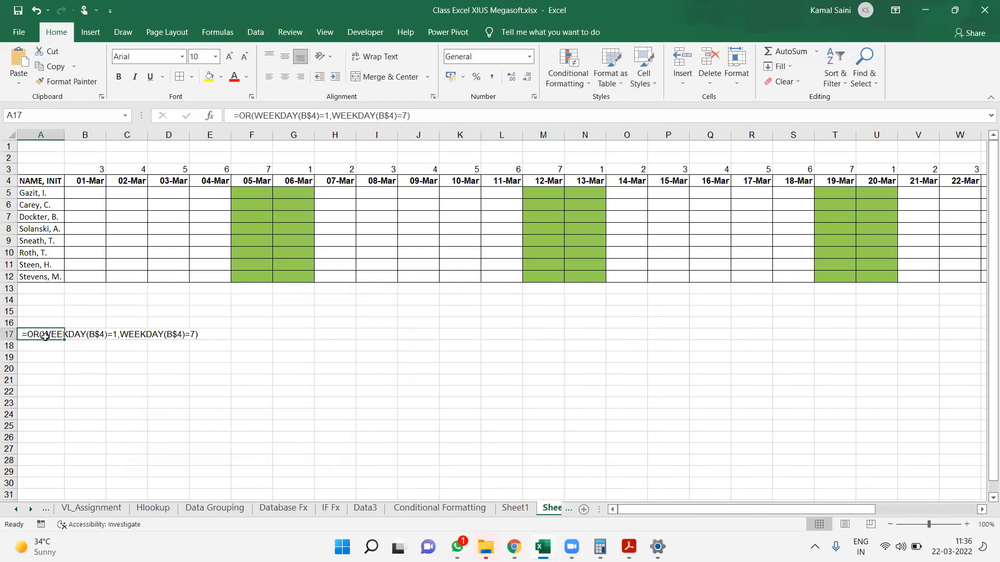
left_click(230, 56)
left_click(229, 56)
left_click(229, 55)
left_click(229, 56)
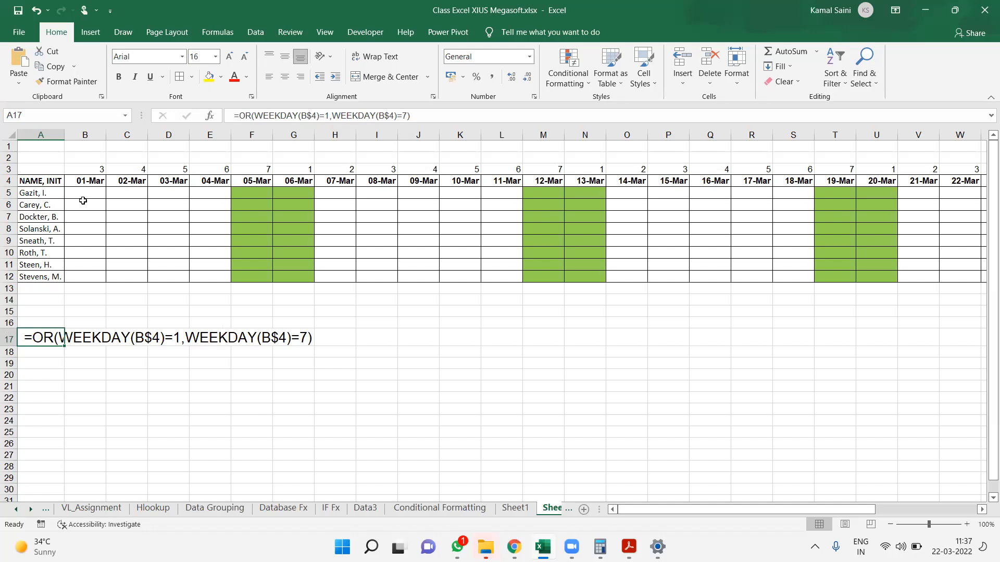
Replace the first date header in B4 with 1 Apr
left_click(86, 182)
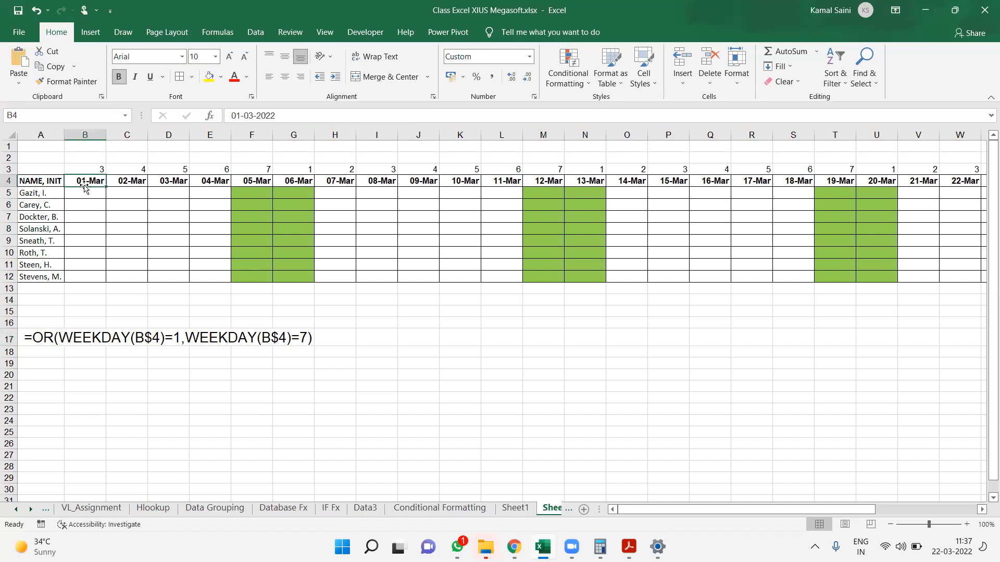
type("1 Fe")
key("BackSpace")
key("BackSpace")
type("ar")
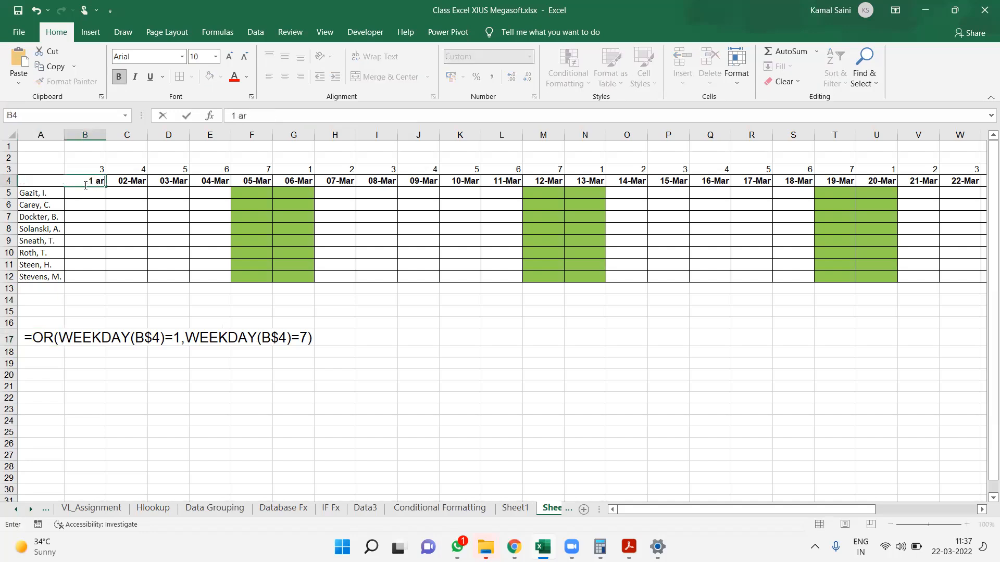
key("BackSpace")
type("pr")
key("Return")
Fill the date series from B4 across the header row to AF4
left_click(85, 186)
mouse_move(105, 184)
left_mouse_down()
mouse_move(916, 180)
mouse_move(987, 168)
mouse_move(916, 170)
left_mouse_up()
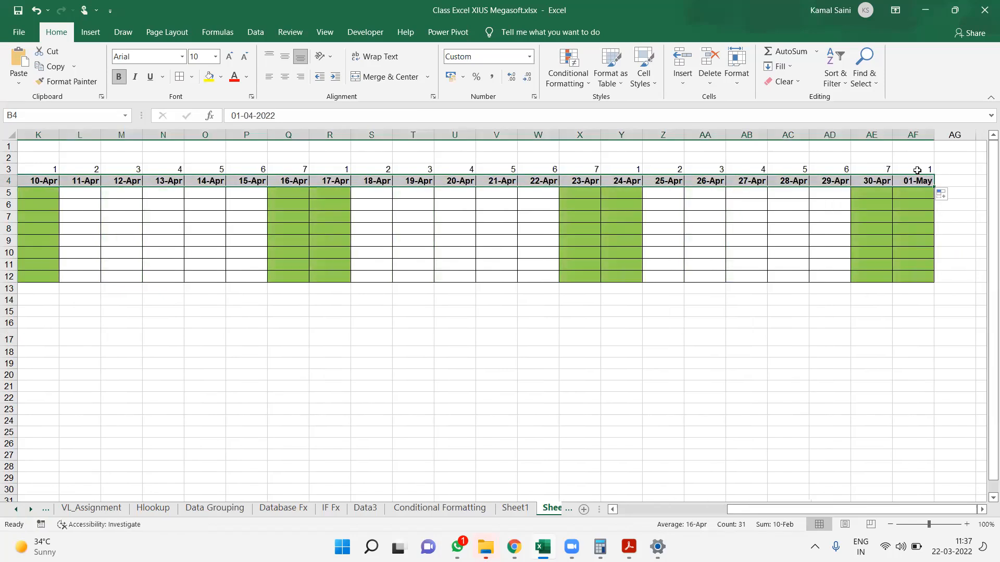
scroll(916, 170, "left", 5)
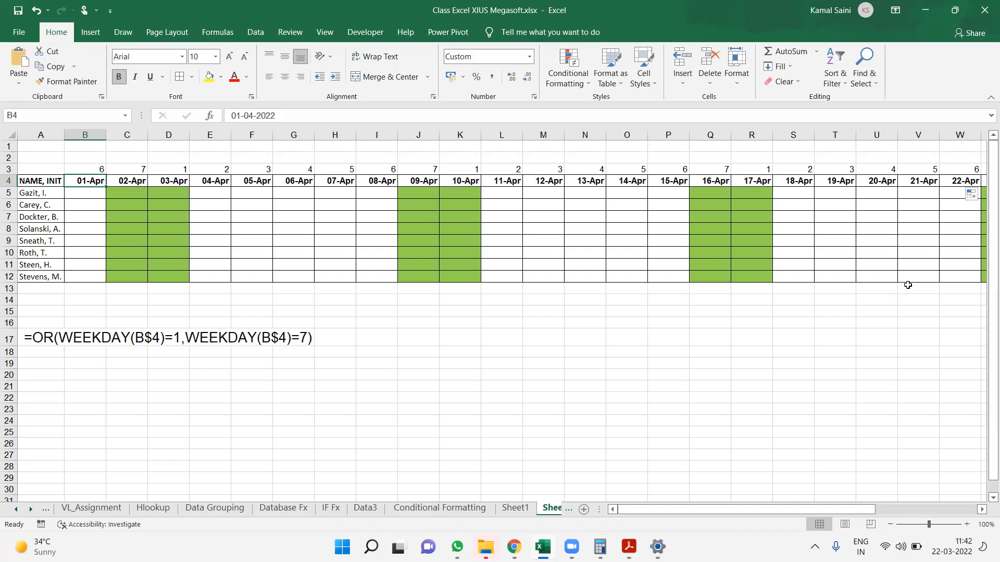
Look over the =A1<>"" table example on Sheet1, then return to the weekend date grid on Sheet2
left_click(555, 513)
left_click(440, 507)
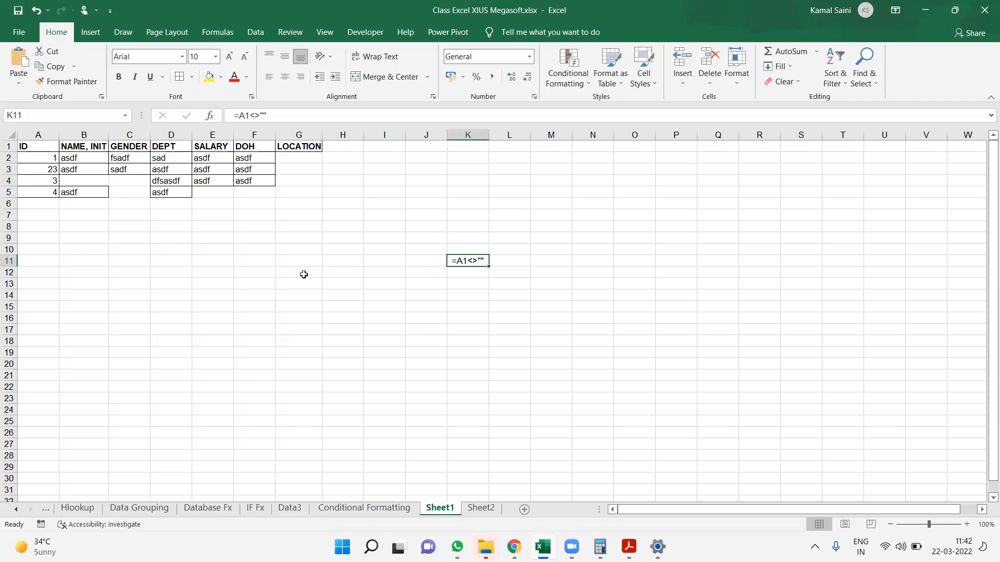
key("Left")
key("Left")
key("Left")
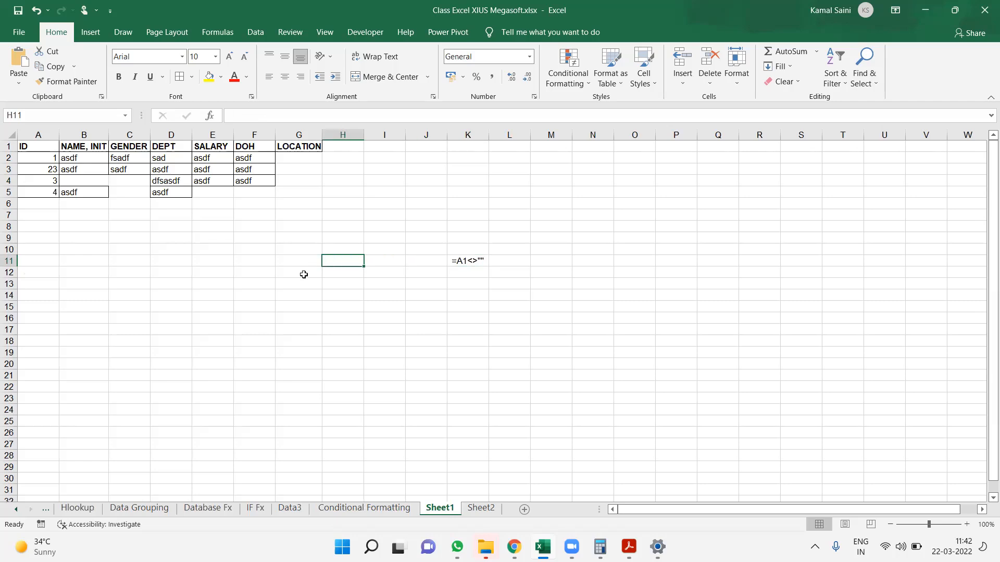
scroll(252, 279, "right", 7)
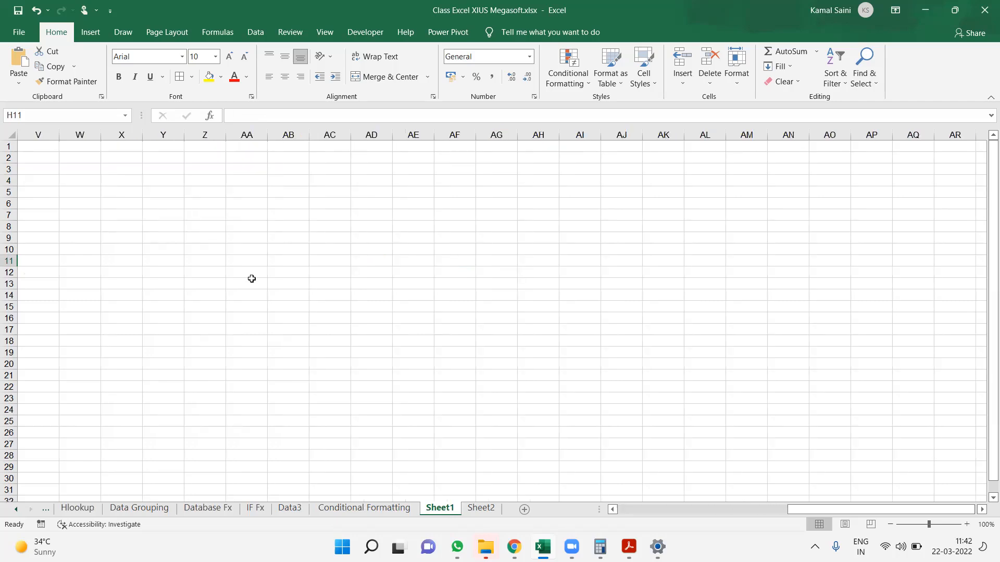
left_click(401, 511)
left_click(443, 509)
left_click(481, 509)
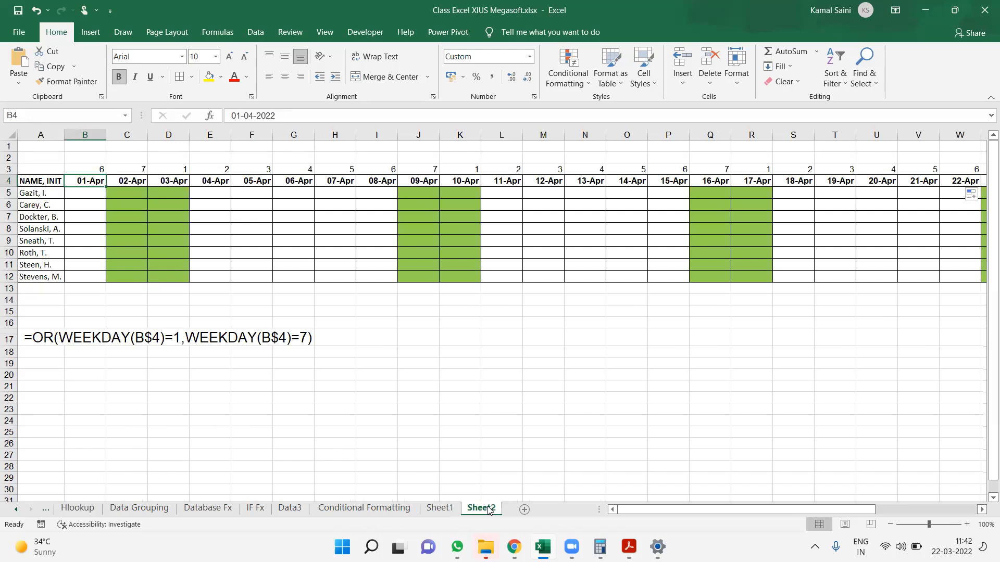
left_click(9, 338)
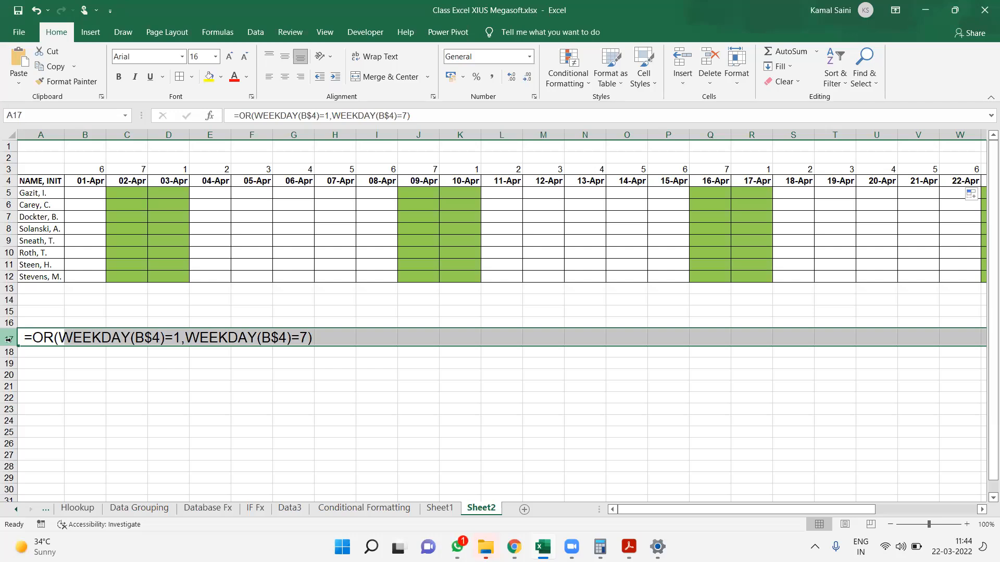
left_click(78, 248)
key("ctrl+Left")
key("ctrl+Up")
key("ctrl+shift+Down")
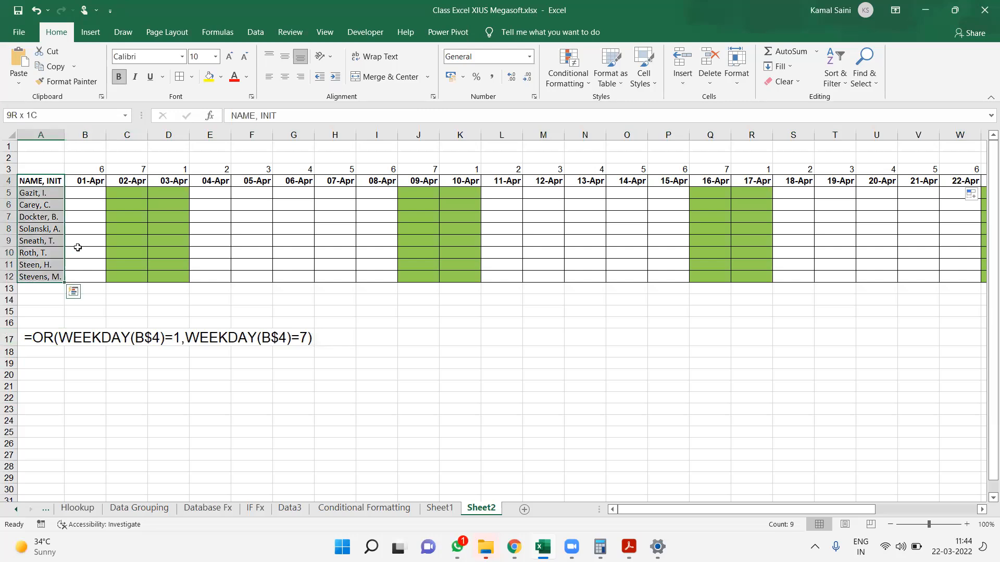
key("ctrl+shift+Right")
key("ctrl+Left")
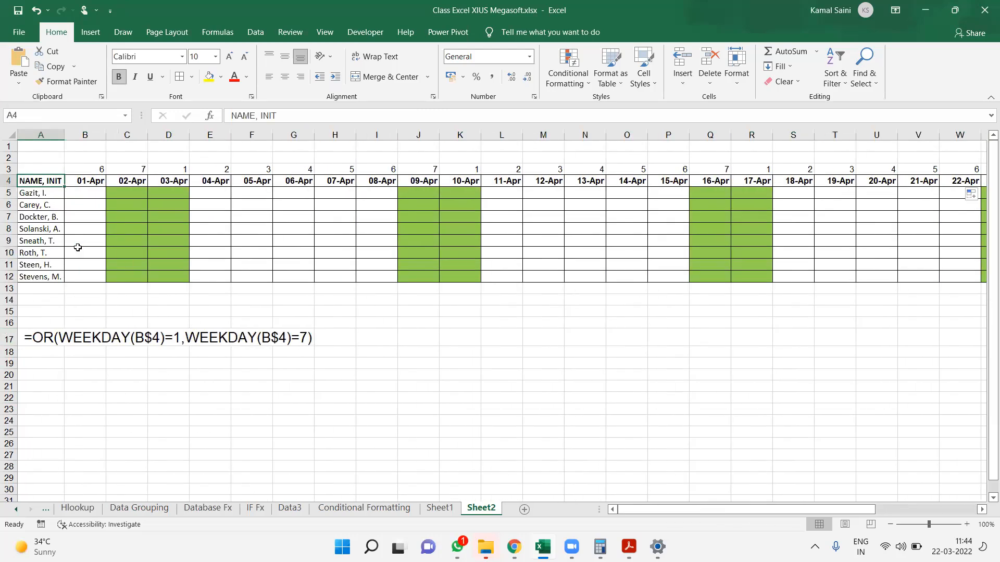
left_click(194, 319)
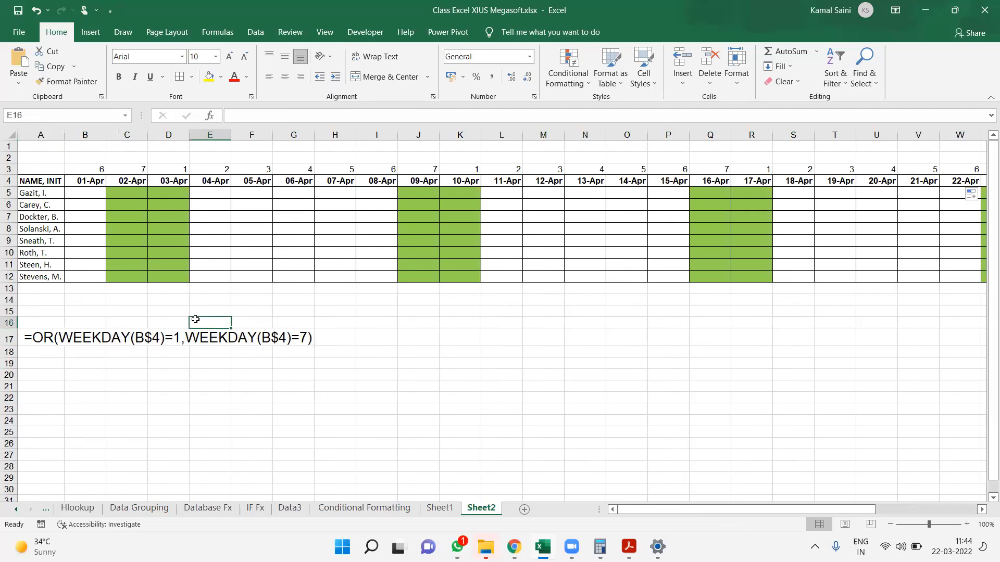
Return to cell A1 on Sheet1 and rename that sheet Magic Table
left_click(453, 513)
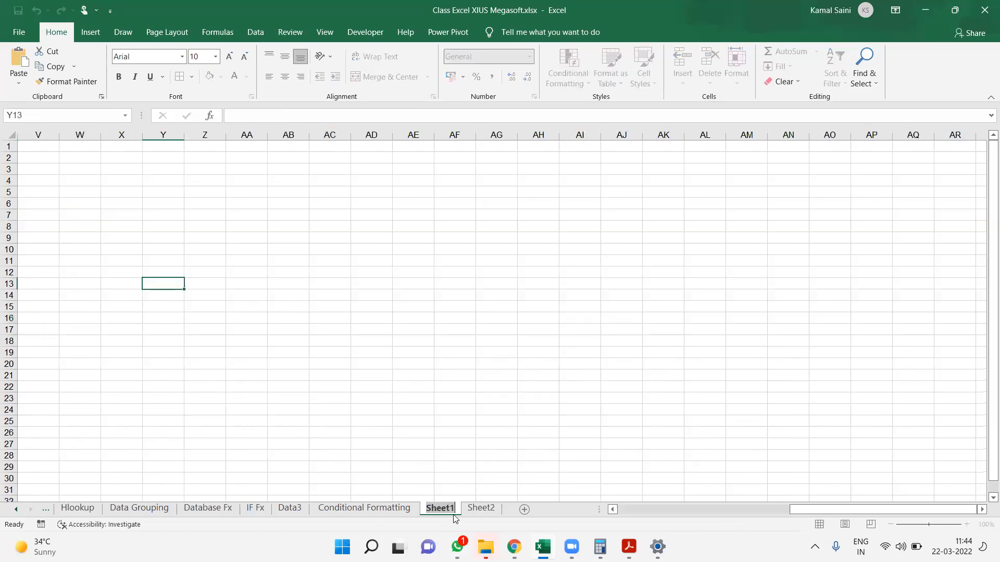
left_click(398, 422)
key("Home")
key("ctrl+Up")
key("ctrl+Up")
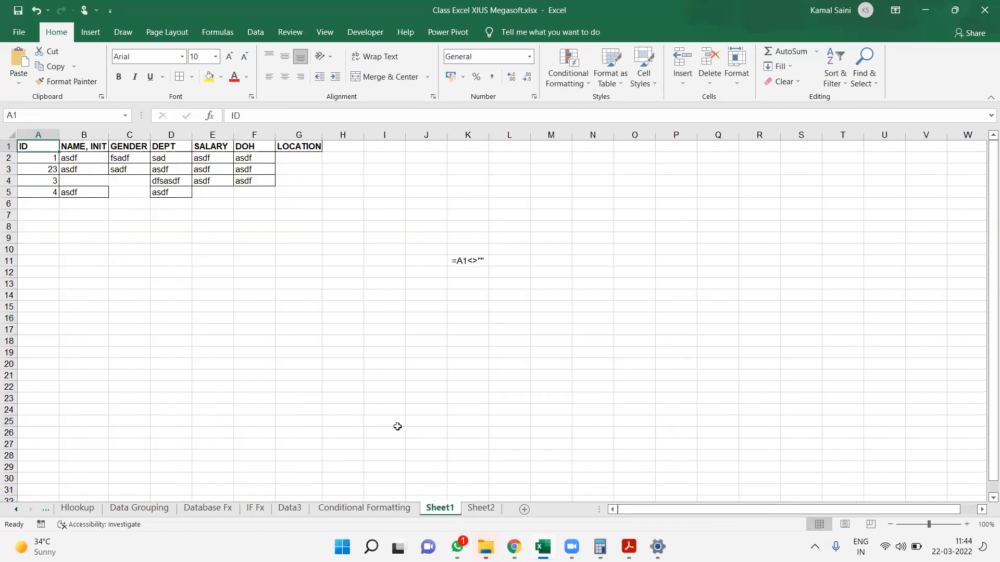
left_click(437, 510)
type("Magic Table")
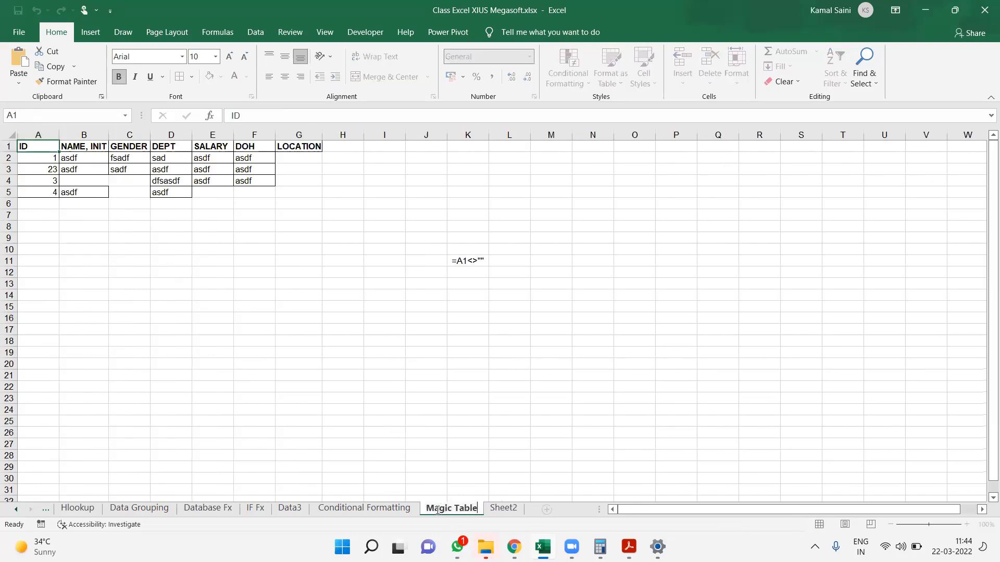
key("Return")
Rename Sheet2, which holds the weekend date grid, as Cond Formatting
left_click(514, 516)
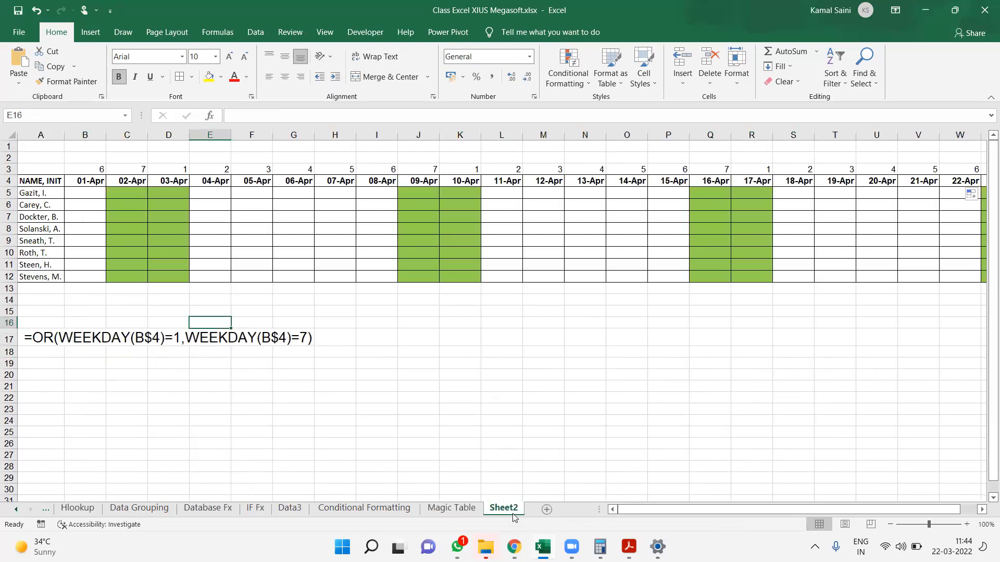
left_click(457, 508)
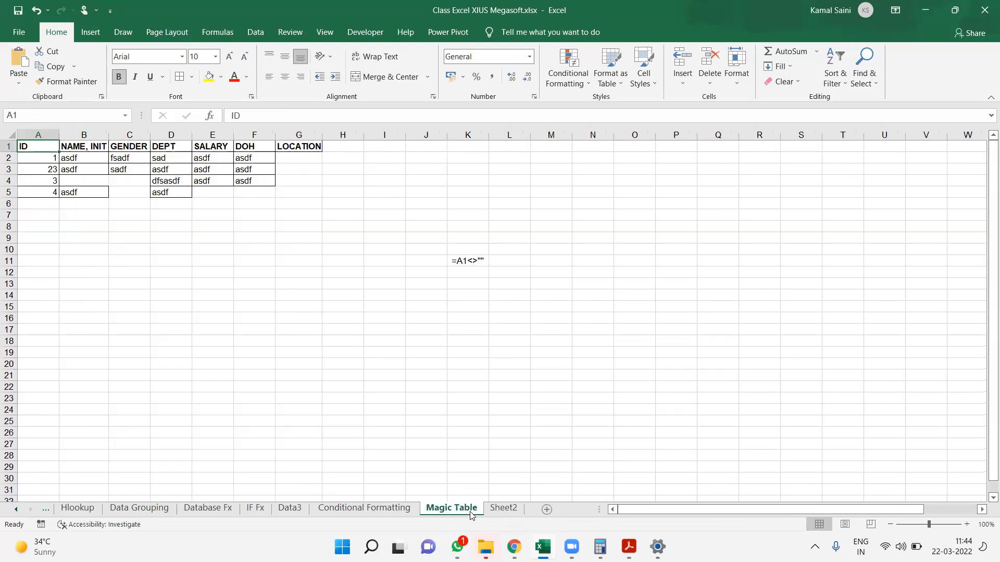
left_click(499, 511)
type("Cond")
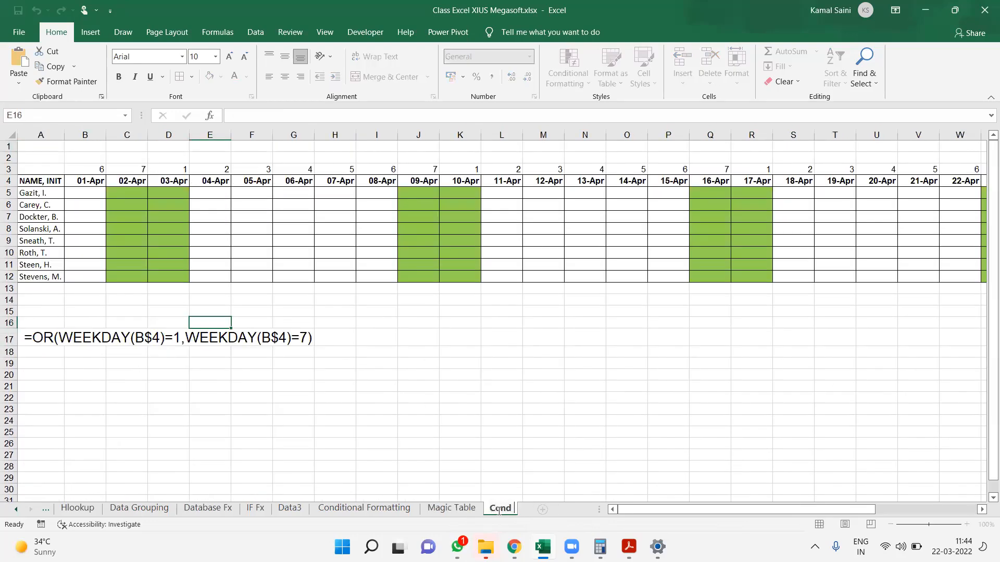
type(" Formatting")
key("Return")
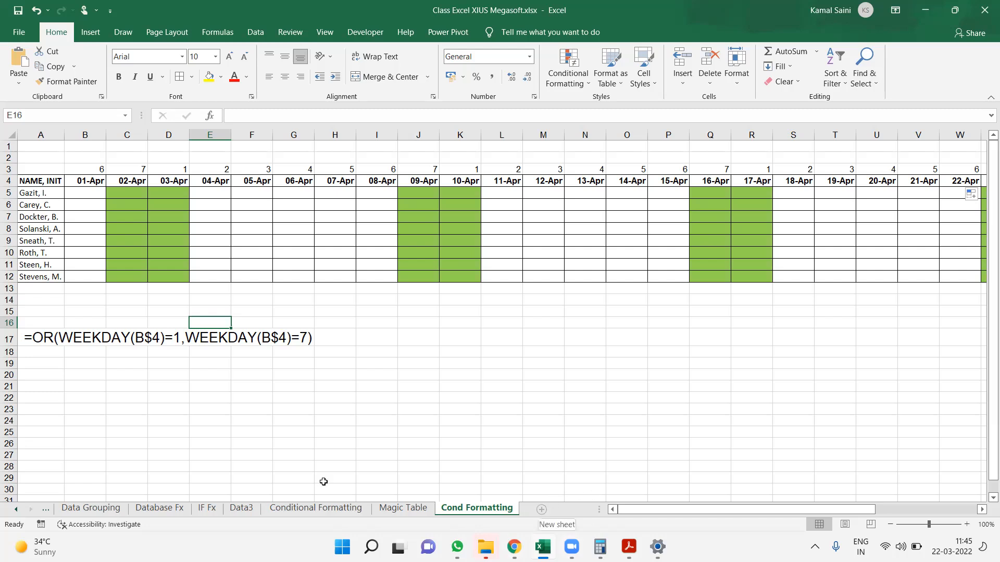
Start a holiday list below the formula text with the heading Public Off in A22 and the date 1 apr in A23
left_click(174, 400)
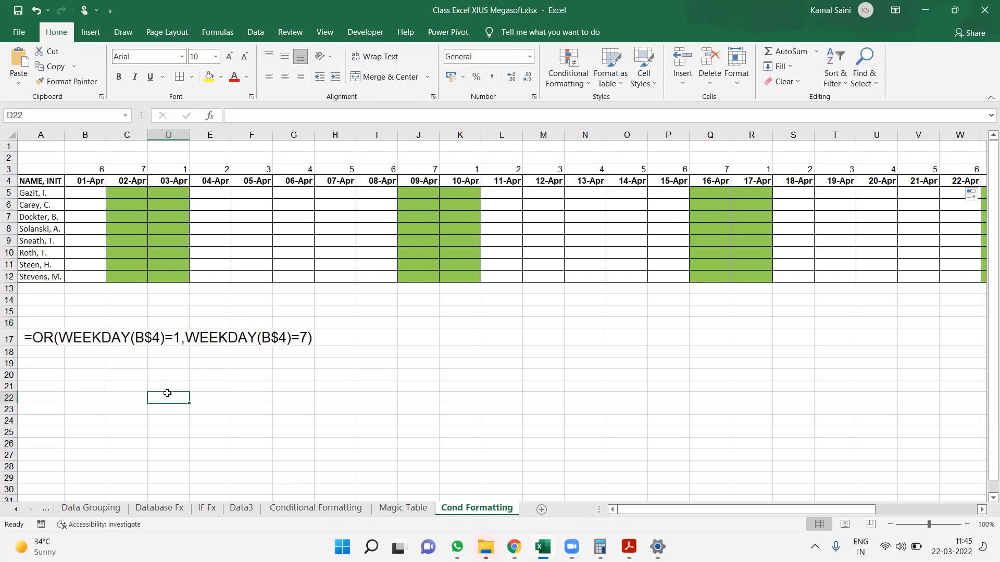
left_click(58, 376)
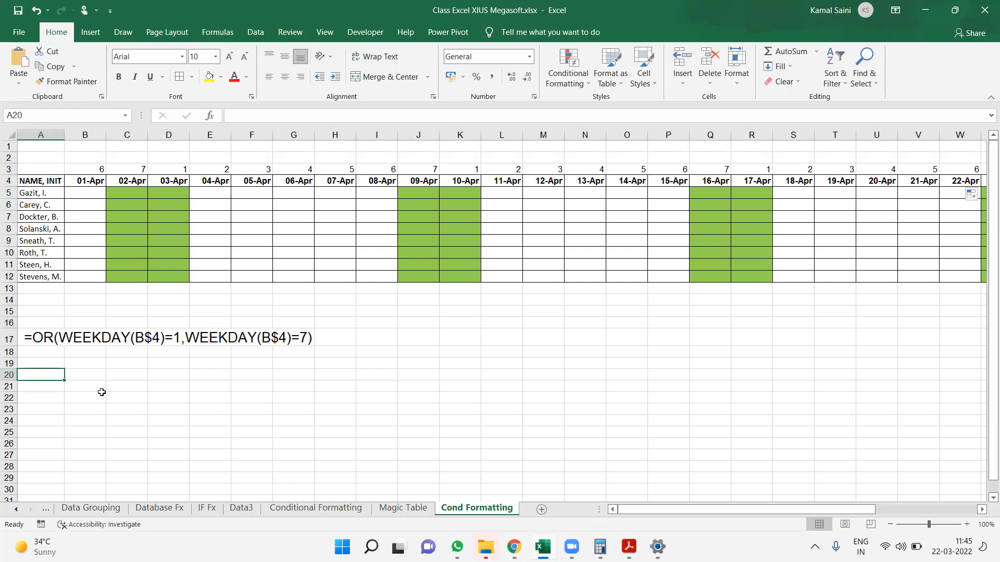
key("Down")
key("Down")
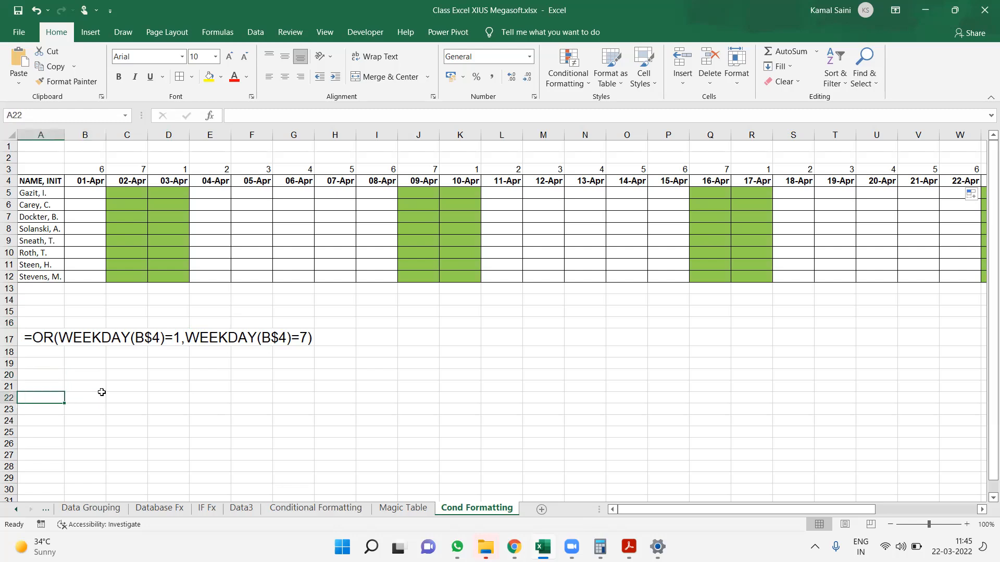
type("Public Off")
key("Return")
type("1 Ma")
key("BackSpace")
key("BackSpace")
type("apr")
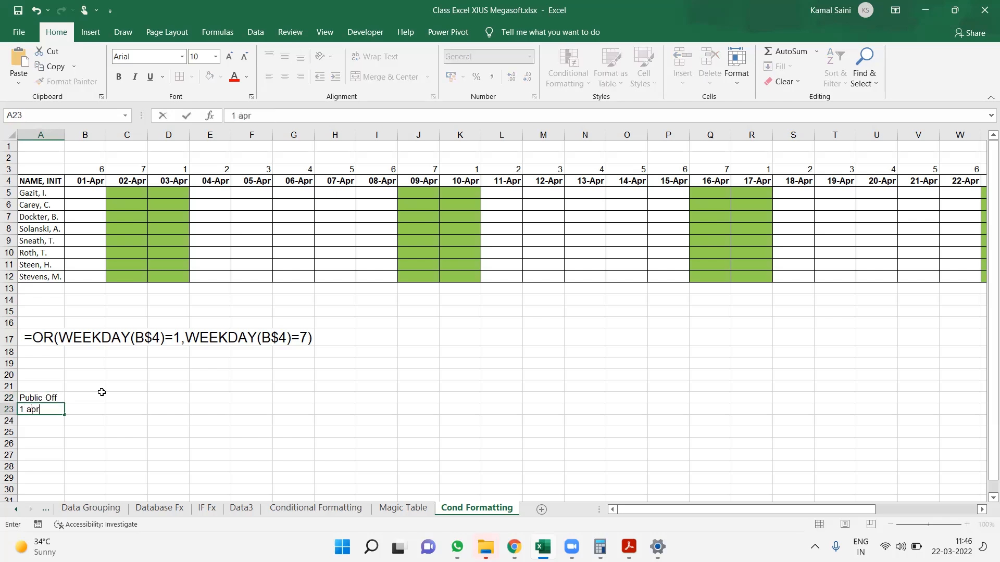
key("Return")
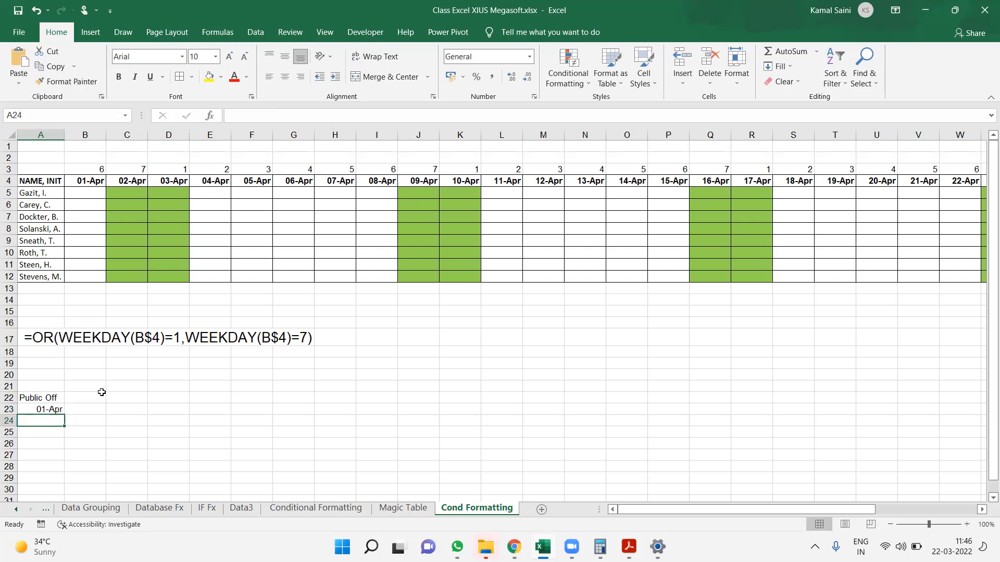
type("31 APr")
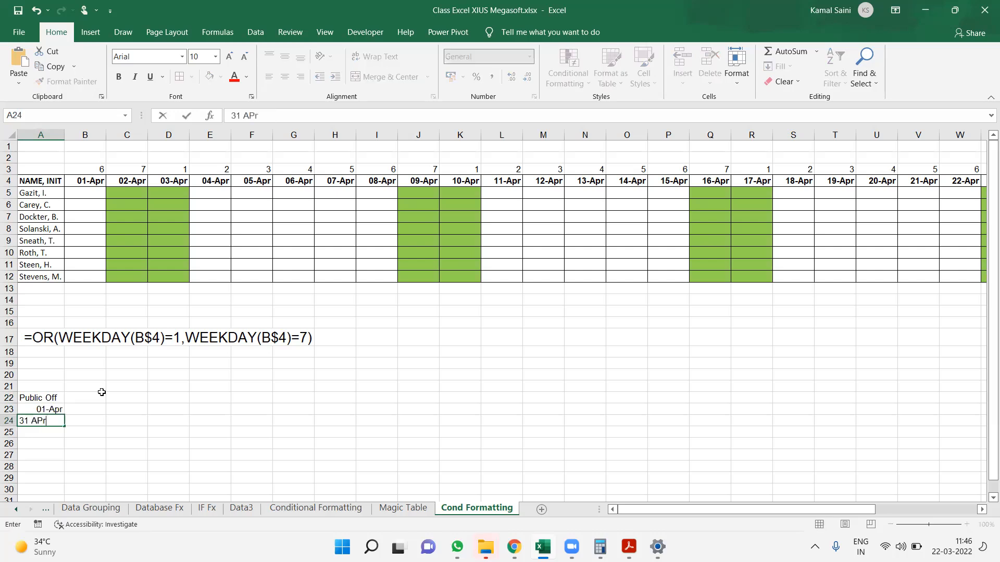
key("Return")
key("Up")
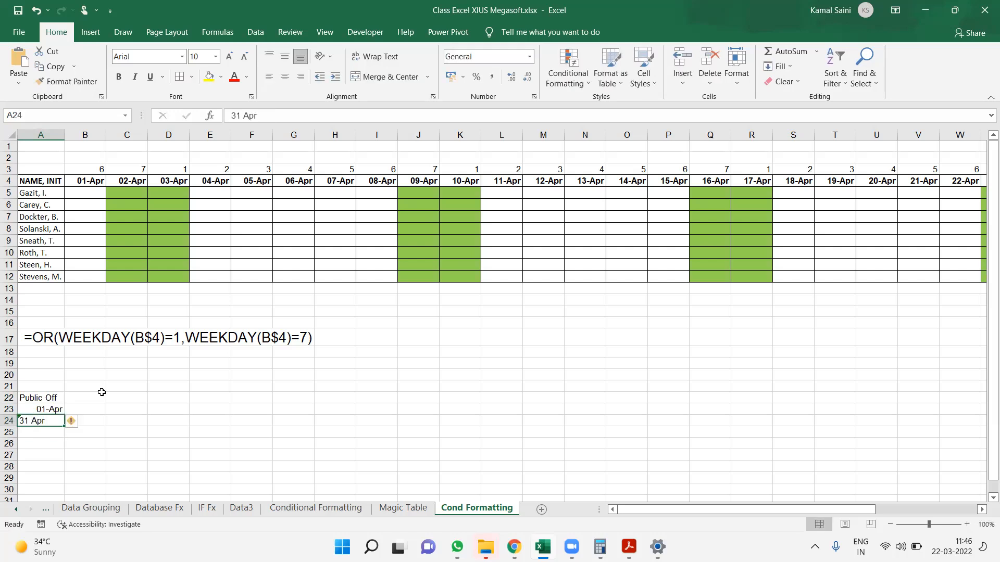
key("Up")
key("Down")
key("Delete")
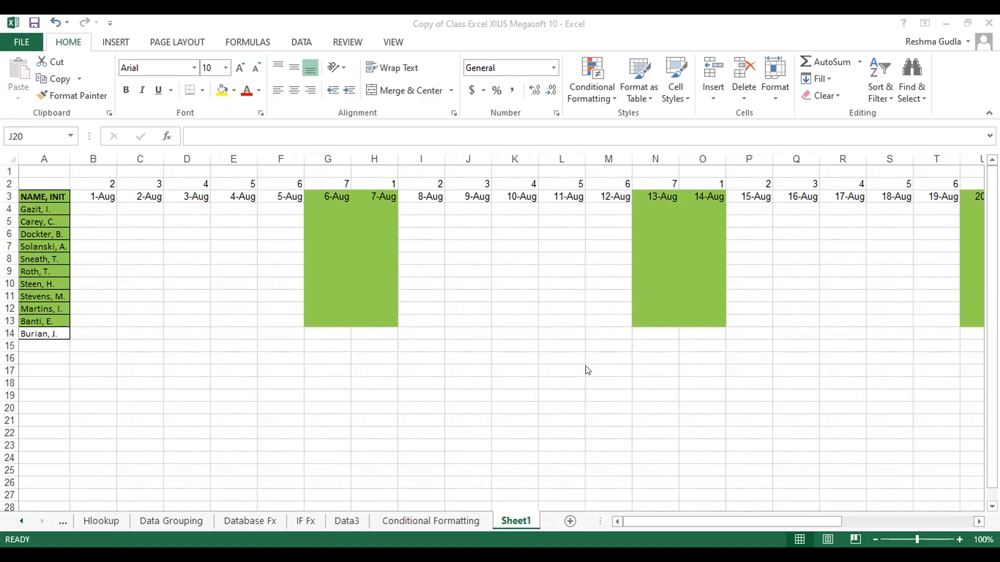
left_click(352, 233)
left_click_drag(43, 193, 666, 327)
key("shift+Right")
key("shift+Right")
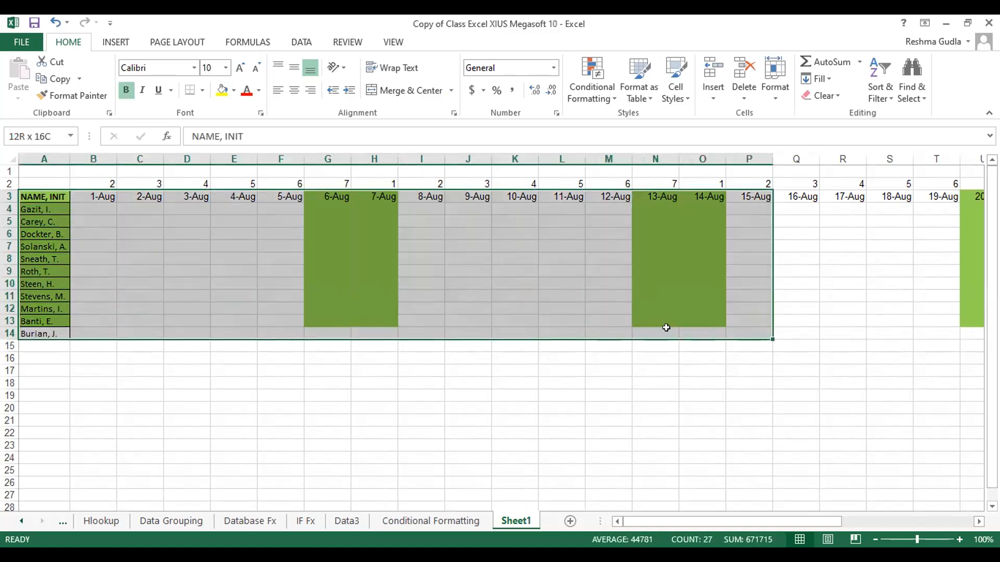
key("shift+Right")
key("shift+Right")
key("shift+Right")
key("shift+Right")
key("shift+Right")
key("shift+Right")
key("shift+Right")
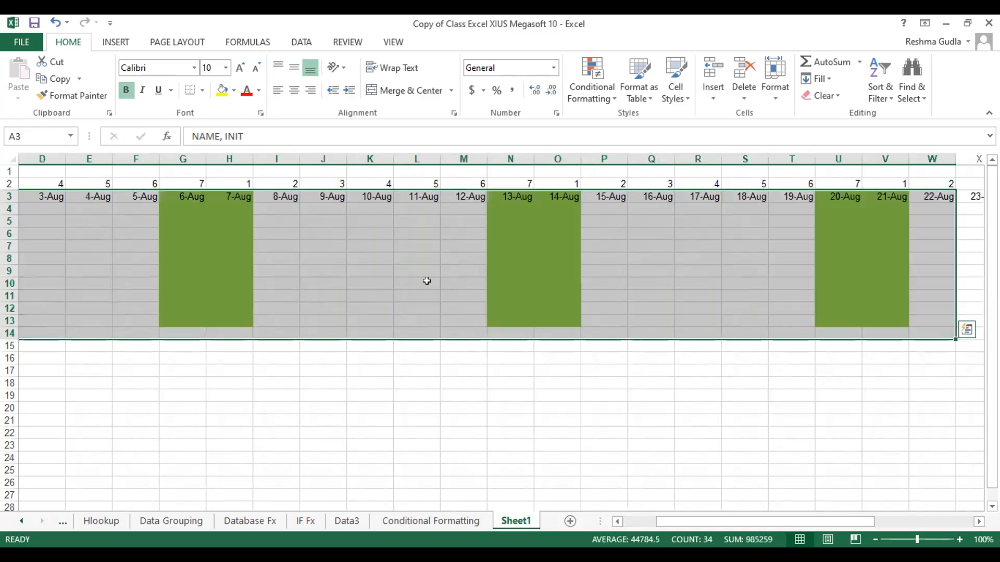
left_click(301, 246)
key("Home")
Select the August date grid B3:AF14 and change the weekday formatting rule's applied range to =$B$3:$AF$13
left_click_drag(96, 196, 425, 325)
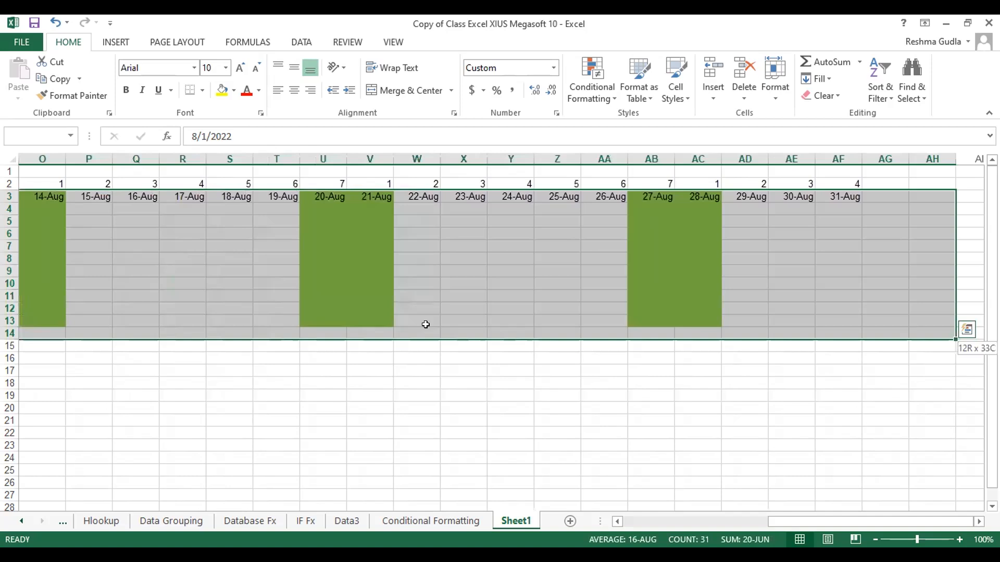
key("shift+Left")
key("shift+Left")
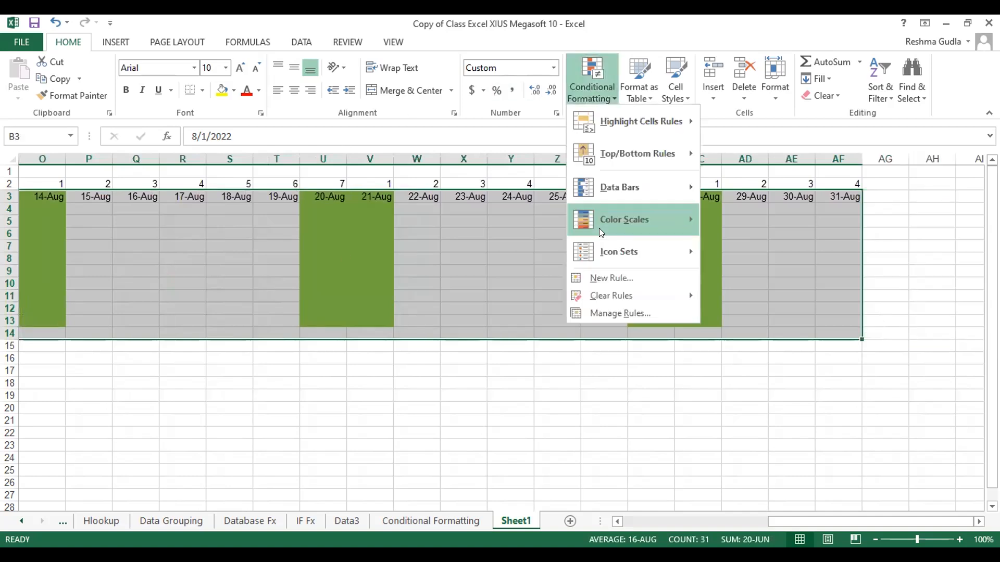
left_click(600, 311)
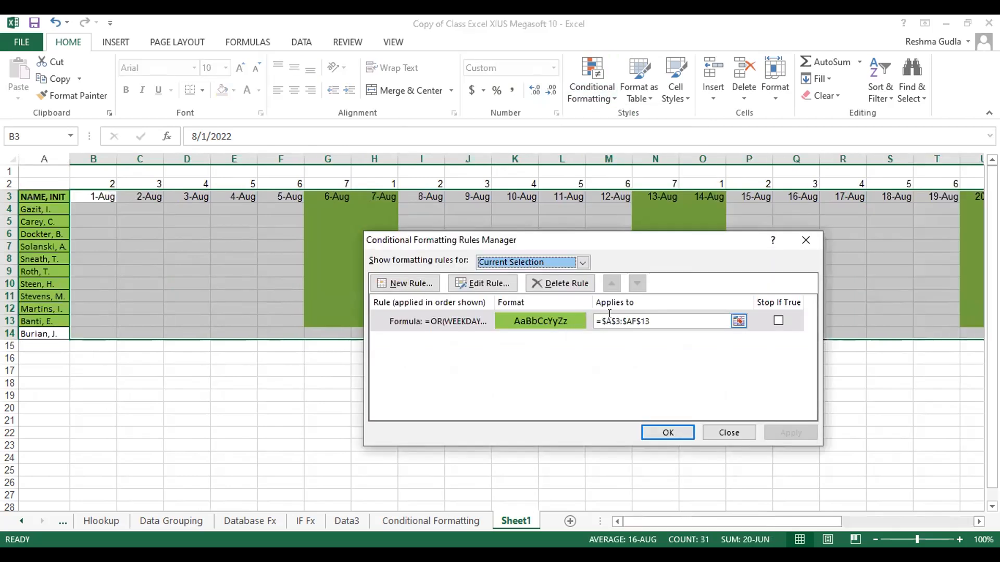
left_click(608, 318)
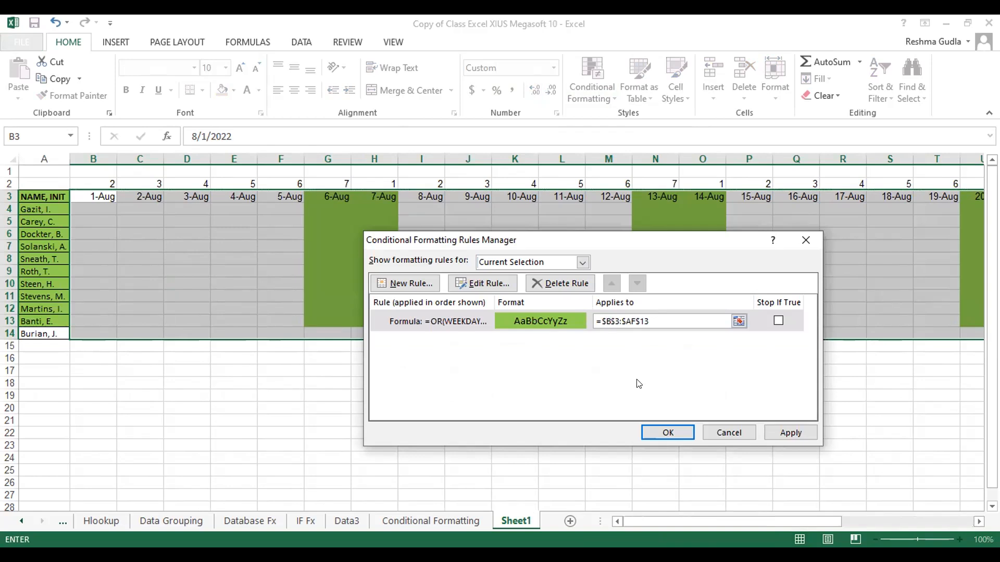
Edit the rule's formula to reference column B in both tests: =OR(WEEKDAY(B$3)=1,WEEKDAY(B$3)=2)
double_click(484, 315)
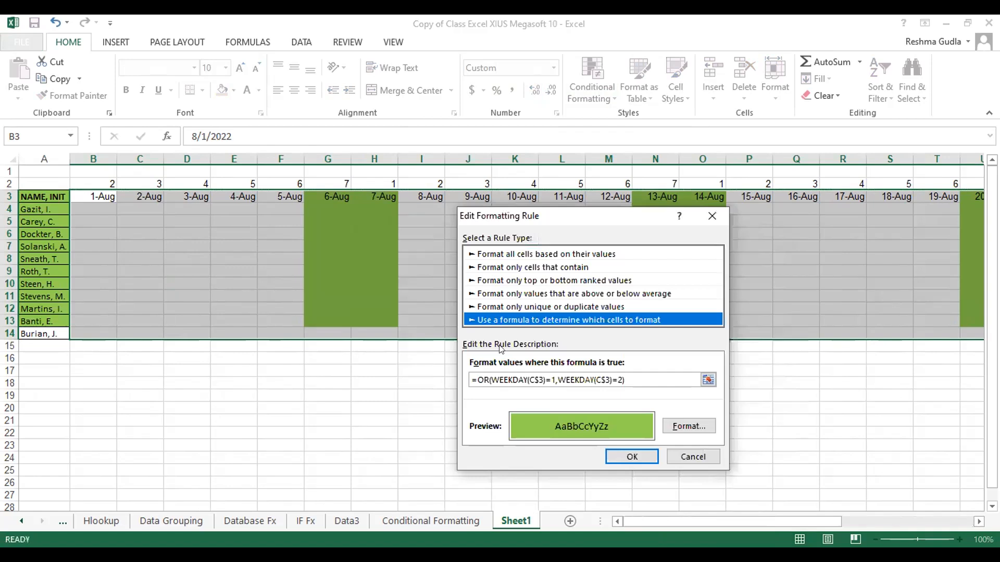
left_click(535, 376)
key("BackSpace")
type("B")
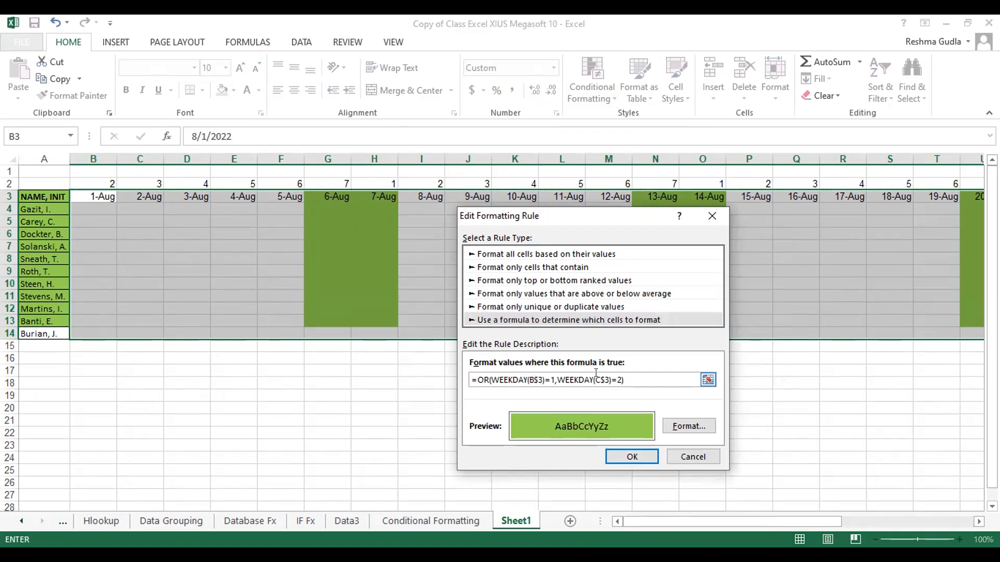
key("BackSpace")
type("B")
left_click(623, 457)
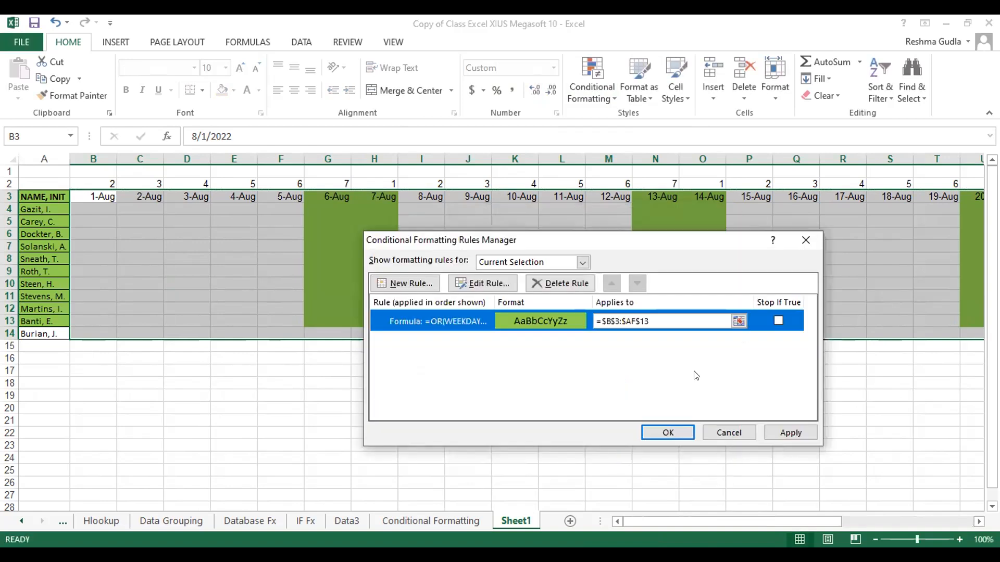
Extend the rule's applied range to =$B$3:$AF$14 and apply the changes to the August grid
left_click(658, 317)
key("BackSpace")
type("4")
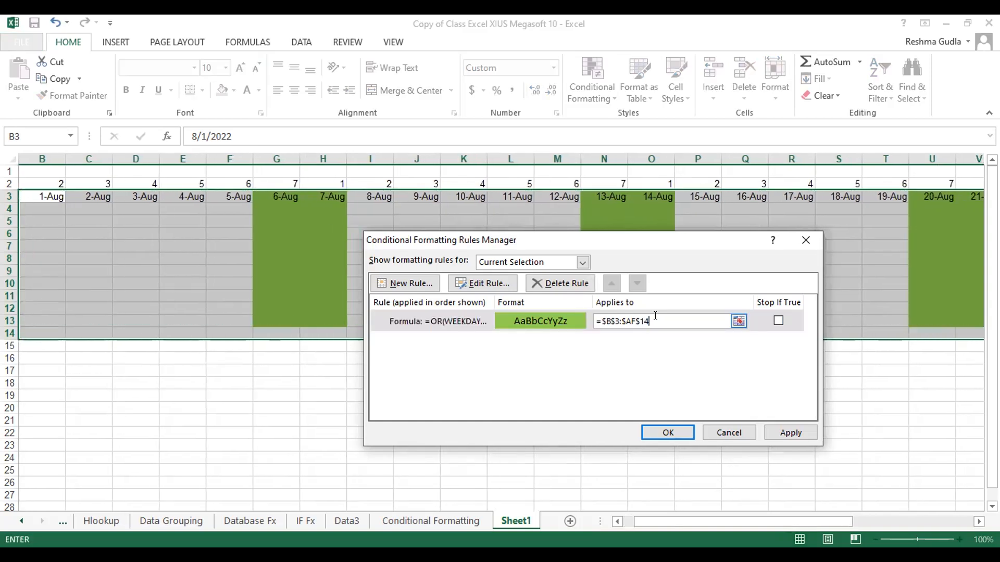
left_click(674, 441)
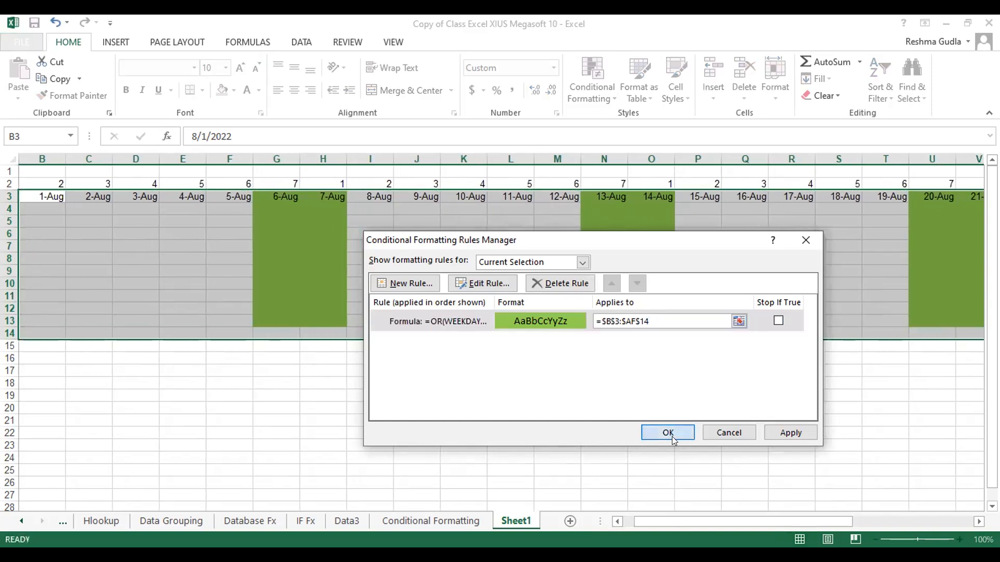
left_click(671, 433)
left_click(664, 429)
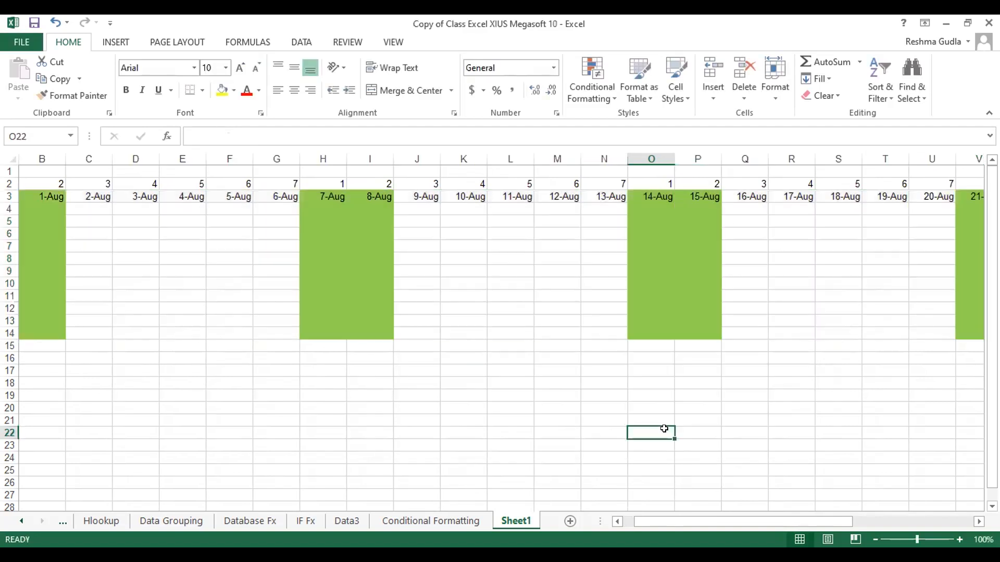
Make the August date headers in B3:AF3 bold
left_click(441, 233)
key("Home")
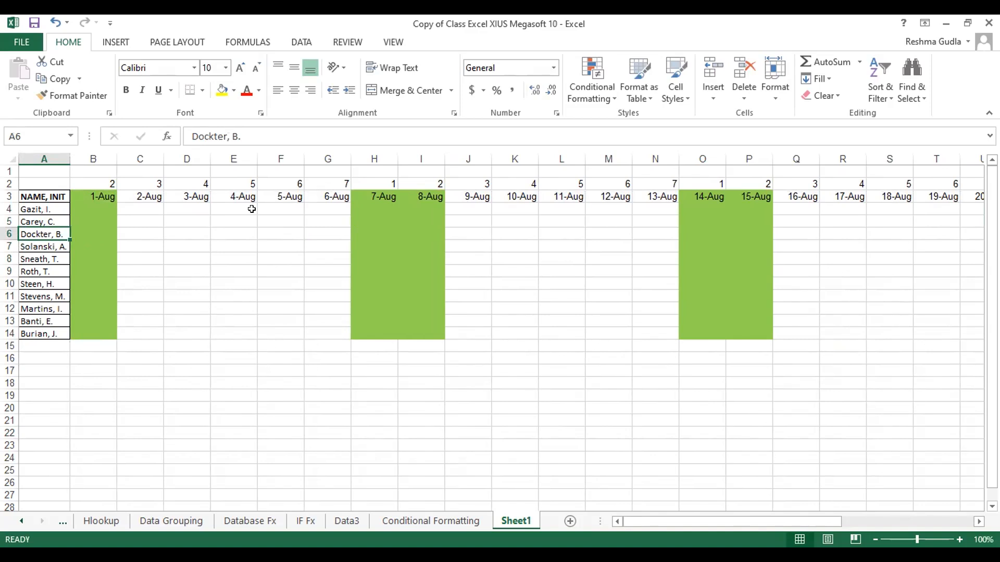
left_click(99, 191)
key("ctrl+shift+Right")
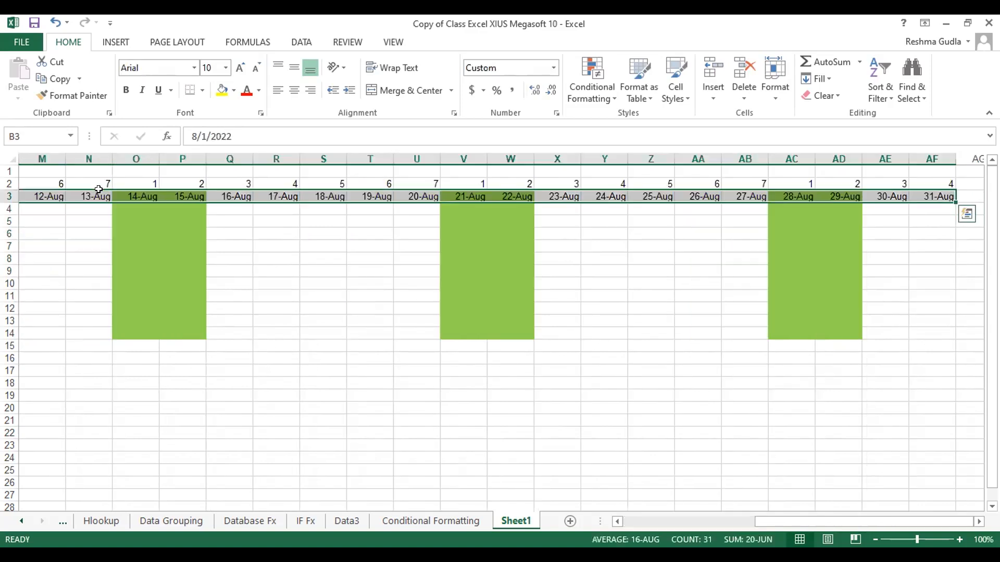
key("ctrl+b")
key("ctrl+BackSpace")
Apply all borders to the whole August grid A3:AF14, including the name column
key("Left")
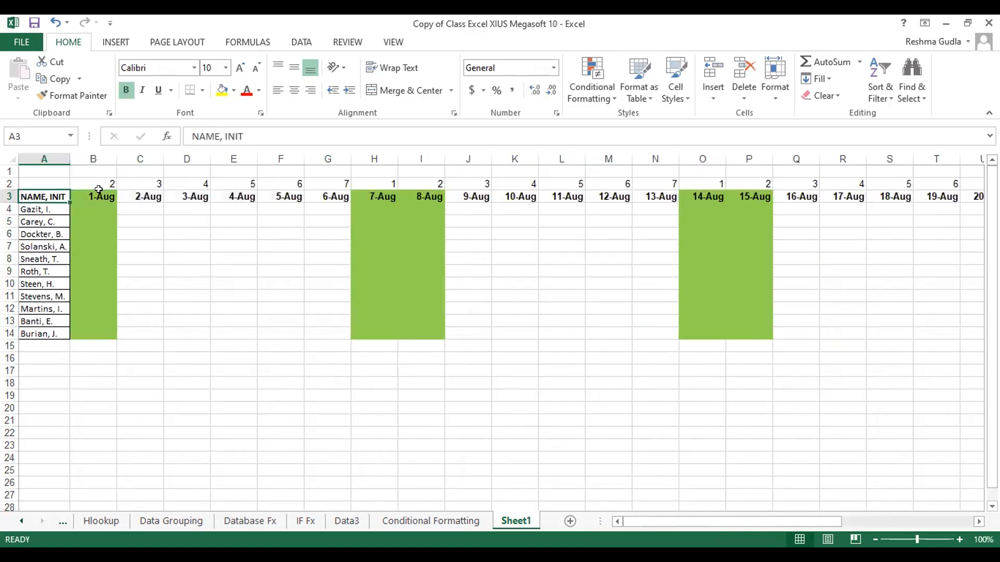
key("ctrl+shift+Down")
key("ctrl+shift+Right")
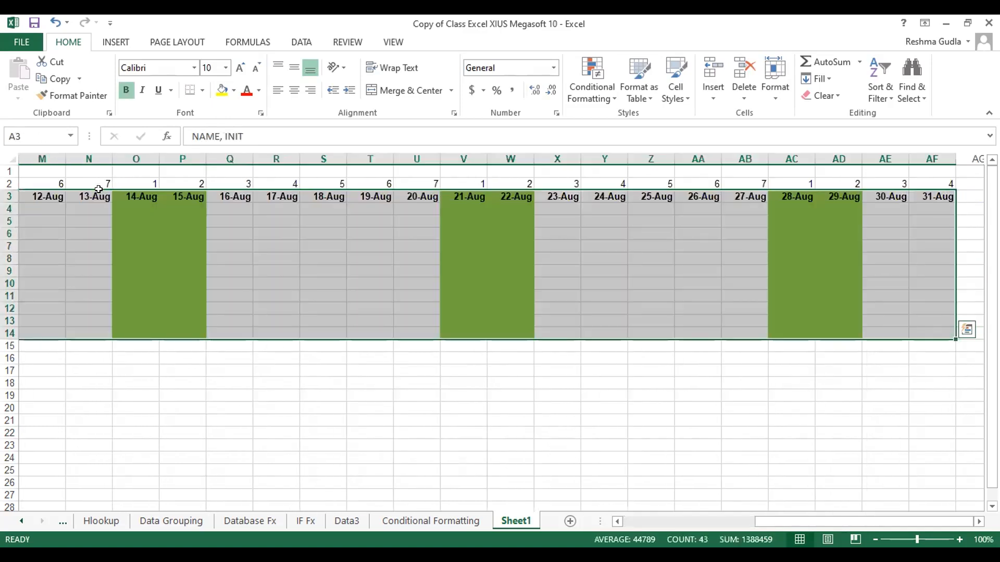
key("alt")
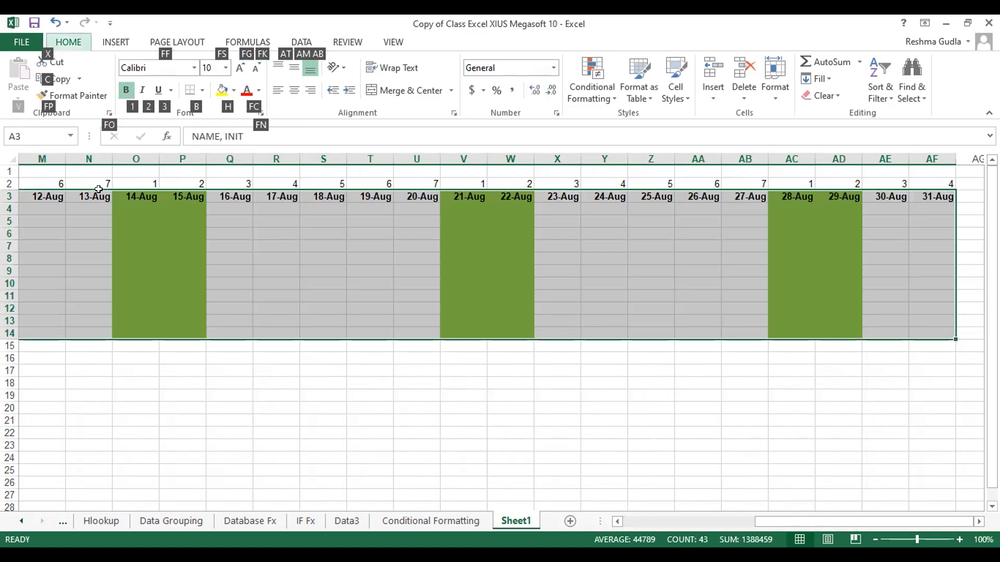
key("b")
key("a")
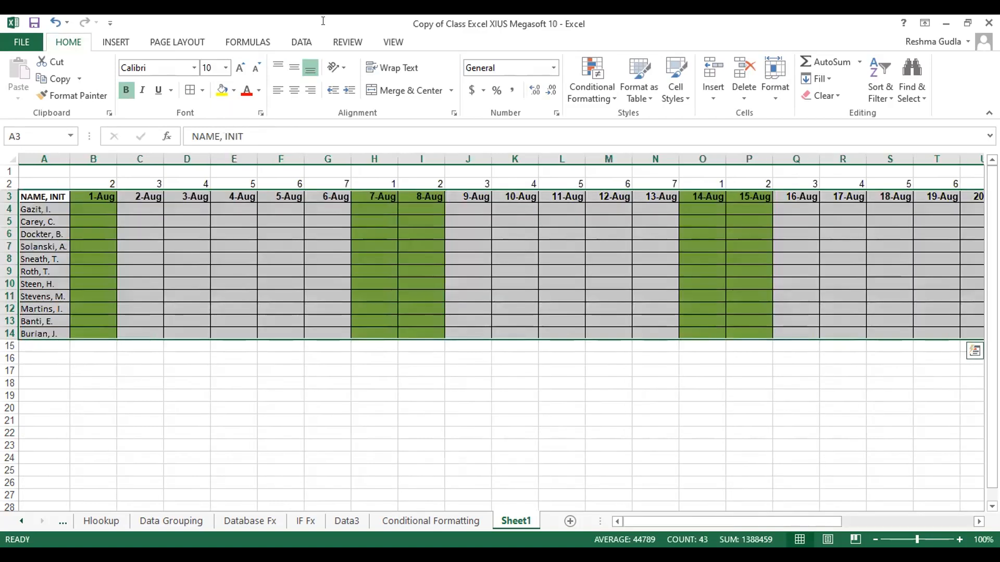
Inspect the August grid's weekday formatting rule, checking its applied range and its formula
left_click(592, 89)
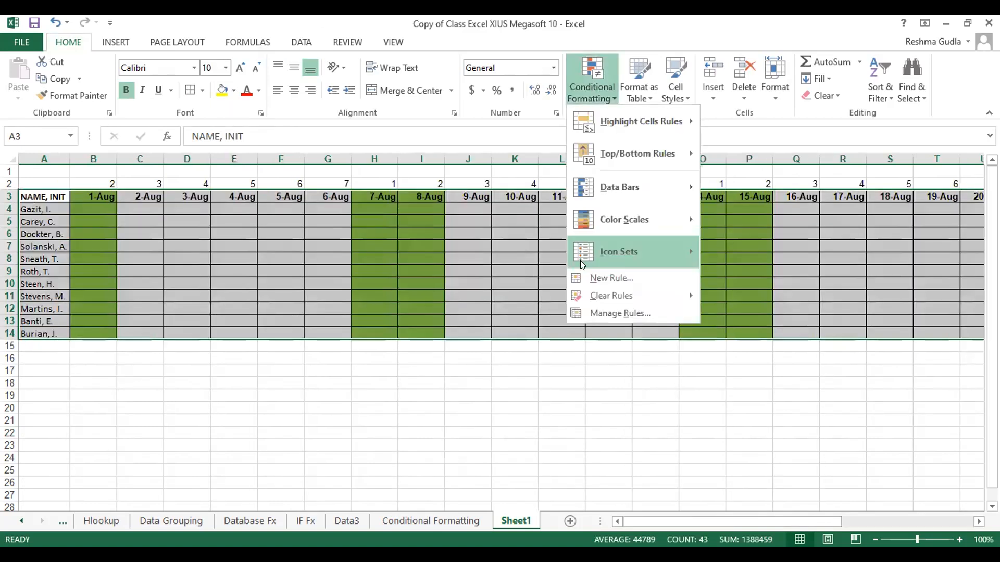
left_click(592, 312)
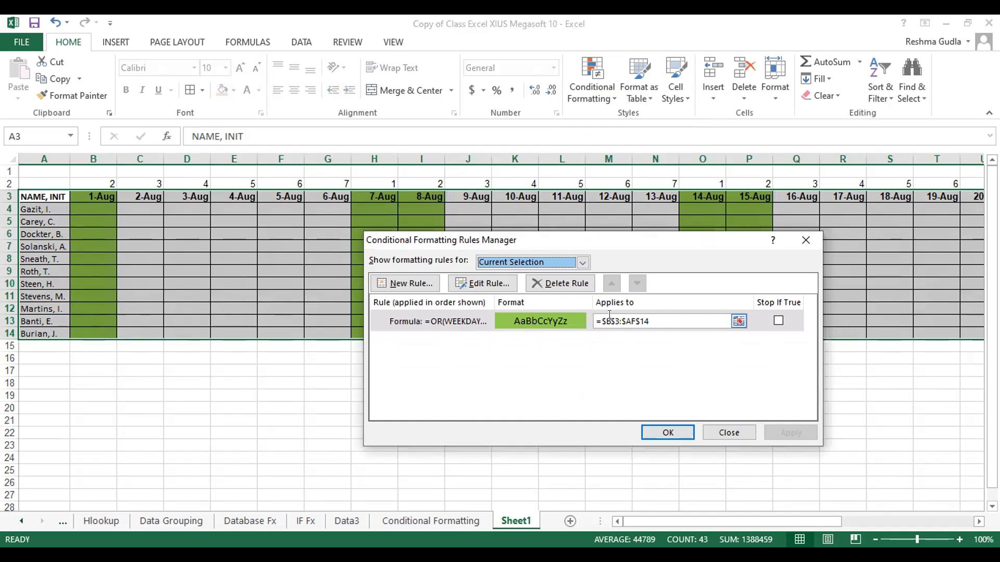
left_click(459, 323)
double_click(458, 321)
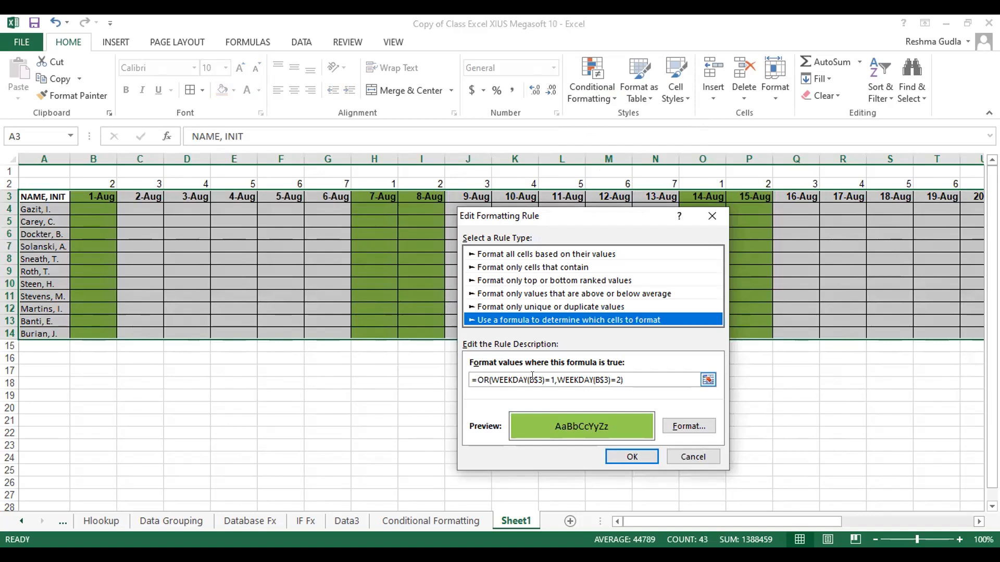
left_click(691, 456)
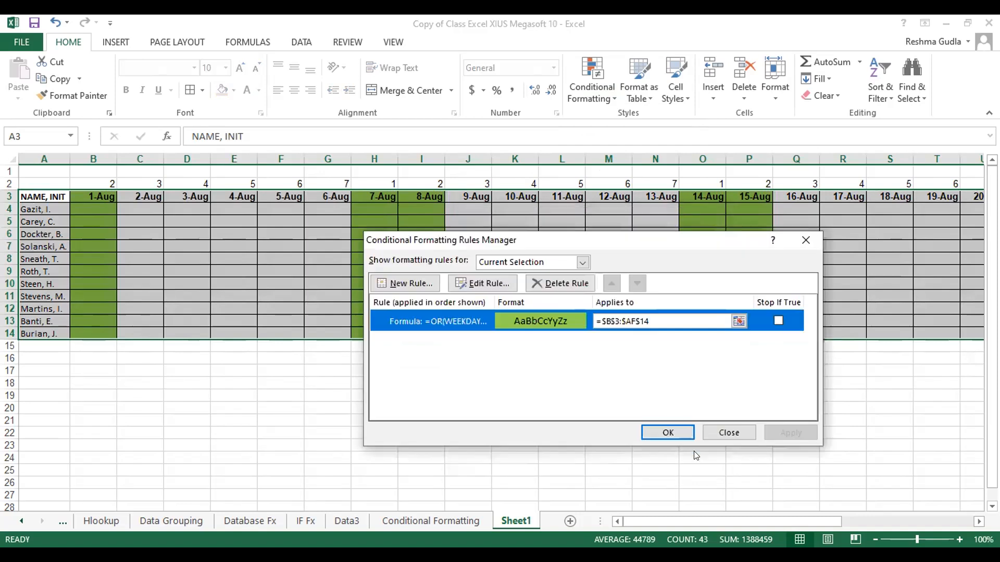
left_click(673, 431)
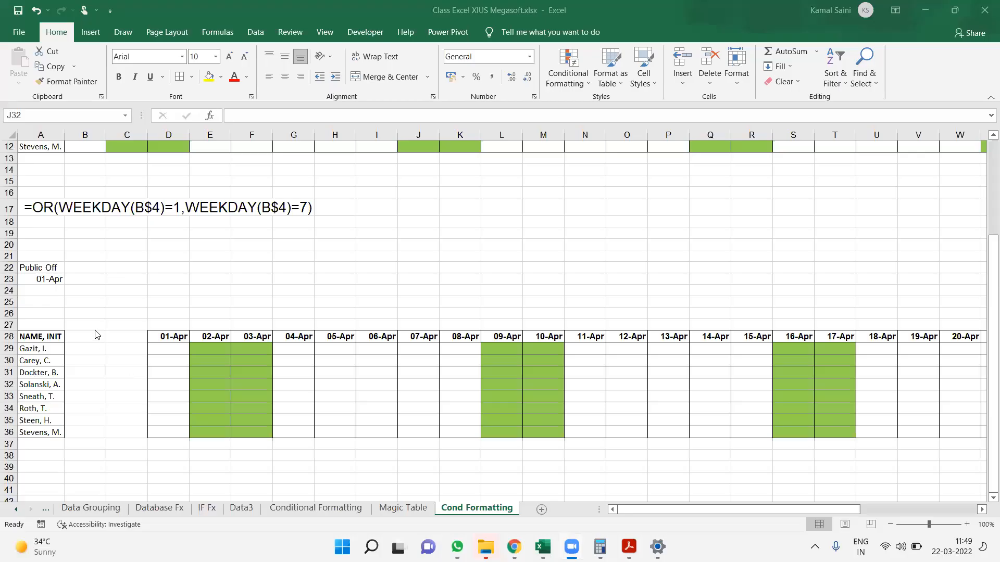
Add the headings Weekoff1 in B28 and Weekoff2 in C28 beside the April roster's name column
left_click(95, 338)
type("We")
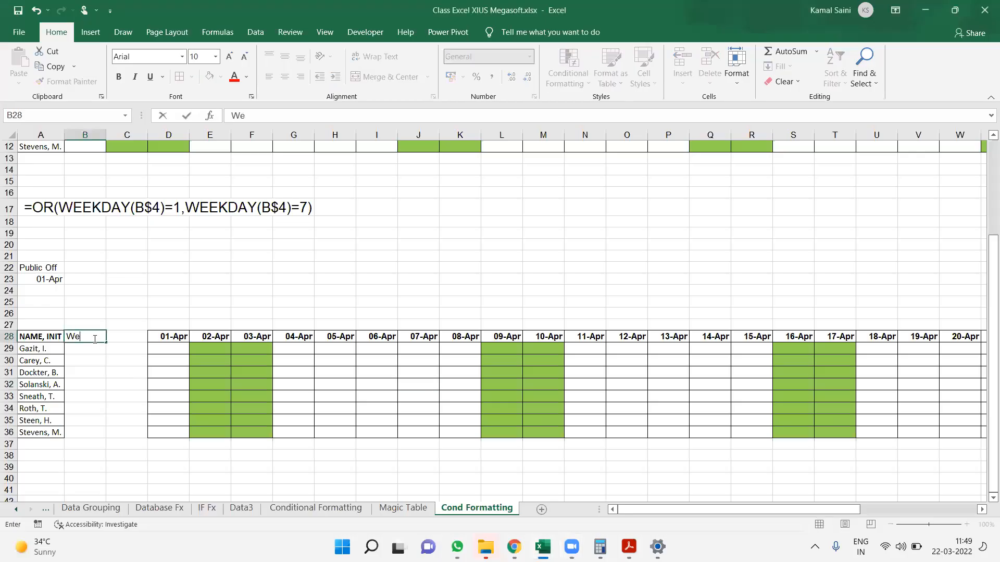
type("ekd")
key("BackSpace")
type("off1")
key("Tab")
key("Left")
key("Right")
key("ctrl+r")
key("F2")
key("BackSpace")
type("2")
key("Return")
Fill the Weekoff1 cells B29:B36 with the day numbers 1, 2, 3, 4, 5, 6, 7 and 1
left_click(87, 344)
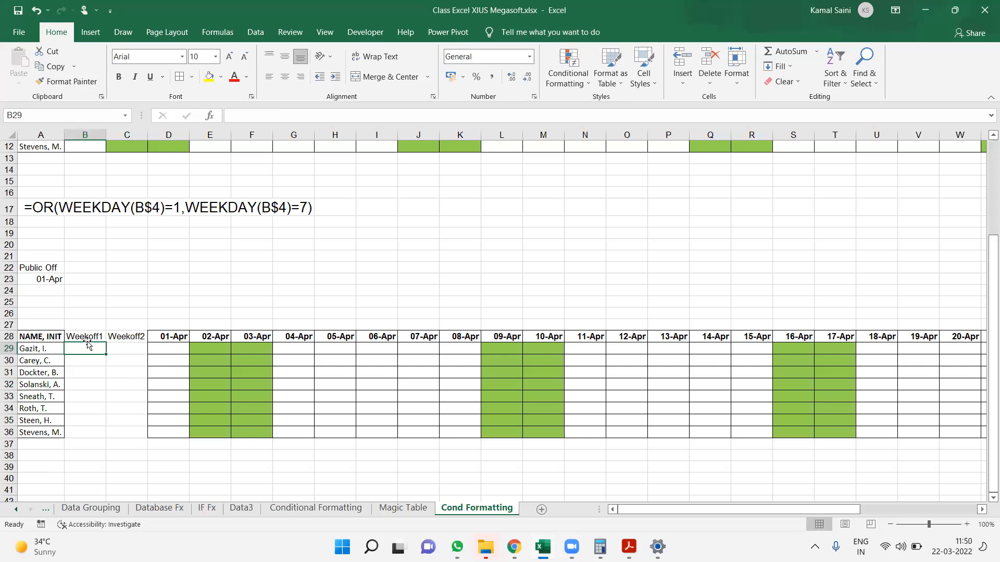
type("1 2 3 4 5")
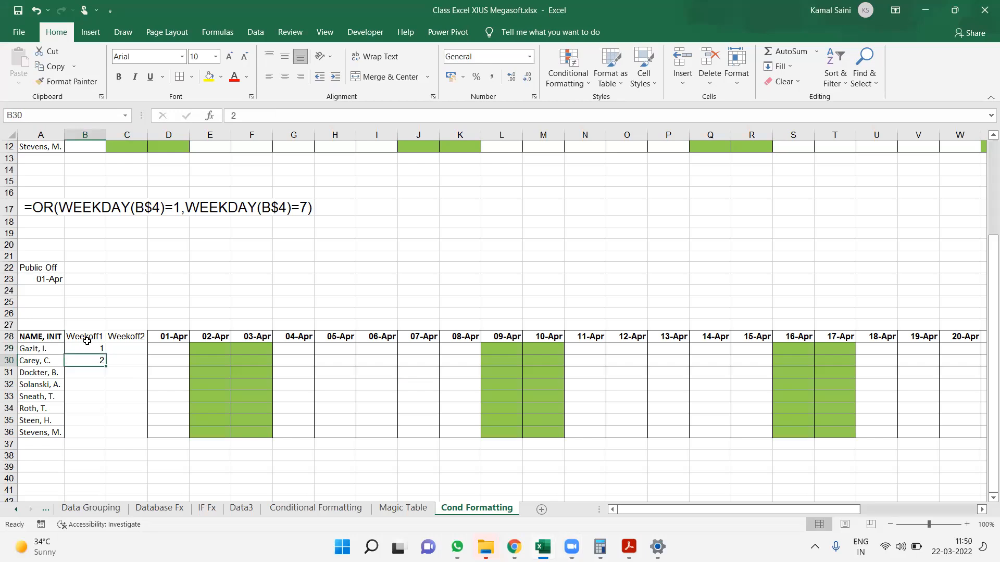
key("Return")
key("Up")
type("6")
key("Return")
type("7")
key("Return")
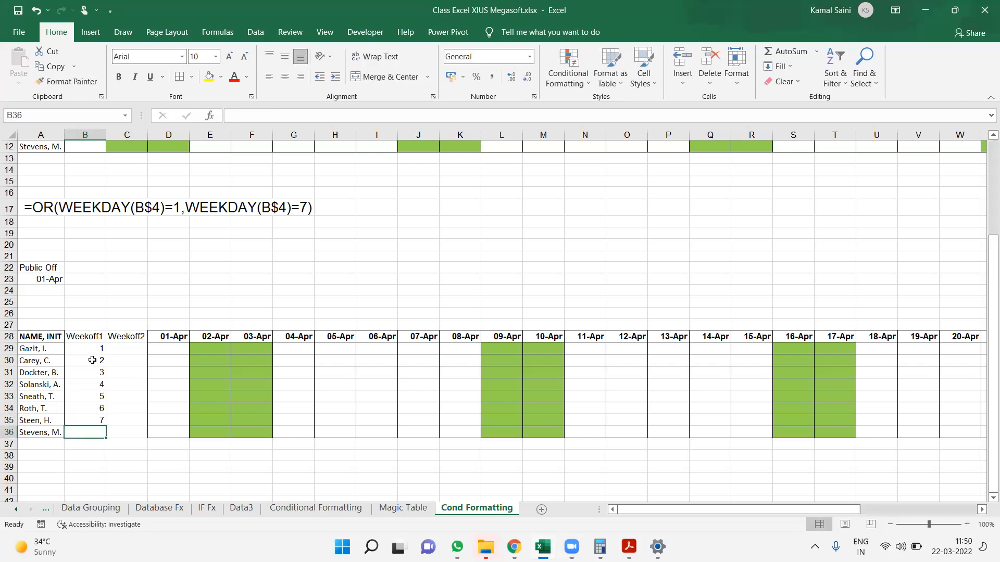
type("1")
key("Tab")
Fill the Weekoff2 cells C29:C36 with the day numbers 2, 3, 4, 5, 6, 7, 1 and 2
key("Up")
key("Up")
key("Up")
key("Up")
key("Up")
key("Up")
key("Up")
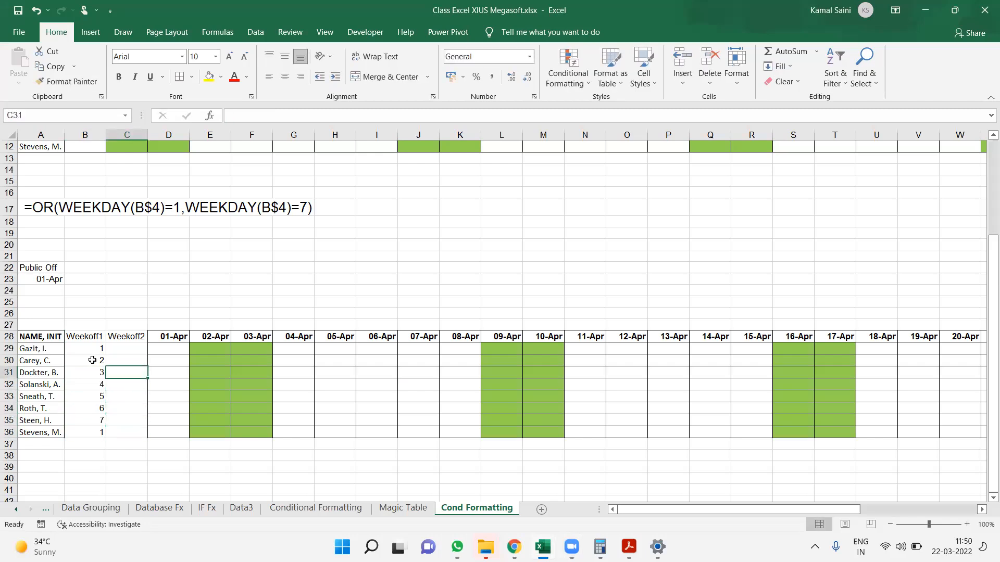
type("2")
key("Return")
type("3")
key("Return")
type("4")
key("Return")
type("5")
key("Return")
type("6 6")
key("BackSpace")
type("7")
key("Return")
type("1")
key("Return")
type("2")
Make the roster's Weekoff1 and Weekoff2 headings bold and apply borders across B28:AH36
key("Up")
key("ctrl+Left")
key("ctrl+Up")
key("Right")
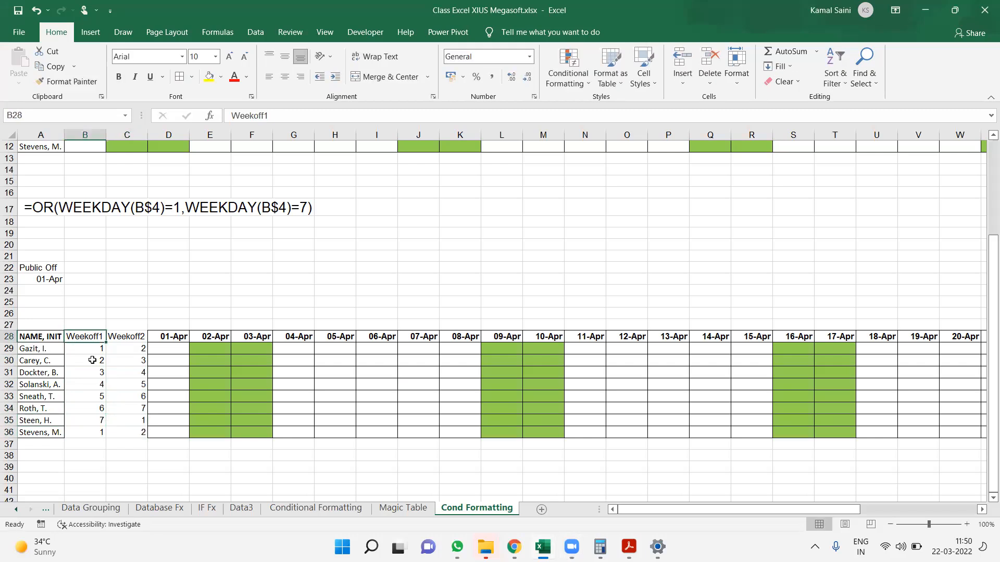
key("ctrl+shift+Right")
key("ctrl+BackSpace")
key("Down")
key("Up")
key("ctrl+shift+Right")
key("ctrl+shift+Down")
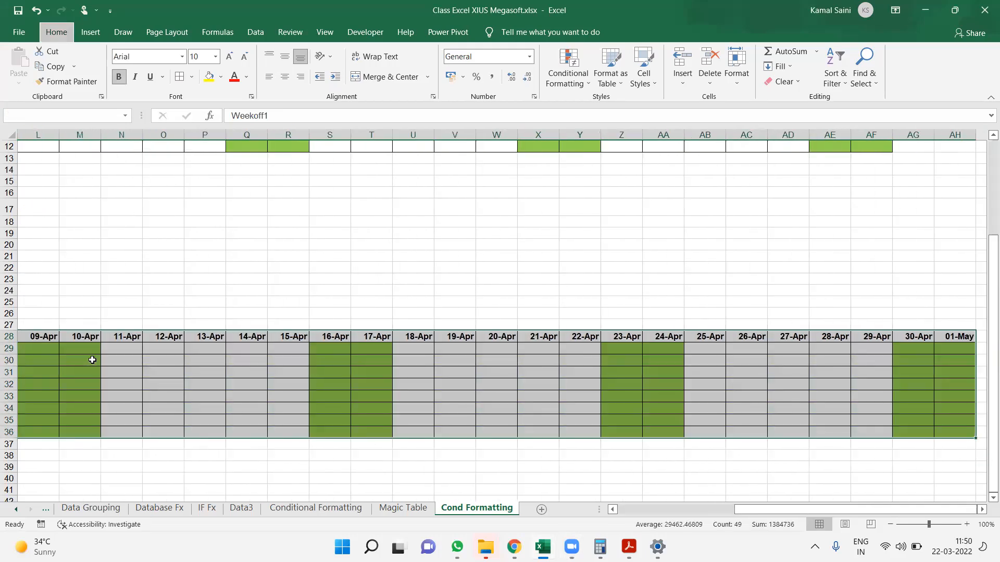
key("ctrl+BackSpace")
Select the April date grid D28:AH36 and bring up its conditional formatting rules for managing
key("Right")
key("Right")
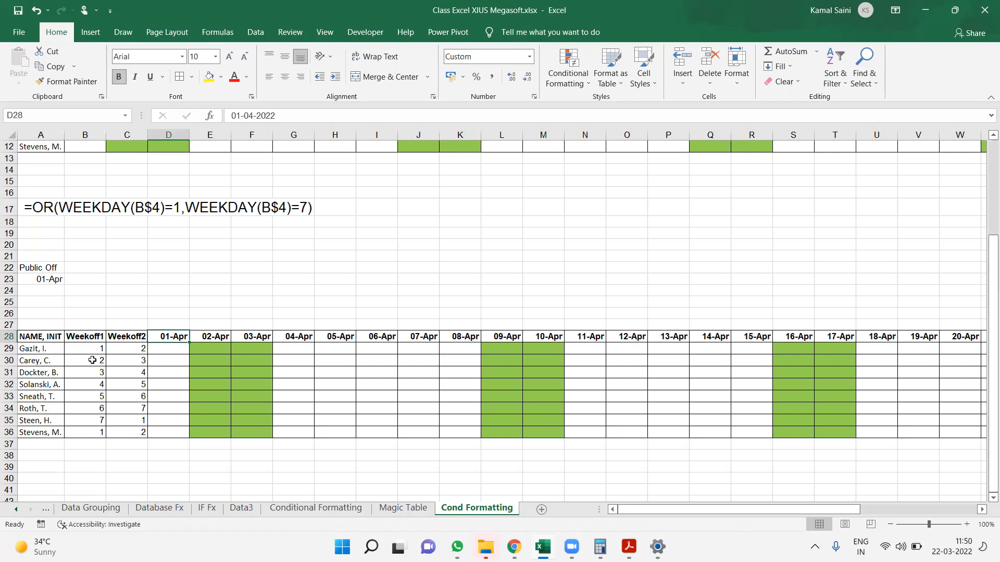
key("shift+Down")
key("shift+Down")
key("shift+Down")
key("shift+Down")
key("shift+Down")
key("shift+Down")
key("shift+Down")
key("shift+Down")
key("shift+Right")
key("shift+Right")
key("shift+Right")
key("shift+Right")
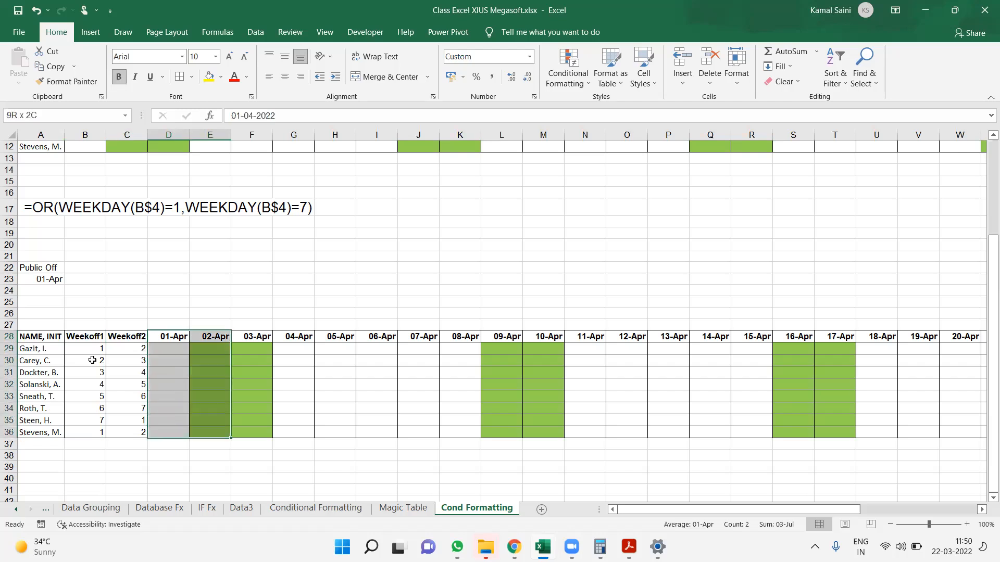
key("shift+Right")
key("shift+Right")
key("shift+Right")
key("shift+Right")
key("shift+Right")
key("shift+Right")
key("shift+Right")
key("shift+Right")
key("shift+Right")
key("shift+Right")
key("shift+Right")
key("shift+Right")
key("shift+Right")
key("shift+Right")
key("shift+Right")
key("shift+Right")
key("shift+Right")
key("shift+Right")
key("shift+Right")
key("shift+Right")
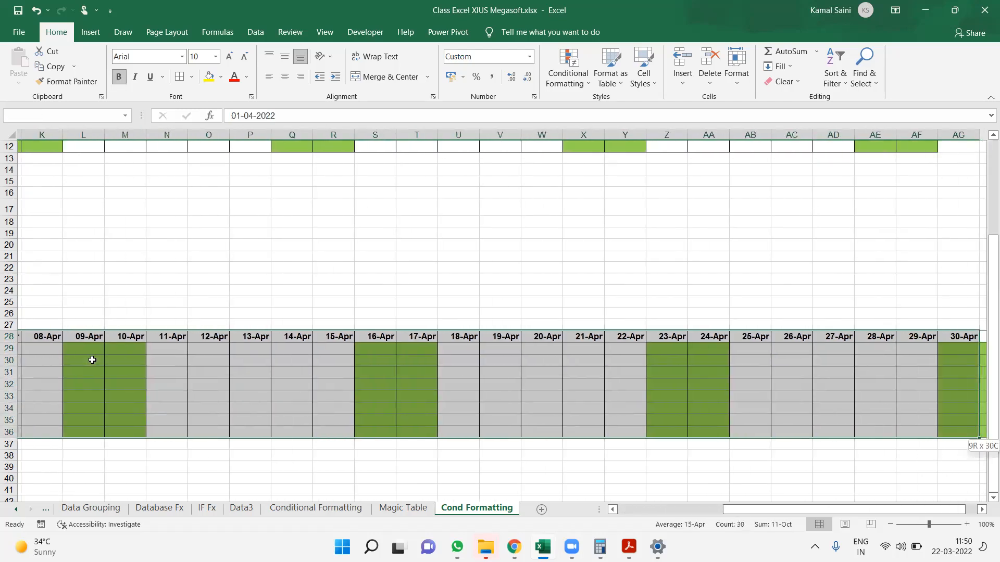
key("shift+Left")
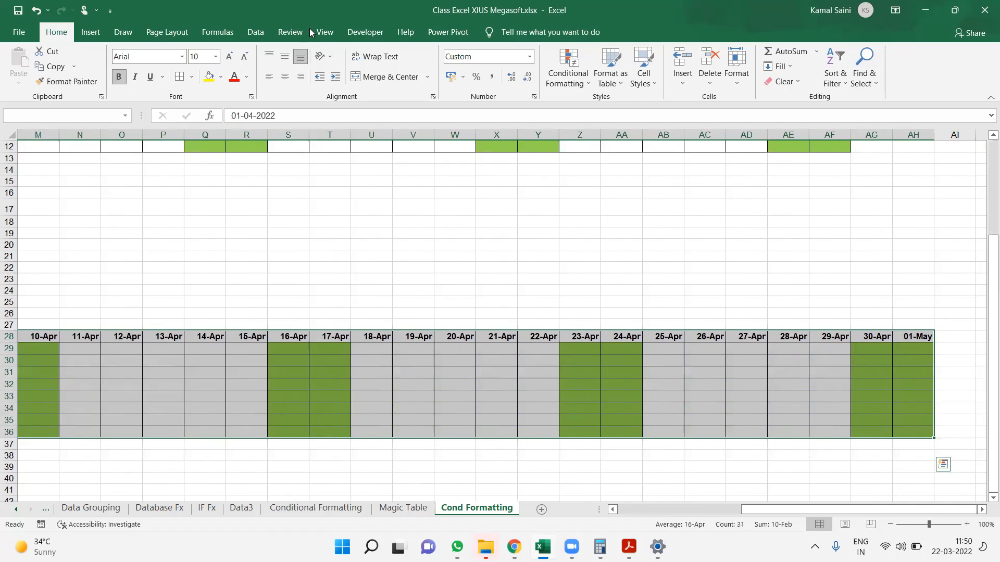
left_click(567, 79)
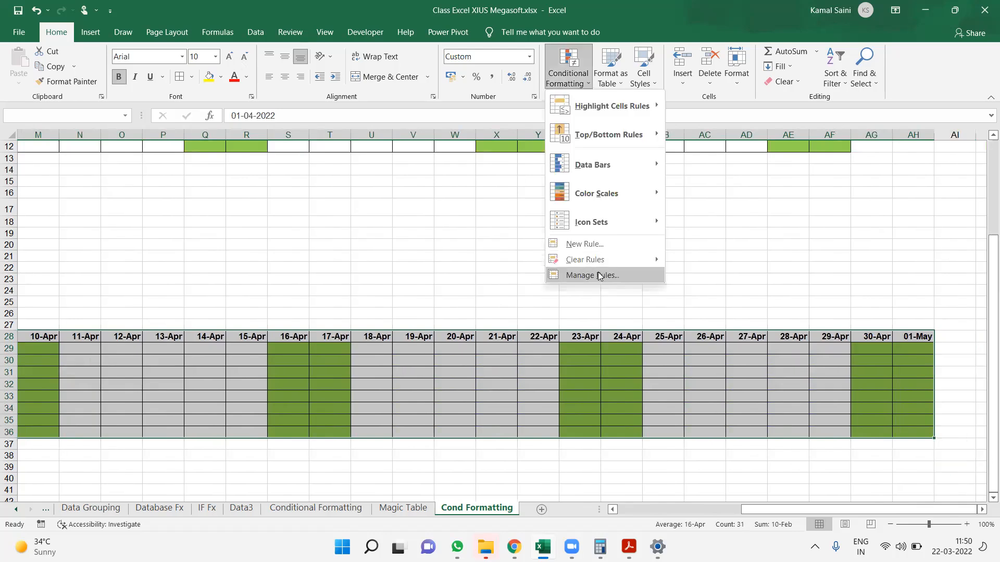
left_click(593, 274)
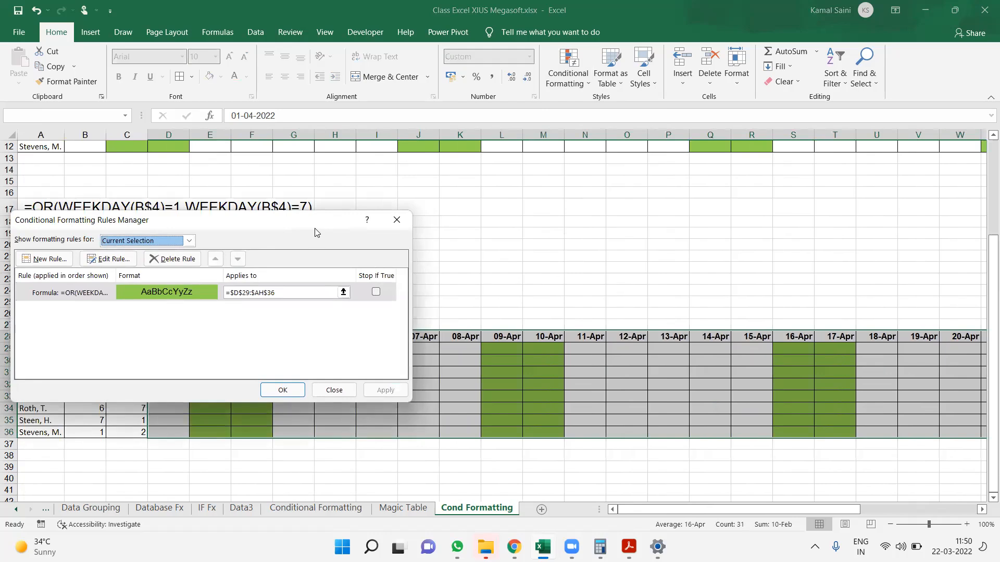
left_click_drag(315, 231, 611, 171)
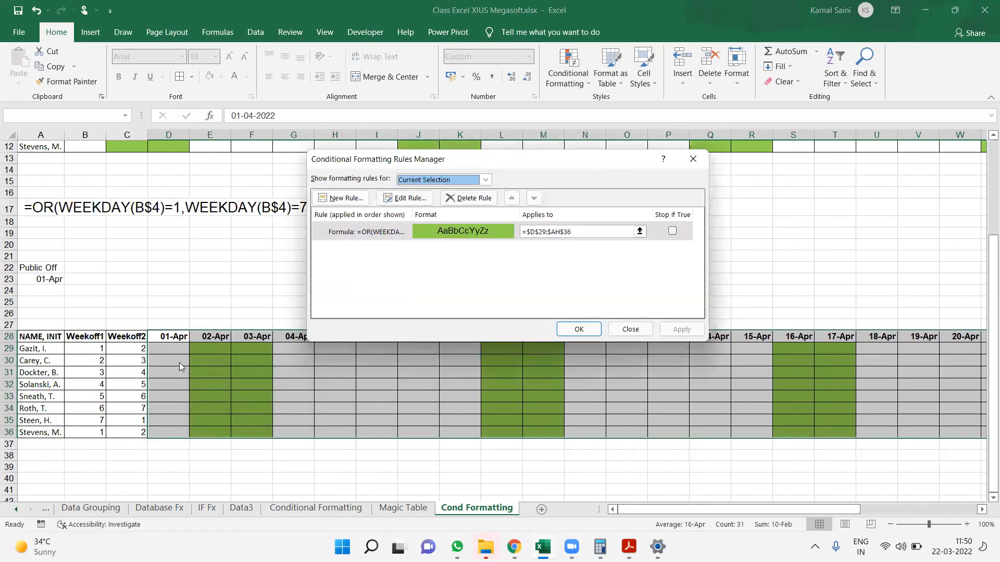
Edit the weekday rule's formula so both WEEKDAY tests reference D$4
left_click(397, 238)
double_click(397, 238)
left_click(471, 283)
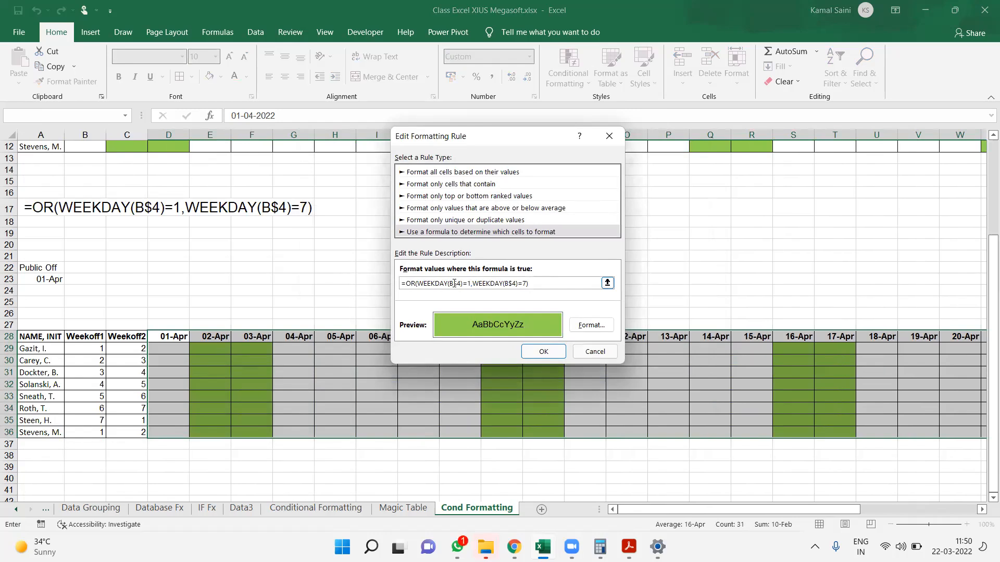
left_click(454, 283)
key("BackSpace")
type("D")
left_click(511, 283)
key("BackSpace")
type("D")
Replace the fixed day numbers in the rule with $B$29 and $C$29, and apply the rule to the roster
left_click(473, 282)
key("BackSpace")
left_click(86, 352)
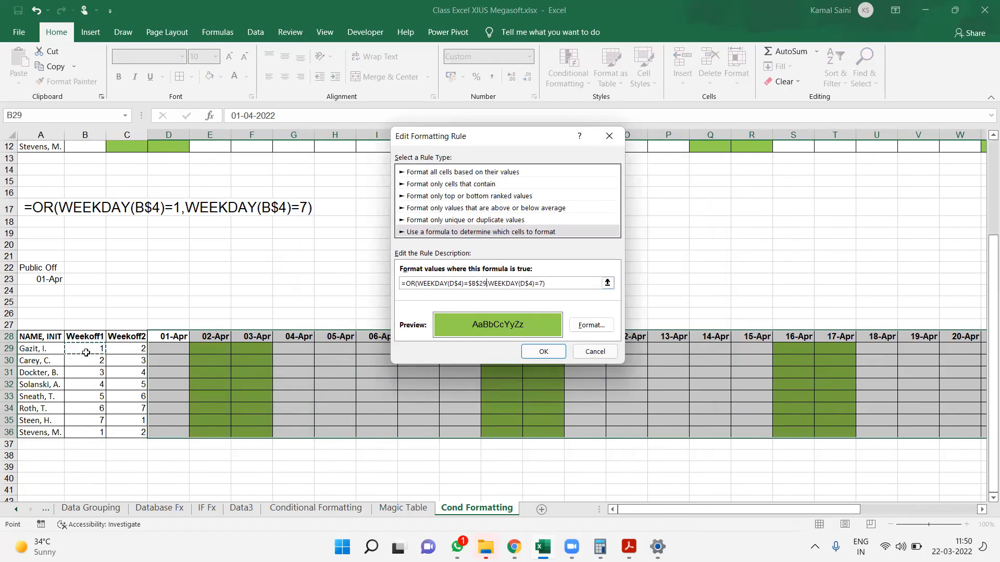
left_click(542, 283)
left_click(138, 349)
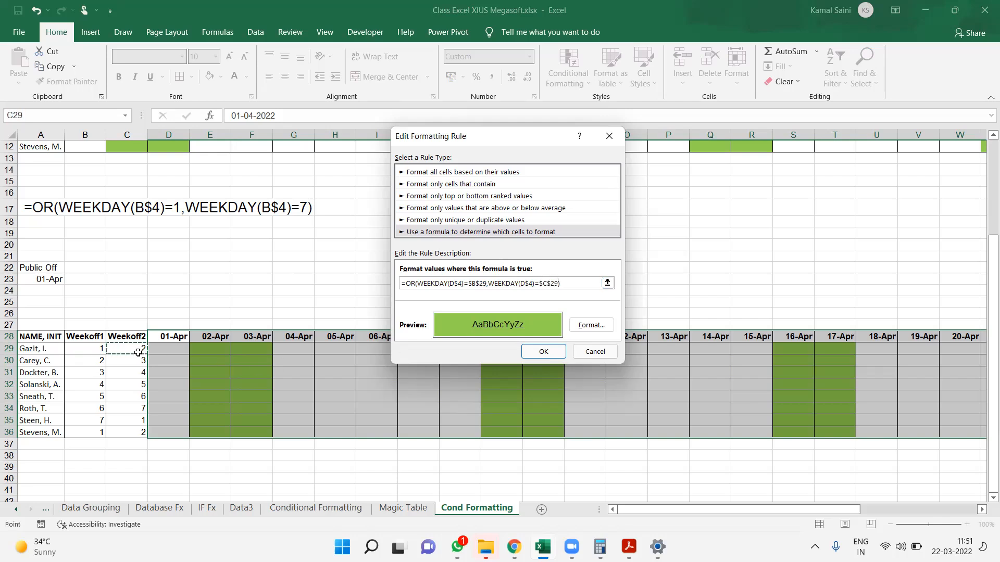
left_click(551, 356)
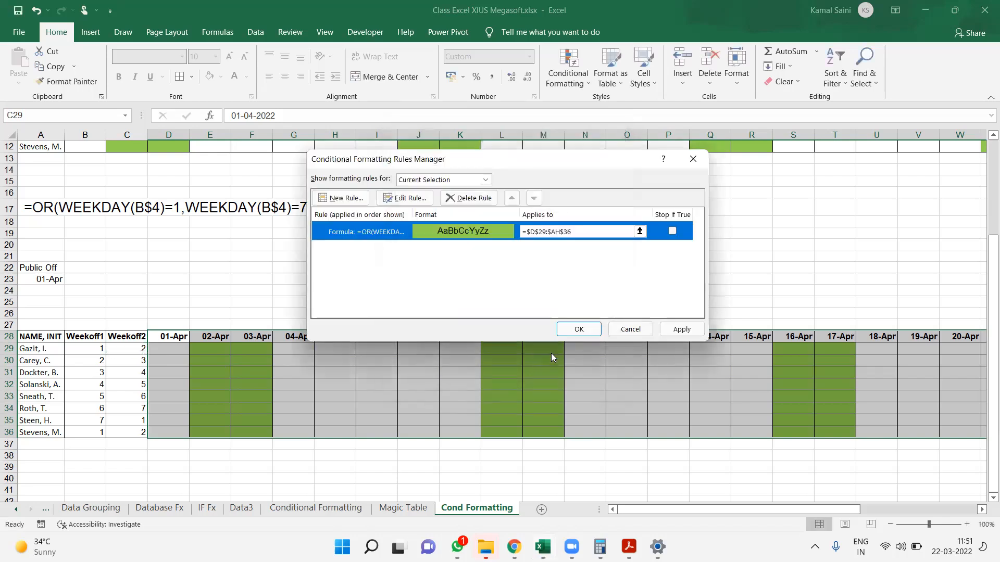
left_click(685, 330)
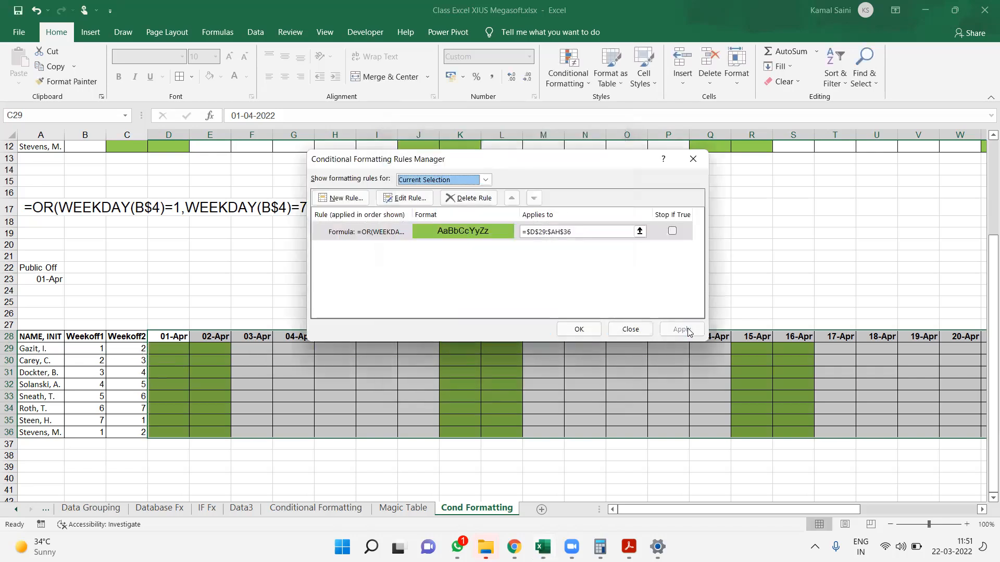
left_click(576, 328)
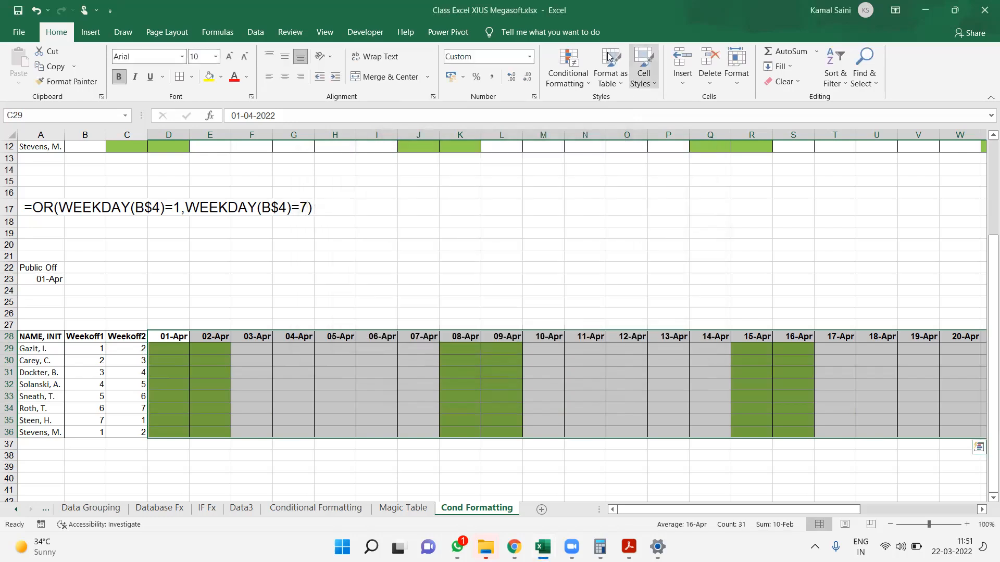
Edit the roster rule's formula to compare against $B29 and $C29 with unlocked rows, and apply it to the grid
left_click(586, 60)
left_click(584, 273)
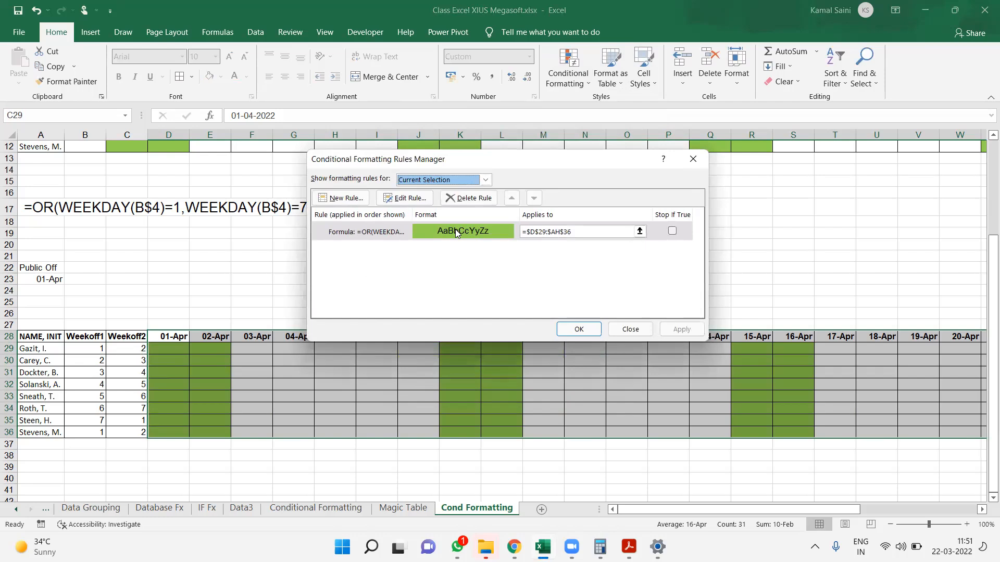
double_click(456, 232)
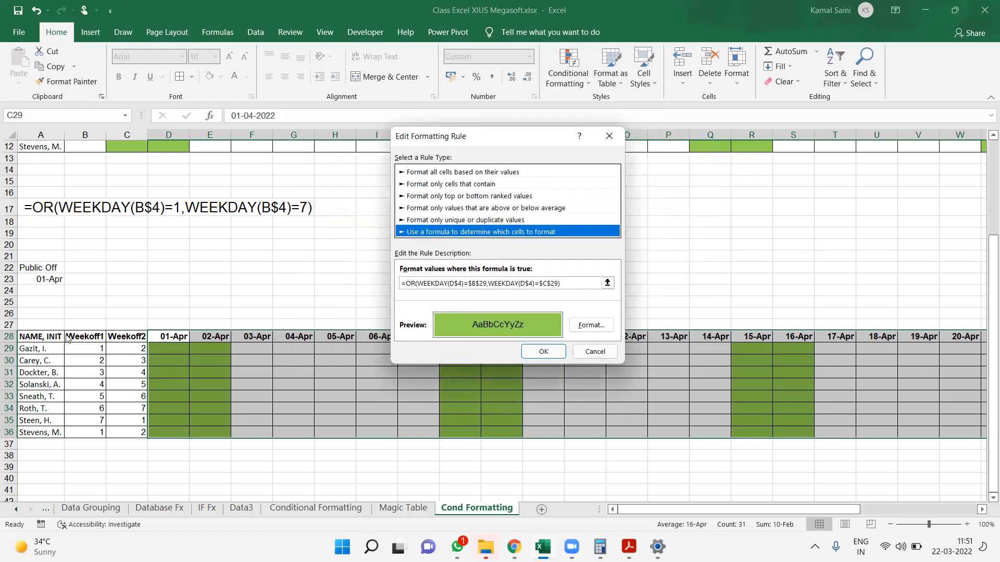
left_click(480, 283)
key("BackSpace")
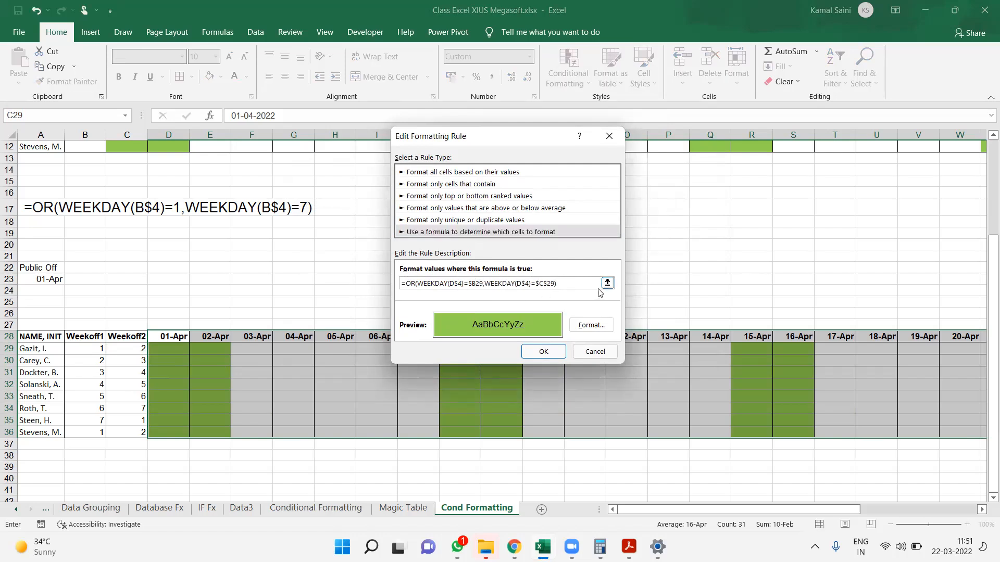
left_click(548, 284)
key("BackSpace")
left_click(554, 356)
left_click(578, 329)
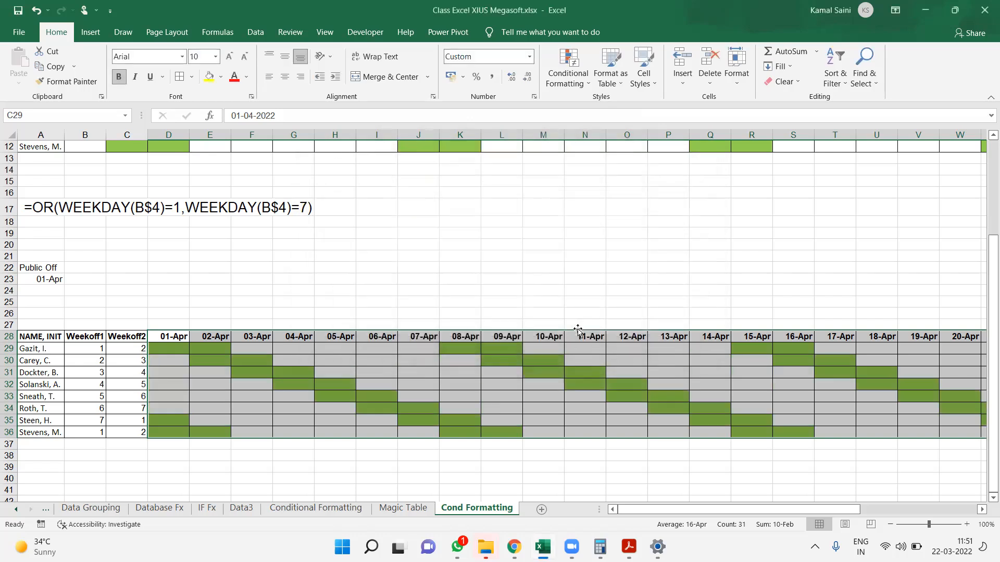
left_click(547, 406)
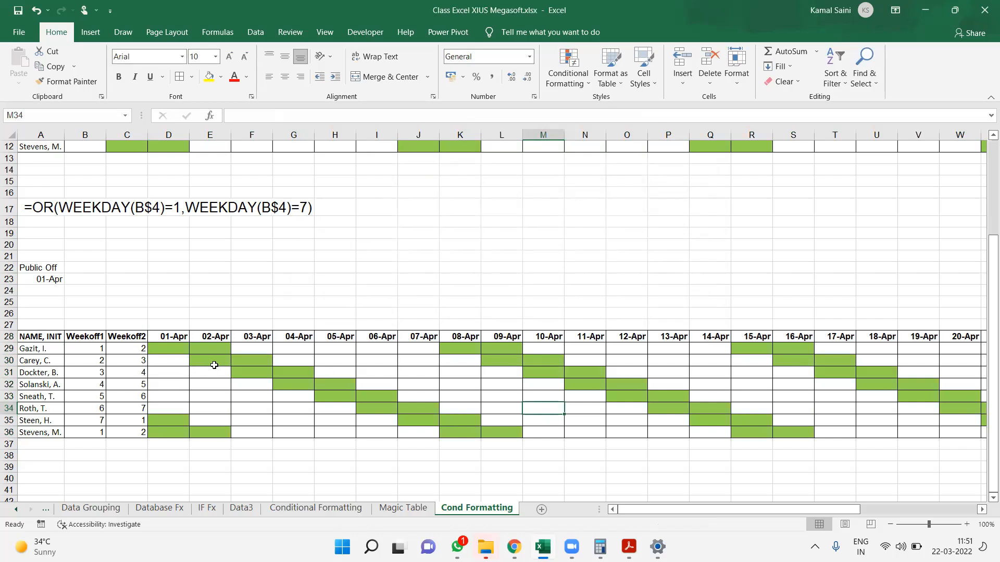
Enter =WEEKDAY(D28) in D27, above the roster's 01-Apr heading
left_click(177, 335)
key("Up")
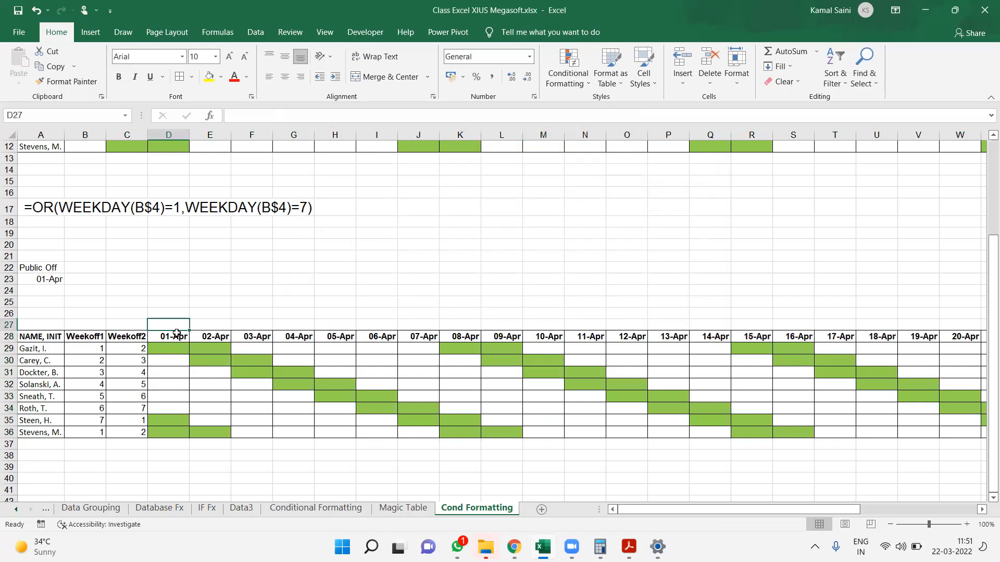
type("=weekd")
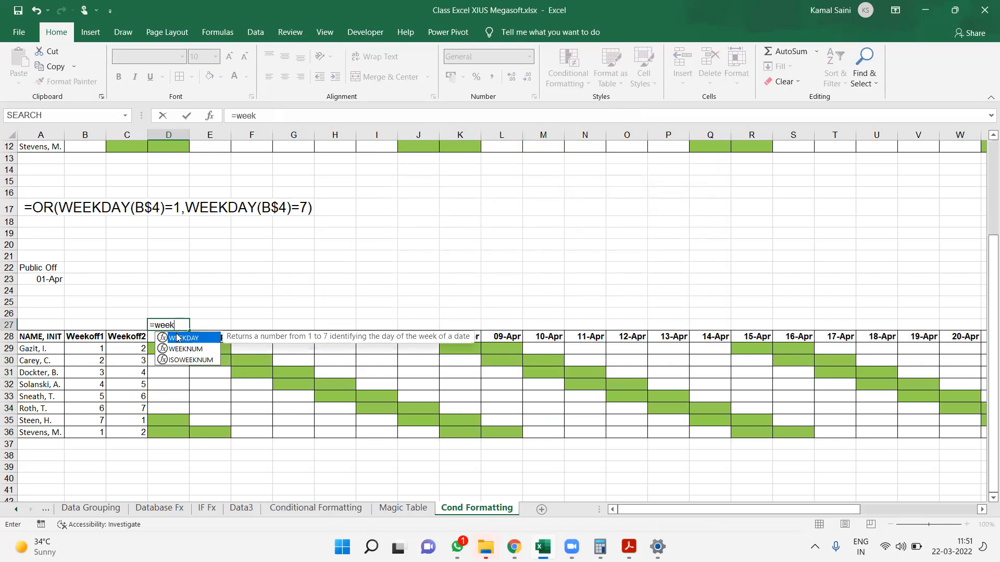
key("Tab")
left_click(178, 337)
key("ctrl+Return")
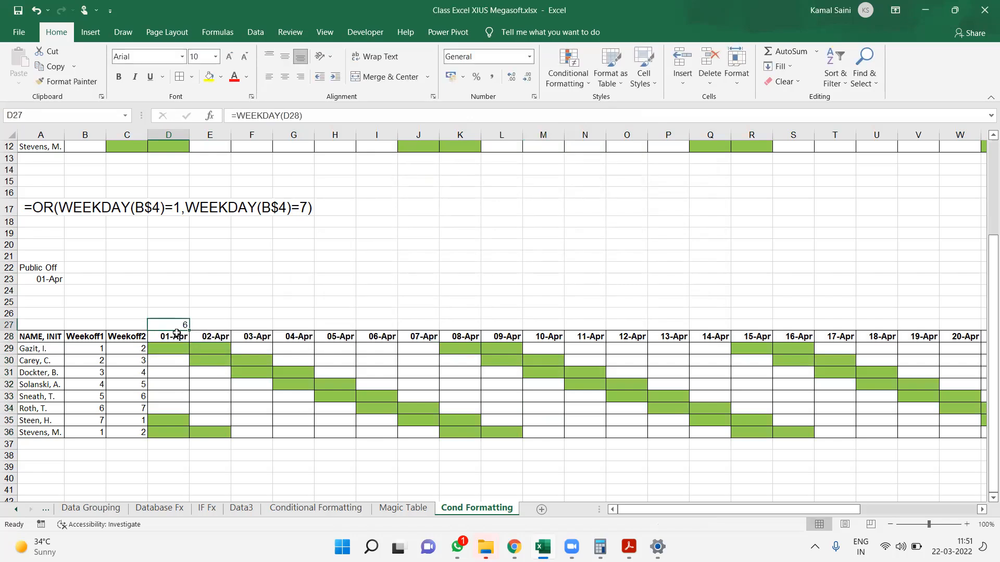
Select the roster's date cells D29:AH36 and bring up their conditional formatting rules for managing
left_click(177, 333)
key("Up")
key("Down")
key("Down")
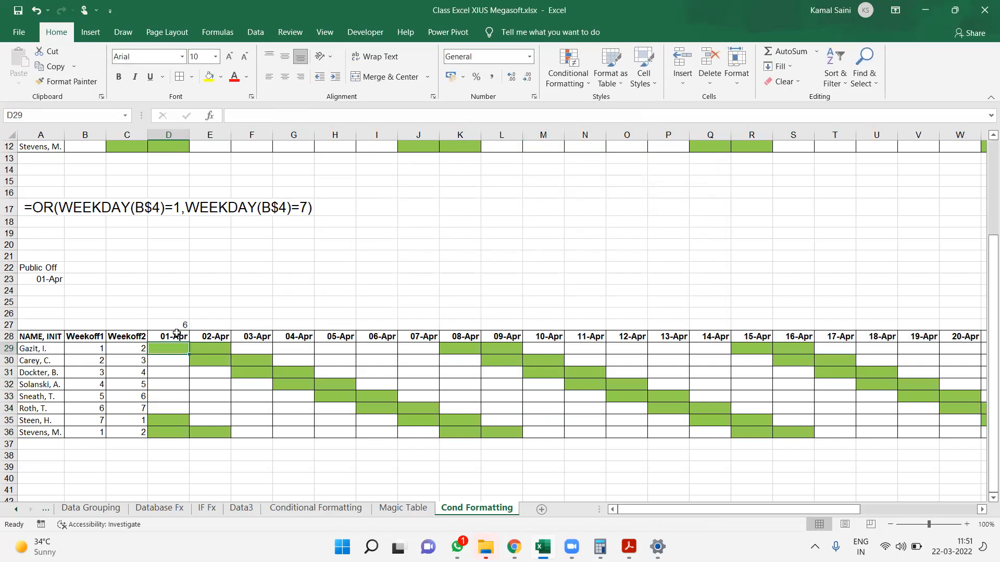
key("Up")
key("Down")
key("shift+Down")
key("shift+Down")
key("shift+Down")
key("shift+Down")
key("shift+Down")
key("shift+Down")
key("shift+Down")
key("shift+Right")
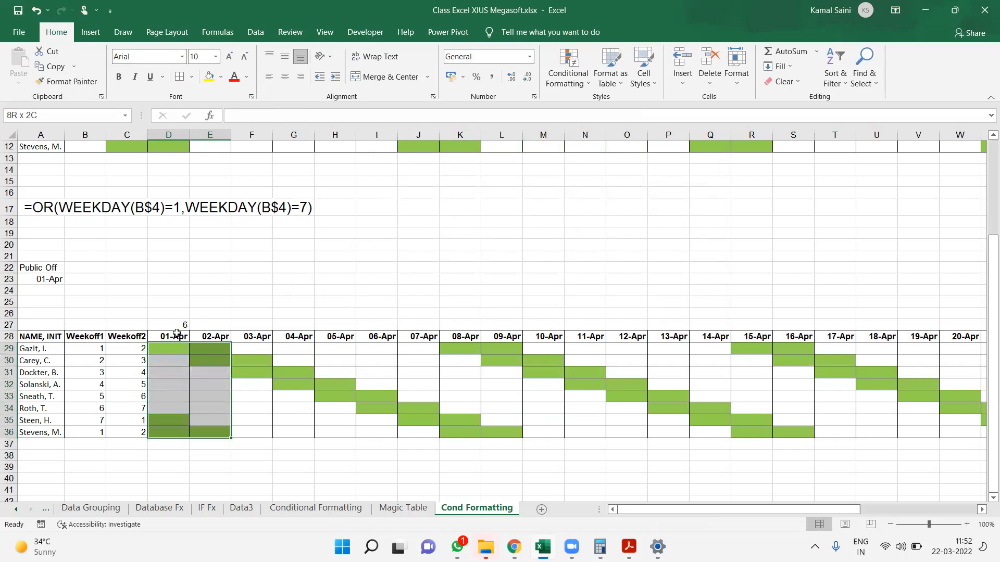
key("shift+Right")
key("shift+Right")
key("shift+Right")
key("shift+Right")
key("shift+Right")
key("shift+Right")
key("shift+Right")
key("shift+Right")
key("shift+Right")
key("shift+Right")
key("shift+Right")
key("shift+Right")
key("shift+Right")
key("shift+Right")
key("shift+Right")
key("shift+Right")
key("shift+Right")
key("shift+Right")
key("shift+Right")
key("shift+Right")
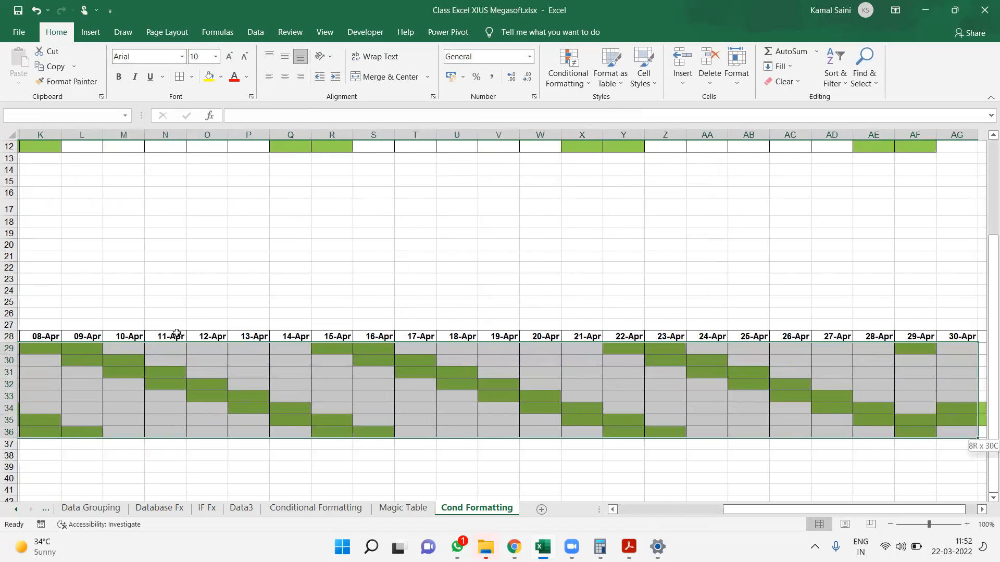
key("shift+Right")
key("shift+Right")
key("shift+Right")
key("shift+Right")
key("shift+Left")
key("shift+Left")
key("shift+Left")
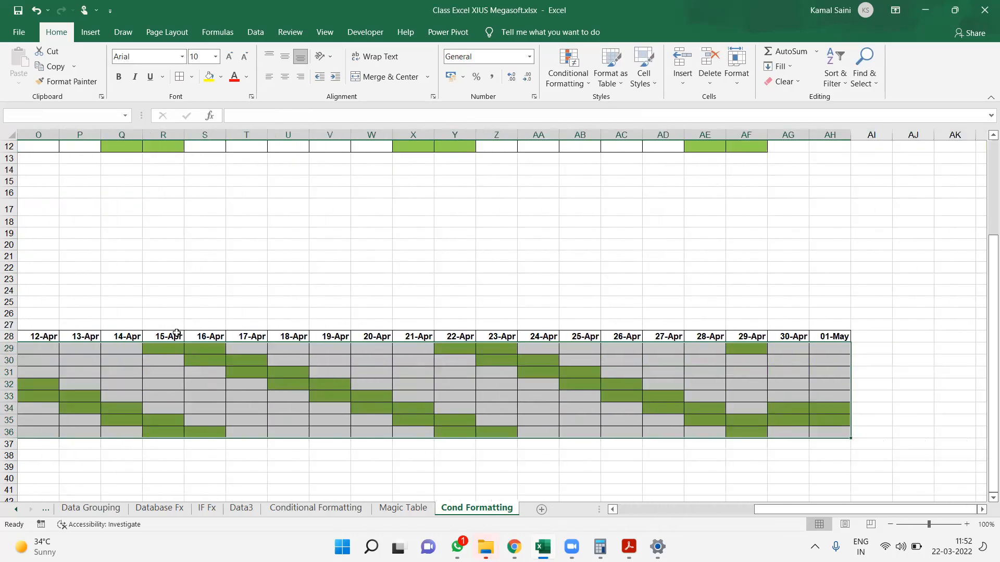
left_click(627, 512)
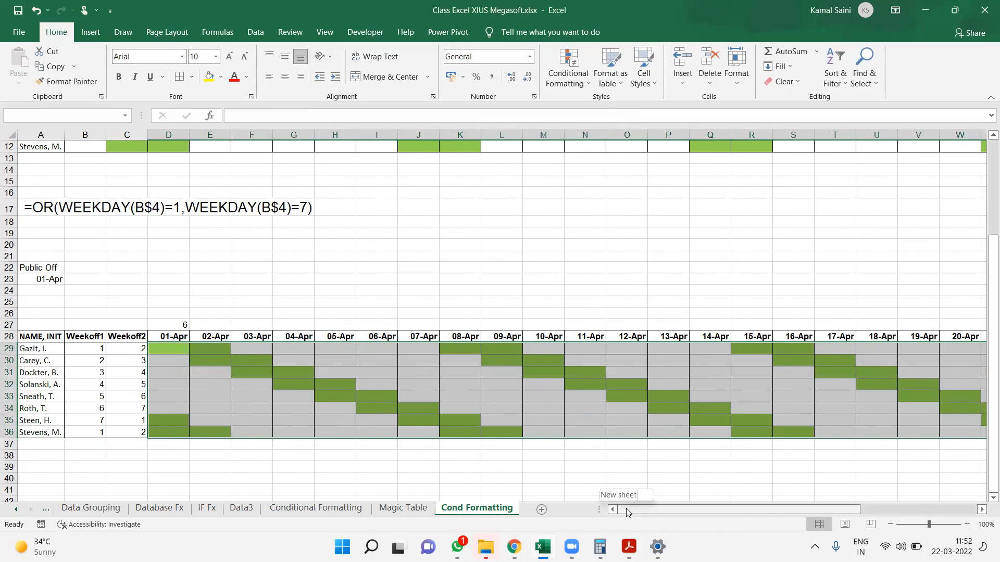
left_click(568, 80)
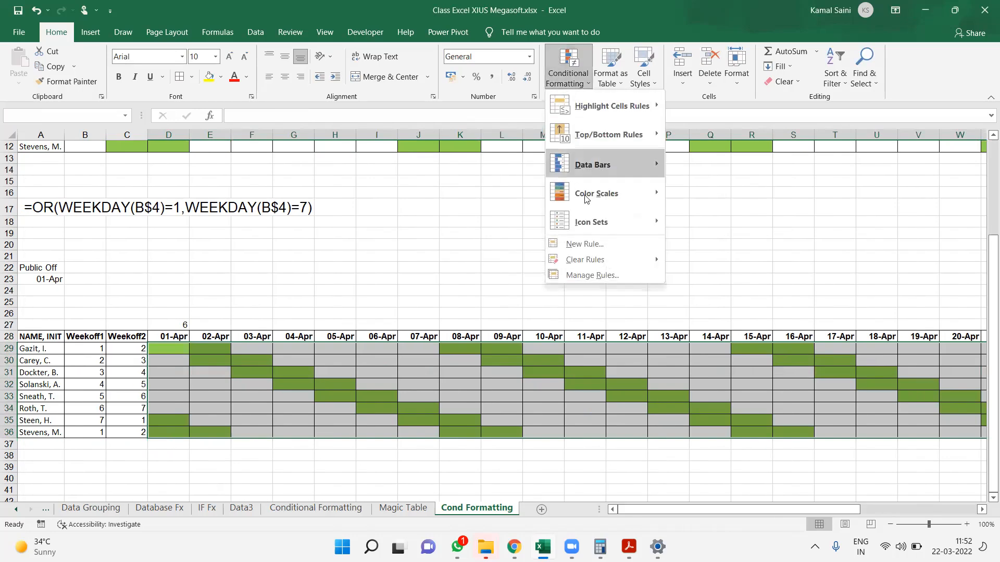
left_click(591, 275)
Change both WEEKDAY references in the rule's formula to D$28 and apply the rule to the roster
double_click(428, 229)
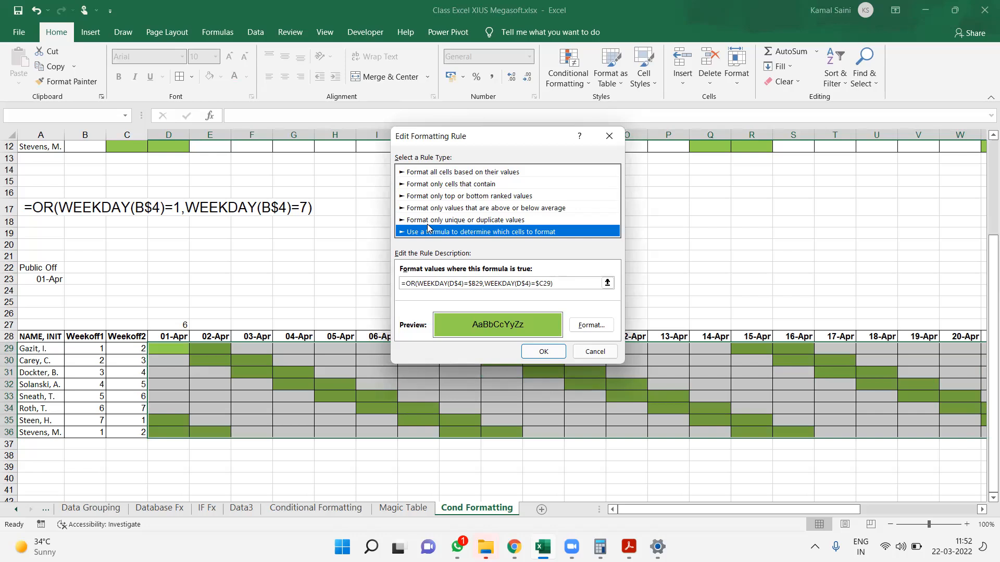
left_click(460, 283)
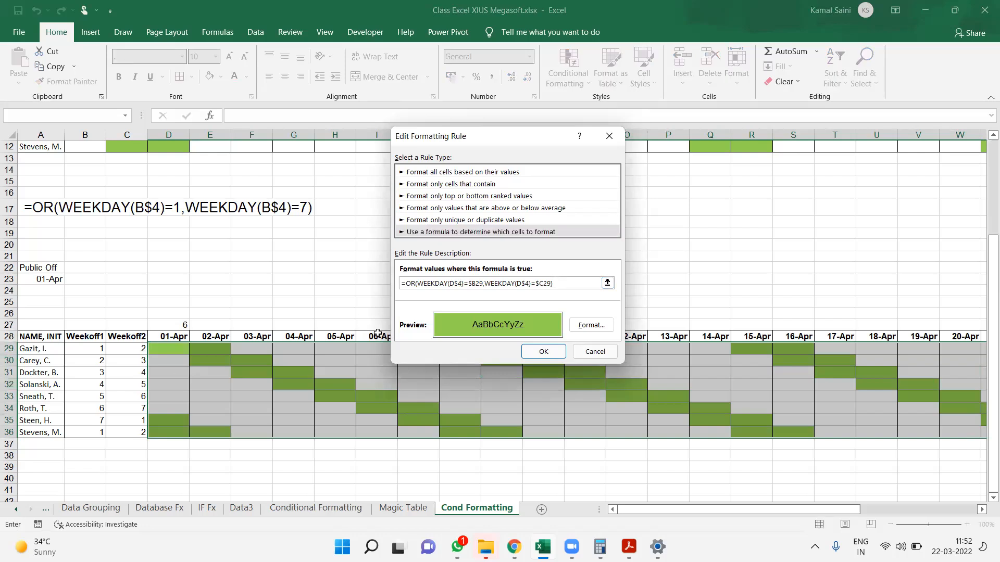
key("Delete")
type("28")
left_click(533, 283)
key("BackSpace")
type("28")
left_click(549, 353)
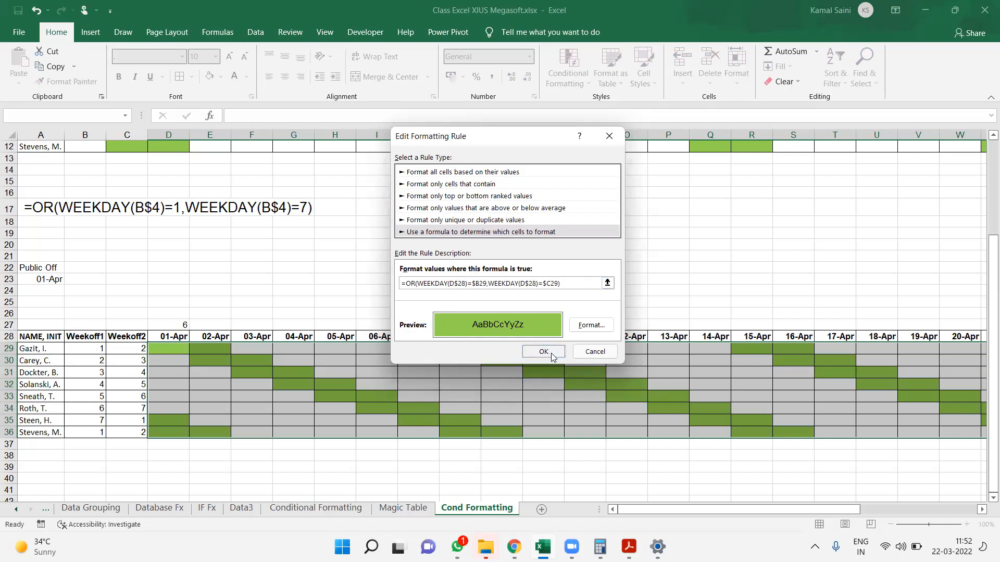
left_click(650, 328)
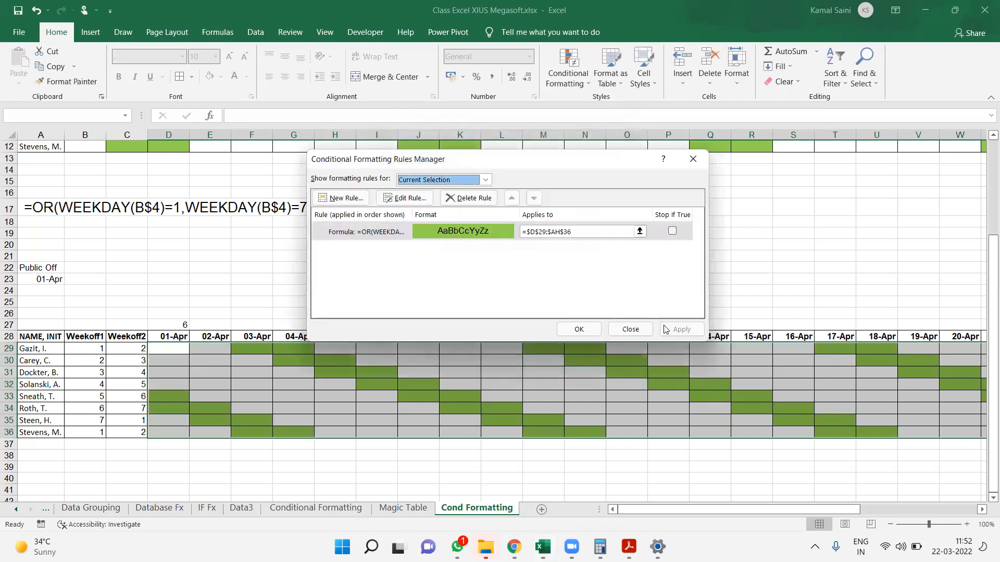
left_click(576, 333)
Fill the WEEKDAY formula from D27 across row 27 through the 20-Apr column
left_click(182, 326)
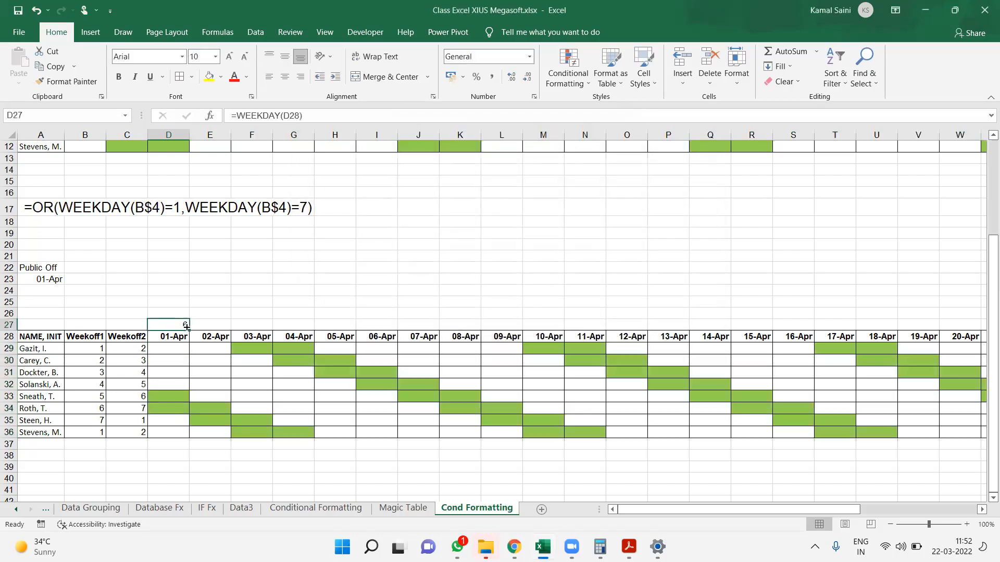
left_click_drag(634, 324, 721, 325)
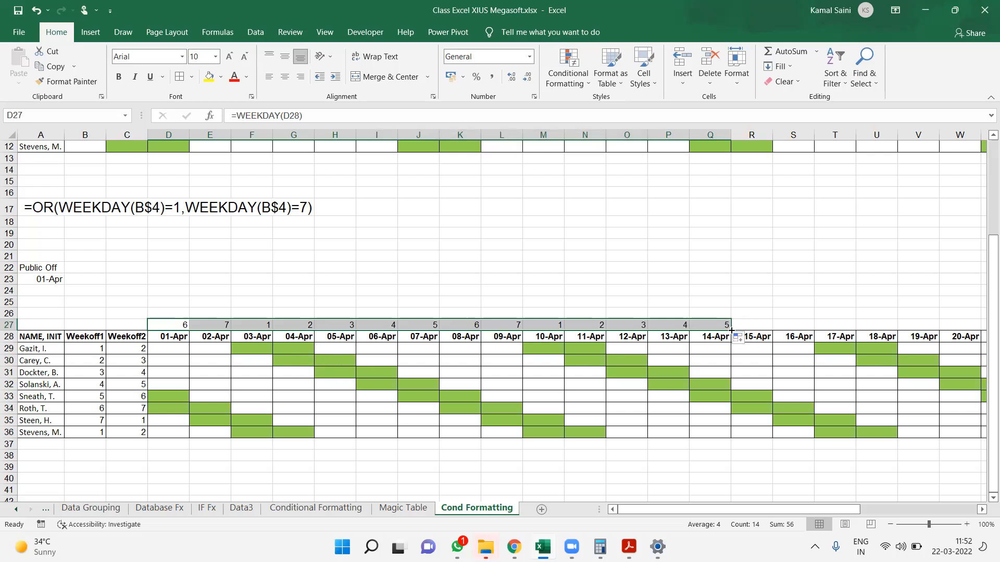
left_click_drag(731, 331, 926, 324)
key("Home")
key("Down")
key("Down")
key("Down")
key("Down")
key("Right")
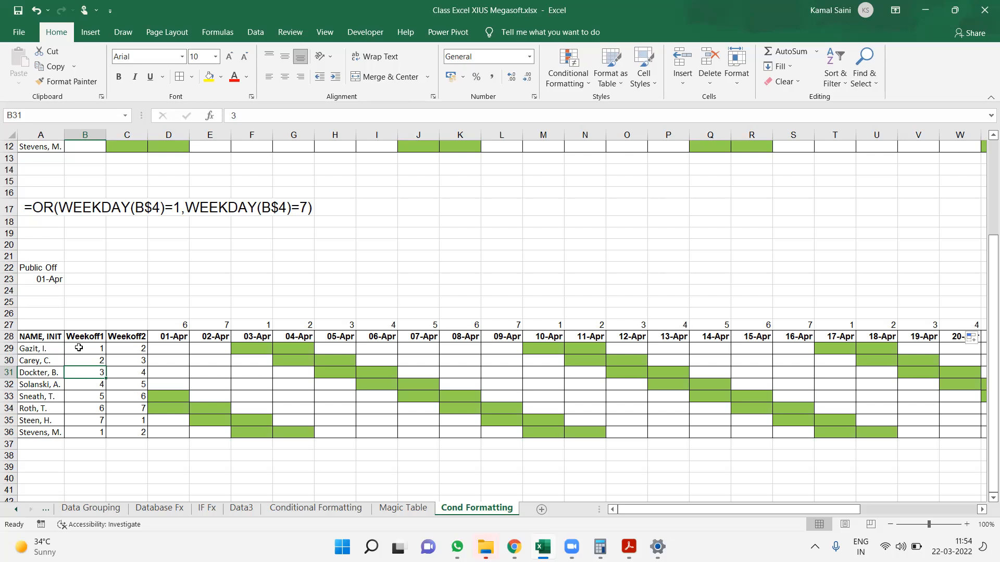
Copy the full formula from the roster's conditional formatting rule, leaving the rule as it is
left_click(182, 346)
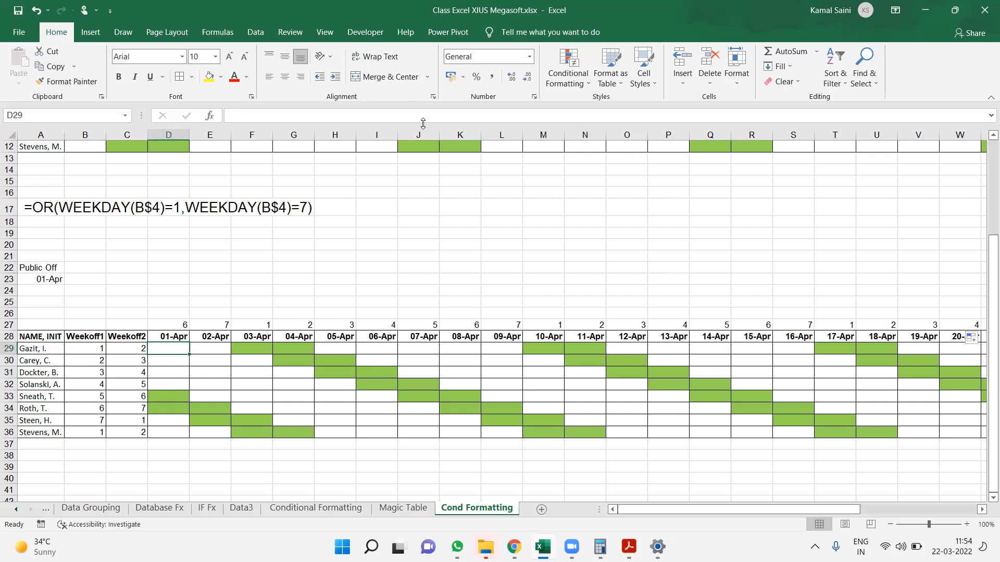
left_click(571, 68)
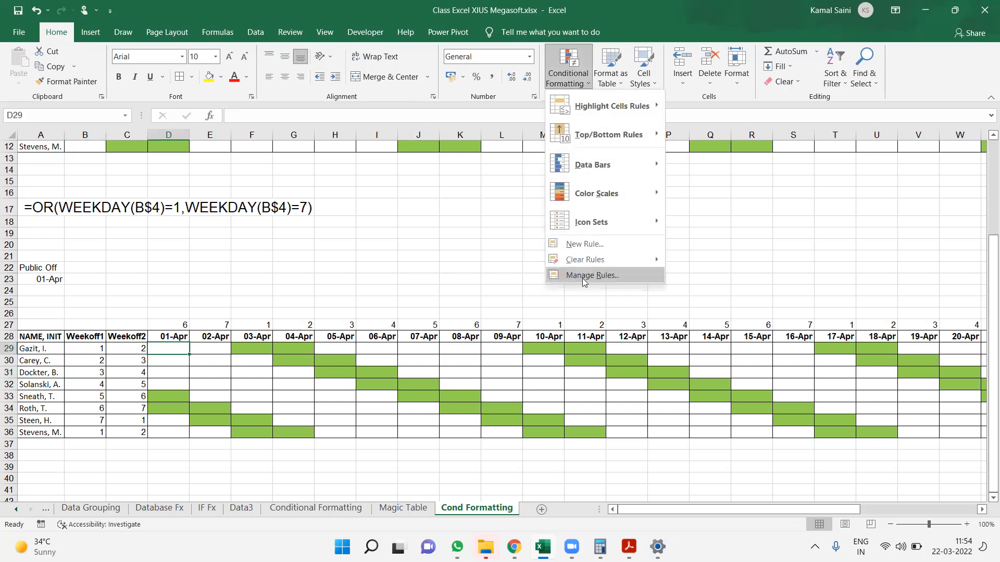
left_click(584, 277)
double_click(425, 233)
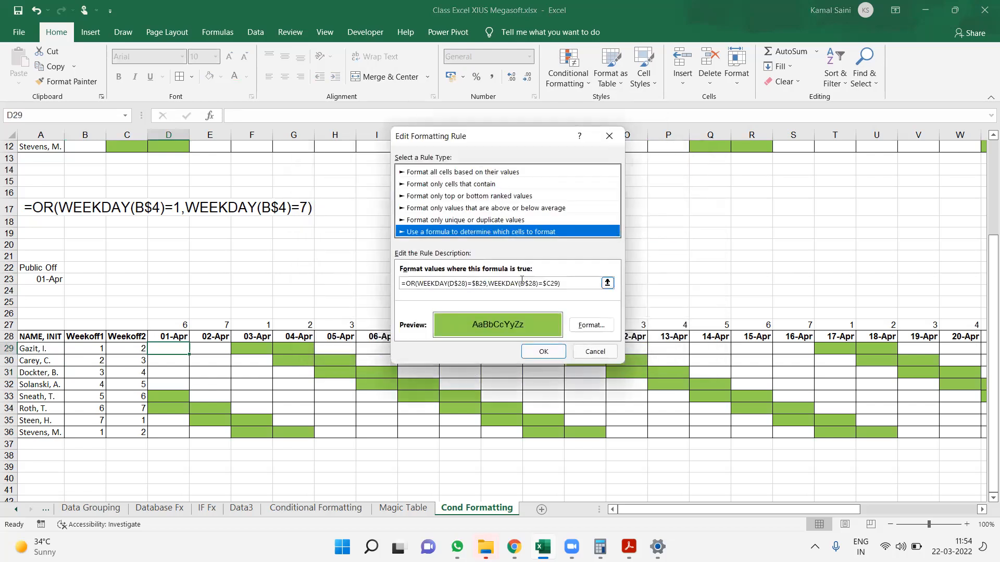
left_click_drag(566, 283, 360, 286)
key("ctrl+c")
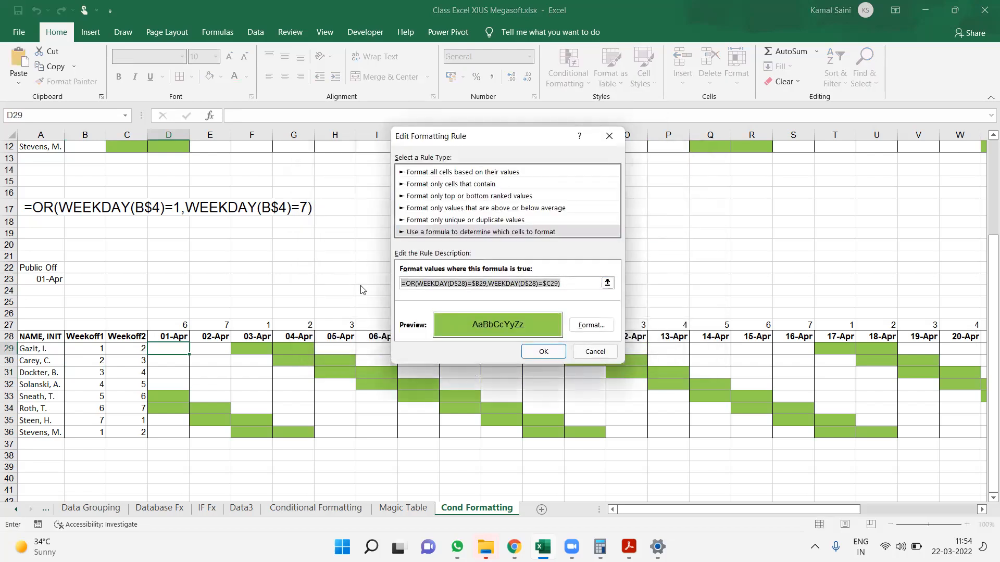
key("Escape")
left_click(578, 329)
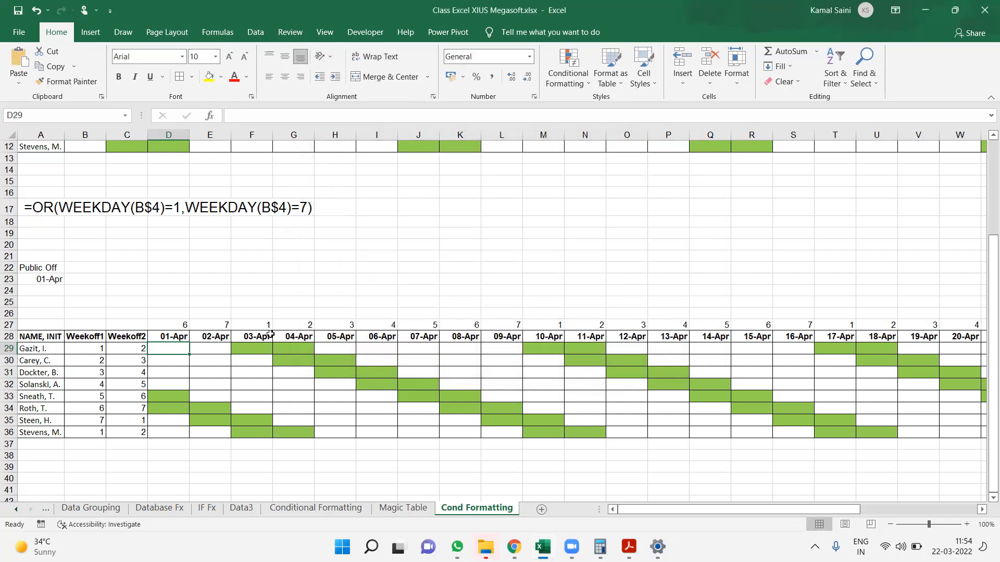
Paste the copied rule formula into A26 and convert it to visible text
left_click(158, 298)
key("Left")
key("Left")
key("Left")
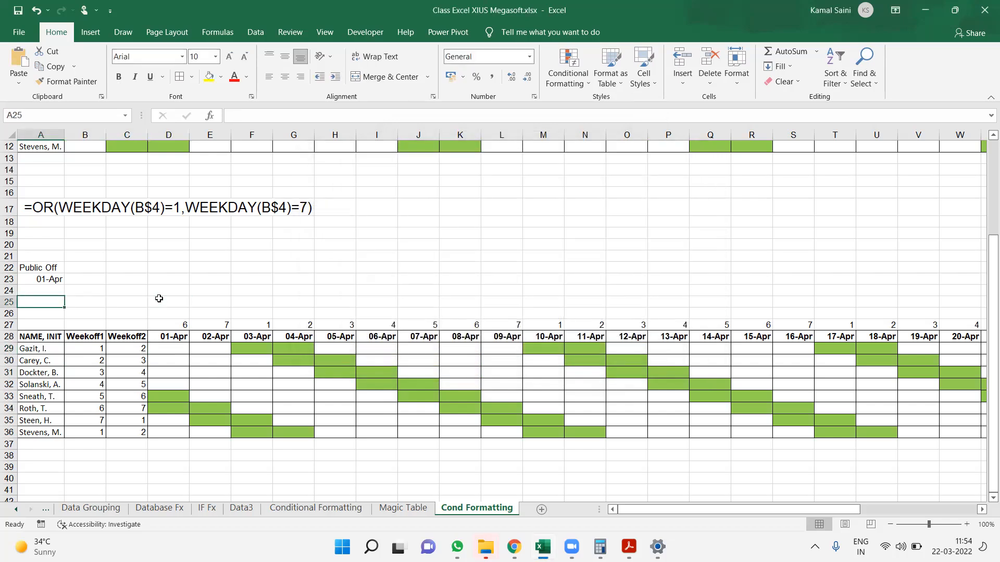
key("Down")
key("ctrl+v")
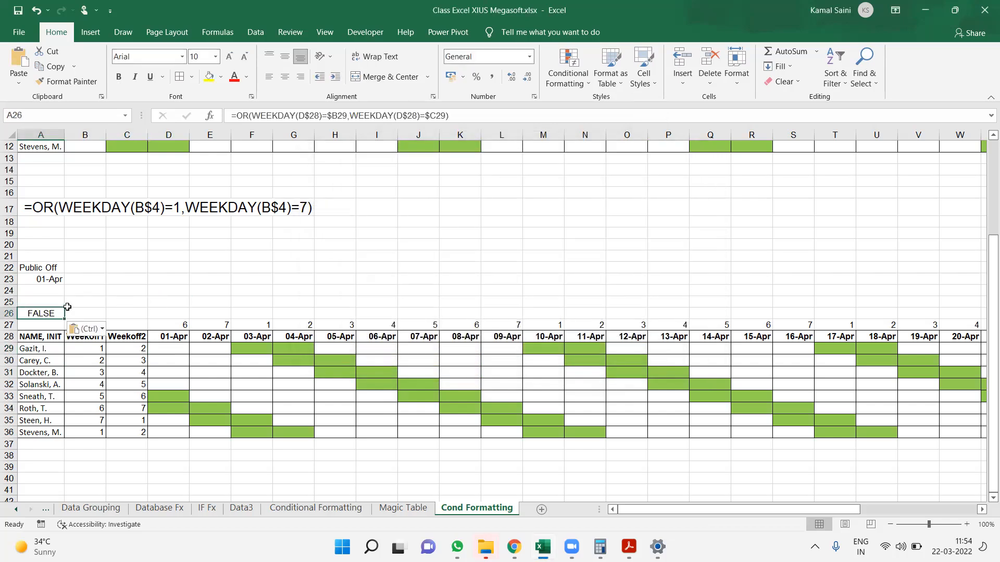
key("F2")
key("Return")
key("Up")
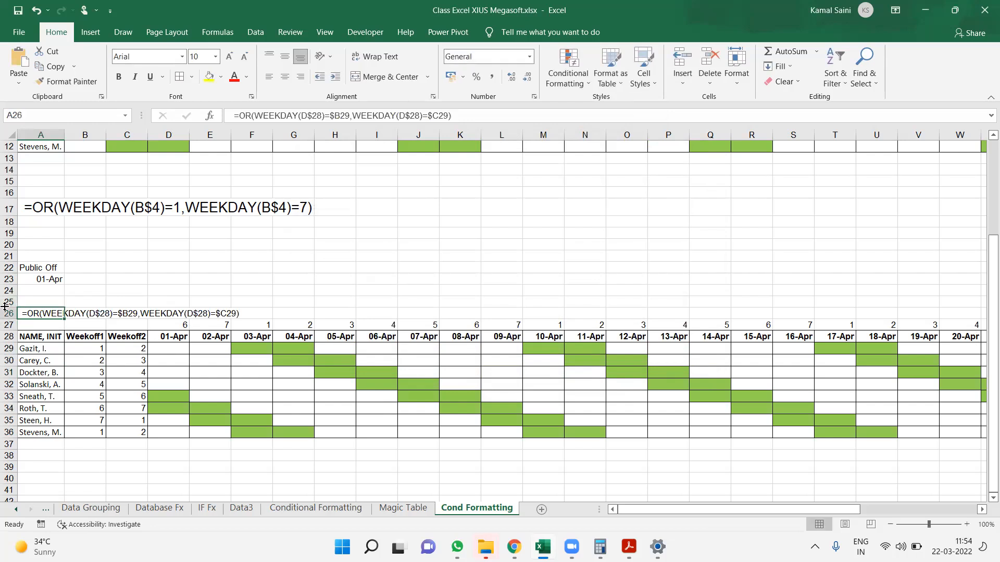
Enlarge the formula text in A26 to font size 16
left_click(229, 57)
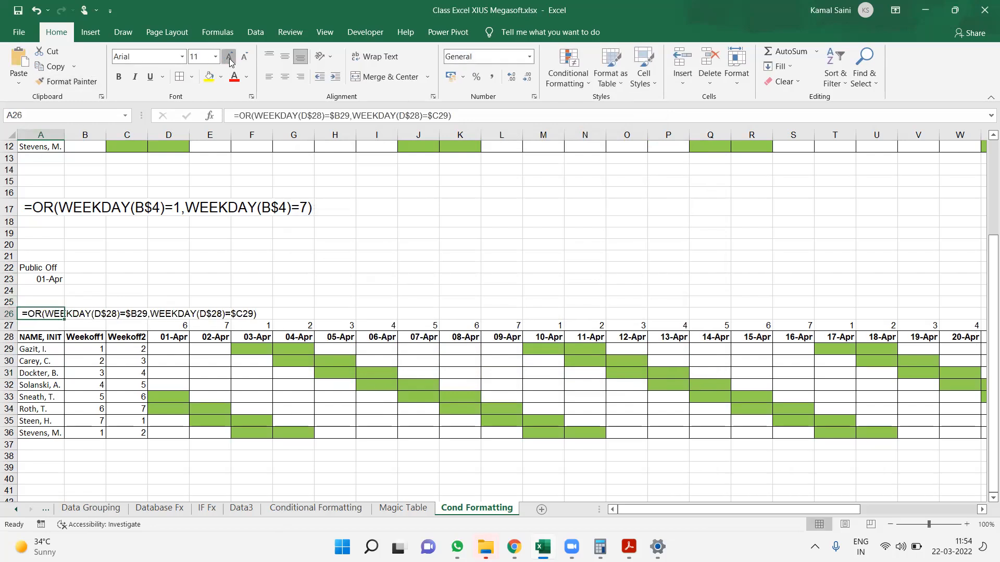
left_click(229, 57)
left_click(229, 57)
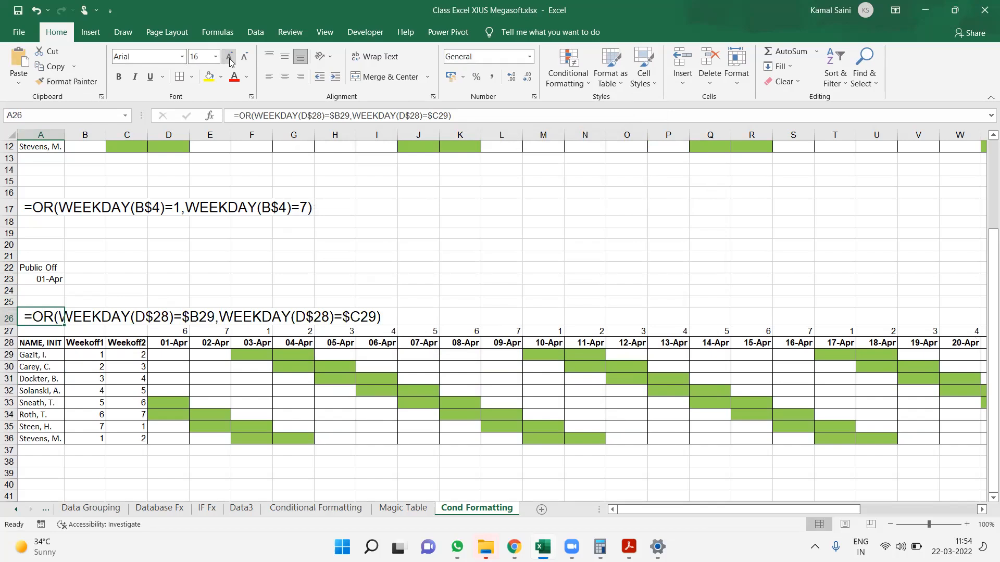
left_click(320, 388)
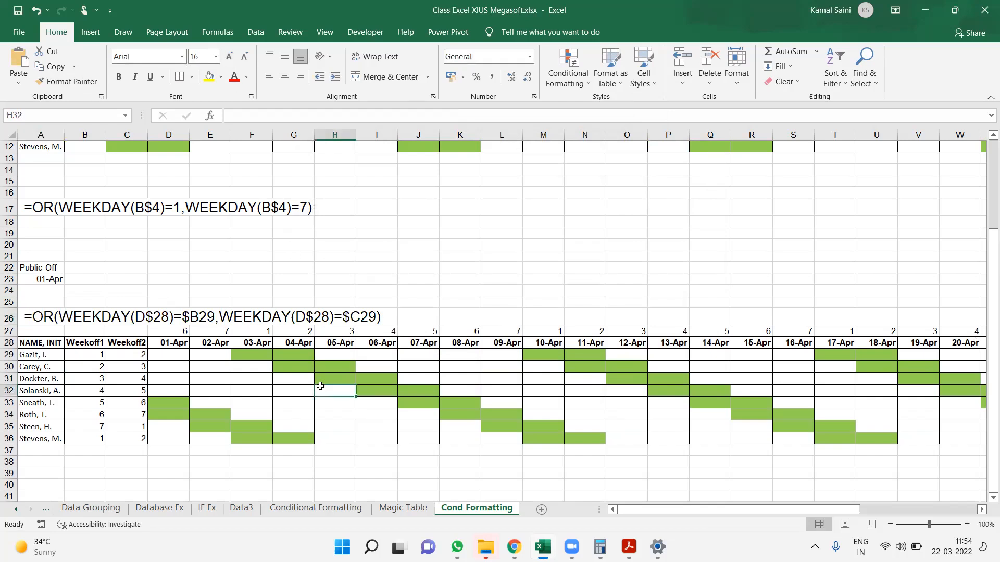
left_click(174, 473)
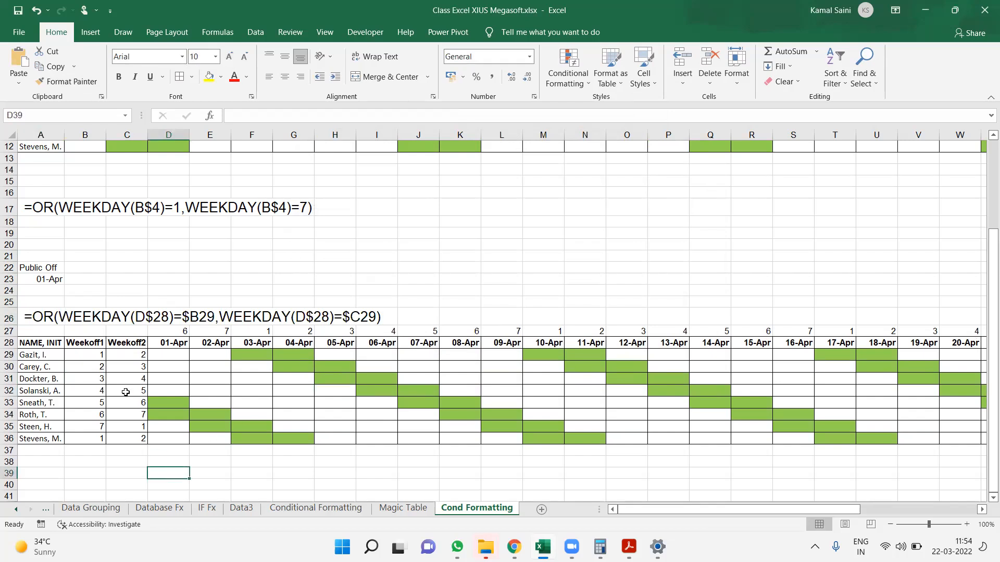
Examine how the Weekoff1 and Weekoff2 columns relate to the row 28 dates and the weekday numbers in row 27
left_click(94, 357)
left_click(124, 352)
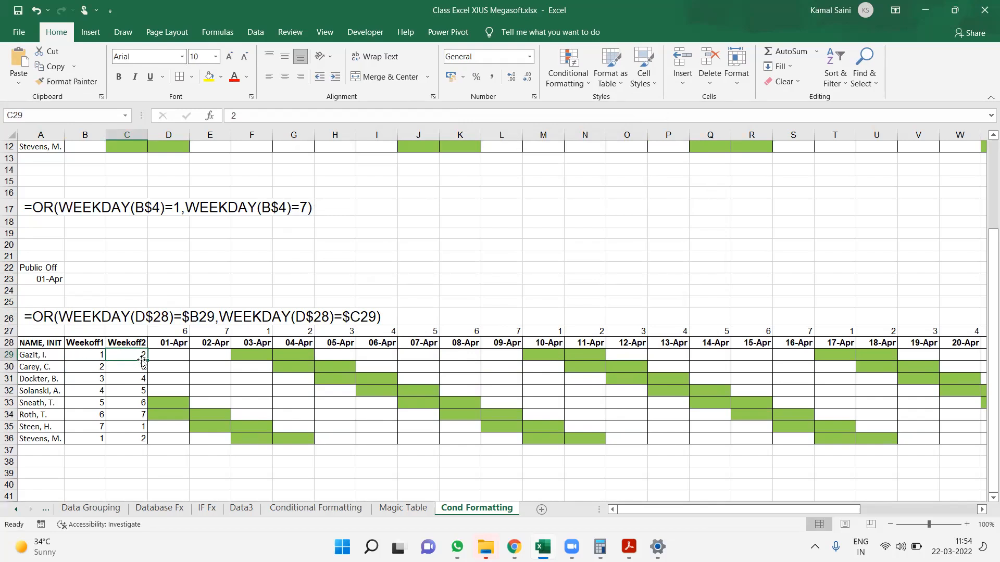
left_click_drag(167, 356, 983, 344)
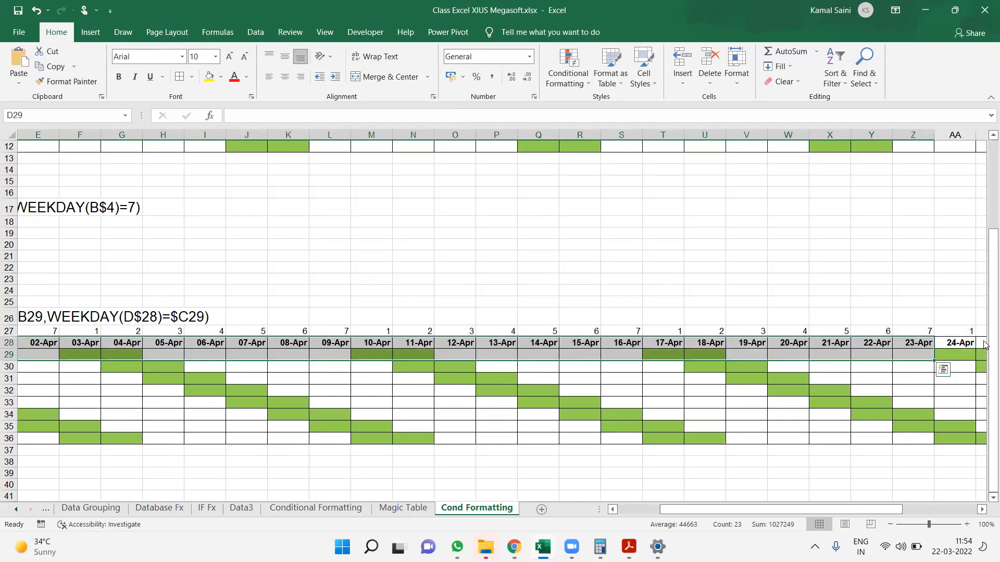
key("Left")
key("Left")
key("Left")
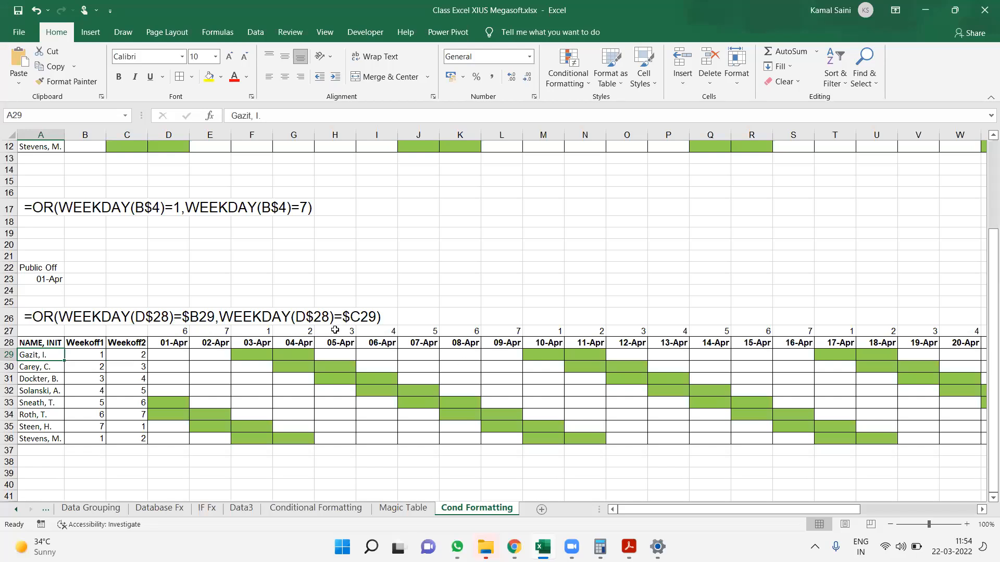
left_click_drag(175, 344, 722, 333)
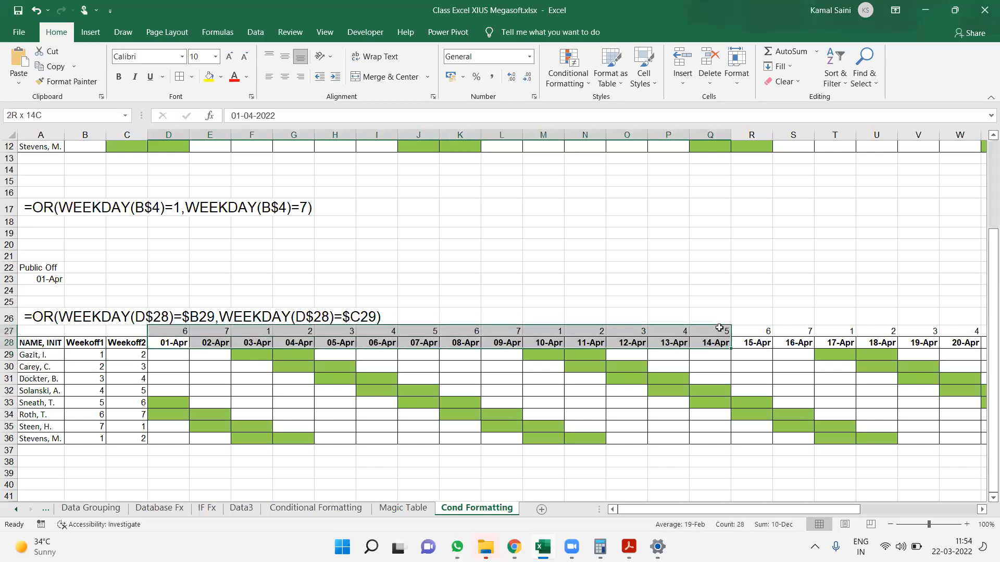
left_click_drag(89, 354, 88, 464)
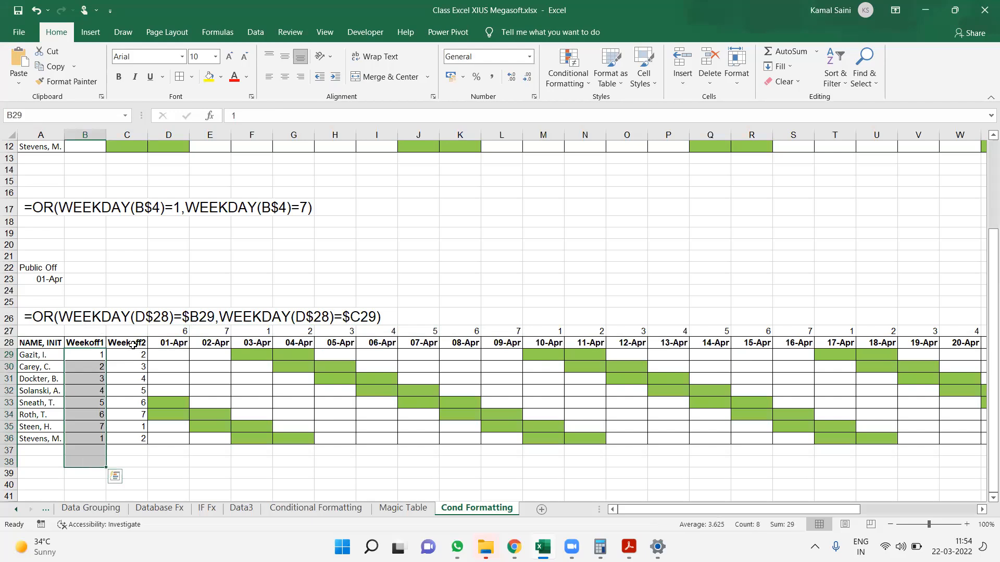
left_click_drag(131, 348, 133, 473)
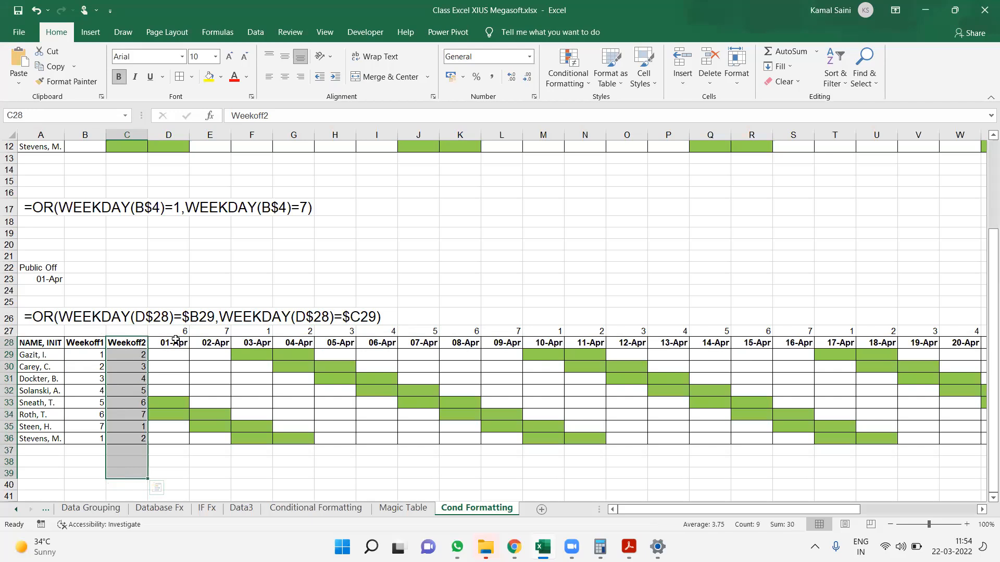
left_click(9, 343)
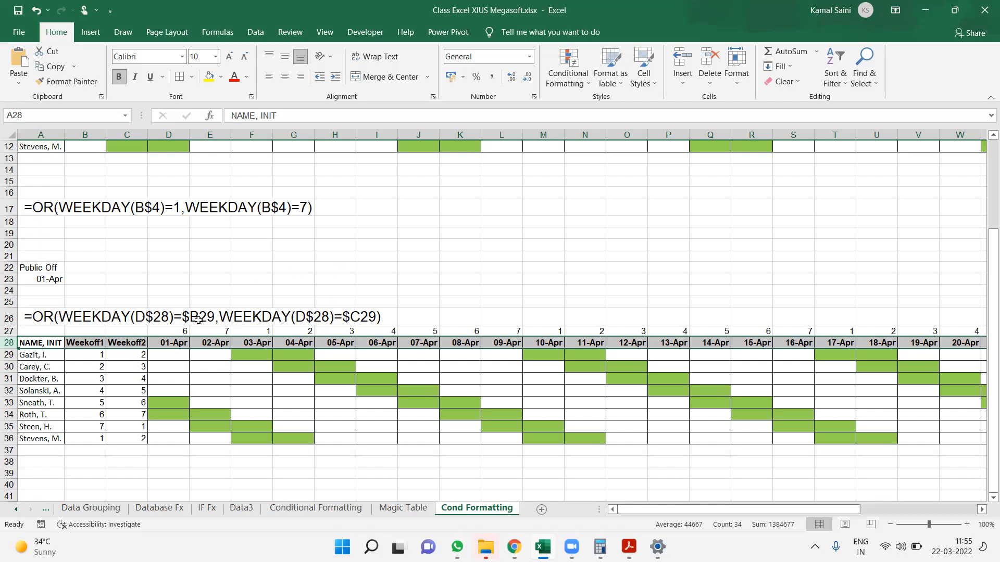
Set the roster's first date in D28 to 1-Mar
key("Down")
key("Right")
key("Right")
key("Right")
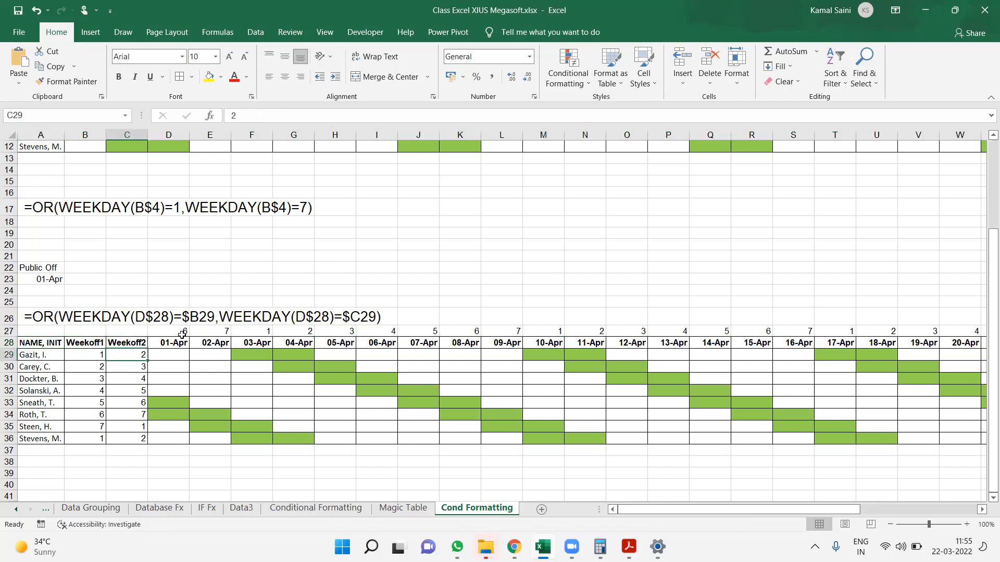
key("Up")
key("Left")
type("Weekoff2")
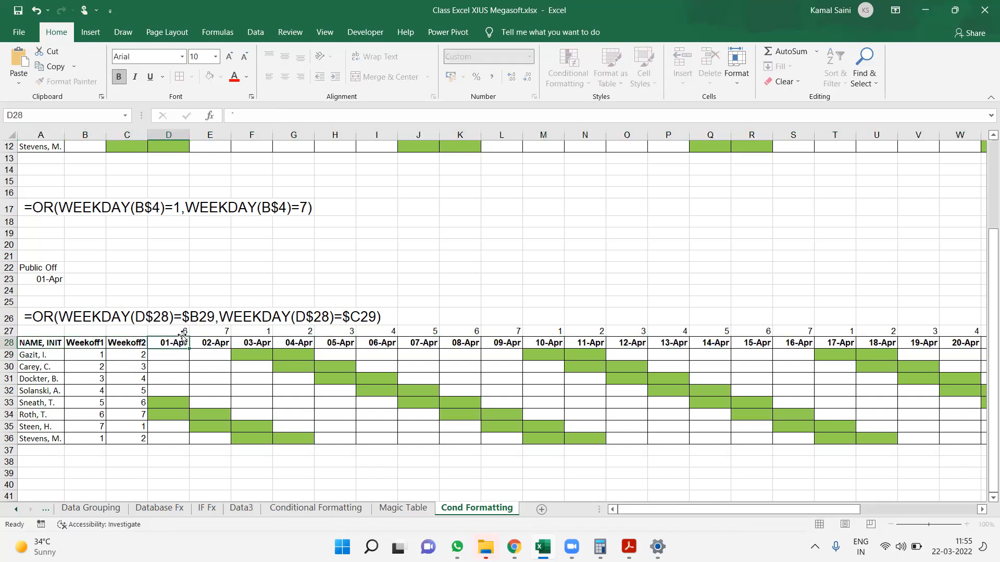
key("Tab")
key("Right")
key("Left")
type("1-Mar")
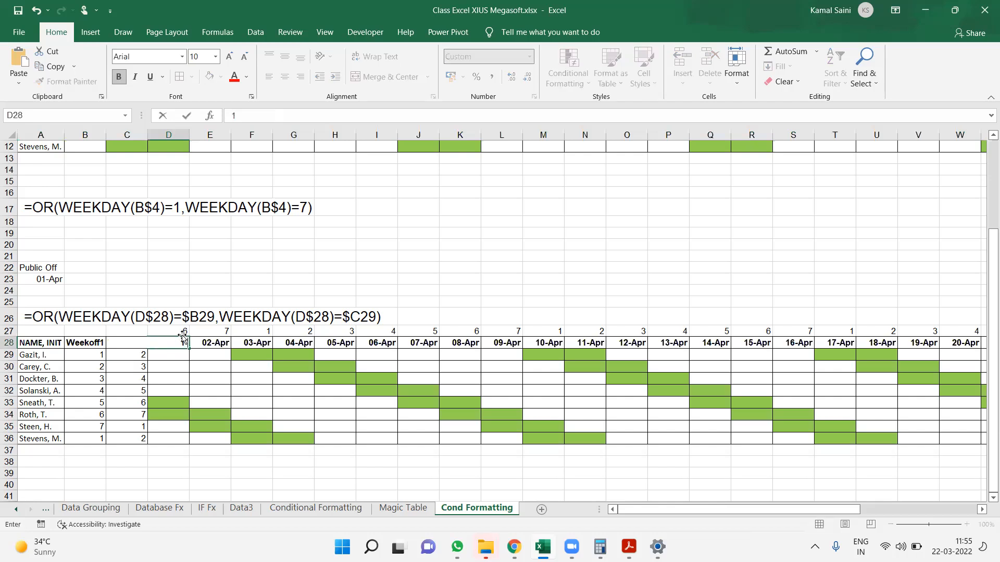
key("Return")
Enter =D28+1 in E28 and fill the formula across the remaining date headers in row 28
key("Up")
key("Right")
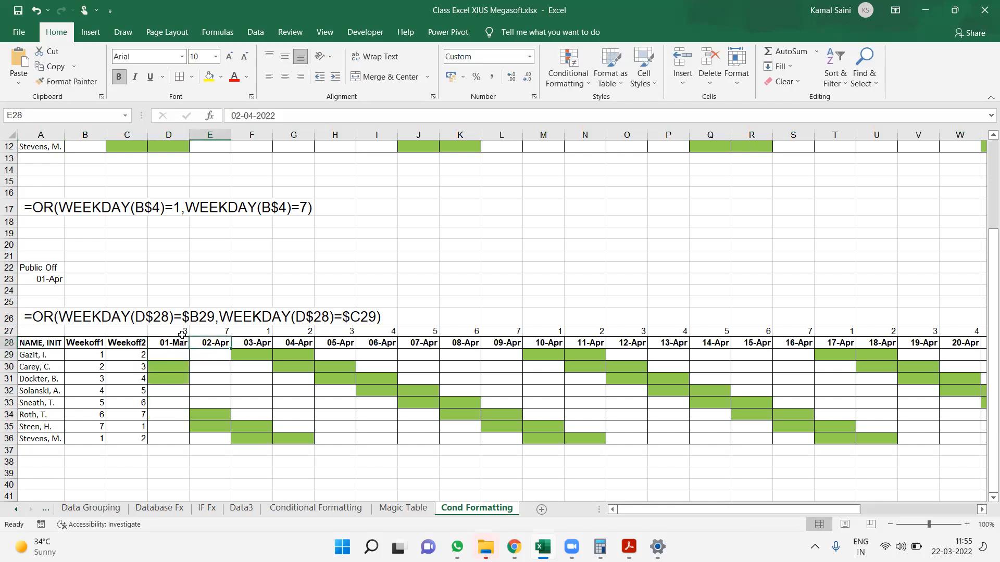
type("=")
key("Left")
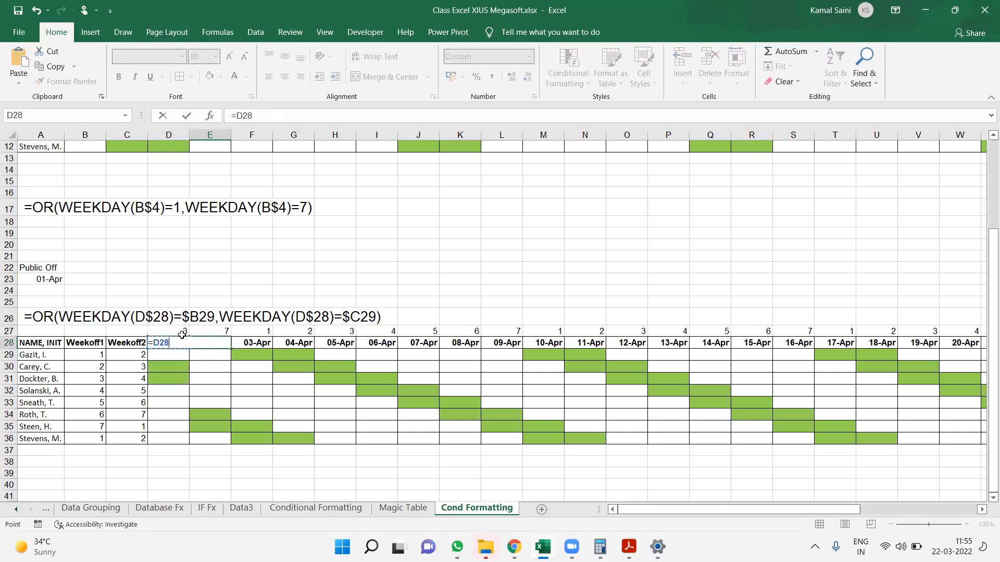
key("ctrl+Return")
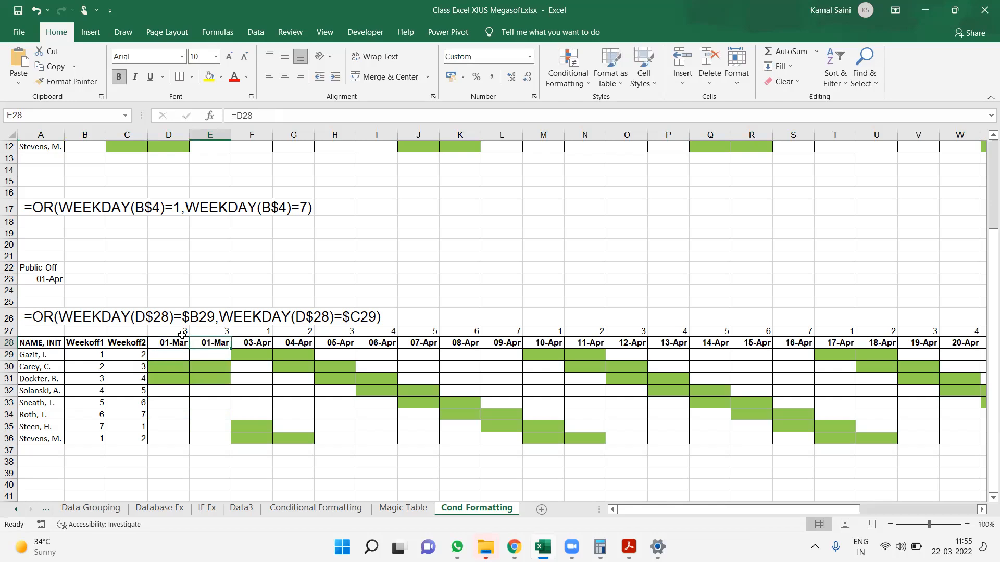
double_click(219, 341)
type("+1")
key("ctrl+Return")
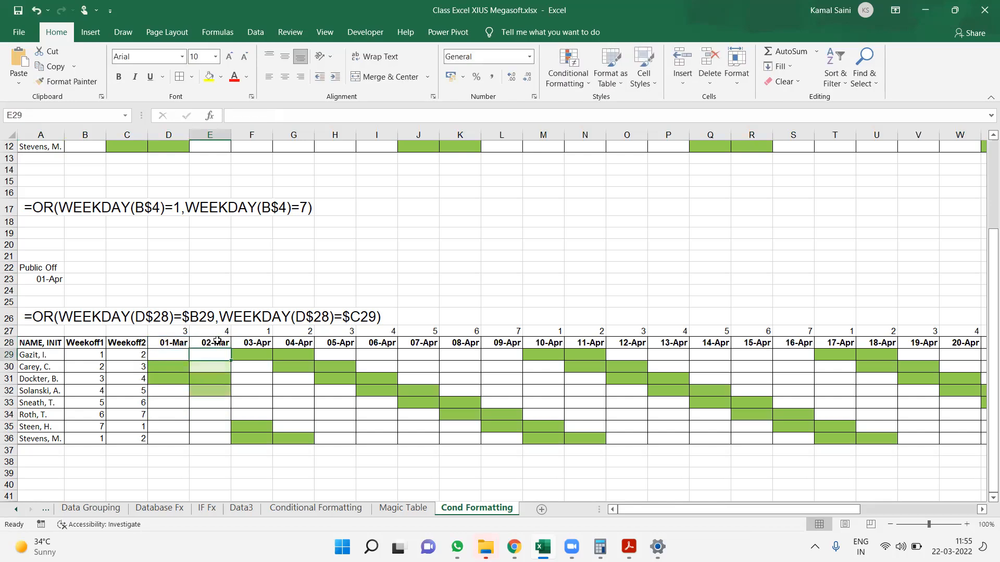
left_click_drag(230, 348, 980, 343)
key("ctrl+Left")
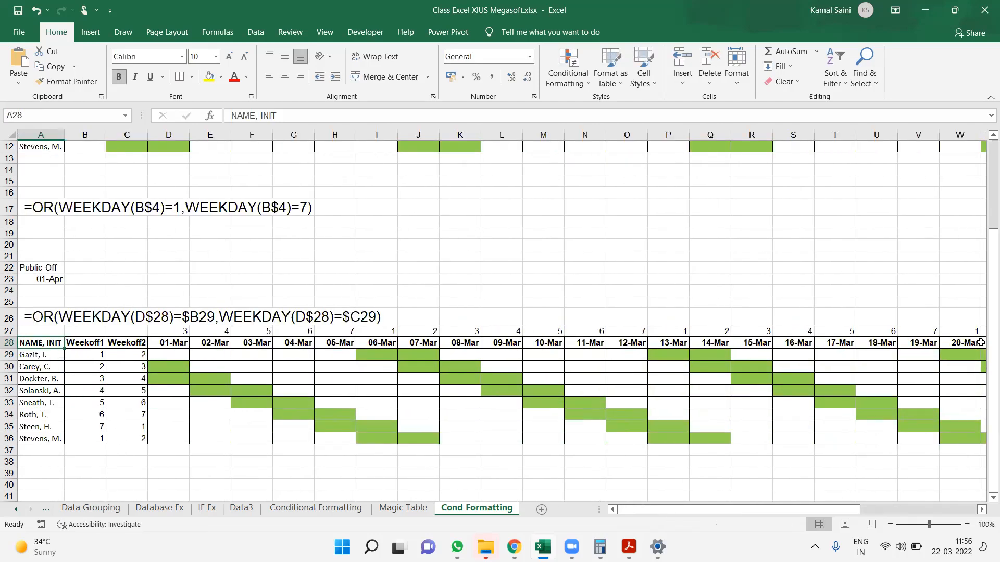
Change the roster's starting date in D28 to 1 Feb
key("Right")
key("Right")
key("Right")
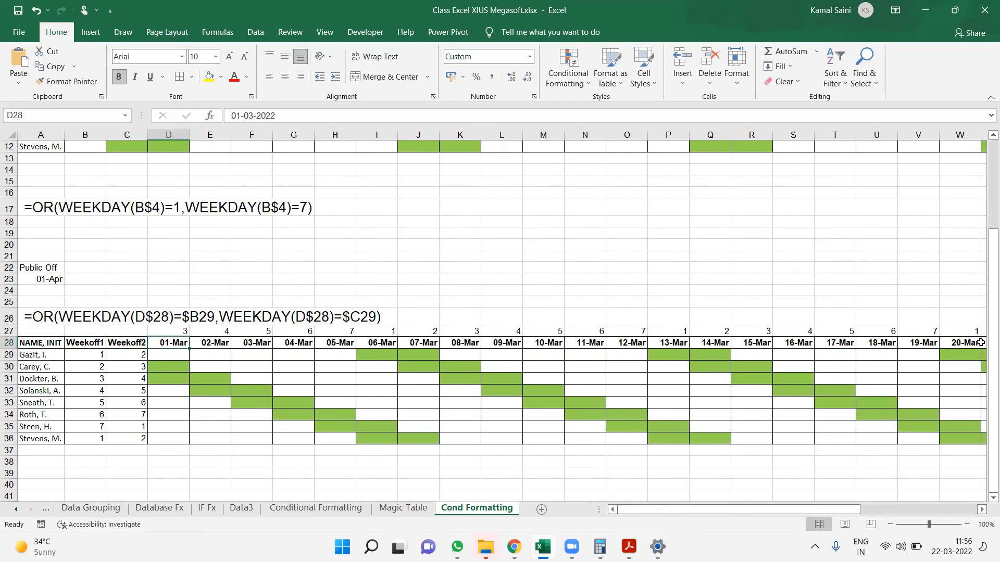
type("1-feb")
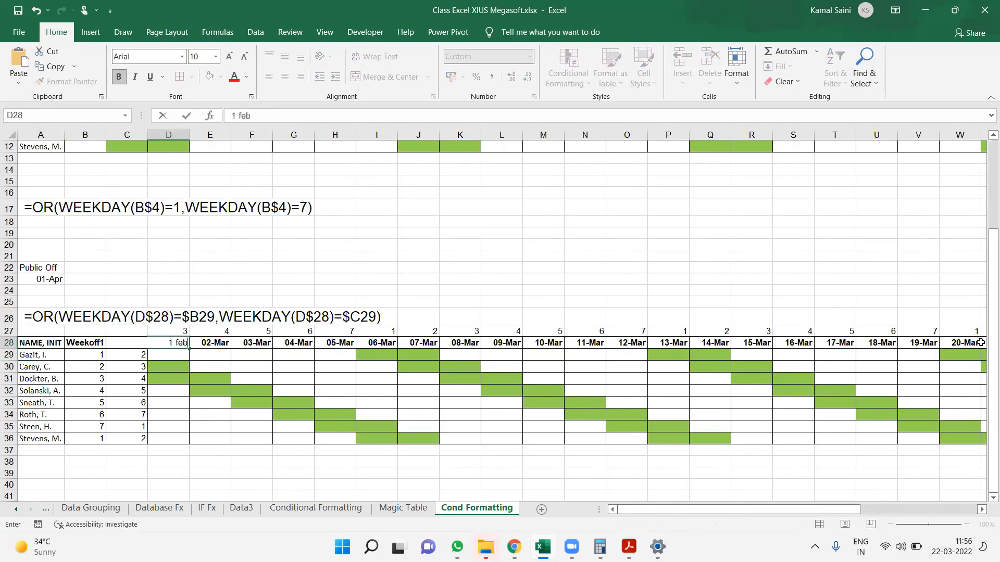
key("Return")
Change the roster's starting date in D28 to 1-Jan
key("Up")
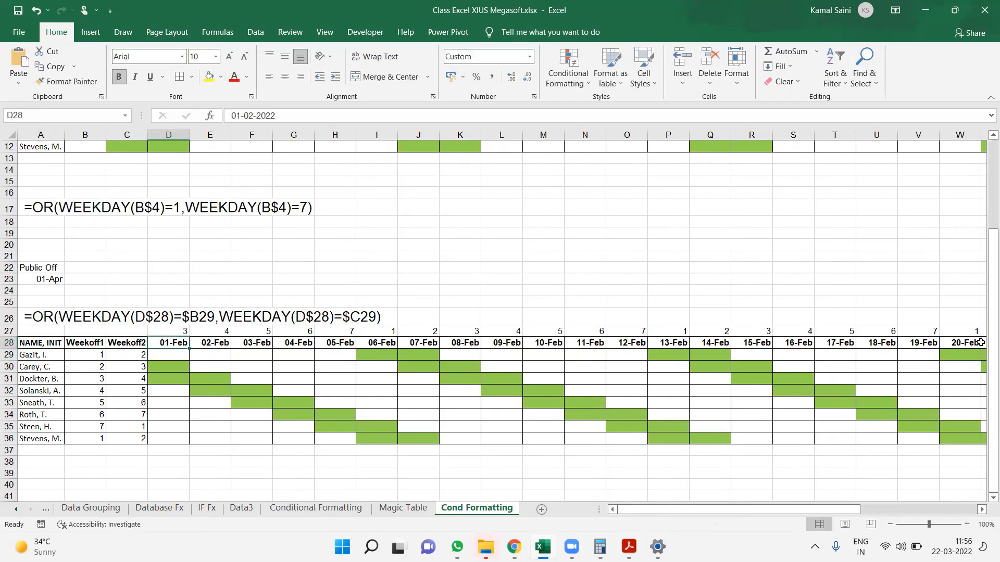
type("1")
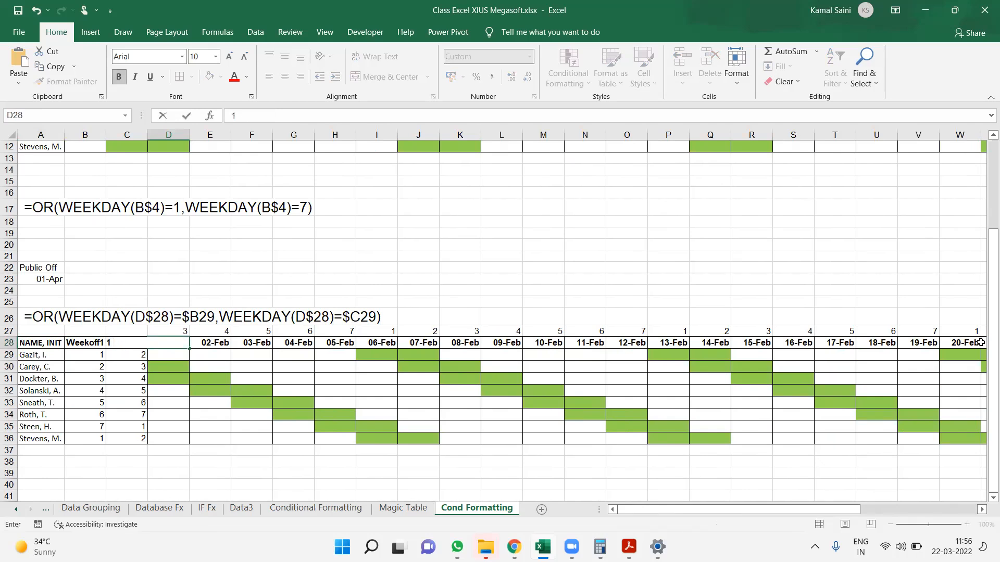
key("Escape")
type("1-jan")
key("Return")
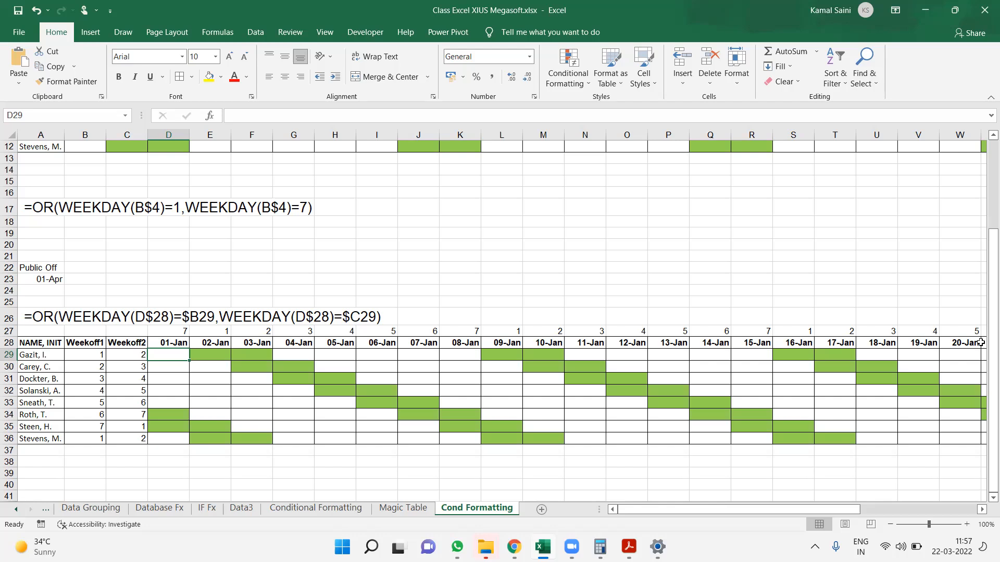
Review the =D28+1 formula in E28 and fill it again across the date headers in row 28
key("Up")
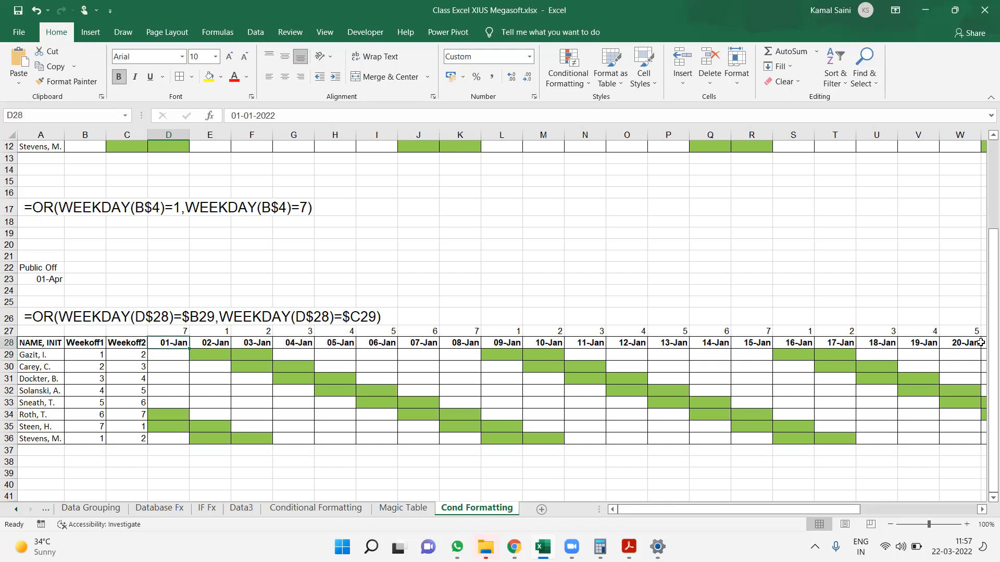
key("Right")
key("Left")
key("Right")
key("F2")
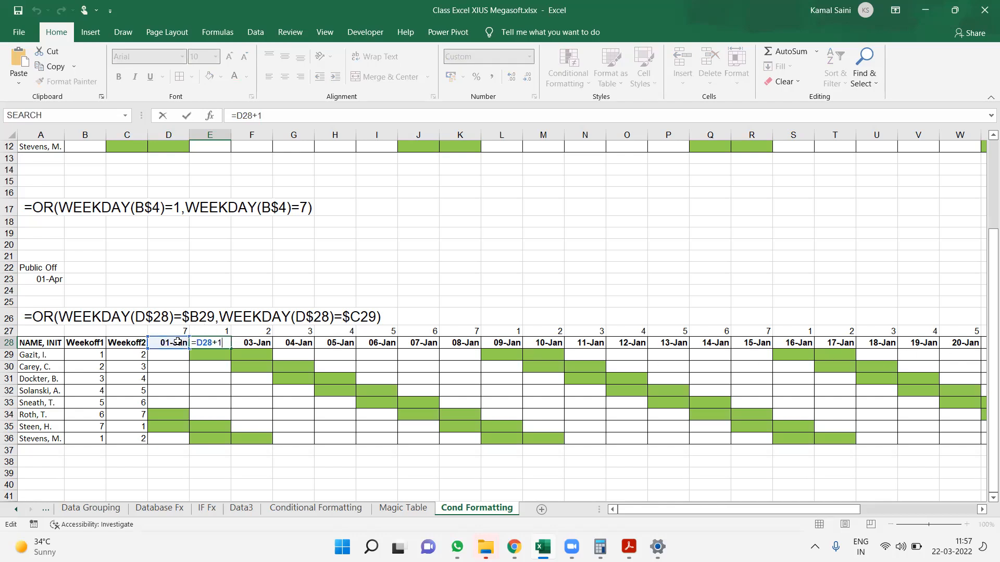
key("ctrl+Return")
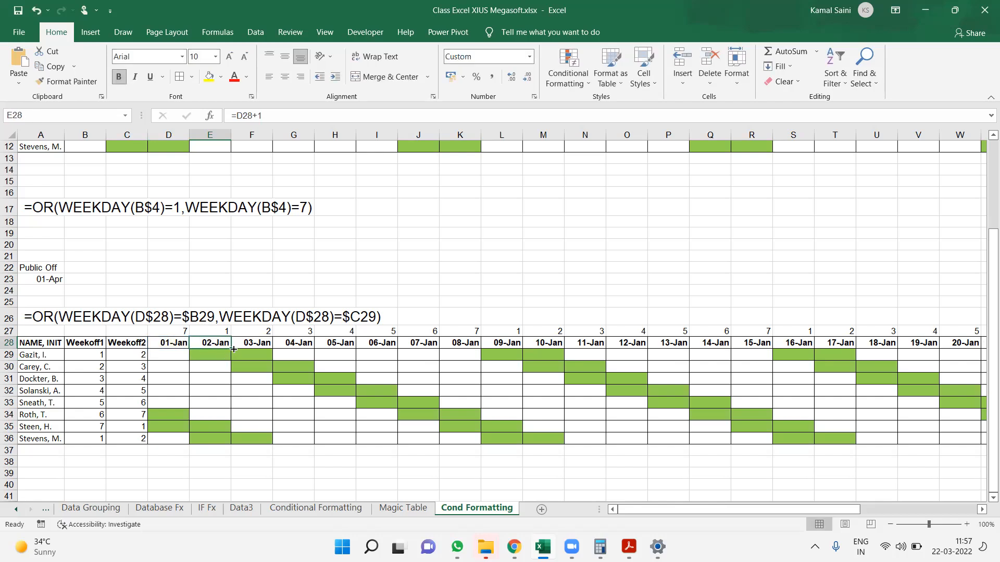
left_click_drag(233, 349, 927, 351)
Change the roster's starting date in D28 to 1 Aug
key("ctrl+Left")
key("Right")
key("Right")
key("Right")
type("1")
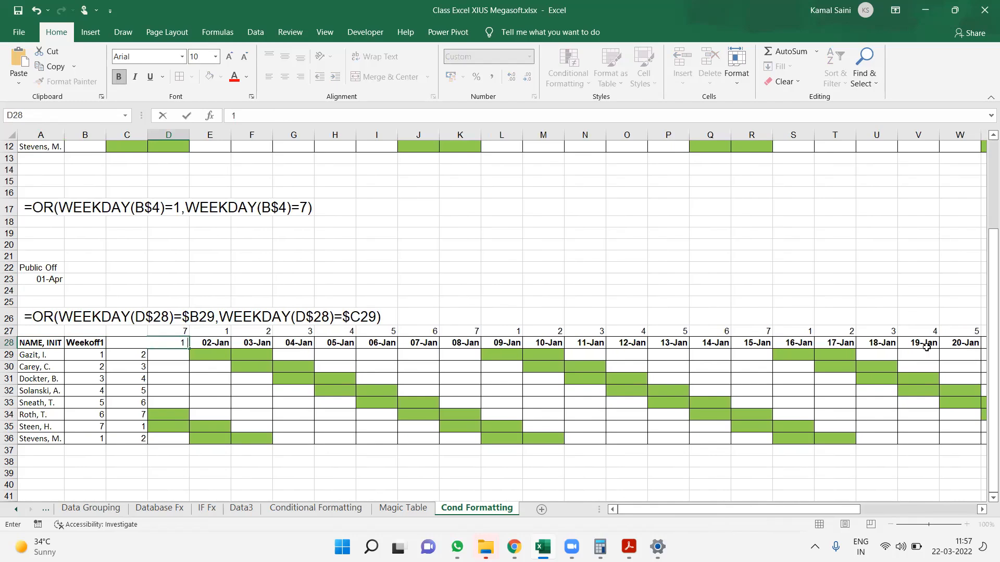
type(" Aug")
key("Return")
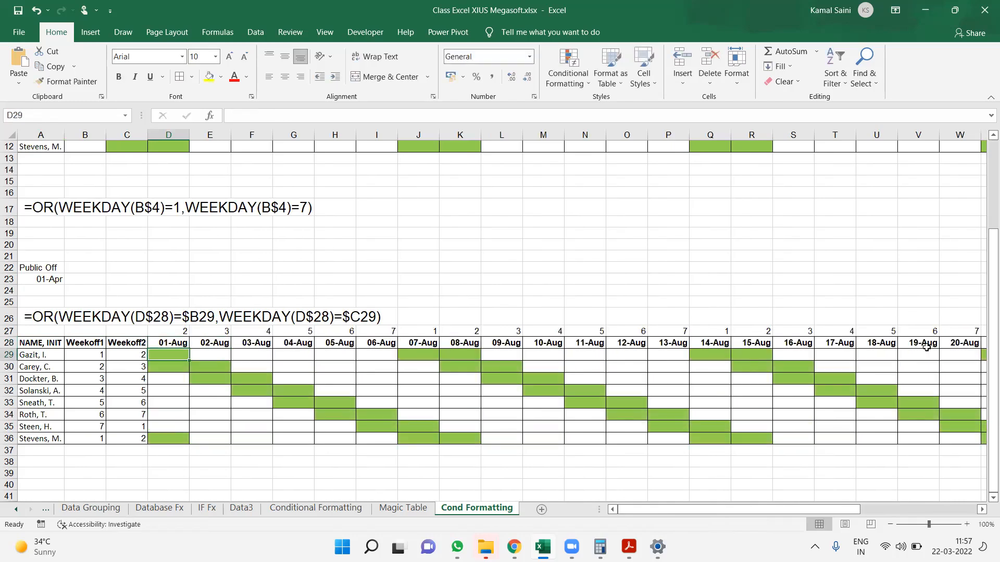
Look along the row 28 date headers towards the end of the month and return to the first date
key("Up")
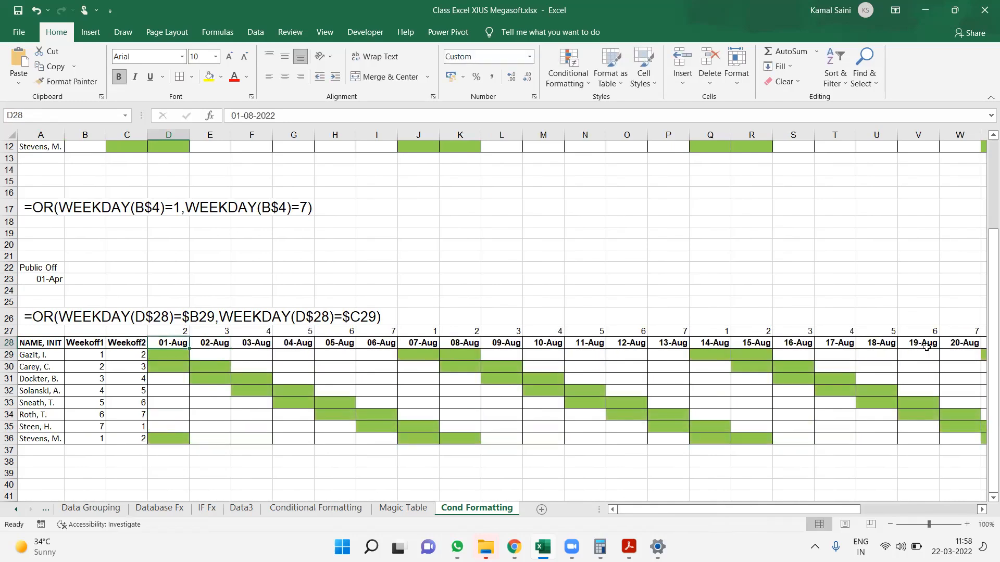
key("shift+Right")
key("shift+Right")
key("shift+Right")
key("Right")
key("Right")
key("Right")
key("Right")
key("Right")
key("Right")
key("Right")
key("Right")
key("Right")
key("Right")
key("Right")
key("Right")
key("Right")
key("Right")
key("Right")
key("Right")
key("Right")
key("Right")
key("Right")
key("Right")
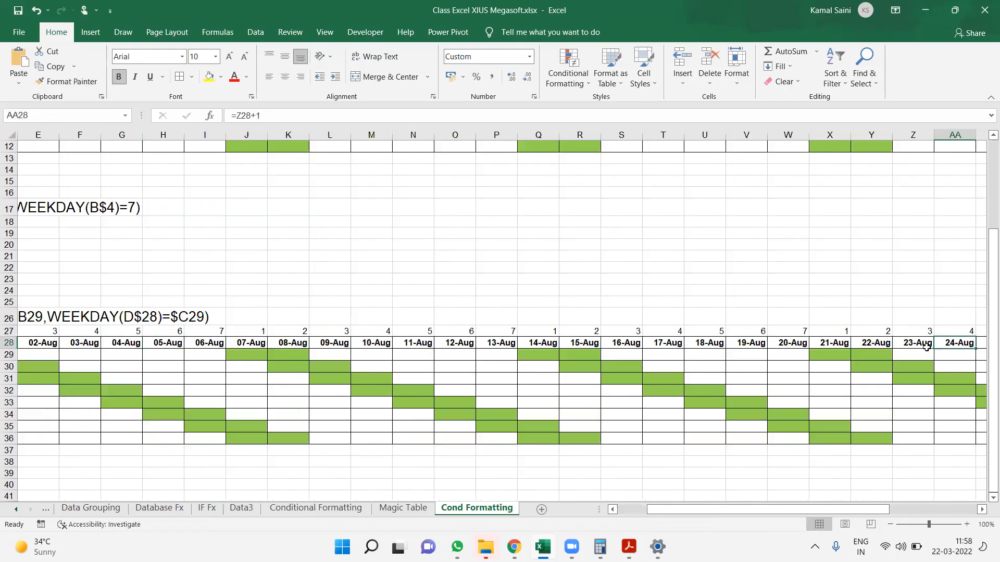
key("Right")
key("Right")
key("Right")
key("Right")
key("Right")
key("ctrl+Left")
key("Right")
key("Right")
key("Right")
key("Right")
key("Left")
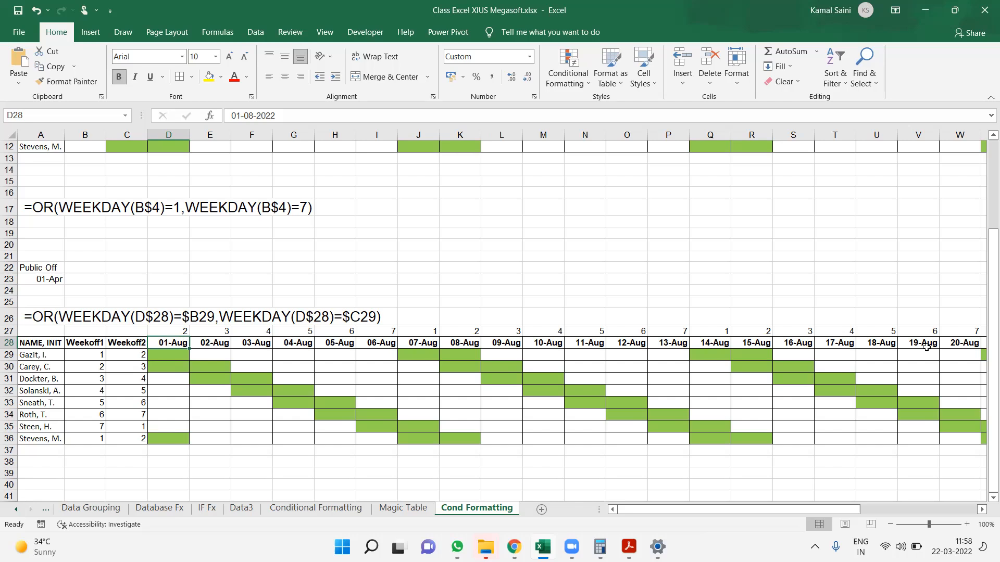
Add a new employee's name in A37, directly below the last roster entry
left_click(114, 469)
left_click(48, 455)
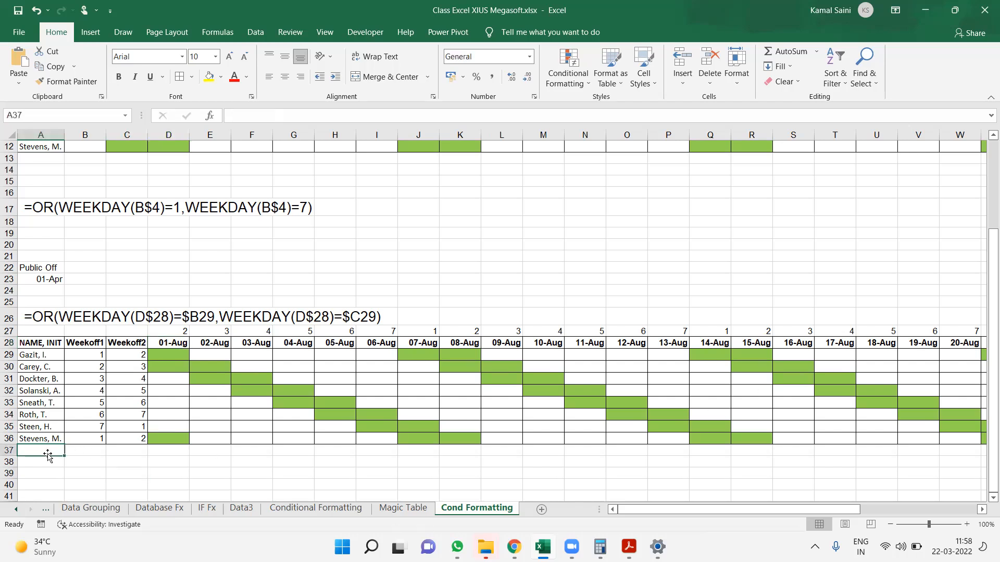
type("Ramesh")
key("Tab")
Fill row 36 down into row 37, from the Weekoff1 column across the date columns
key("Up")
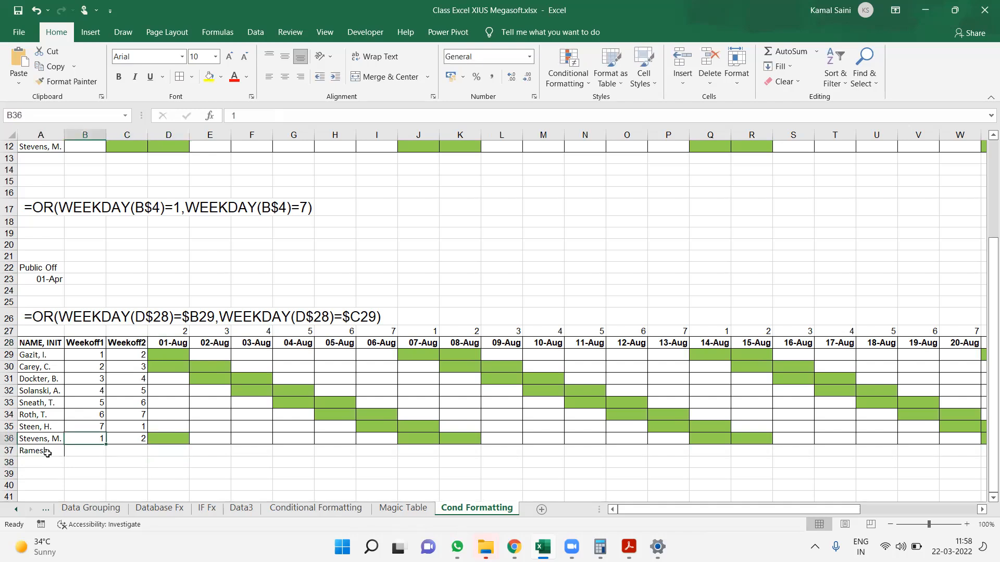
key("shift+Right")
key("shift+Right")
key("shift+Right")
key("shift+Right")
key("shift+Right")
key("shift+Right")
key("shift+Right")
key("shift+Right")
key("shift+Right")
key("shift+Right")
key("shift+Right")
key("shift+Right")
key("shift+Right")
key("shift+Right")
key("shift+Right")
key("shift+Right")
key("shift+Right")
key("shift+Right")
key("shift+Right")
key("shift+Right")
key("shift+Right")
key("shift+Right")
key("shift+Right")
key("shift+Right")
key("shift+Right")
key("shift+Right")
key("shift+Right")
key("shift+Right")
key("shift+Right")
key("shift+Right")
key("shift+Right")
key("shift+Right")
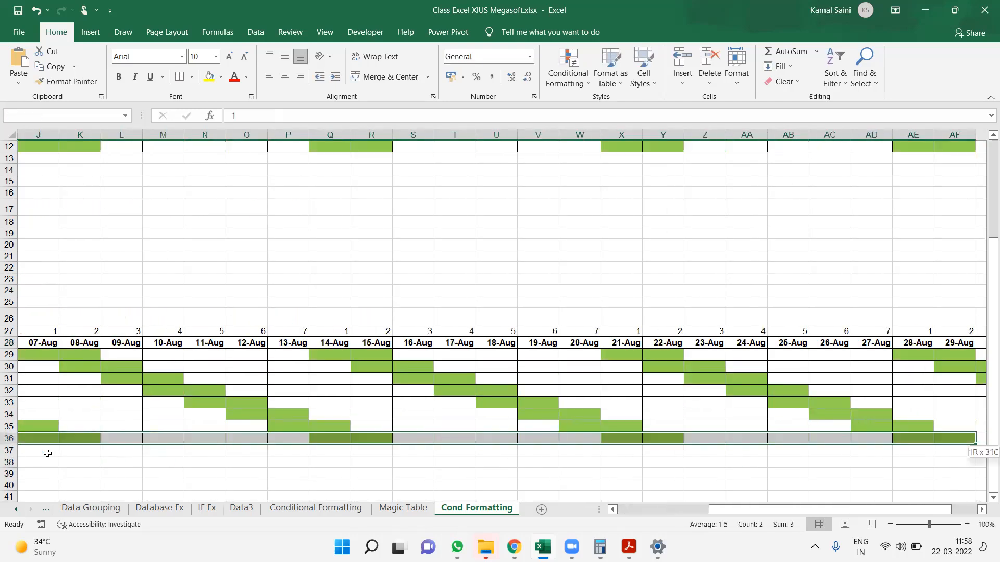
key("shift+Down")
key("ctrl+d")
Set the new employee's Weekoff1 to 2 and Weekoff2 to 3 in row 37
key("Home")
key("Right")
key("Right")
key("Down")
key("Left")
type("2")
key("Tab")
type("3")
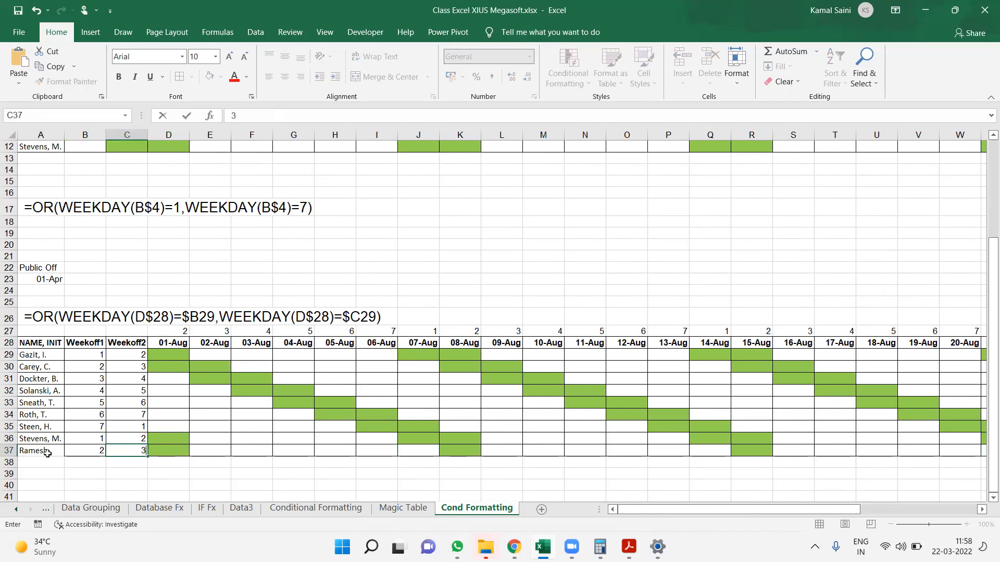
key("Tab")
key("Right")
key("Right")
key("Down")
key("Down")
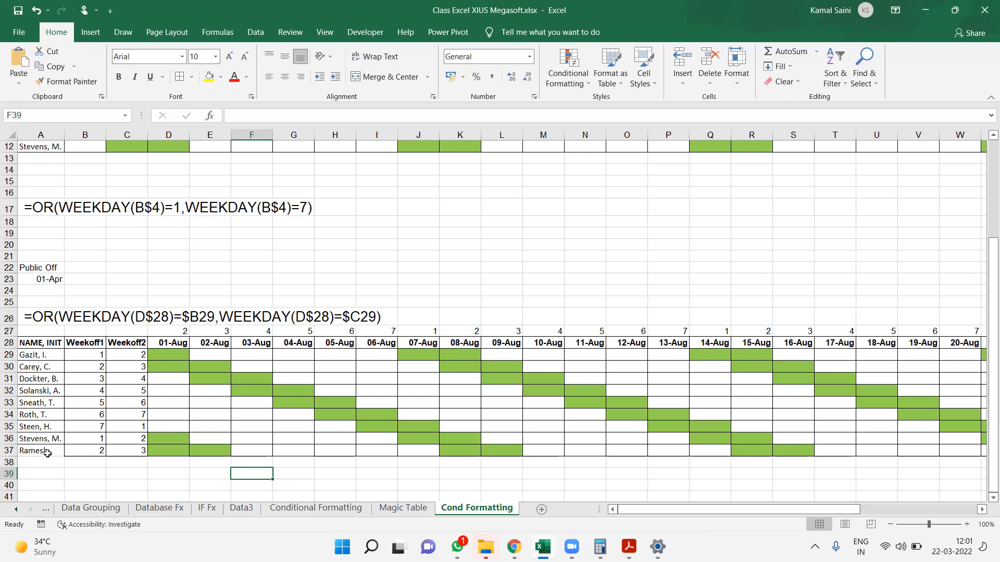
left_click(155, 48)
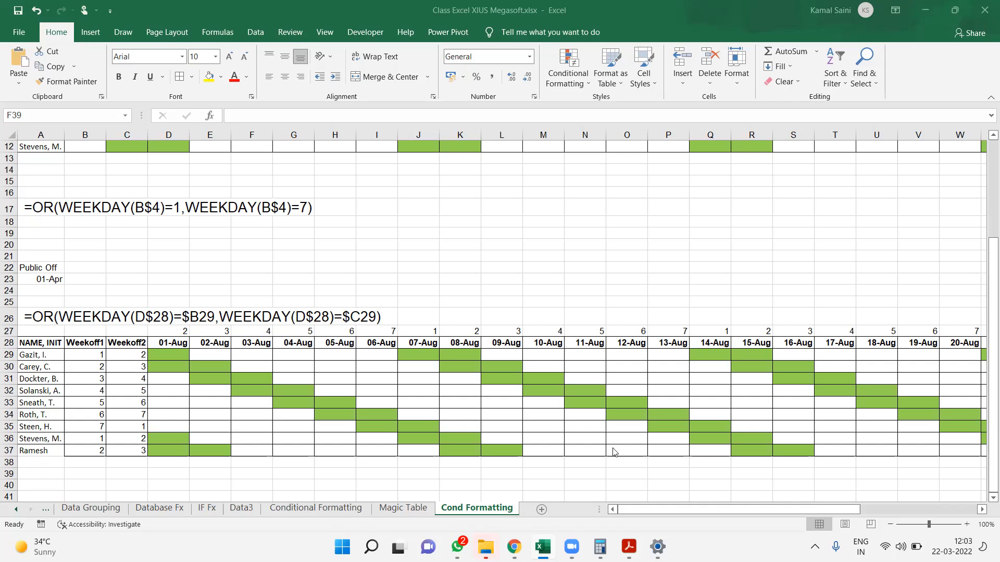
left_click(571, 273)
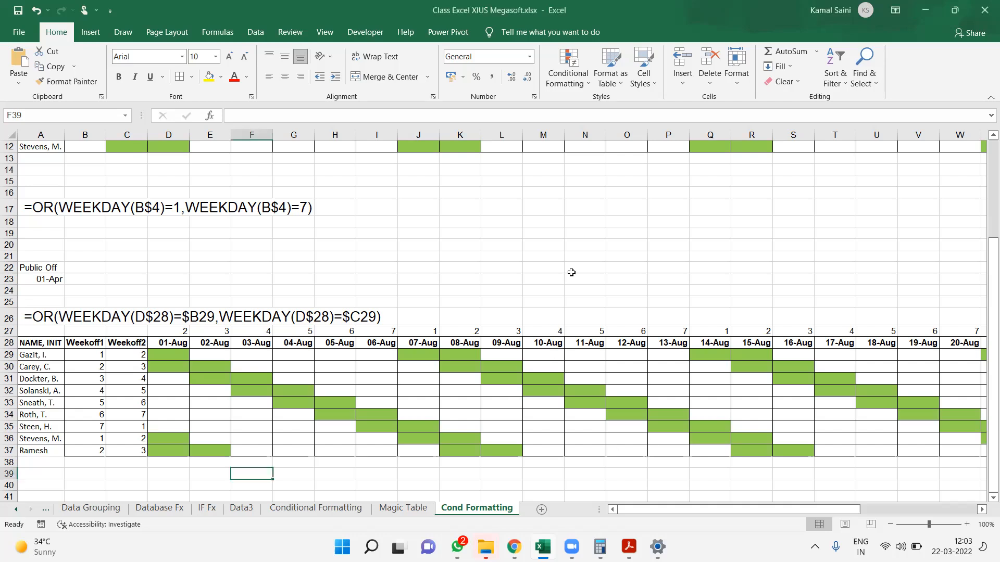
left_click(558, 224)
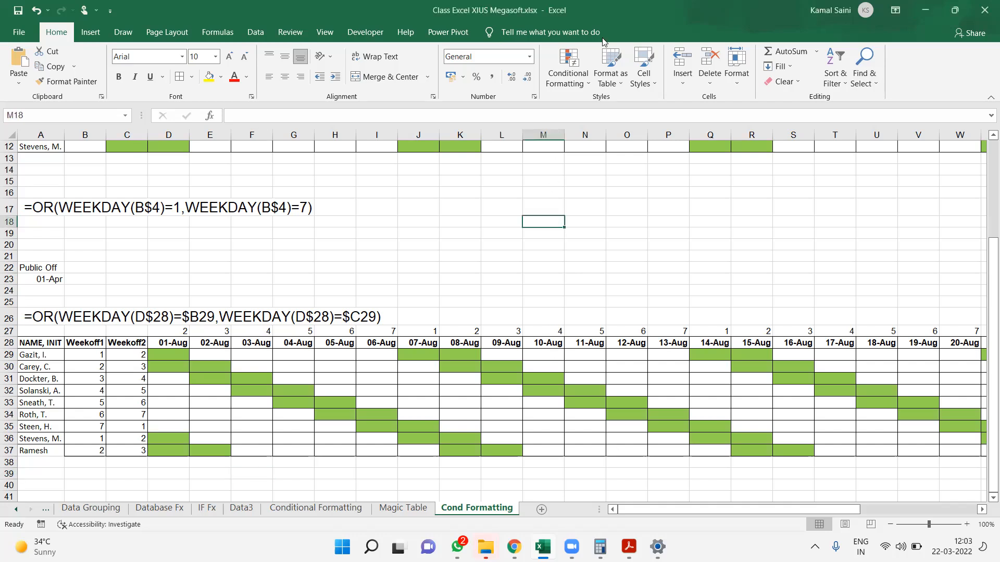